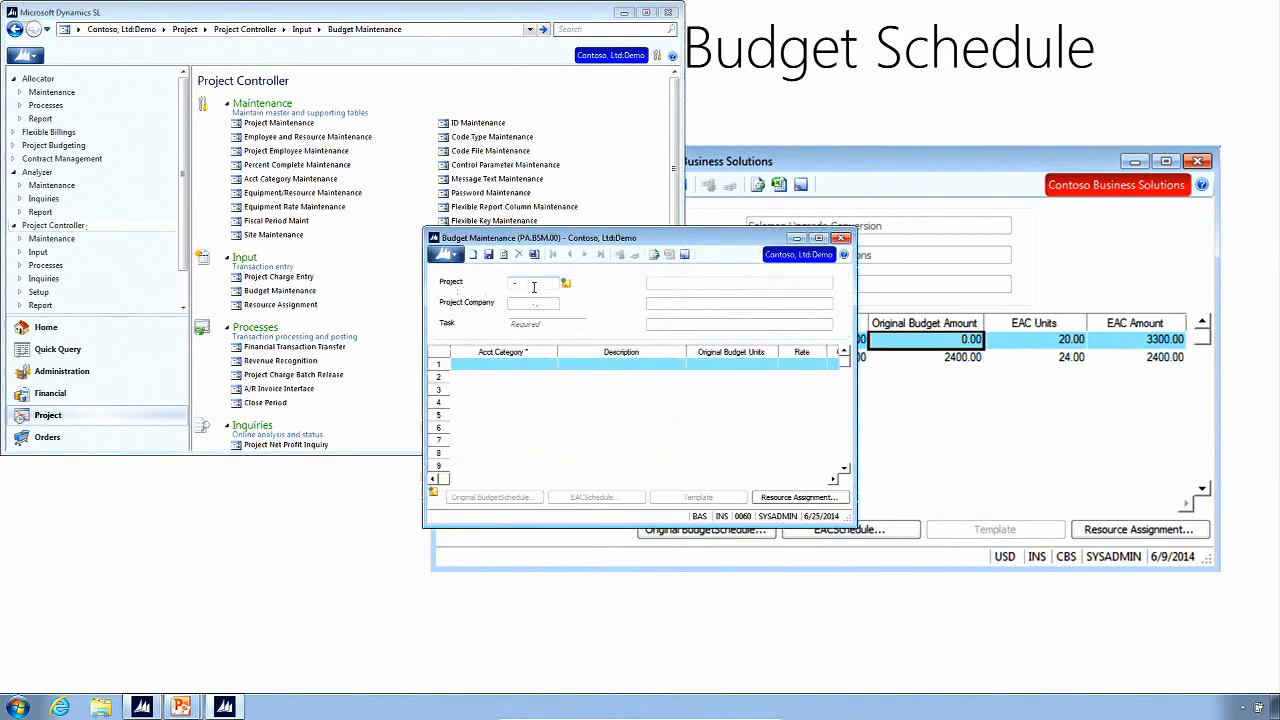
Load project CO-123000 with Documentation task DO-00101 in Budget Maintenance and widen the window to show all budget columns
double_click(533, 287)
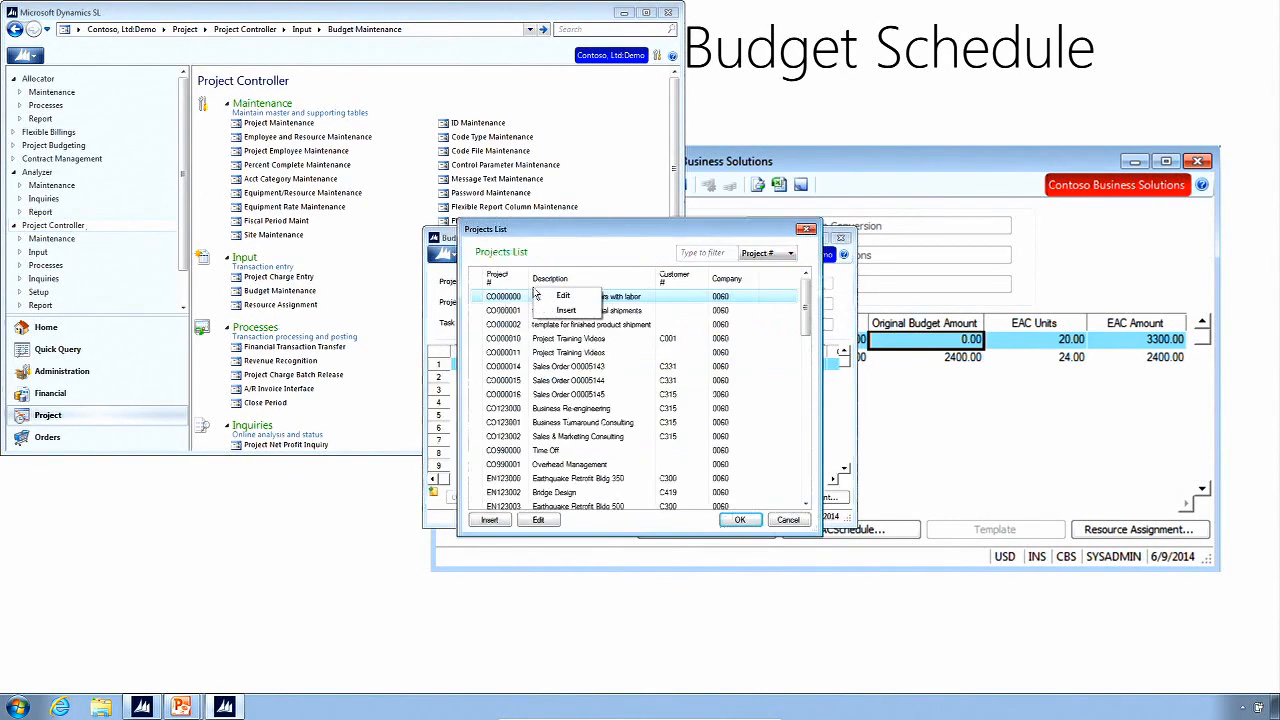
double_click(517, 410)
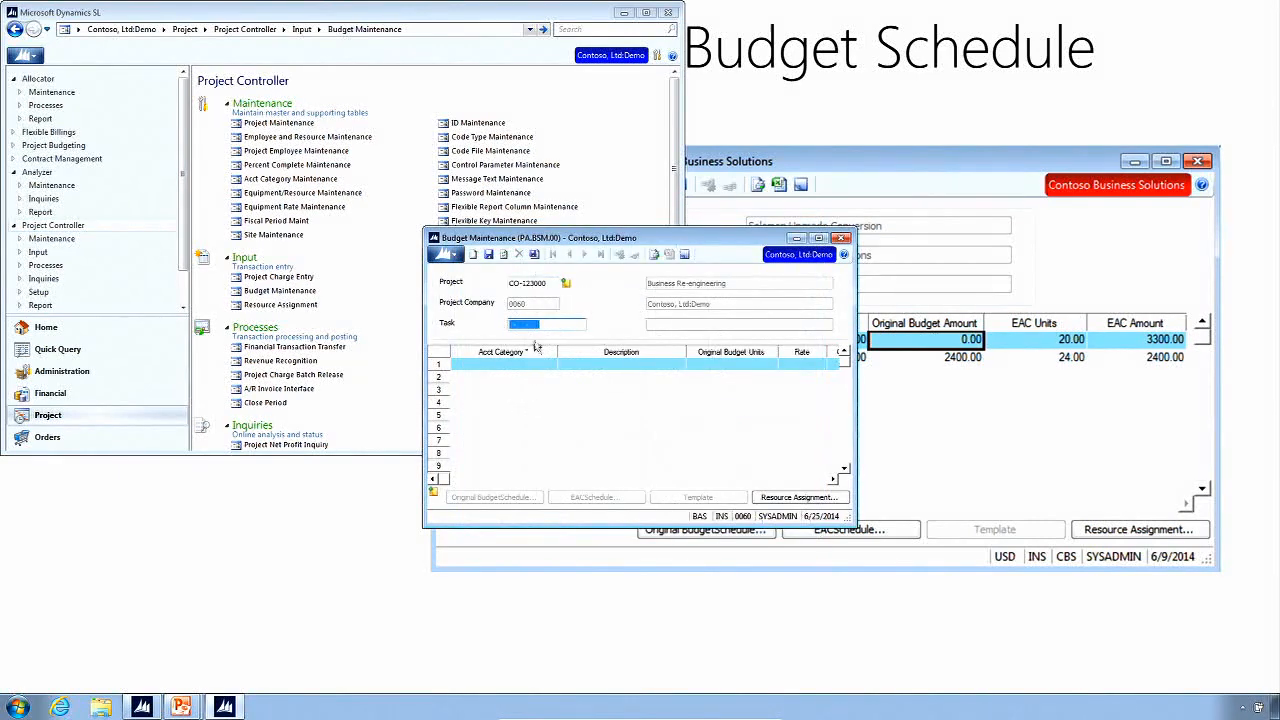
double_click(540, 323)
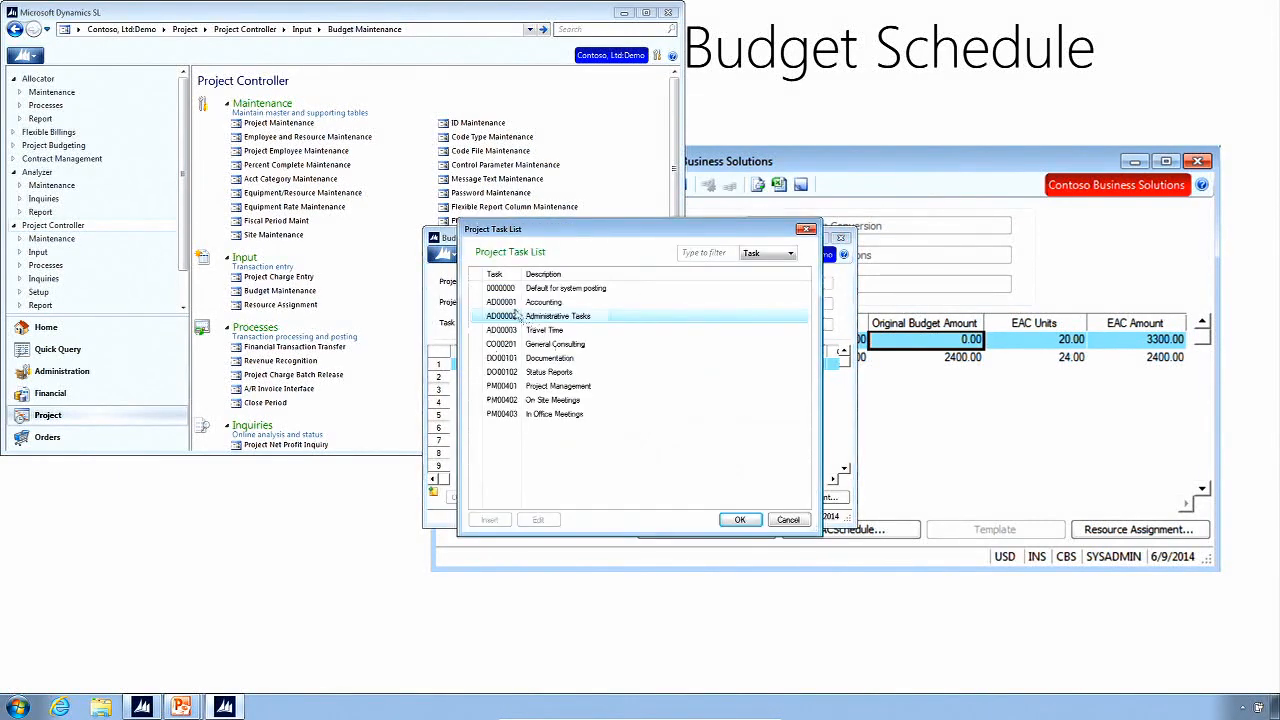
double_click(507, 359)
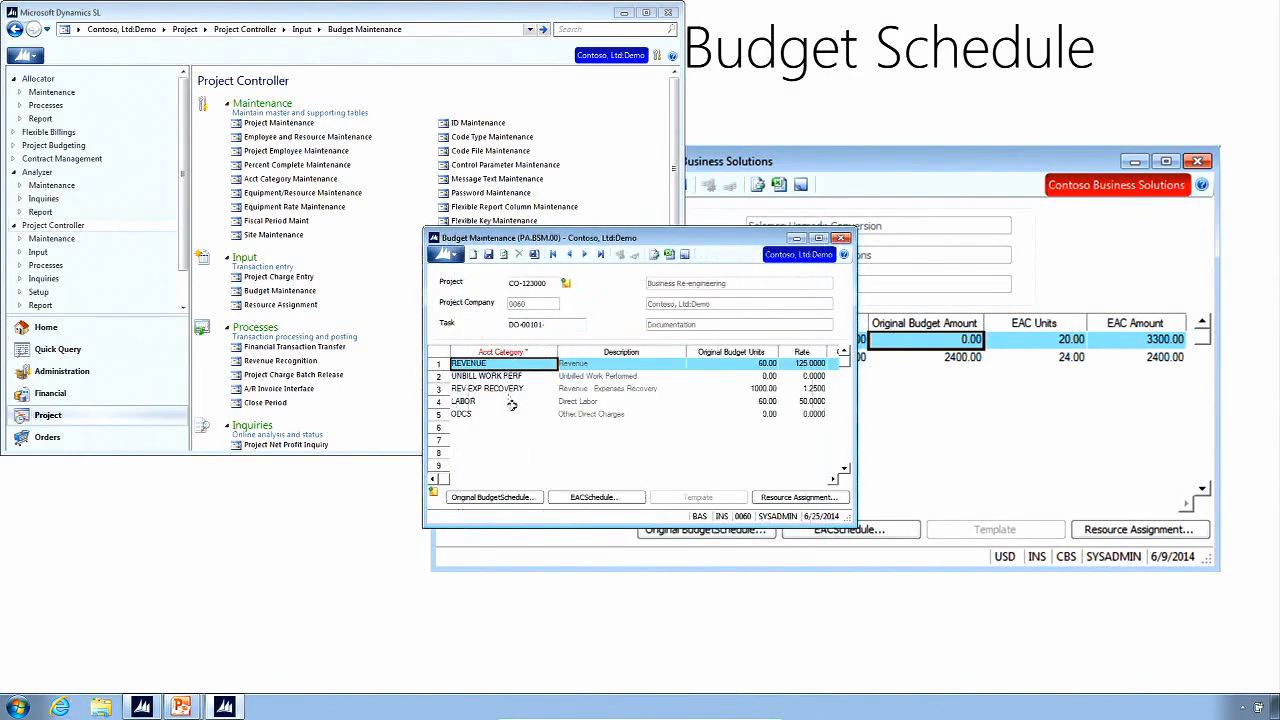
left_click_drag(854, 428, 1056, 428)
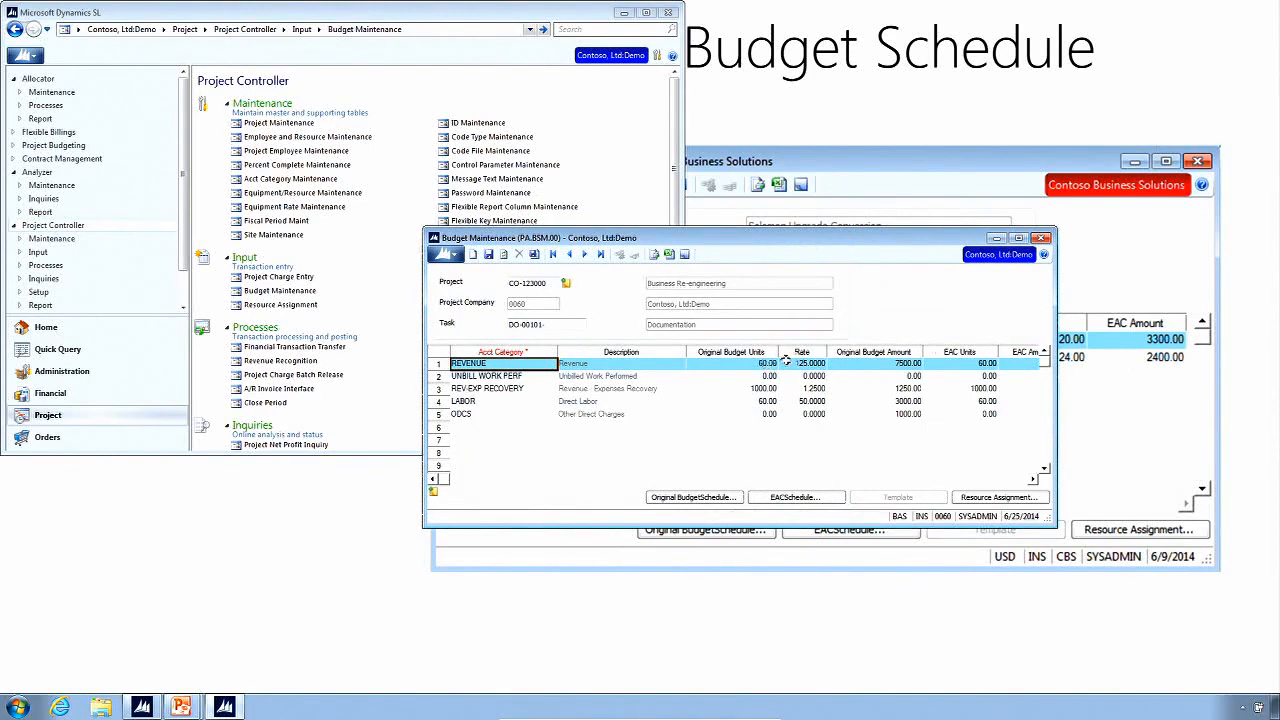
left_click_drag(1056, 401, 1108, 405)
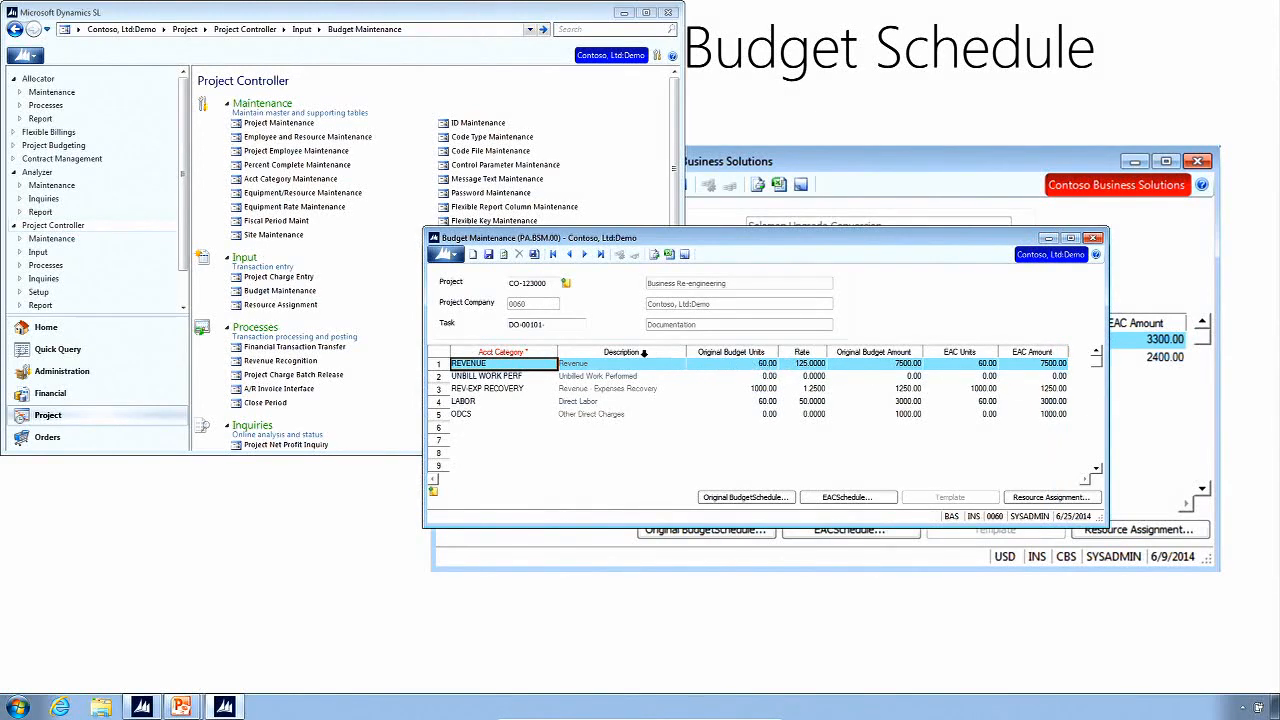
Examine the Documentation task's account categories, original budget amounts and EAC amounts
left_click_drag(500, 363, 498, 418)
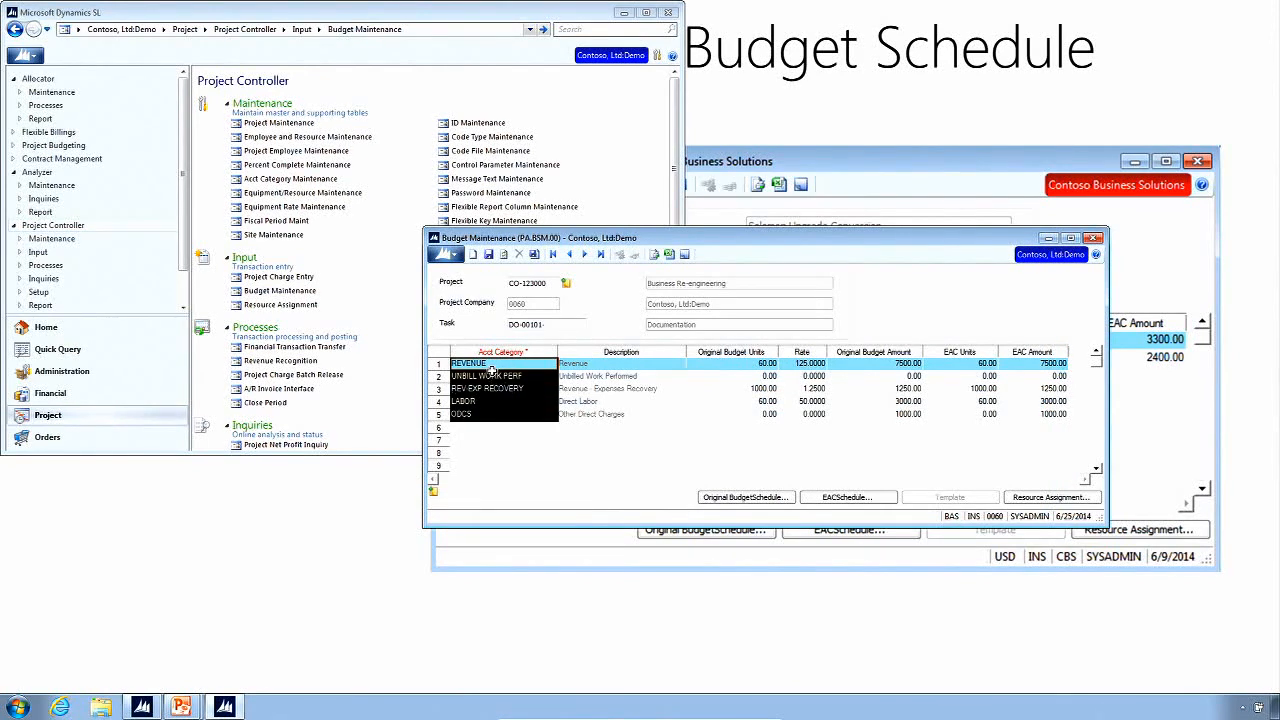
left_click(492, 374)
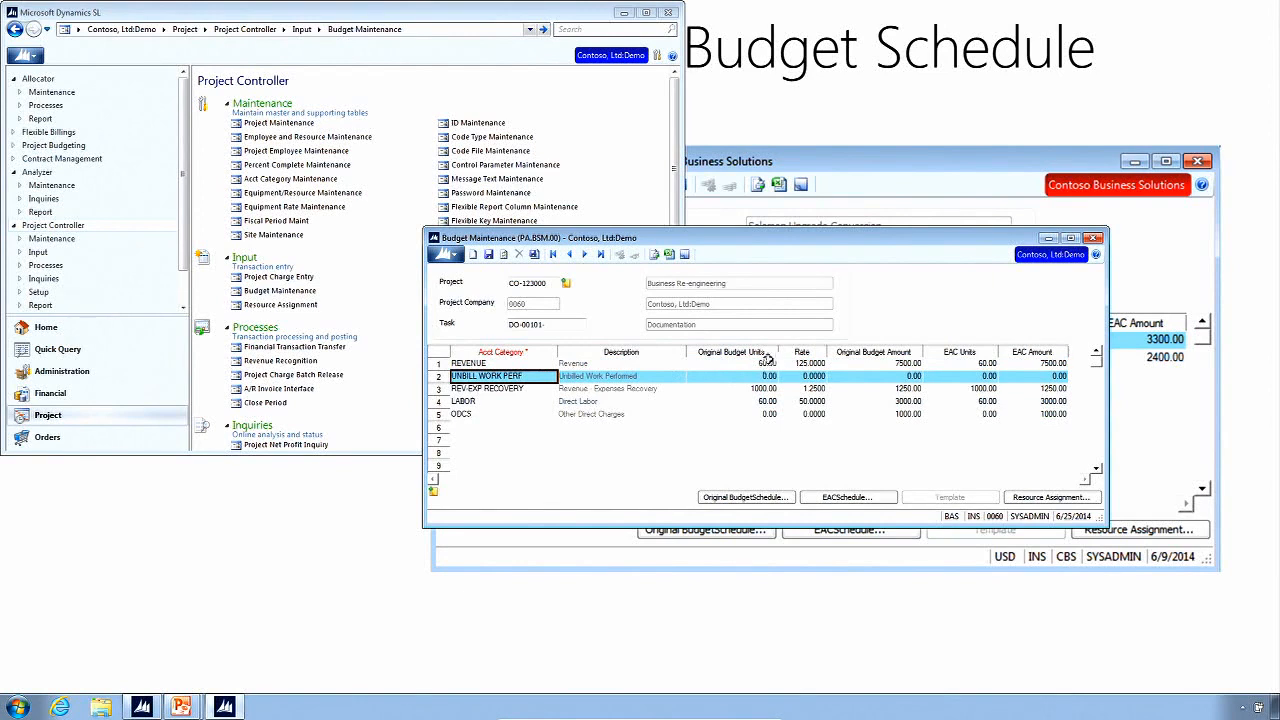
left_click_drag(897, 362, 904, 413)
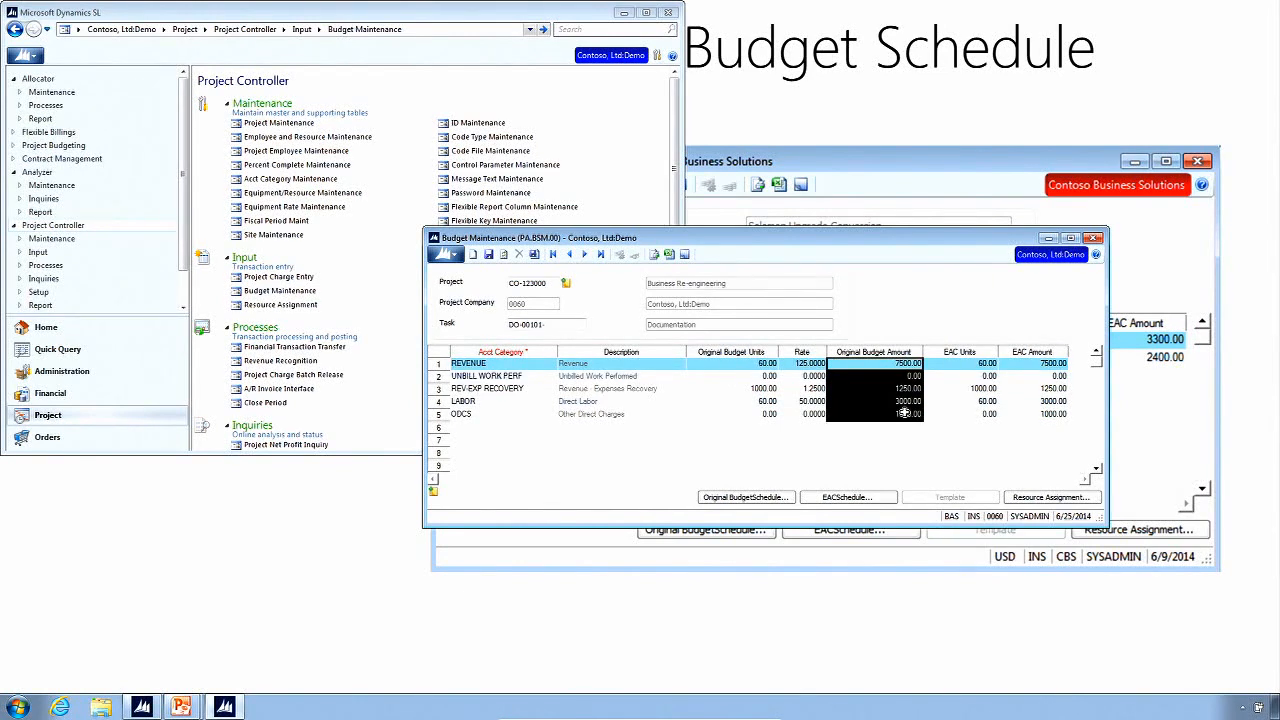
left_click_drag(1048, 364, 1052, 414)
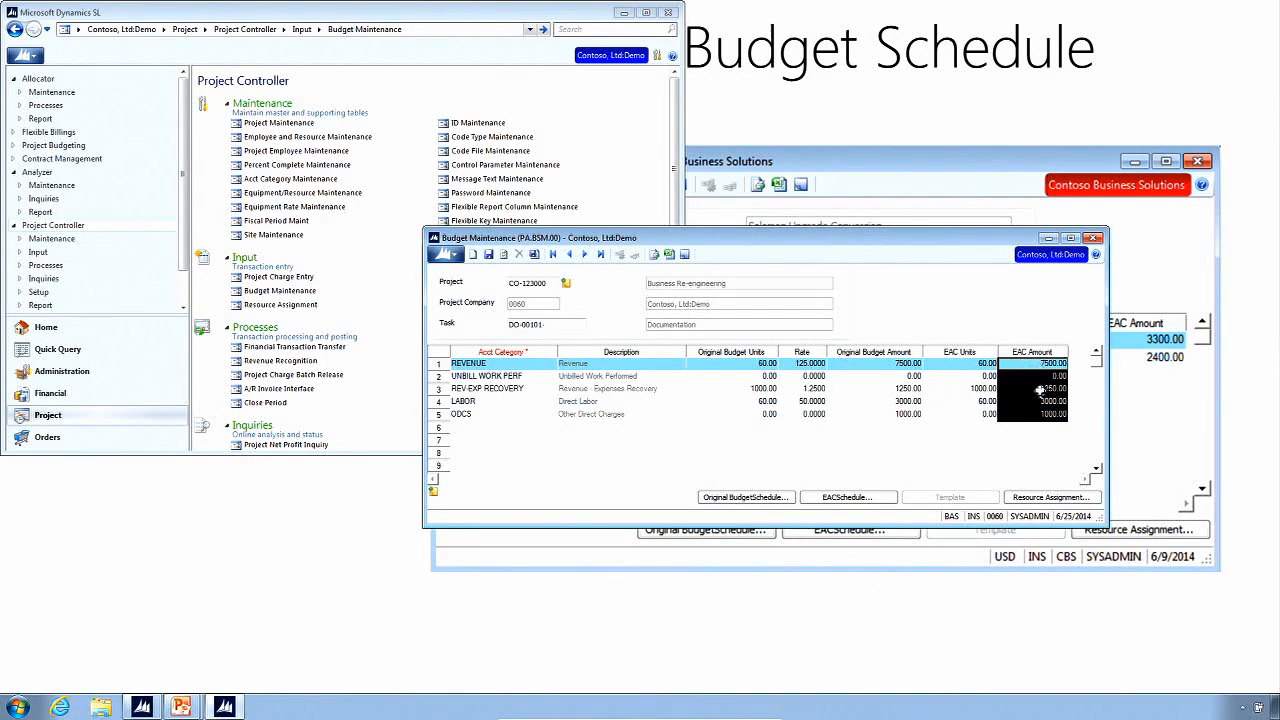
left_click_drag(1040, 384, 1041, 424)
Switch to the PowerPoint slide show to view the budget slide, and return to Microsoft Dynamics SL
left_click(181, 698)
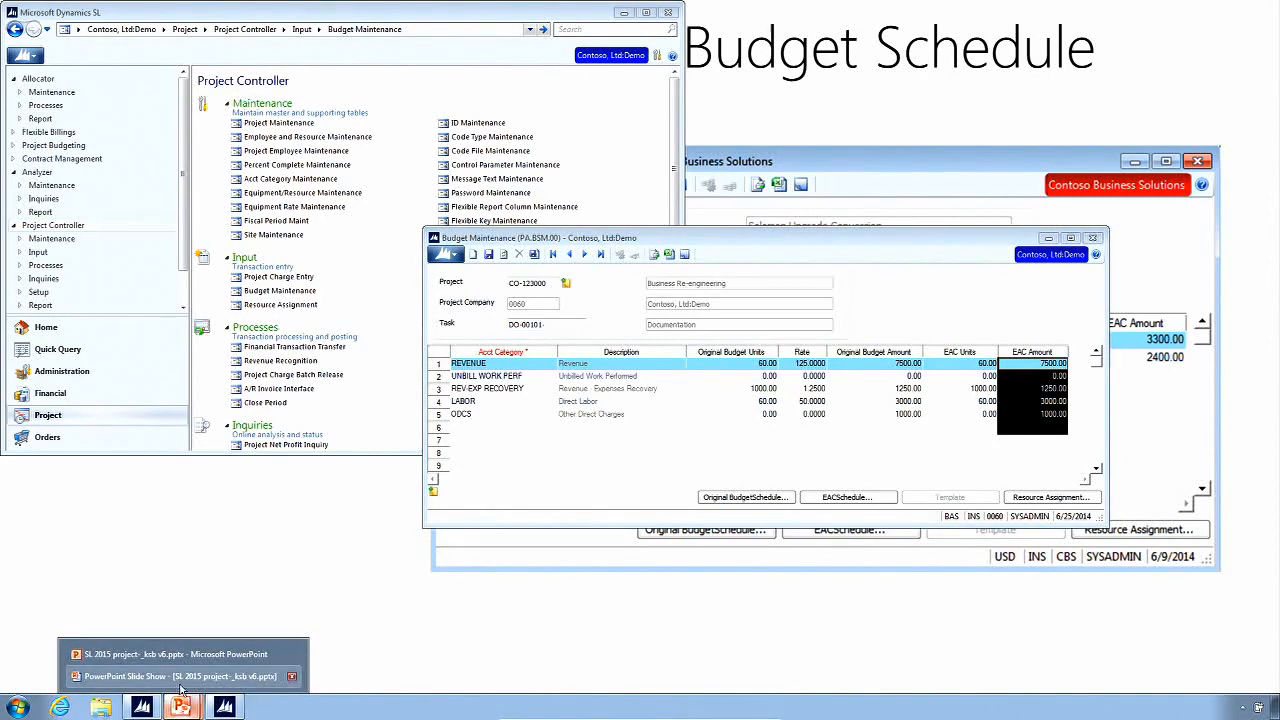
left_click(181, 680)
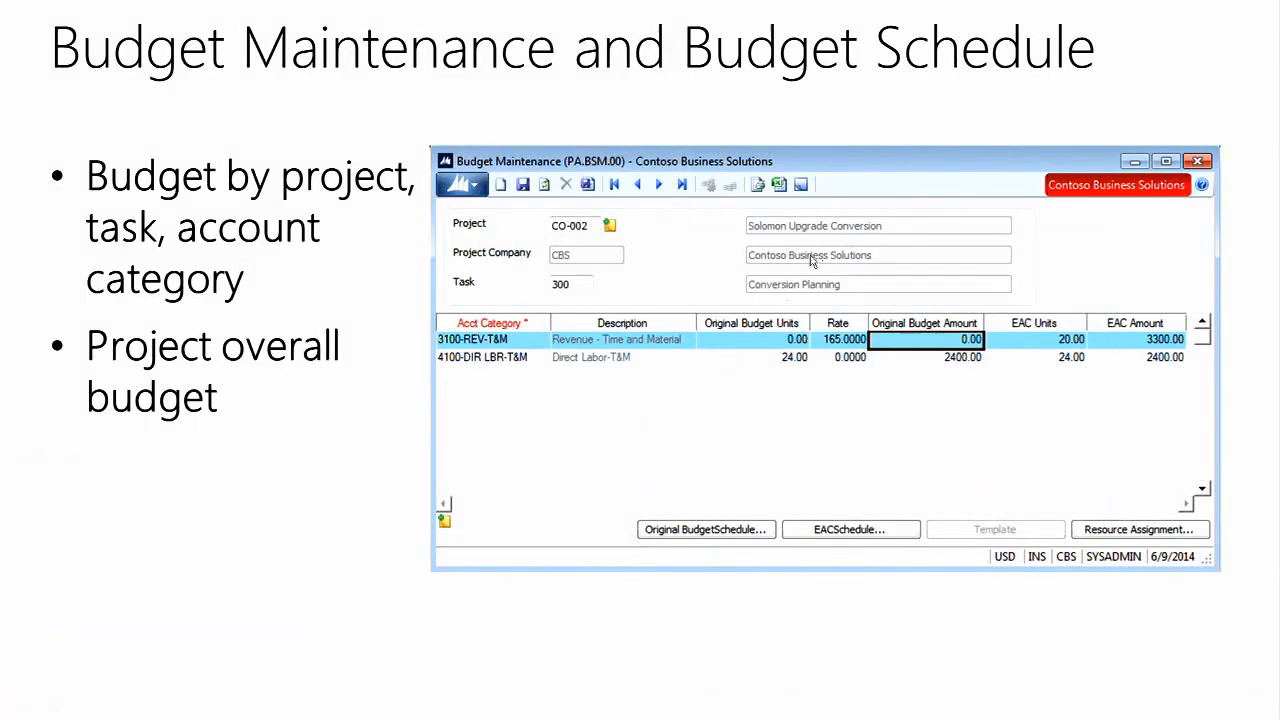
key("alt+Tab")
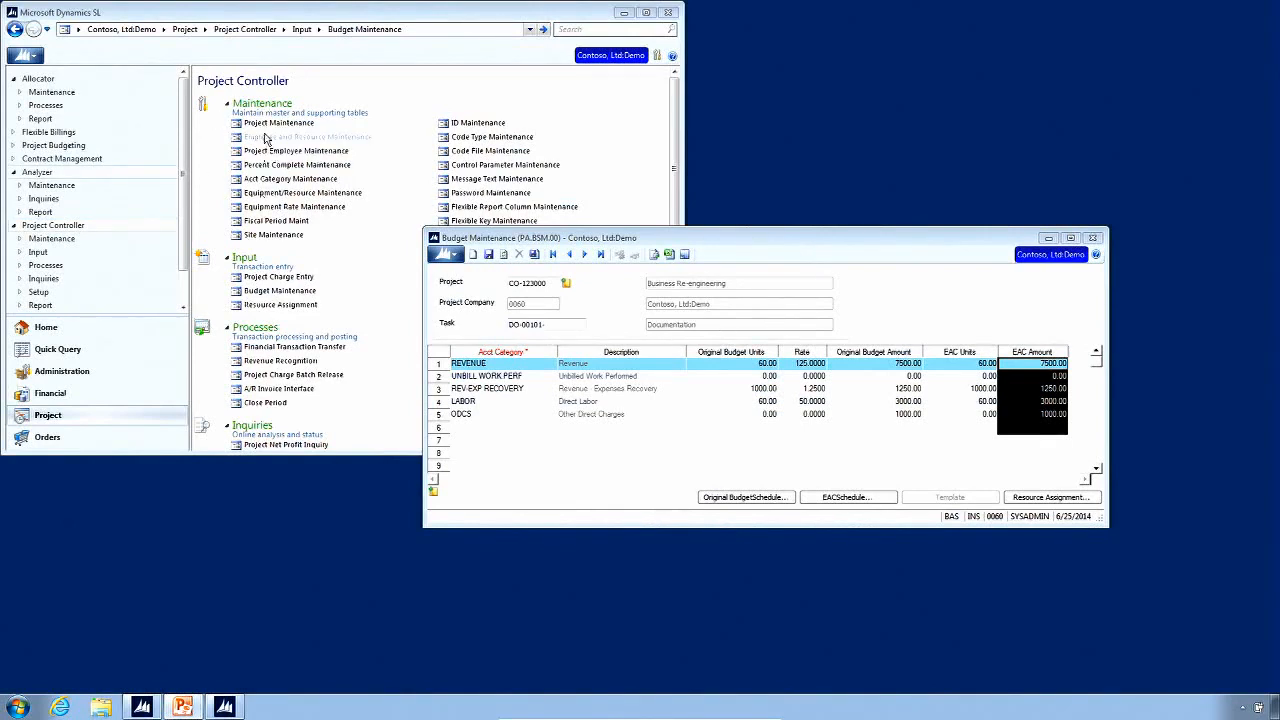
In Project Controller Setup, set the EAC budget caption to Revised and the FAC caption to Forecast, and save
left_click(539, 57)
scroll(655, 383, "down", 5)
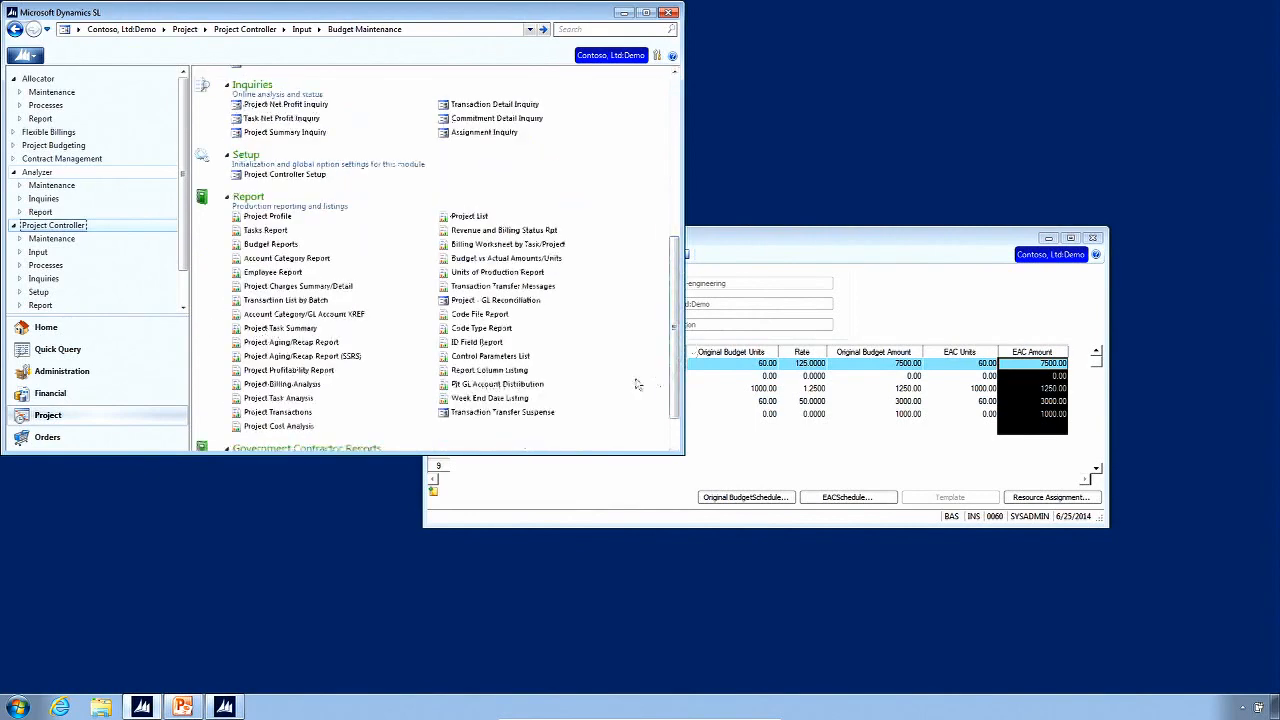
left_click(290, 174)
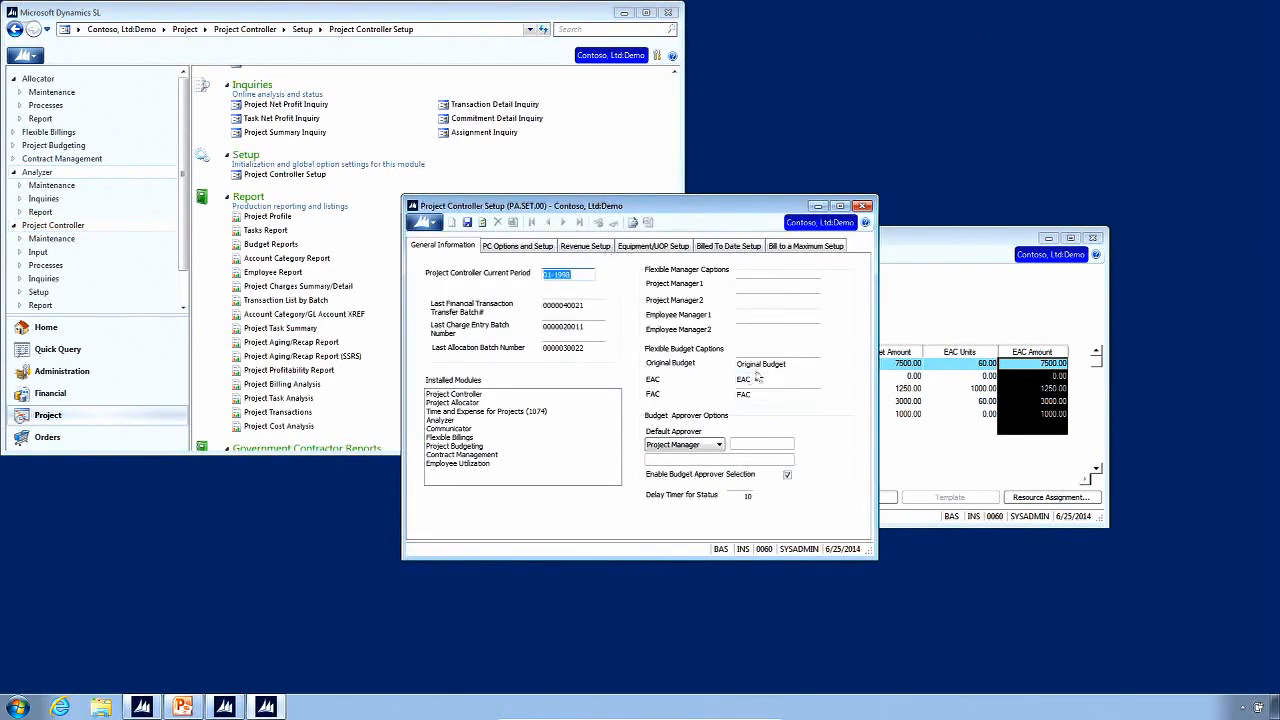
left_click(765, 376)
type("Revised")
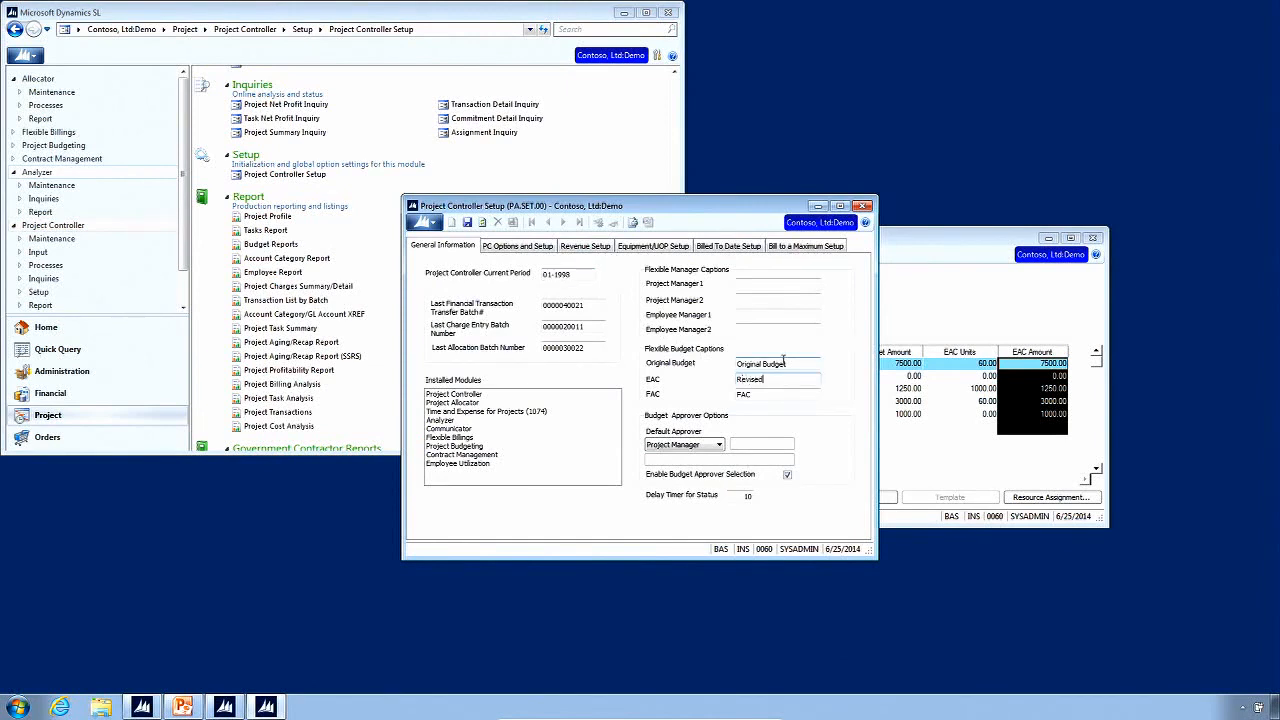
left_click(766, 397)
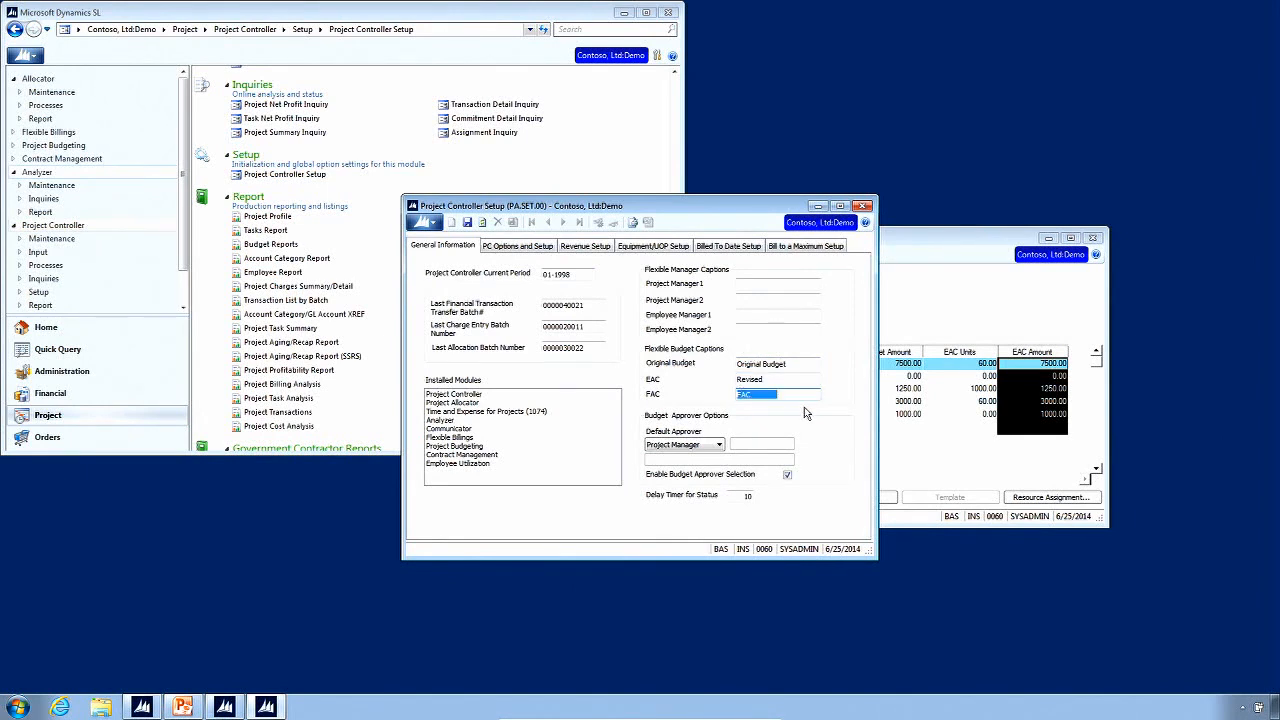
type("Forecast")
left_click(466, 222)
Close the open Budget Maintenance window and reopen Budget Maintenance from the Project Controller module
left_click(990, 238)
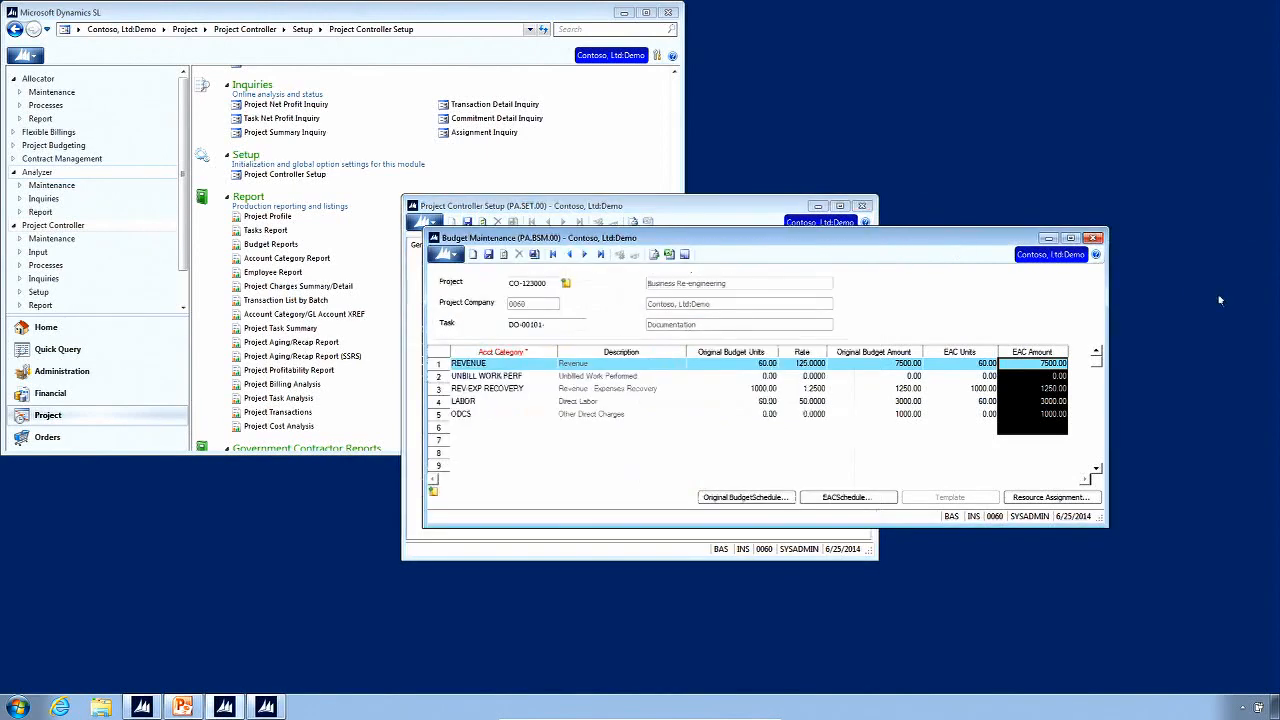
left_click(1094, 239)
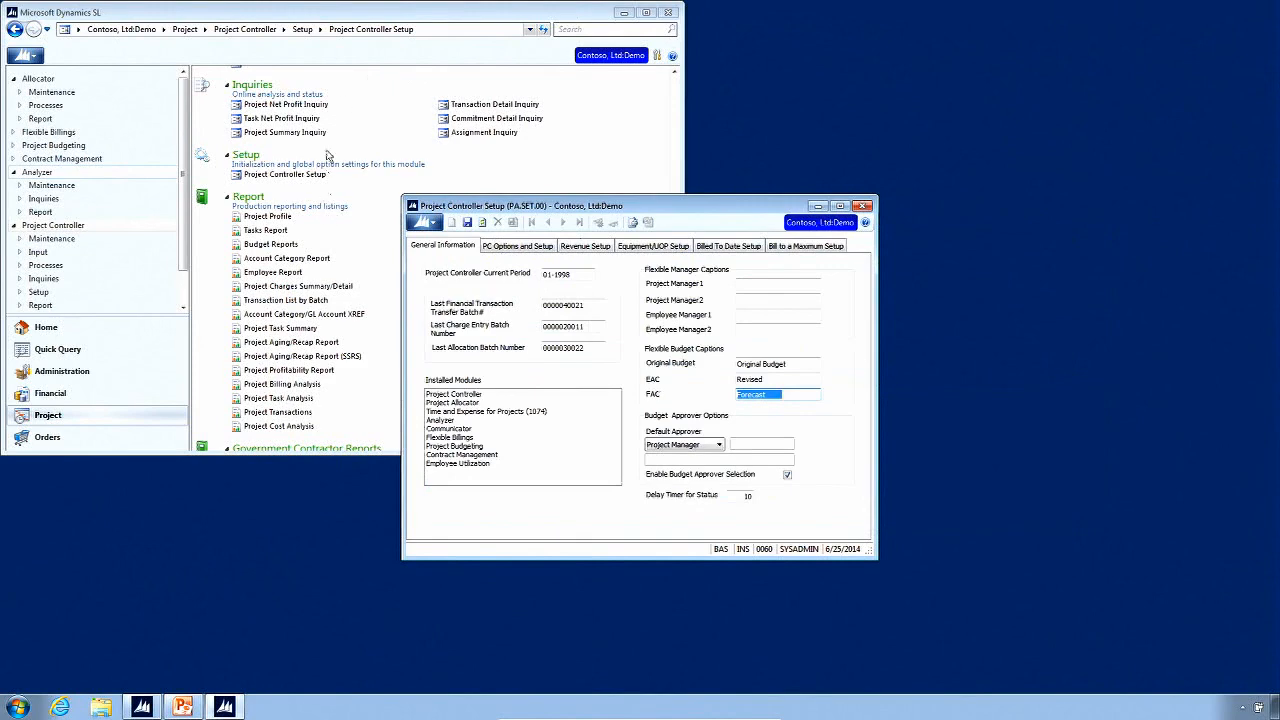
left_click(57, 226)
left_click_drag(673, 337, 674, 166)
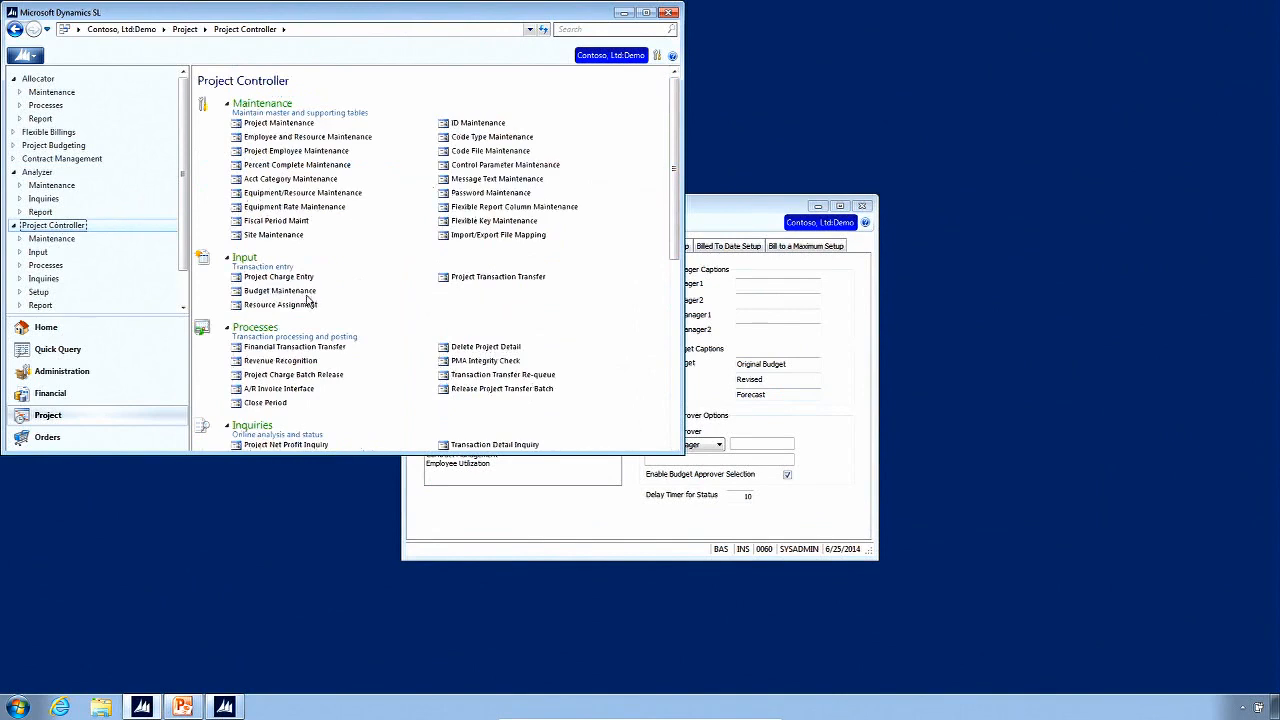
left_click(312, 292)
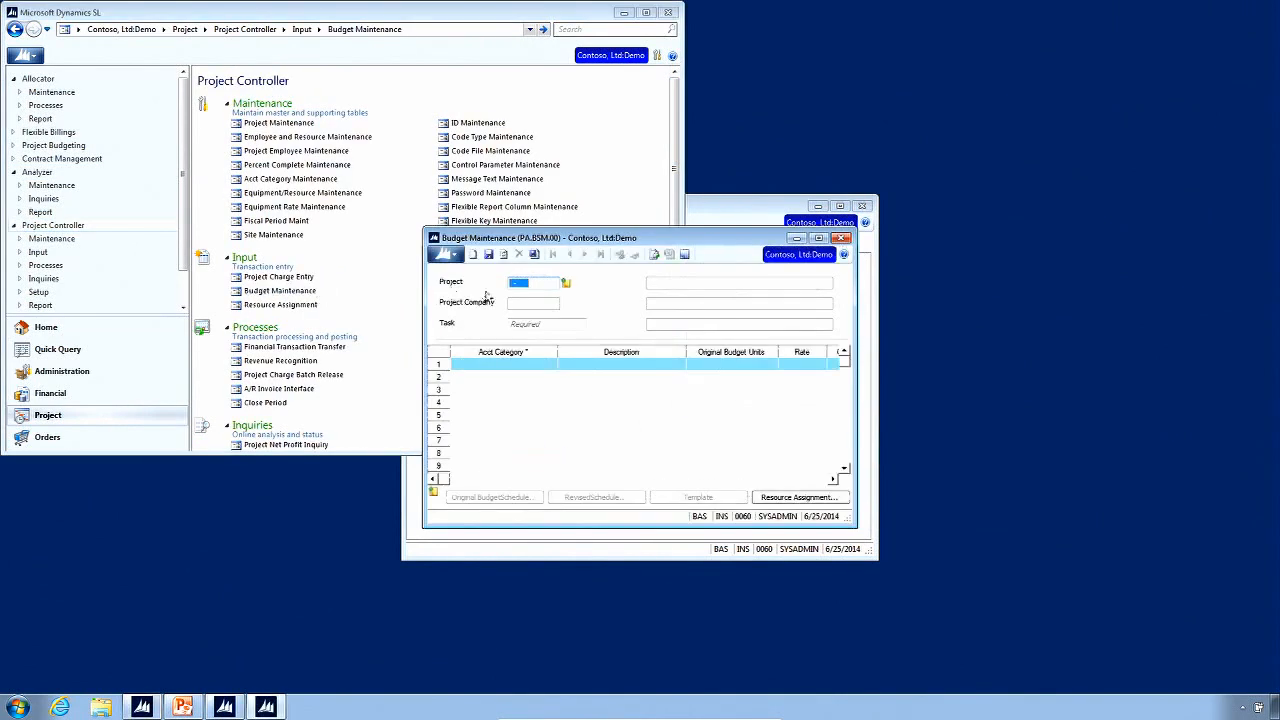
Load project CO-123000 with General Consulting task CO-00201, minimize Project Controller Setup, and widen Budget Maintenance to show all budget columns
left_click(538, 284)
double_click(538, 284)
double_click(508, 412)
left_click(545, 324)
double_click(545, 324)
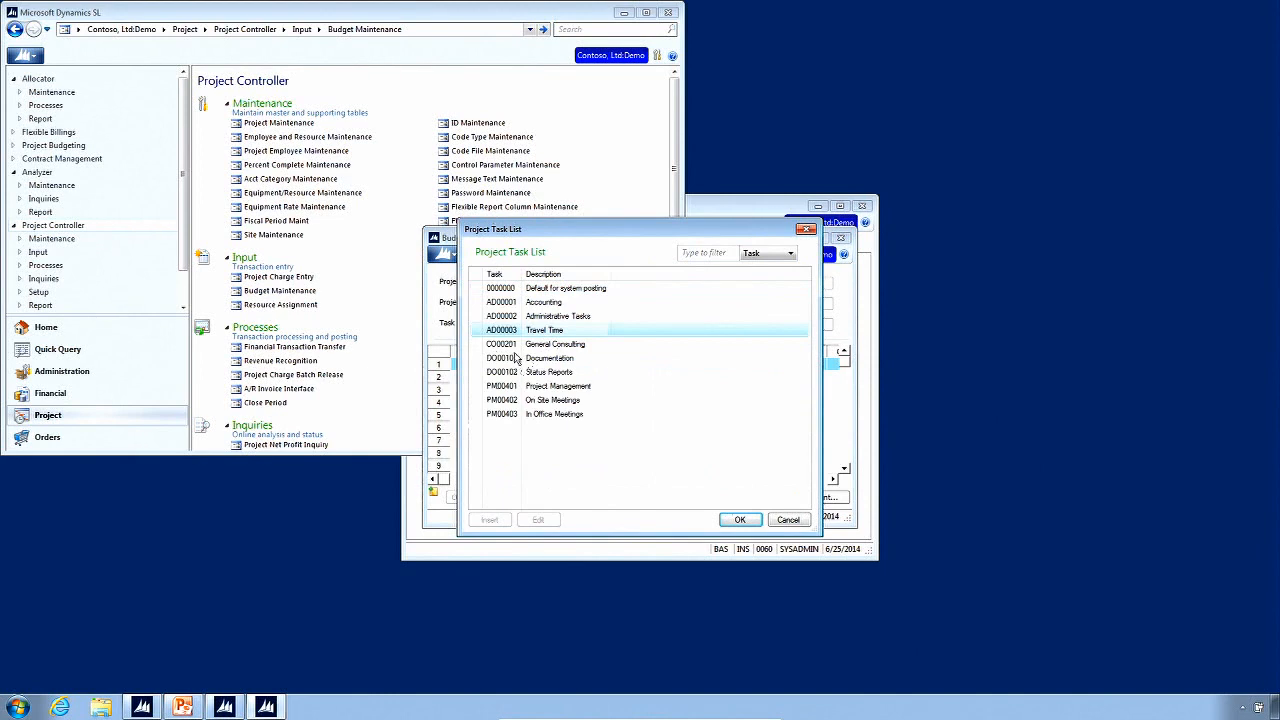
double_click(512, 346)
left_click_drag(855, 438, 1018, 438)
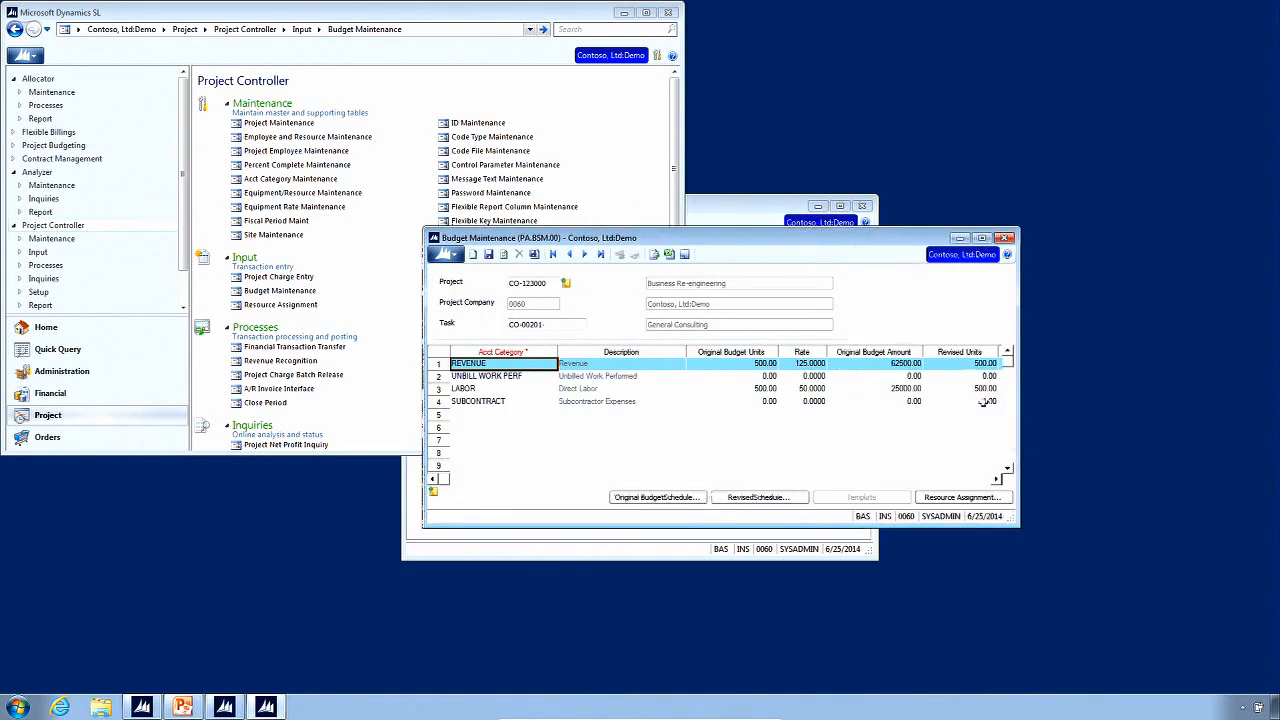
left_click(818, 207)
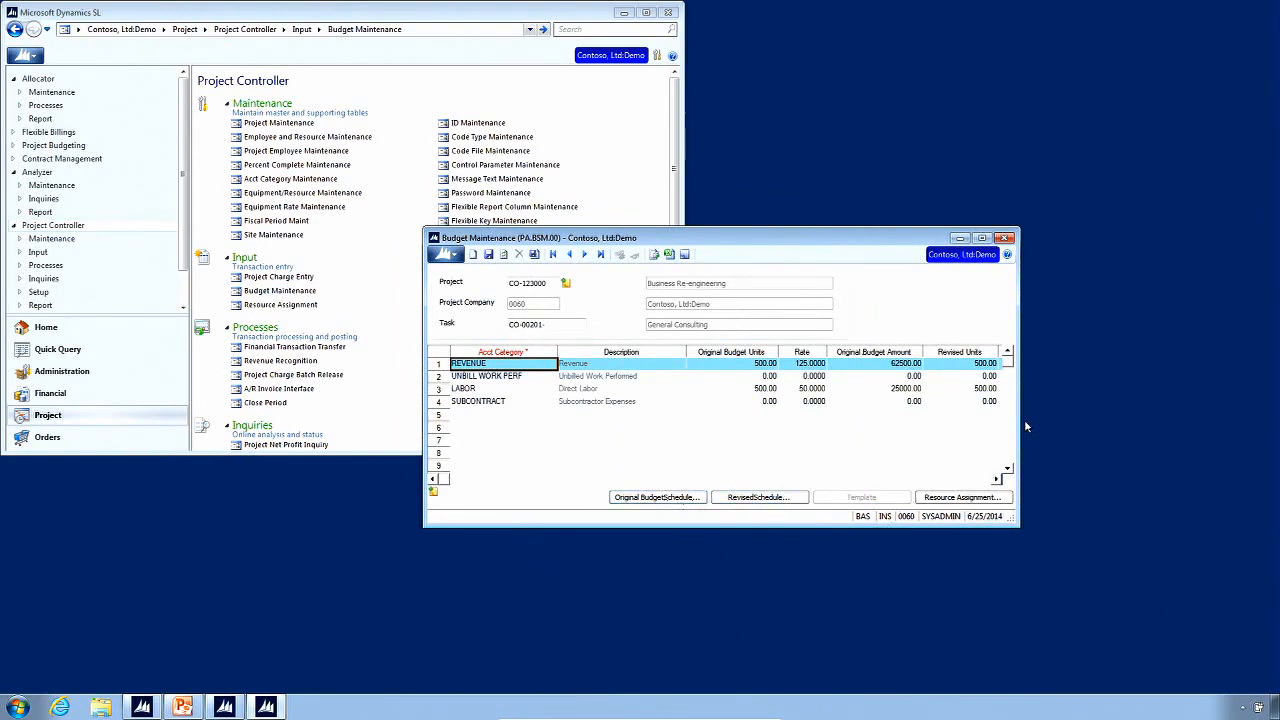
left_click_drag(1019, 420, 1146, 405)
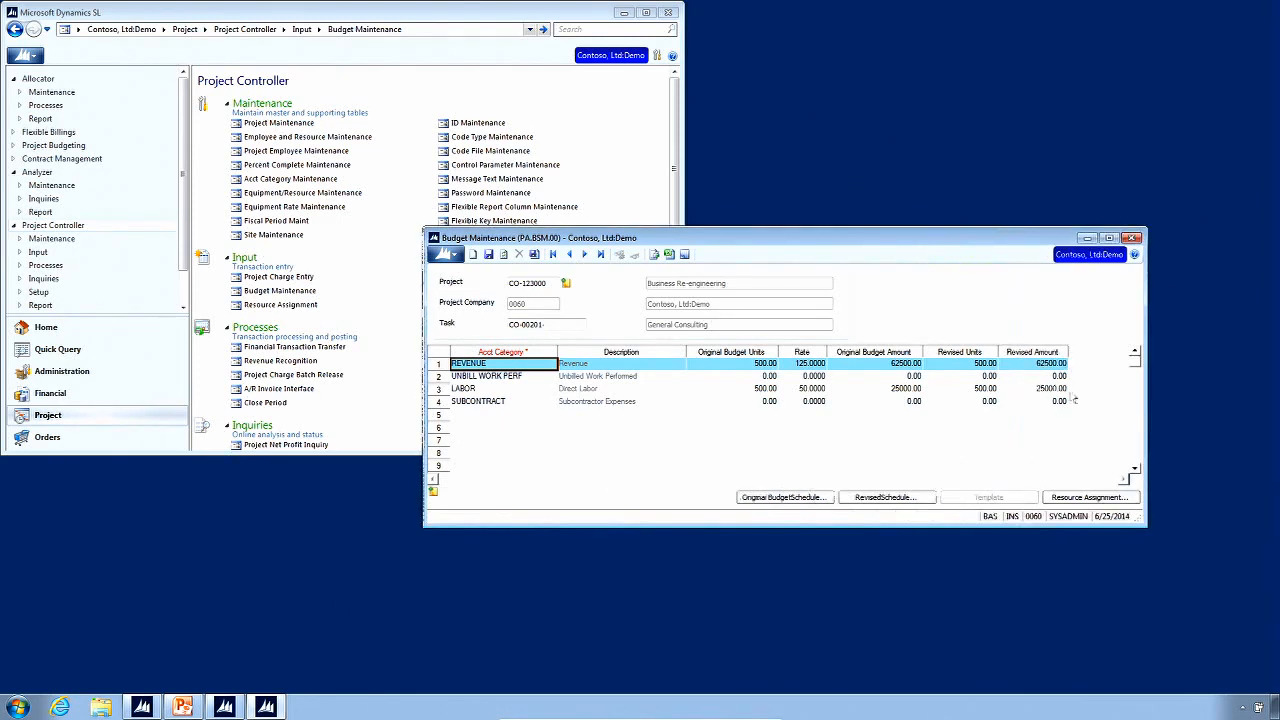
Examine the General Consulting task's revised units and amounts, account categories and original revenue budget amount
left_click(1021, 351)
left_click(977, 350)
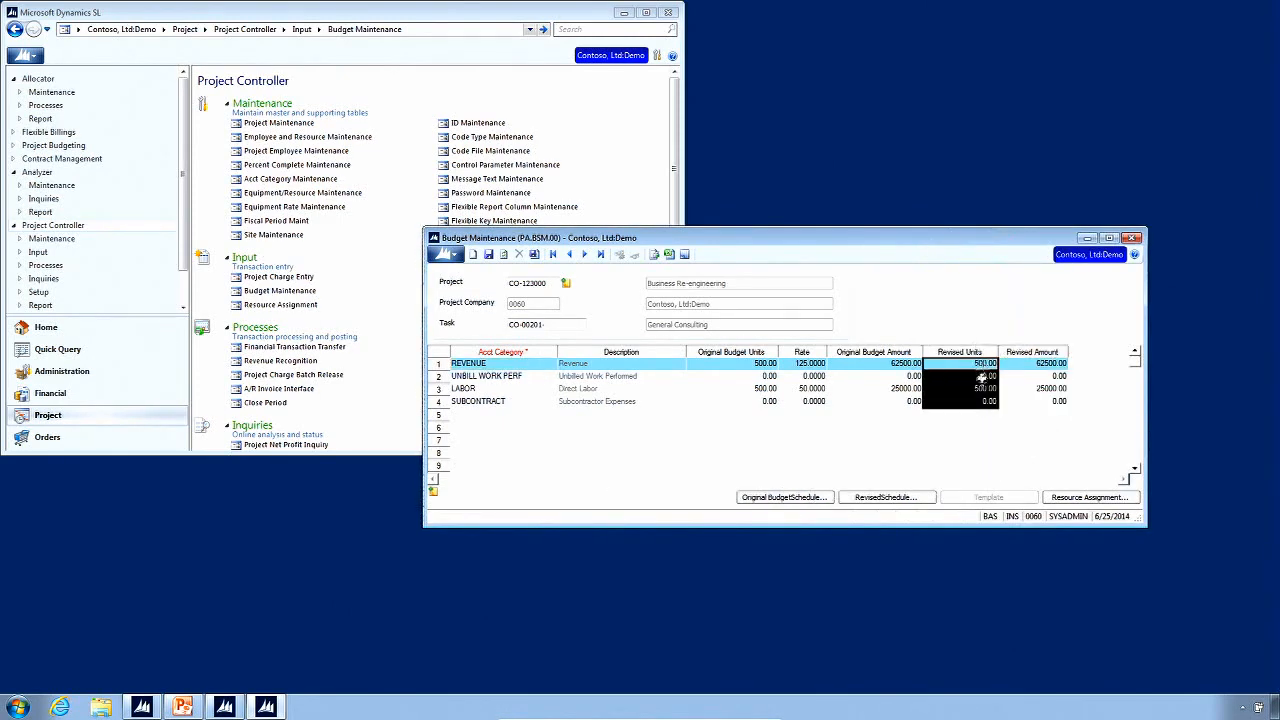
left_click_drag(726, 239, 627, 211)
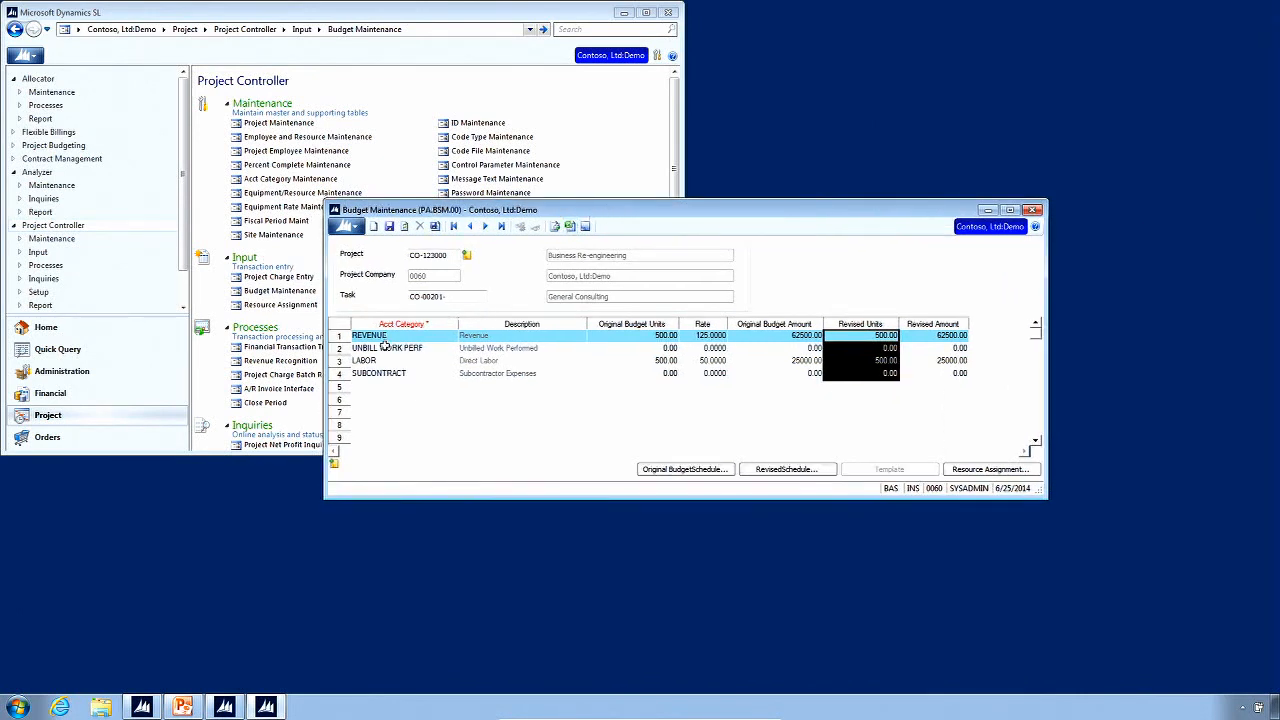
left_click_drag(383, 348, 383, 374)
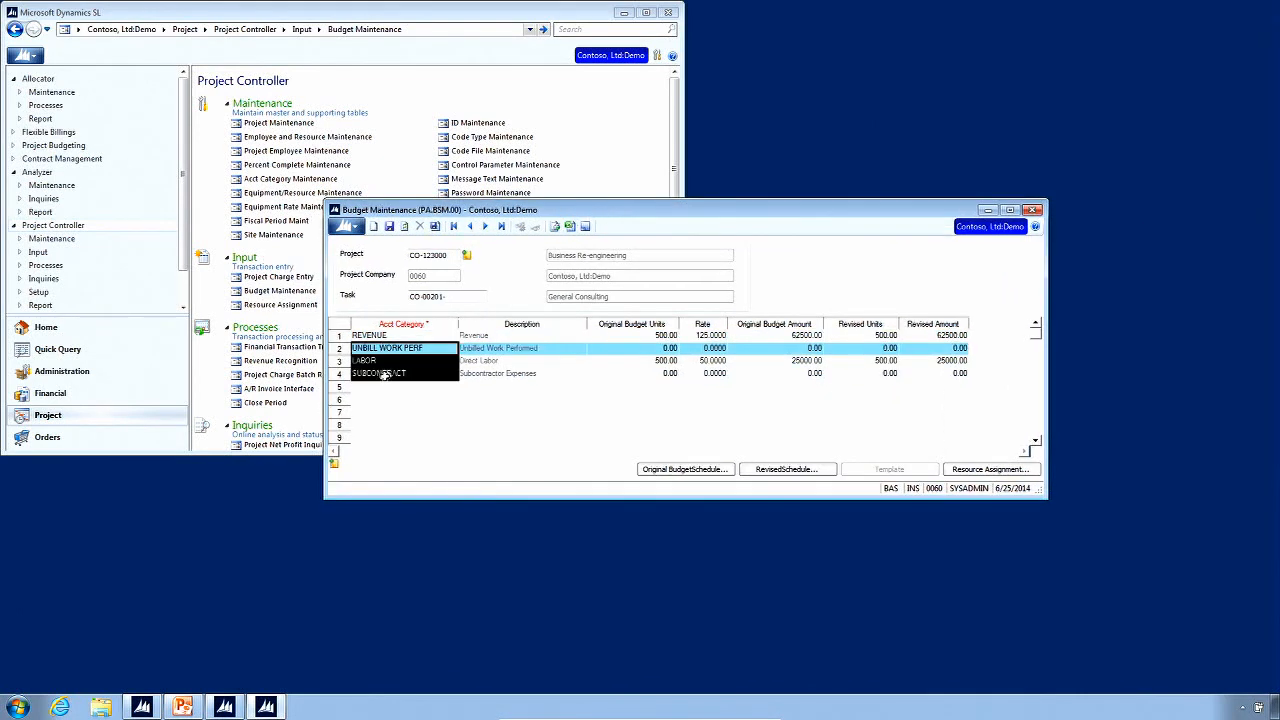
left_click(783, 336)
Open project CO-123000 in Project Maintenance and review its budget lines by task and account category
left_click(400, 68)
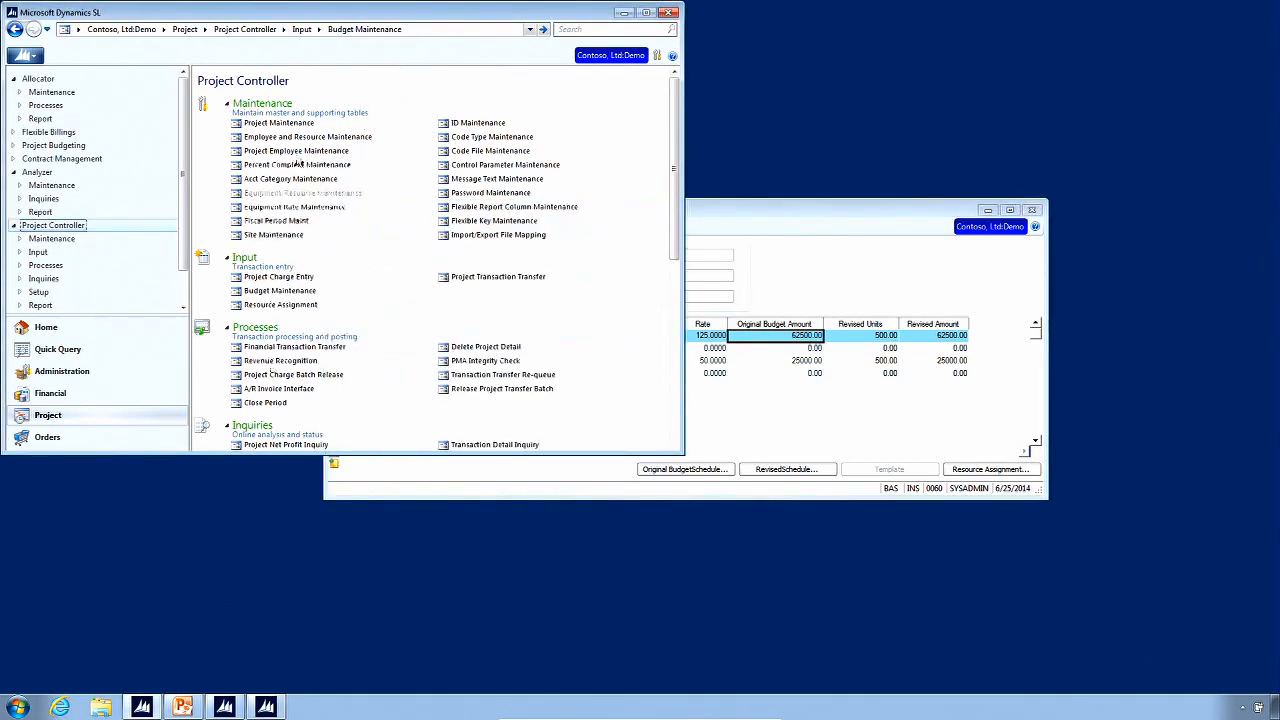
left_click(300, 123)
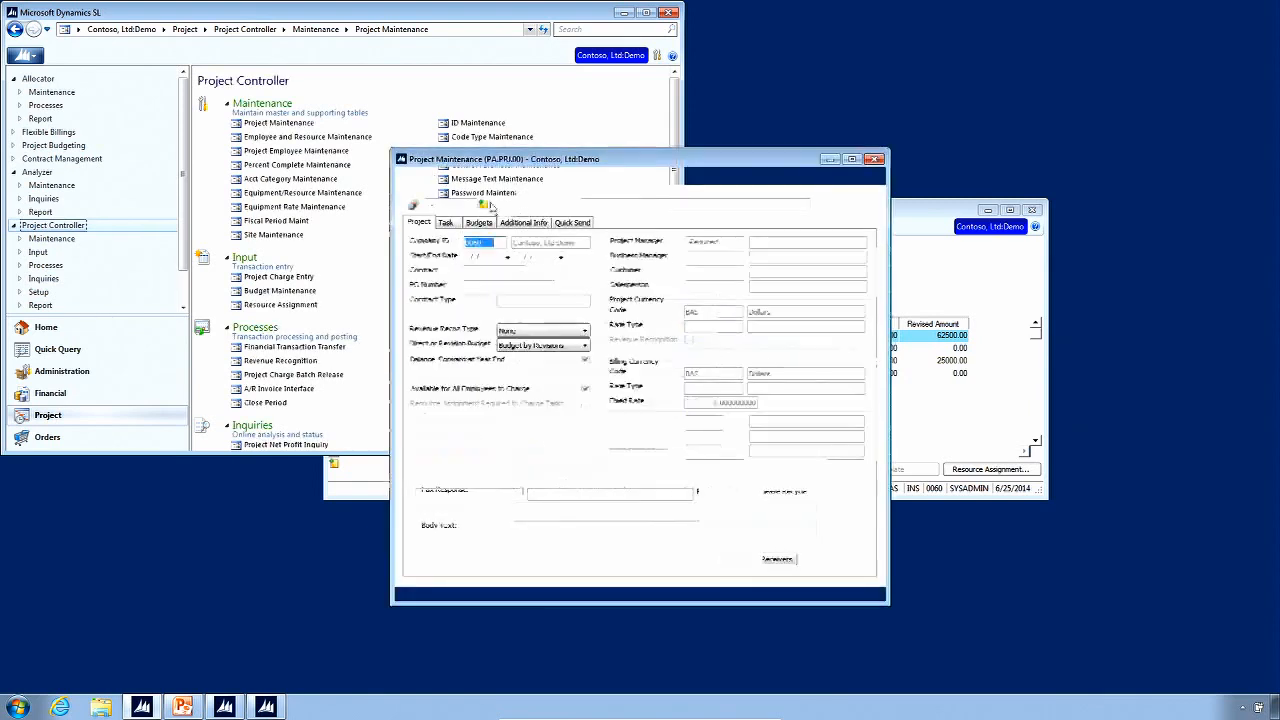
double_click(457, 205)
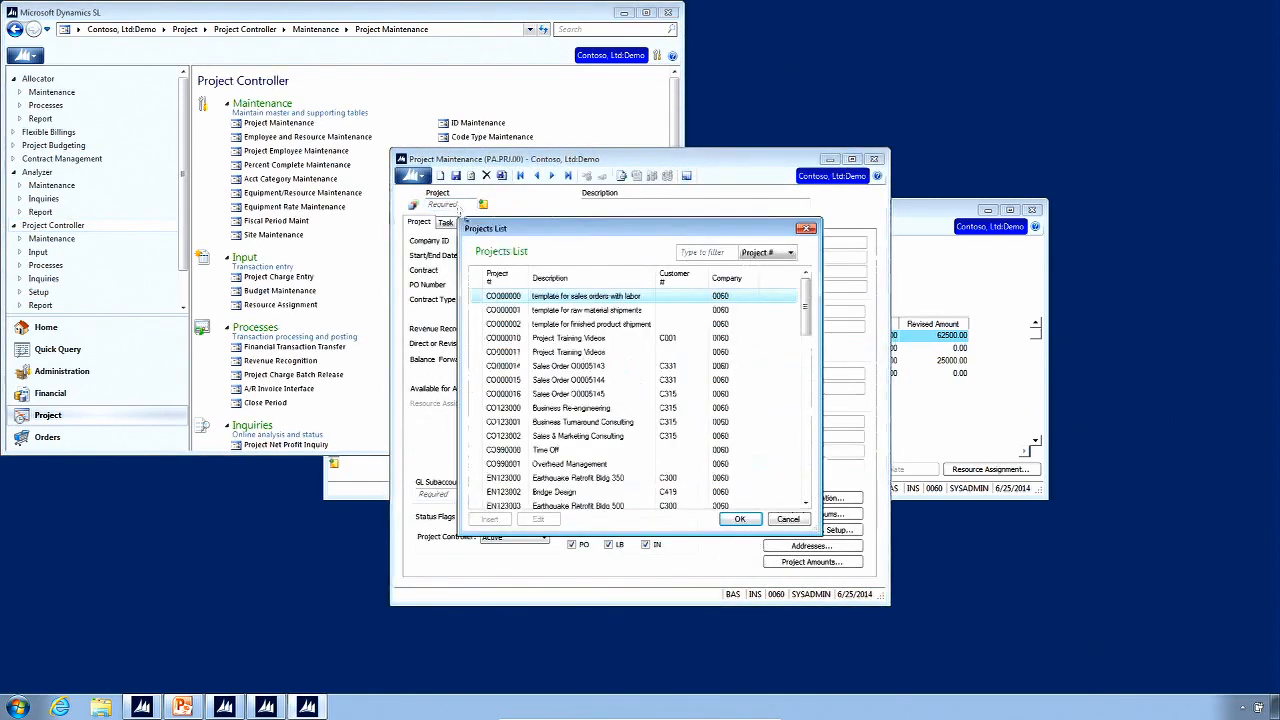
double_click(516, 408)
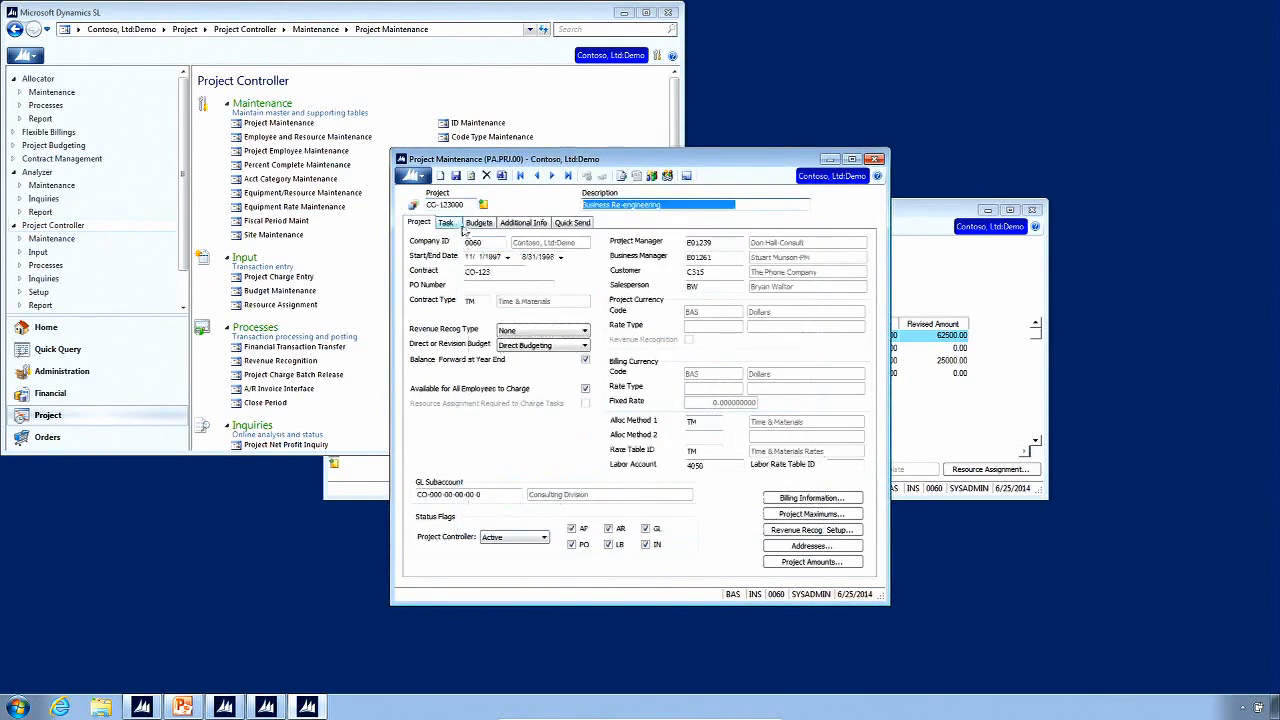
left_click(478, 222)
left_click_drag(460, 272, 785, 470)
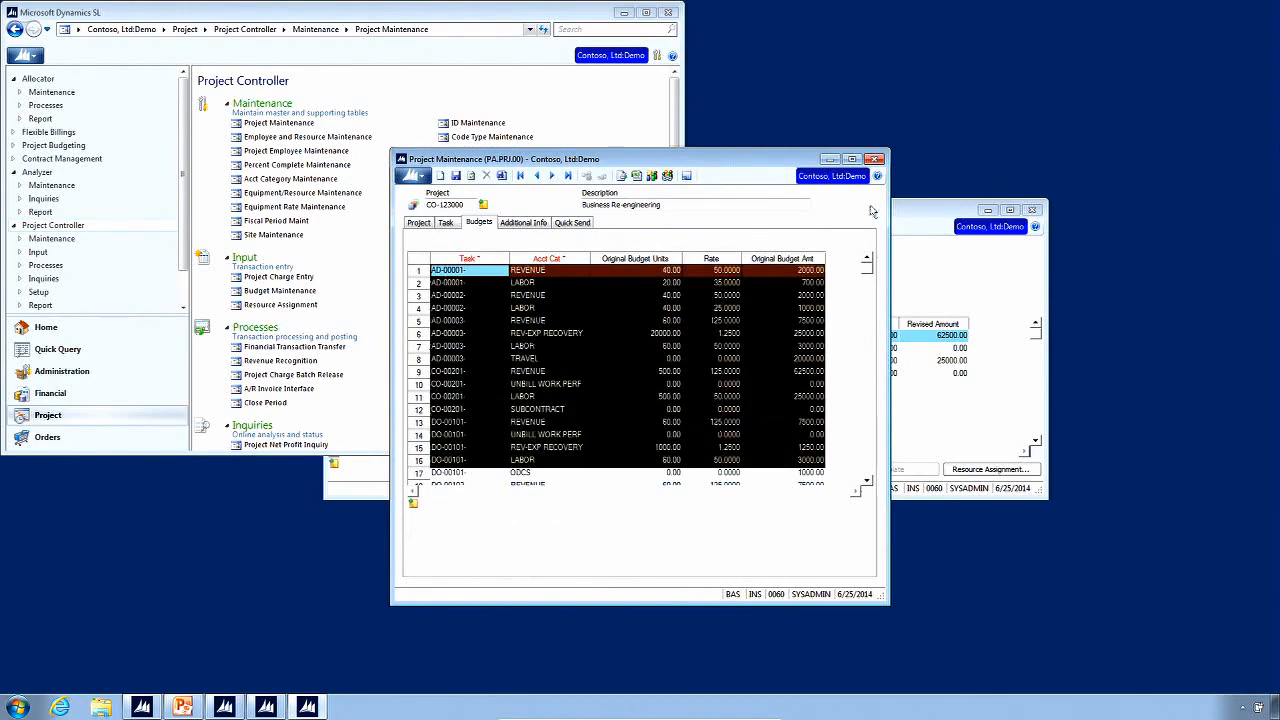
Minimize Project Maintenance and highlight the General Consulting task's budget rows in Budget Maintenance for review
left_click(829, 159)
left_click(925, 265)
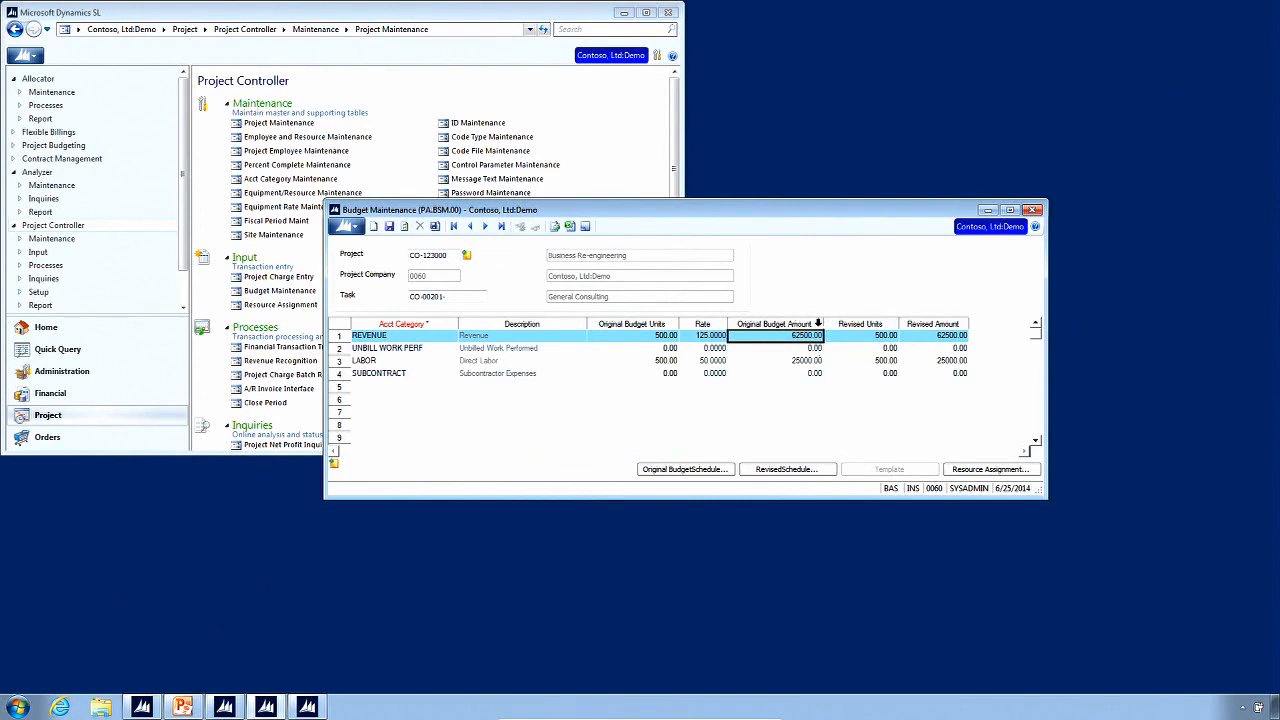
left_click_drag(423, 335, 921, 385)
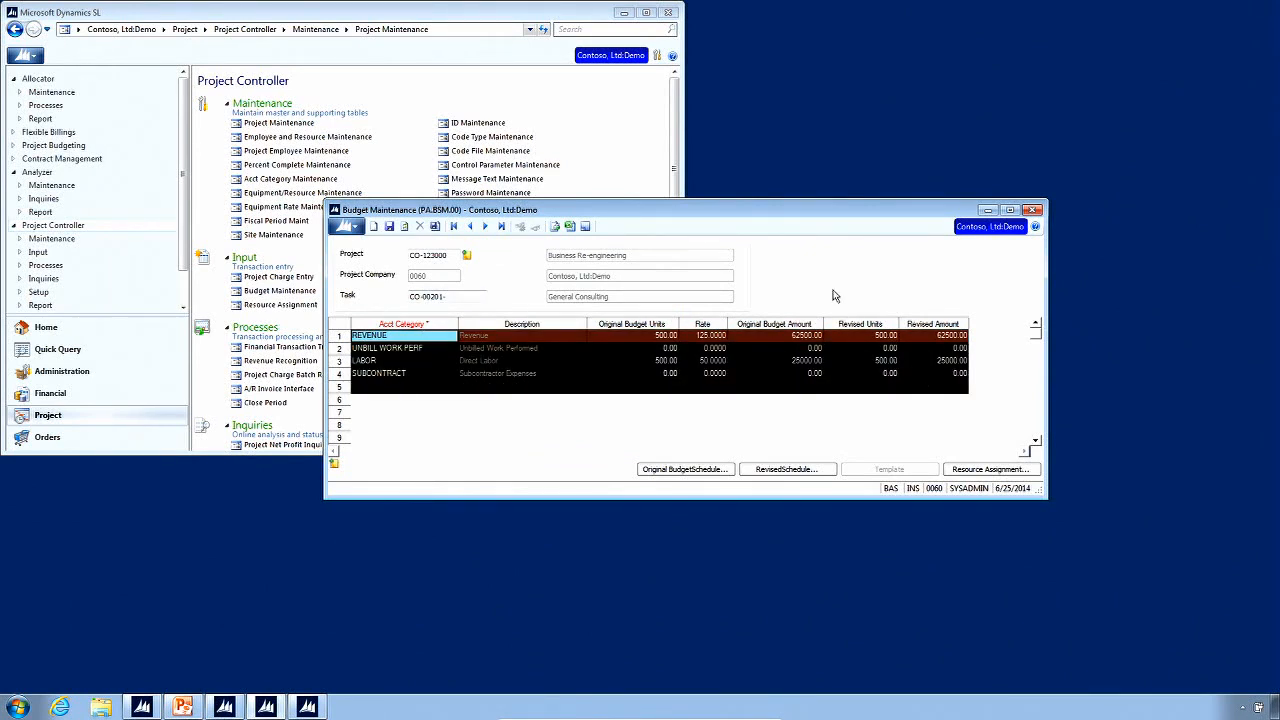
Compare the revenue line's original budget amount in Budget Maintenance with the budget lines for CO-123000 in Project Maintenance, then minimize Project Maintenance
left_click(790, 335)
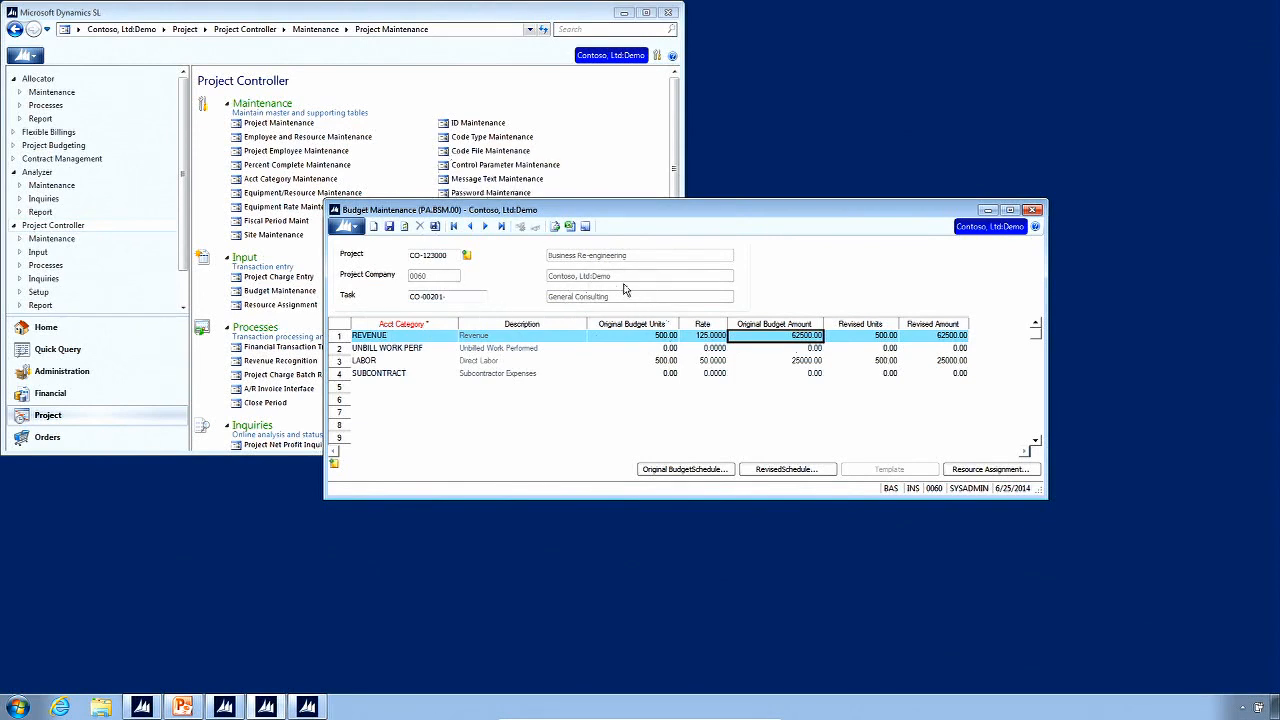
left_click(302, 707)
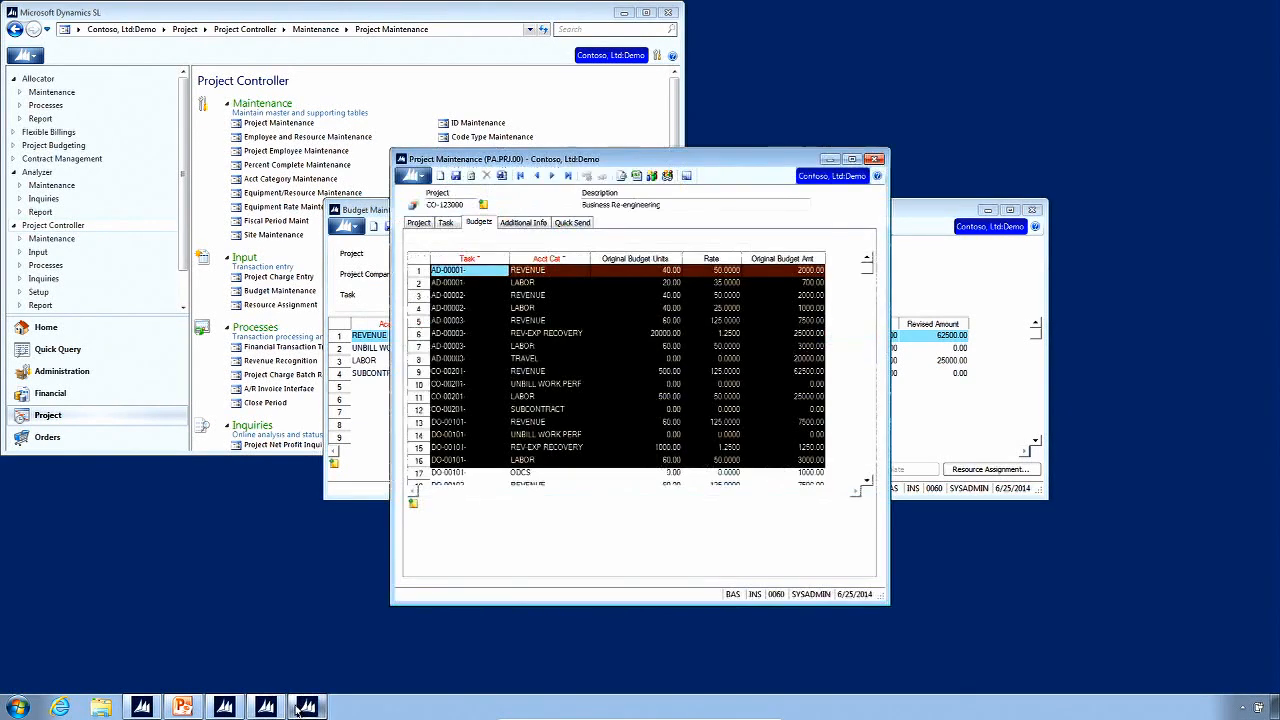
left_click(420, 225)
left_click(478, 223)
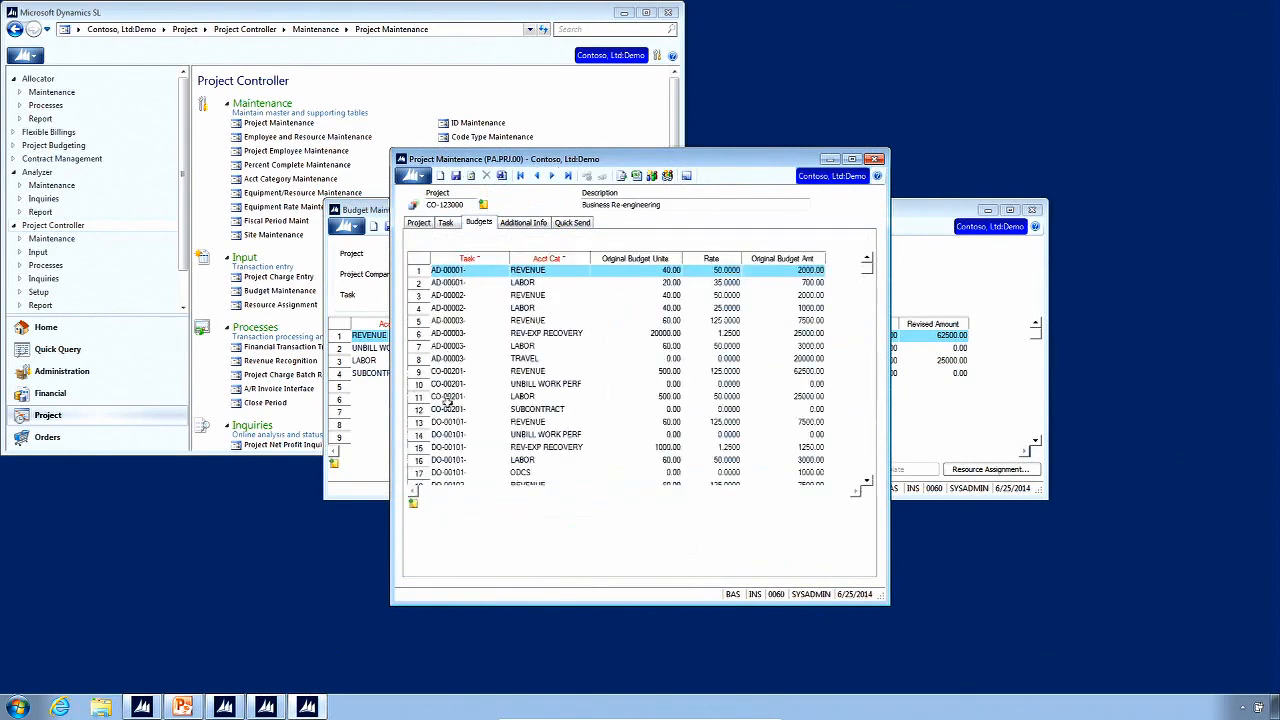
left_click(830, 162)
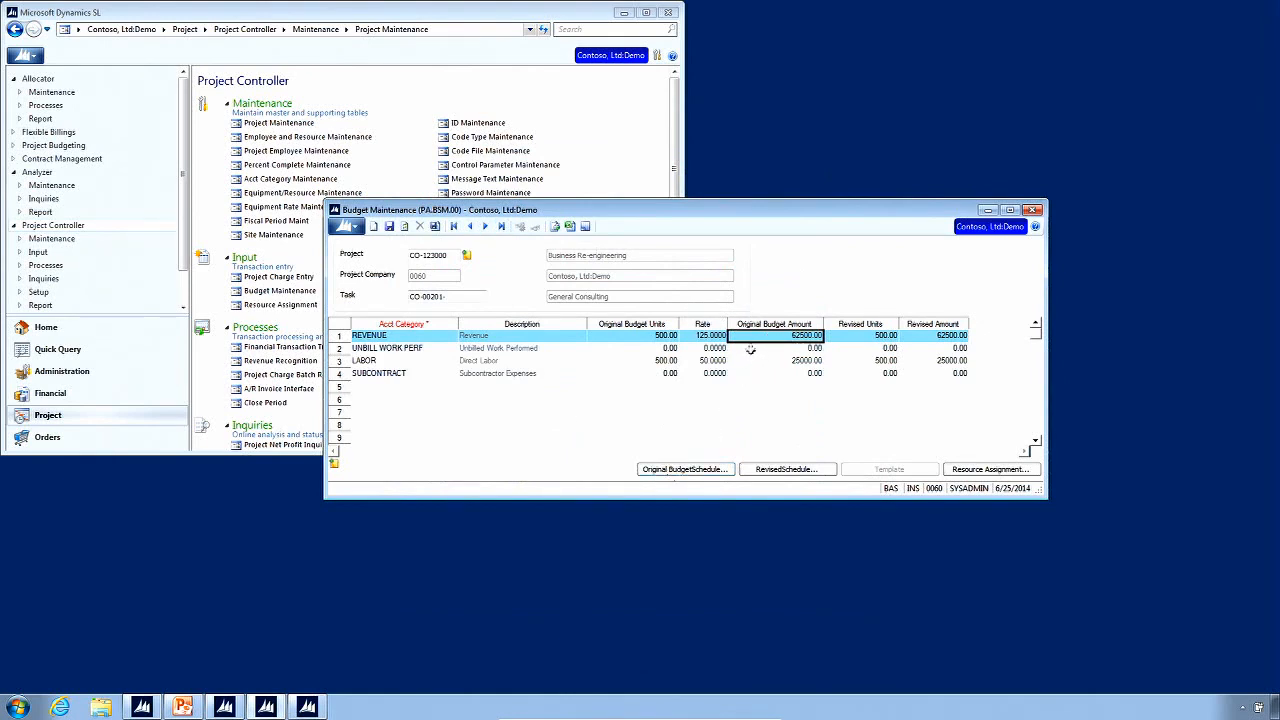
View the Original Budget Schedule for the General Consulting revenue line, reposition it over Budget Maintenance, and close it
left_click(686, 471)
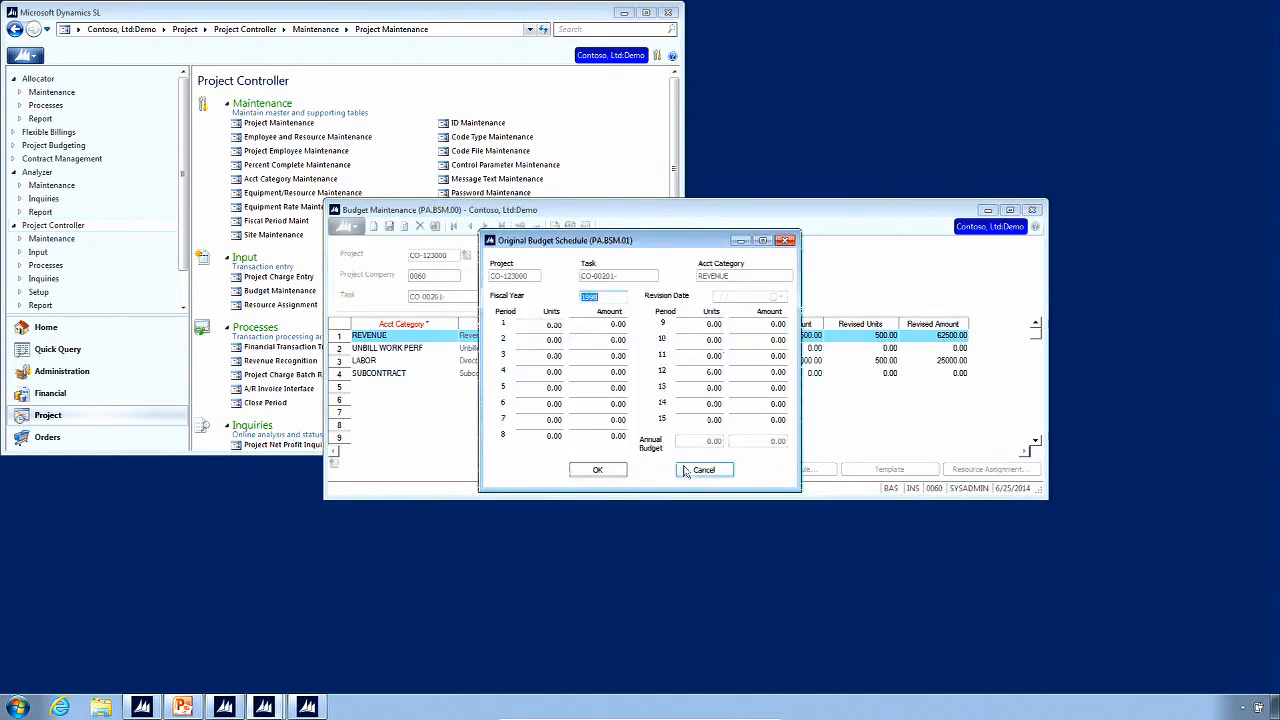
left_click_drag(652, 242, 574, 216)
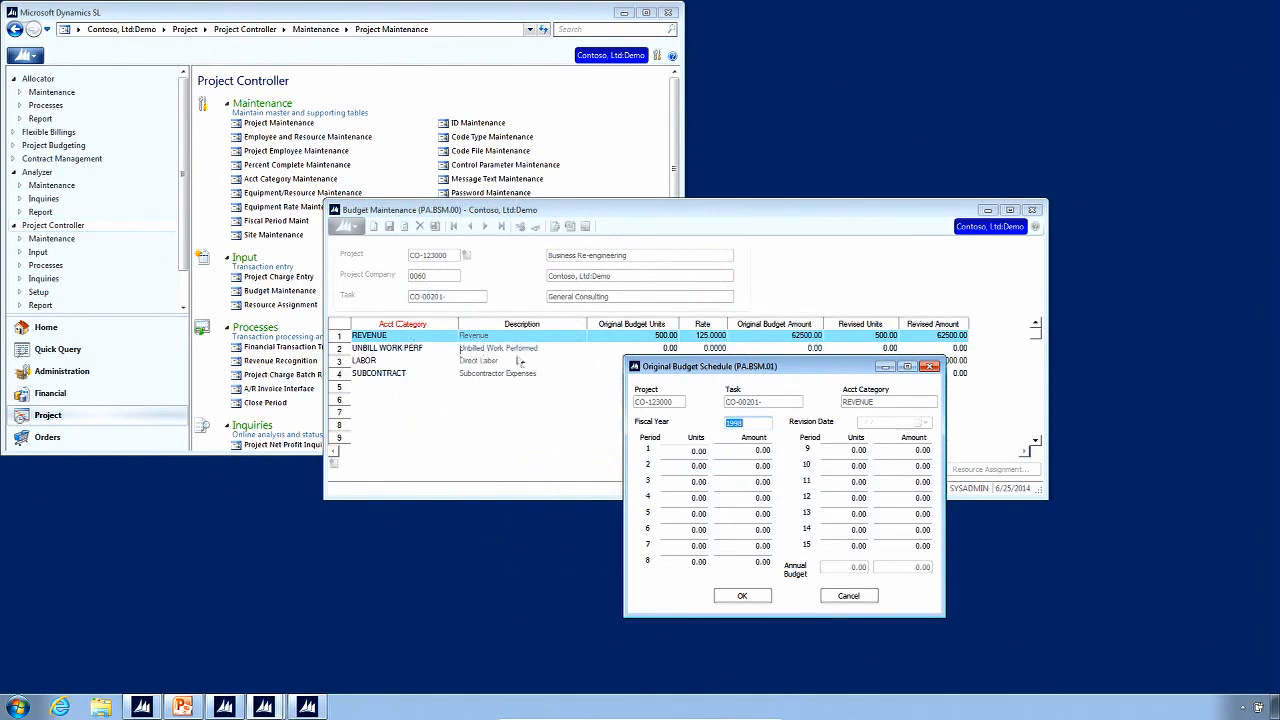
left_click_drag(666, 374, 562, 266)
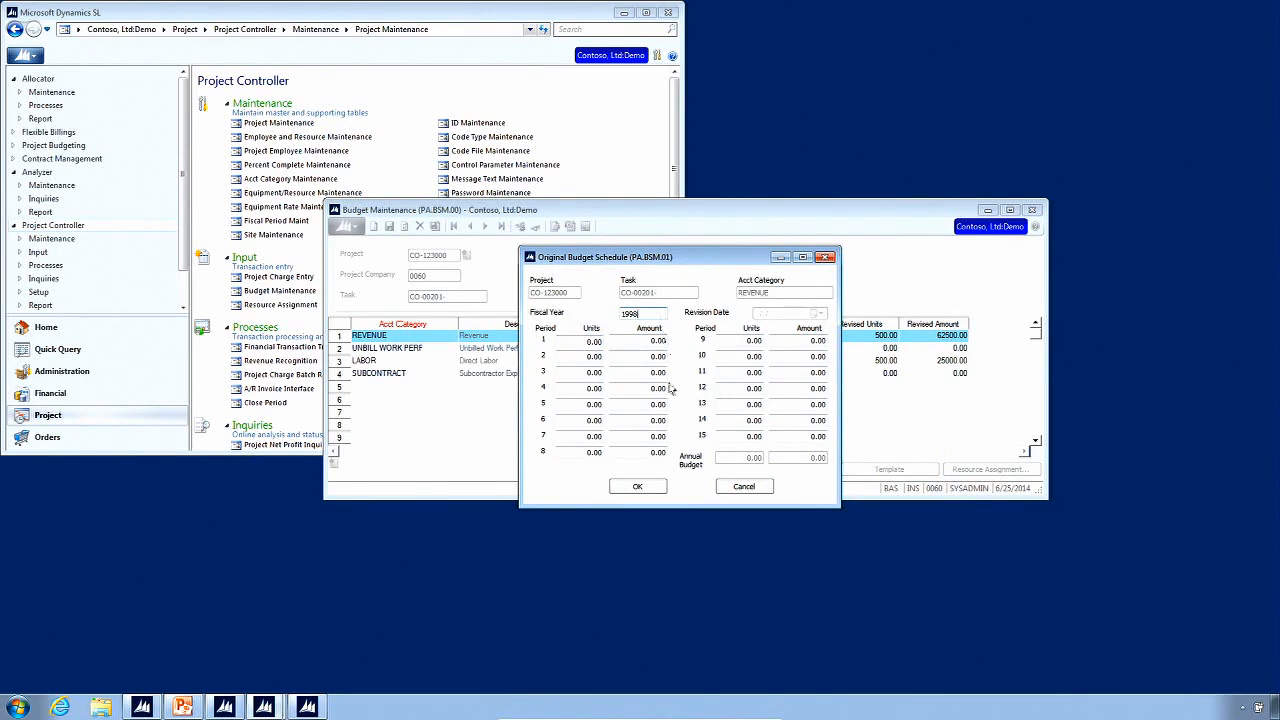
left_click(825, 257)
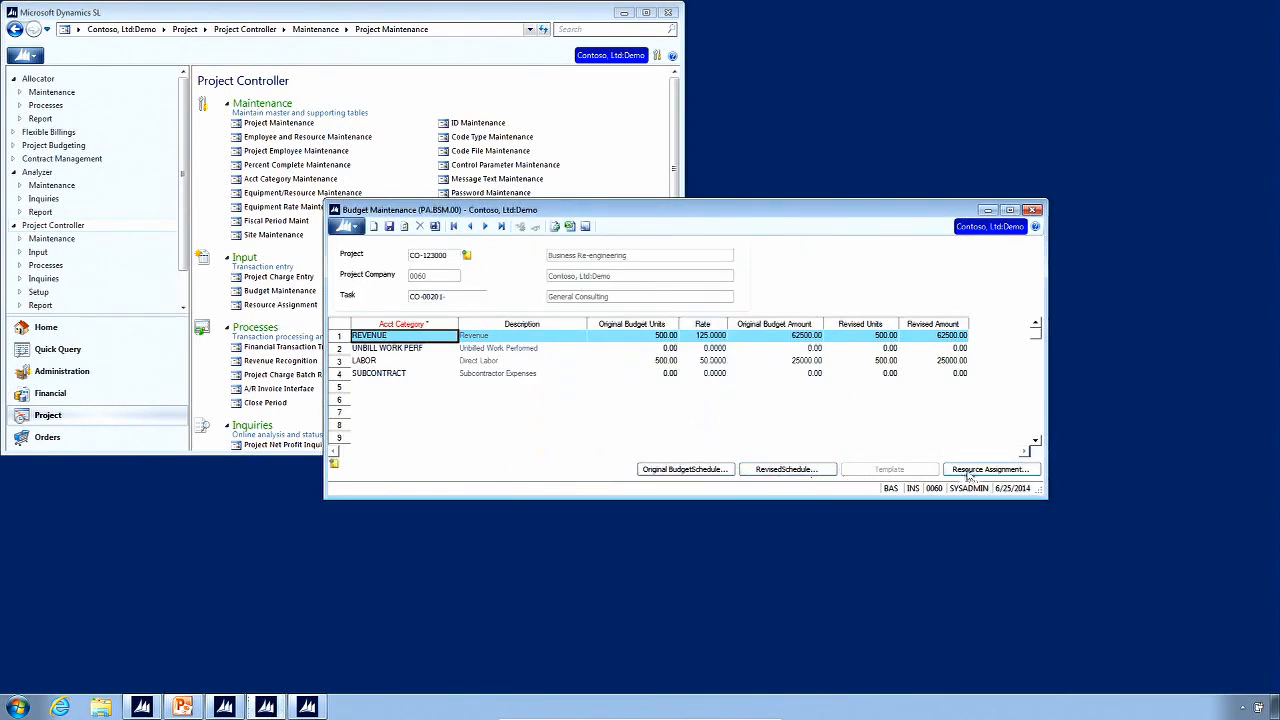
View the revenue line's Revised Schedule, close it, and highlight the Original Budget Amount values of all four account categories
left_click(787, 470)
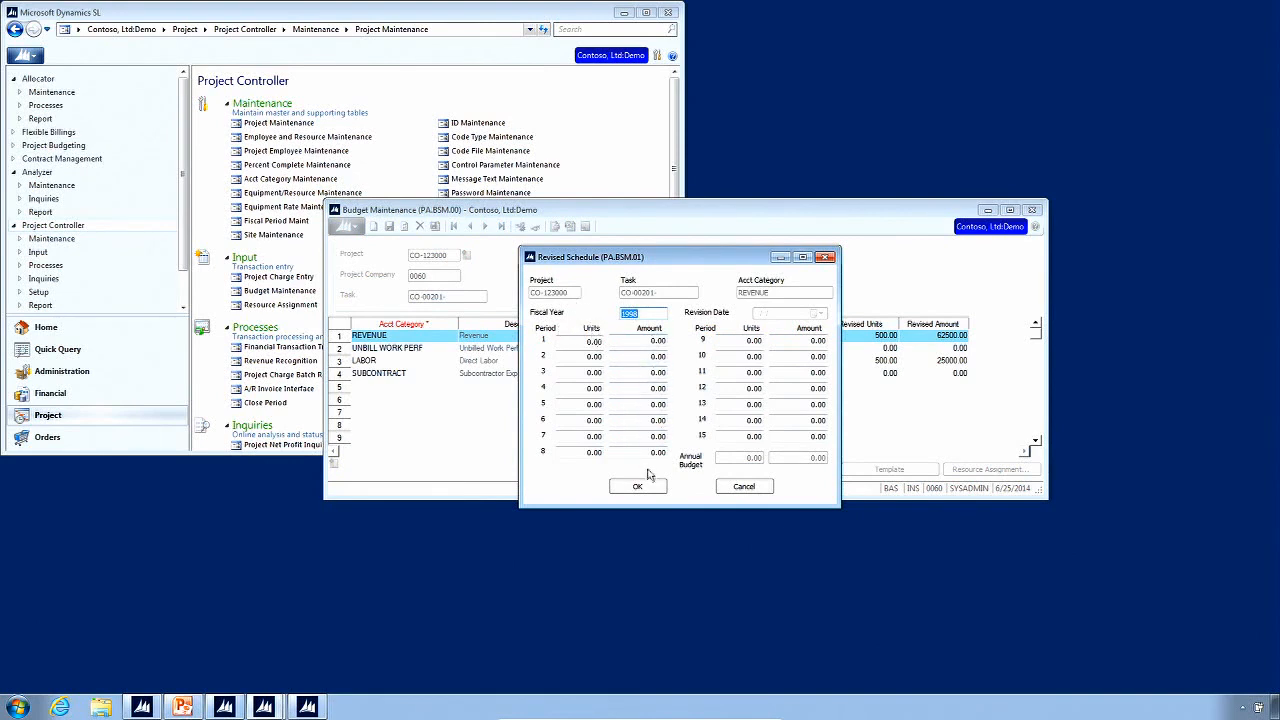
left_click(597, 342)
left_click(638, 487)
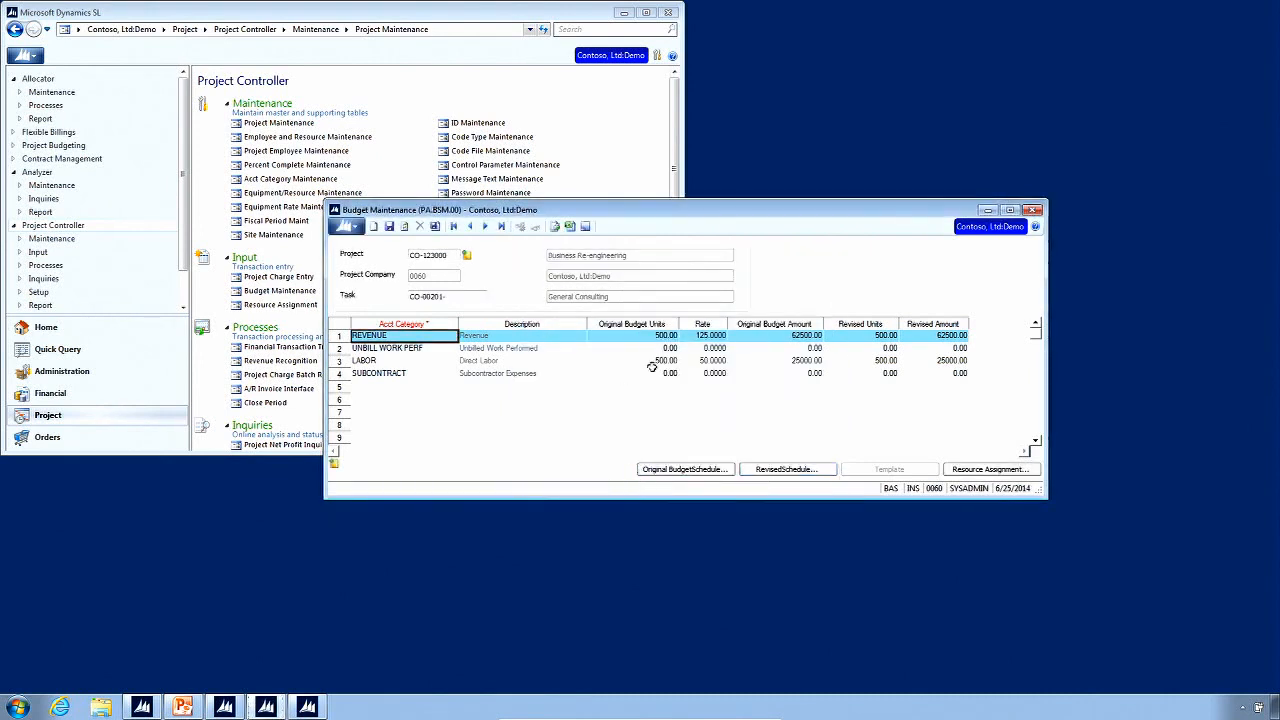
left_click(781, 336)
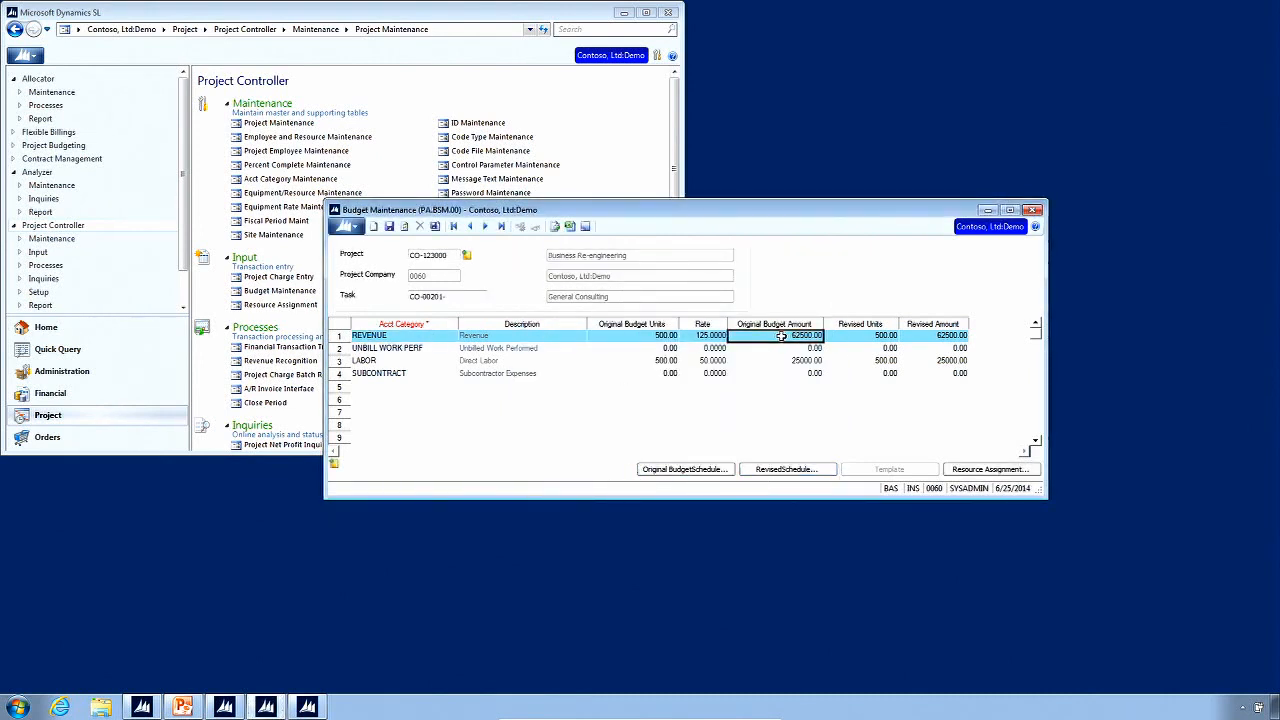
left_click_drag(781, 336, 774, 372)
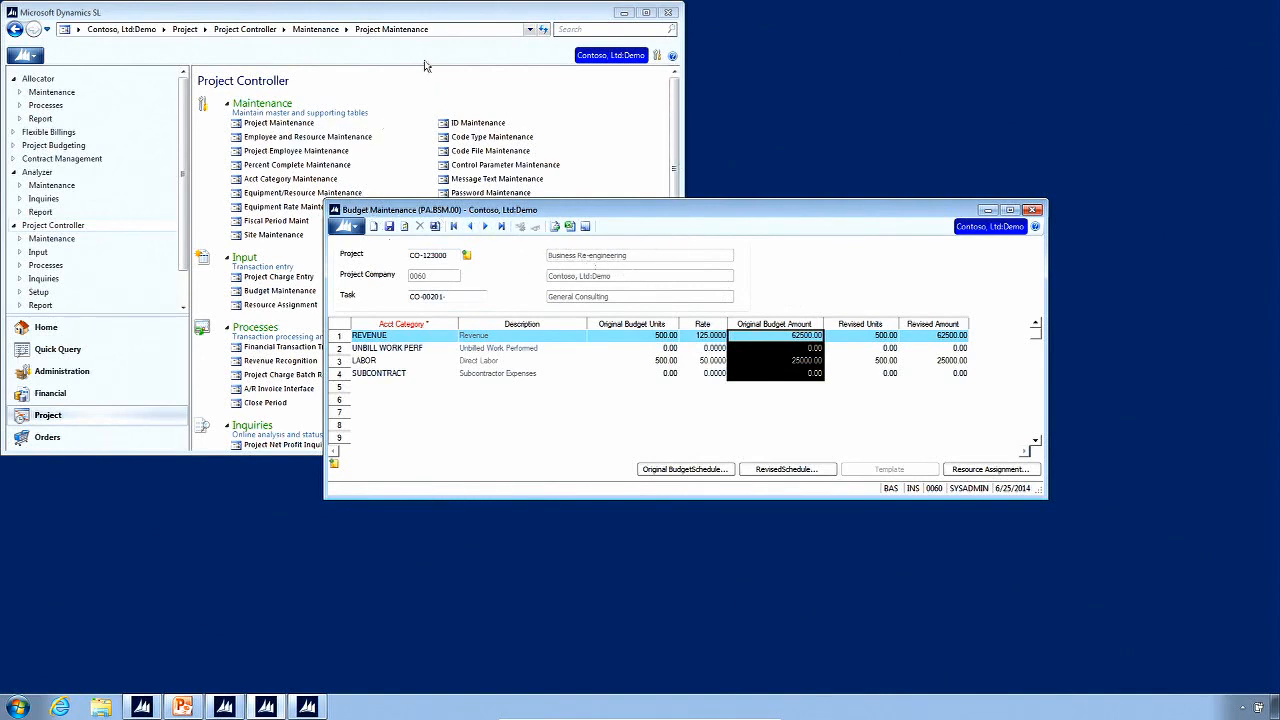
Check the Direct or Revision Budget setting of project CO-123000 in Project Maintenance and return to Budget Maintenance
left_click(307, 707)
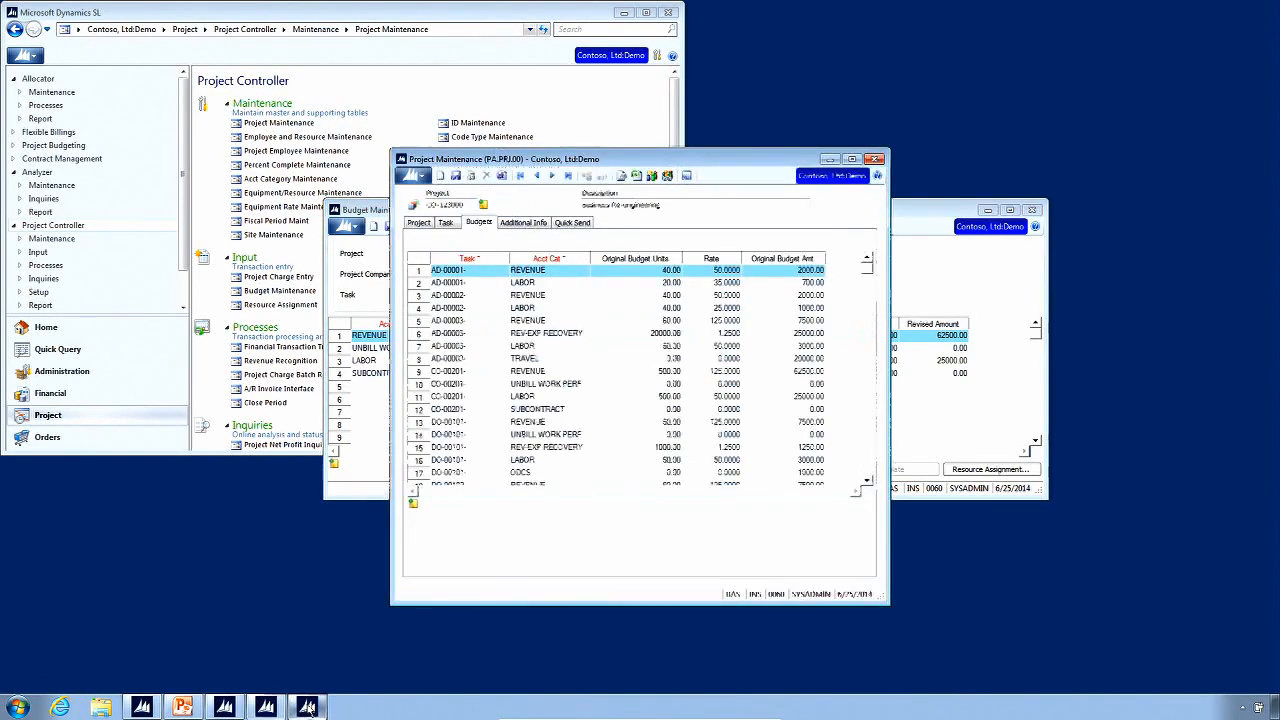
left_click(418, 222)
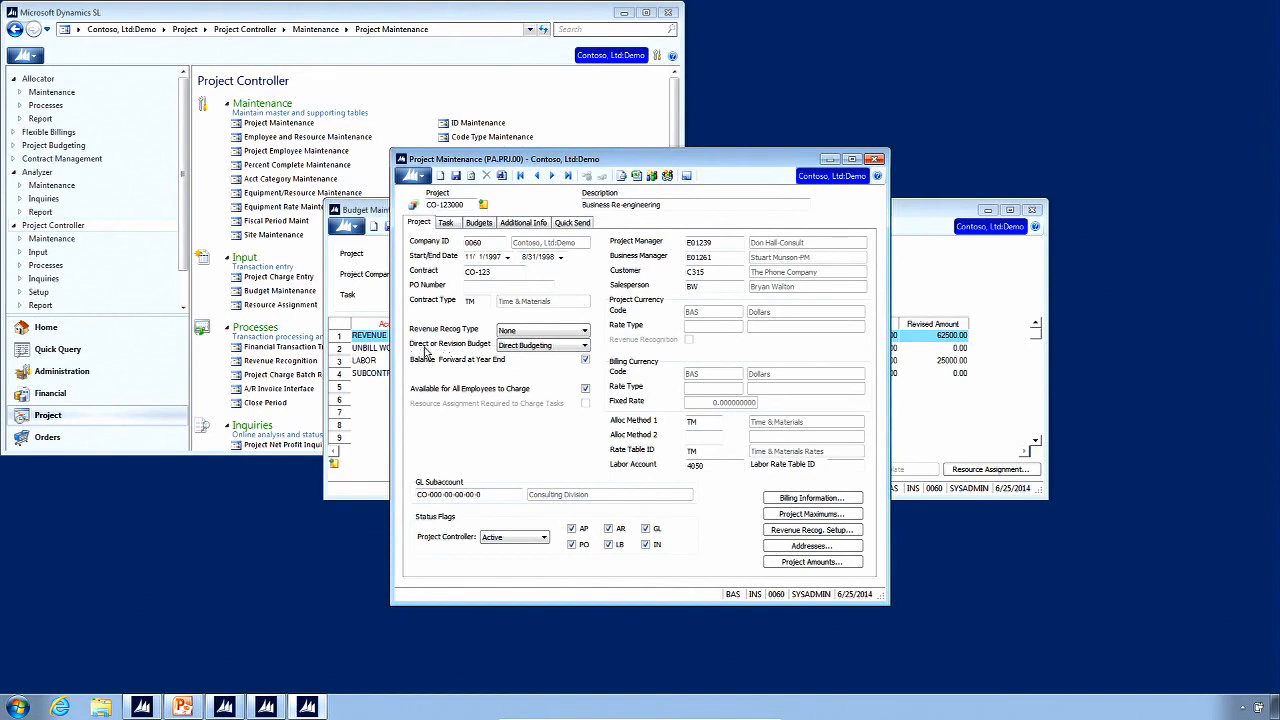
left_click(515, 346)
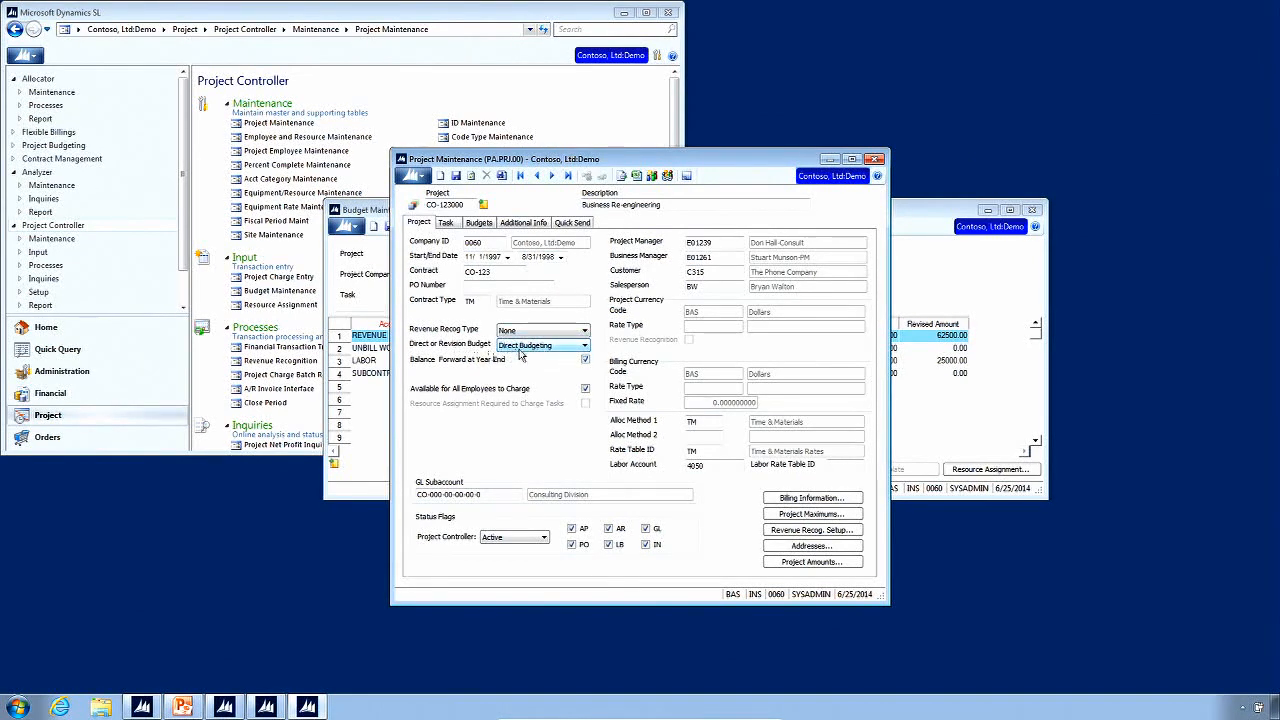
left_click(966, 314)
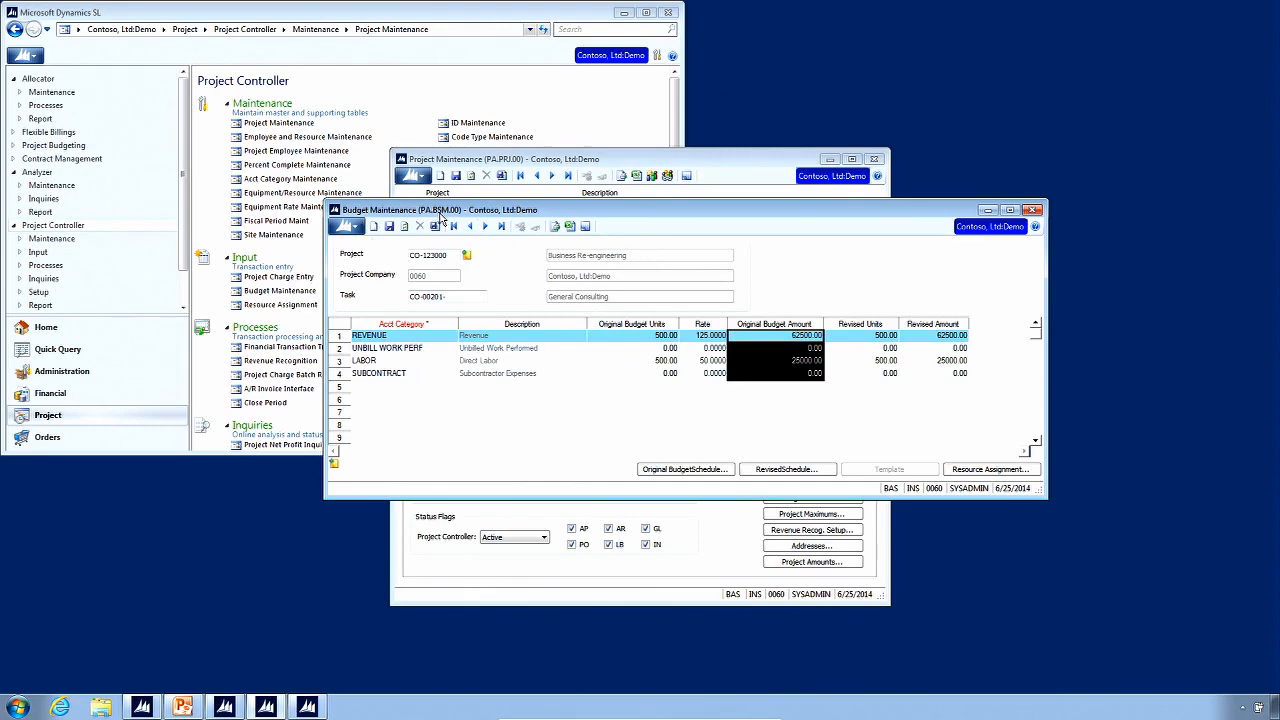
left_click(740, 194)
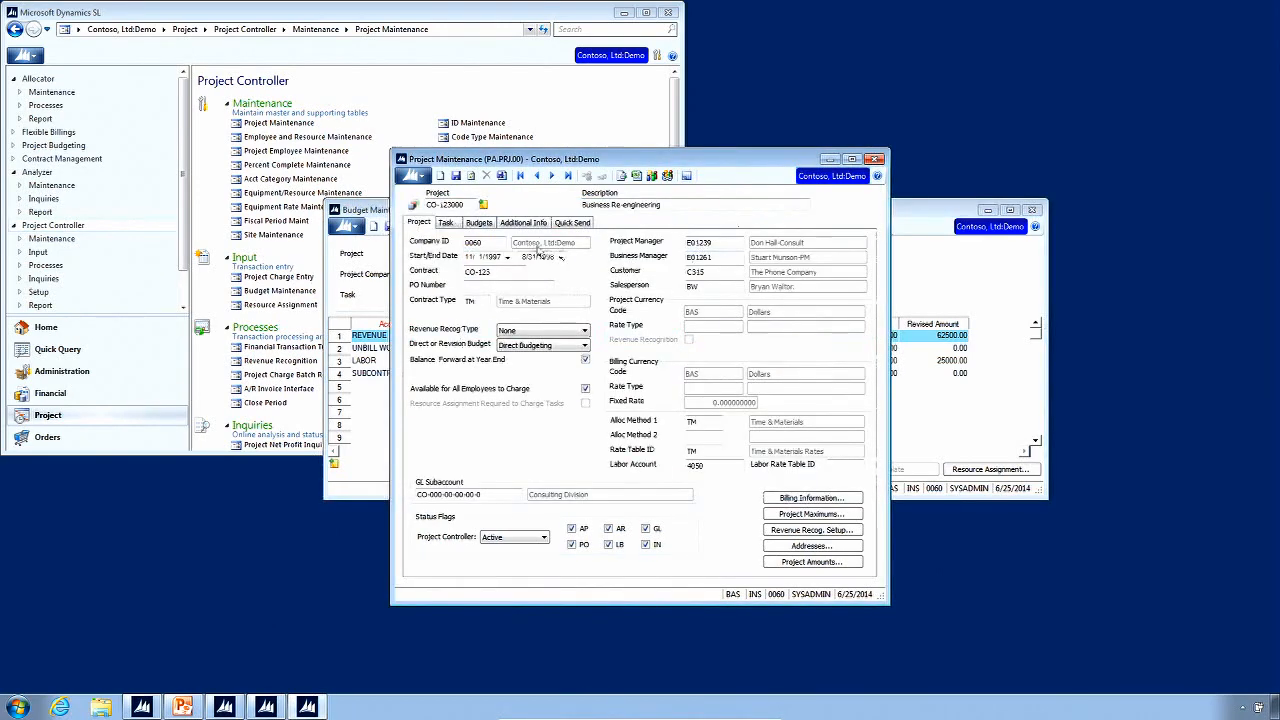
left_click(938, 262)
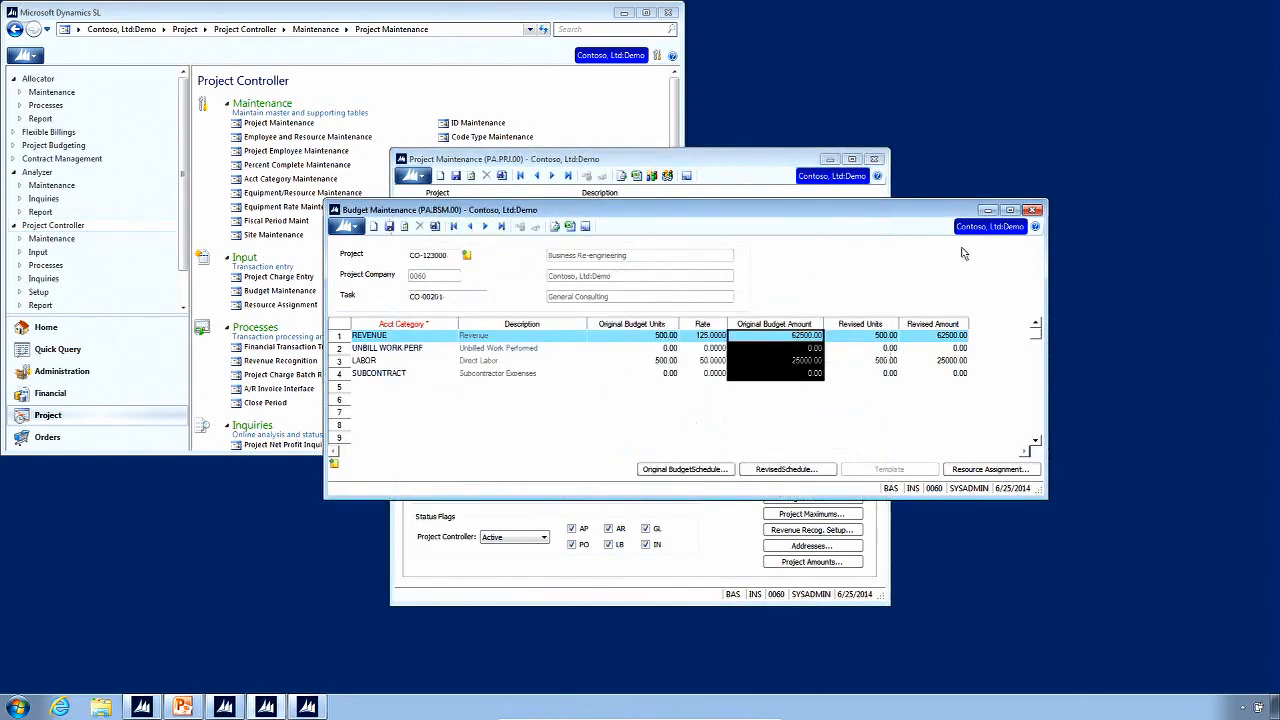
Minimize Budget Maintenance and Project Maintenance, and load project CO-123000 in Budget Revision Maintenance from Project Budgeting
left_click(987, 211)
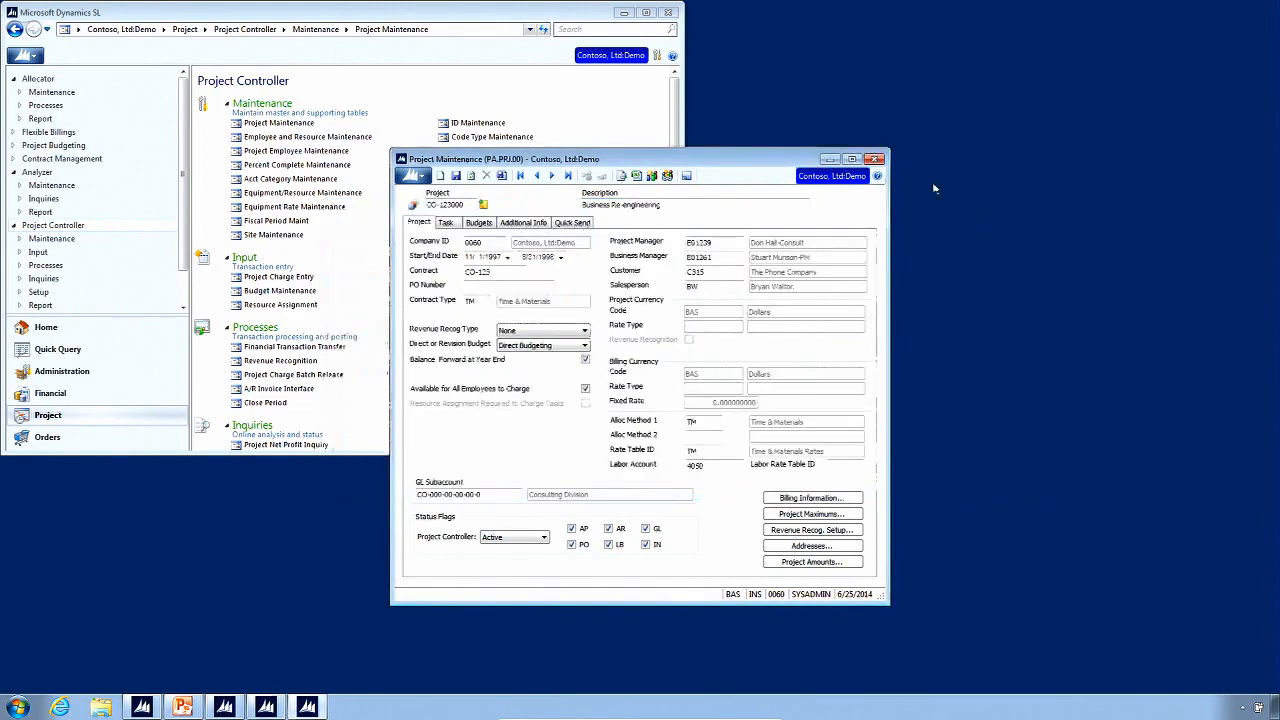
left_click(829, 160)
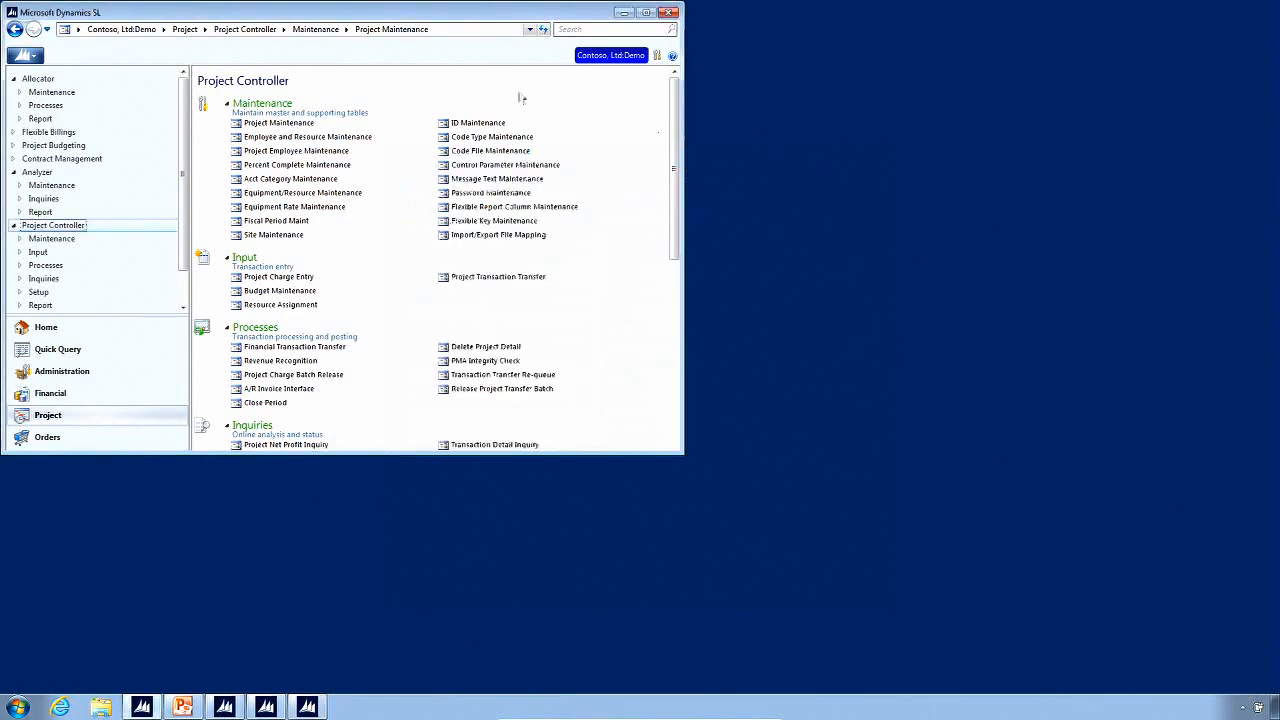
left_click(54, 146)
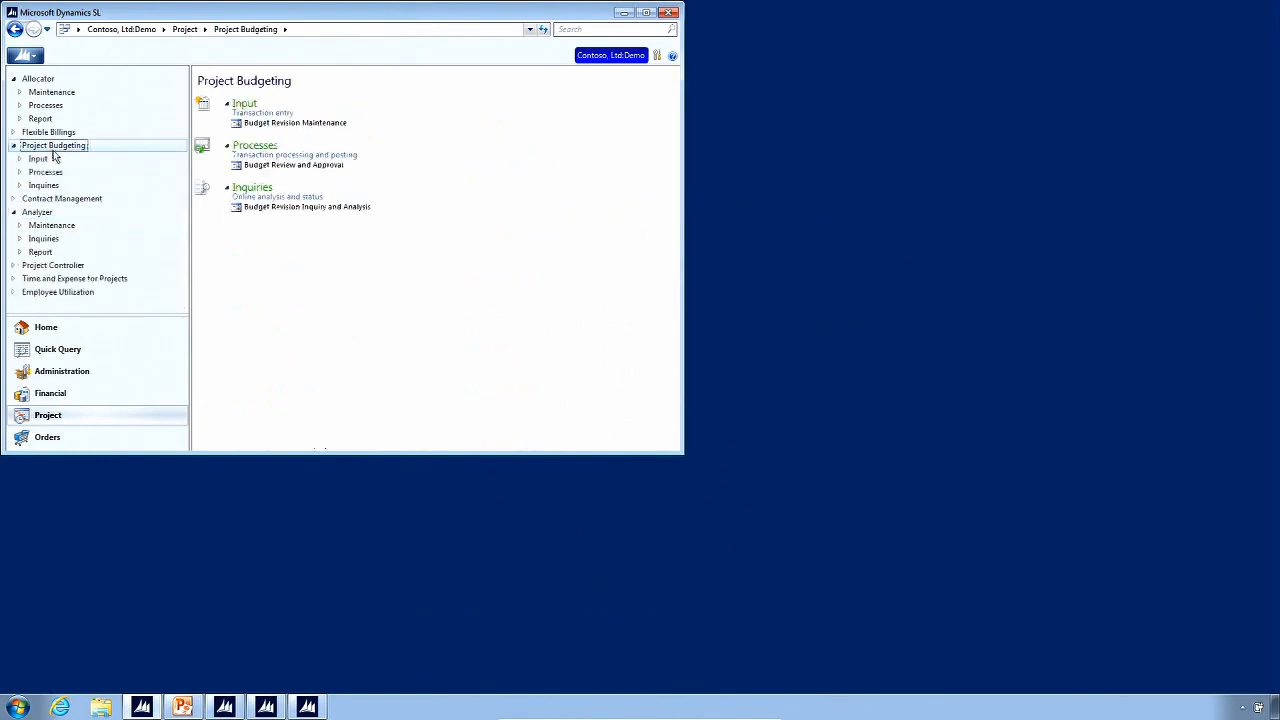
left_click(265, 123)
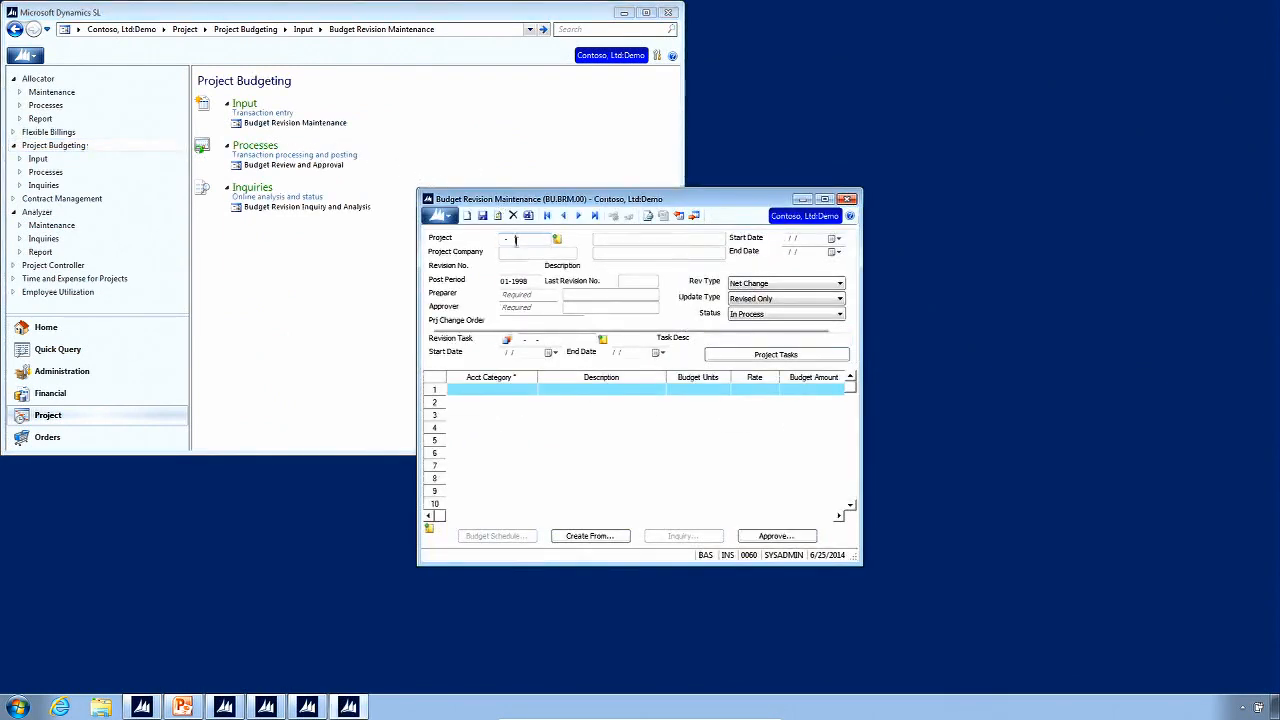
double_click(521, 240)
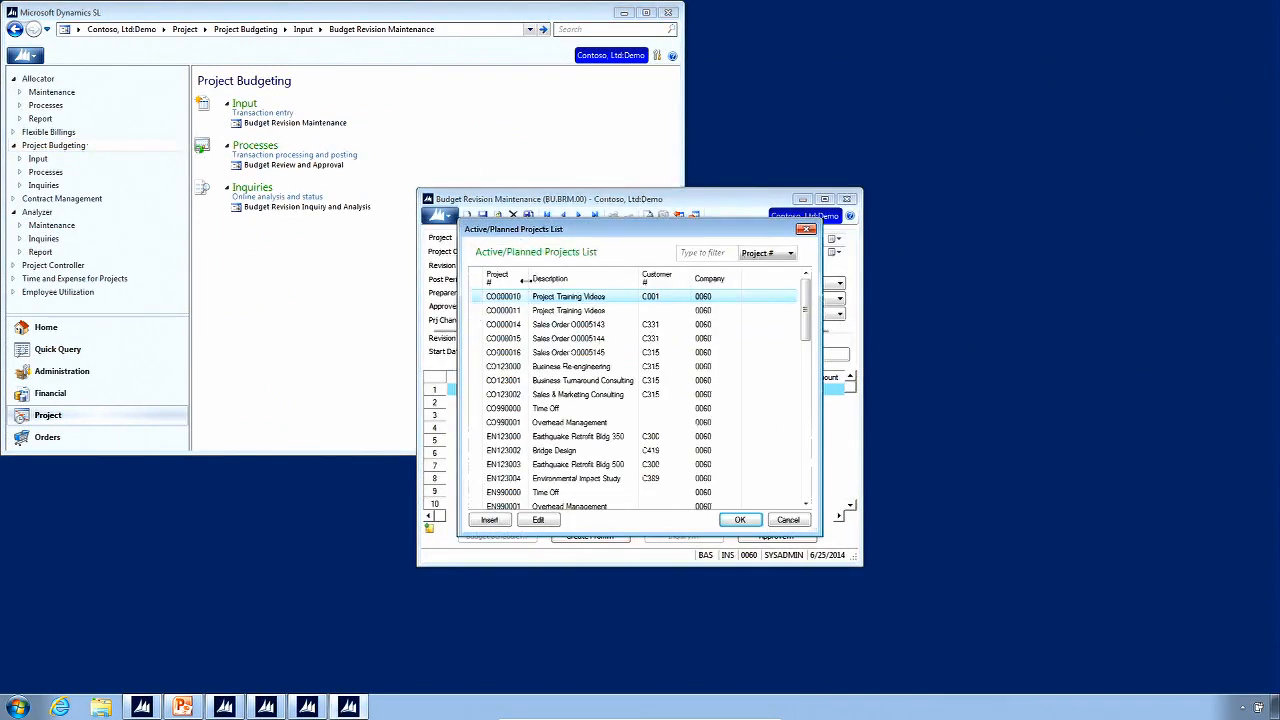
double_click(509, 367)
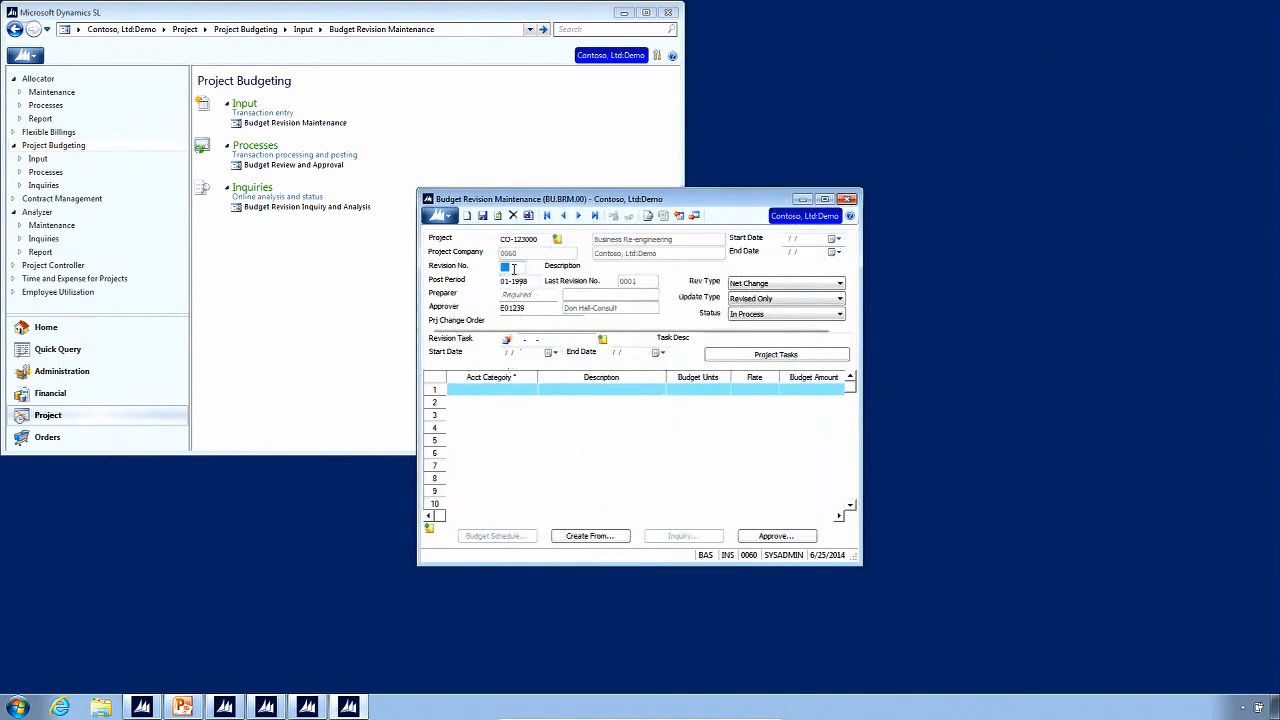
Minimize Budget Revision Maintenance and bring Budget Maintenance back up, leaving Project Maintenance minimized
left_click(349, 708)
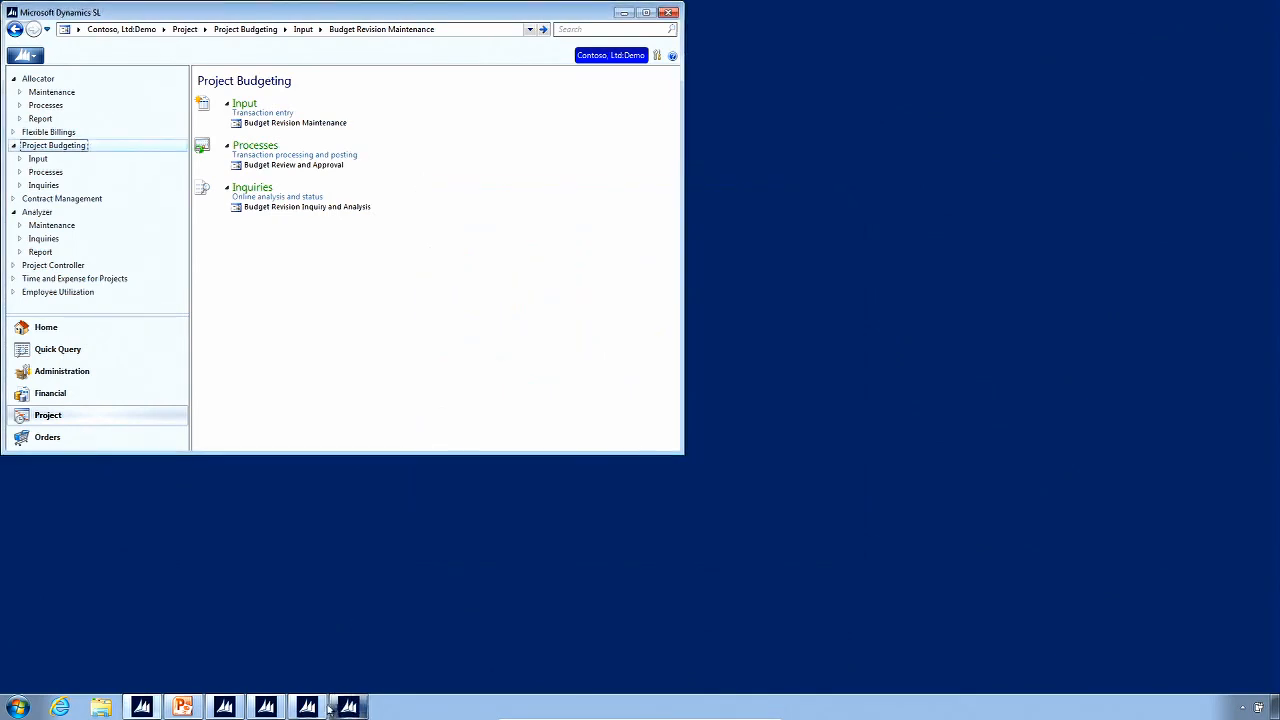
left_click(316, 708)
left_click(266, 708)
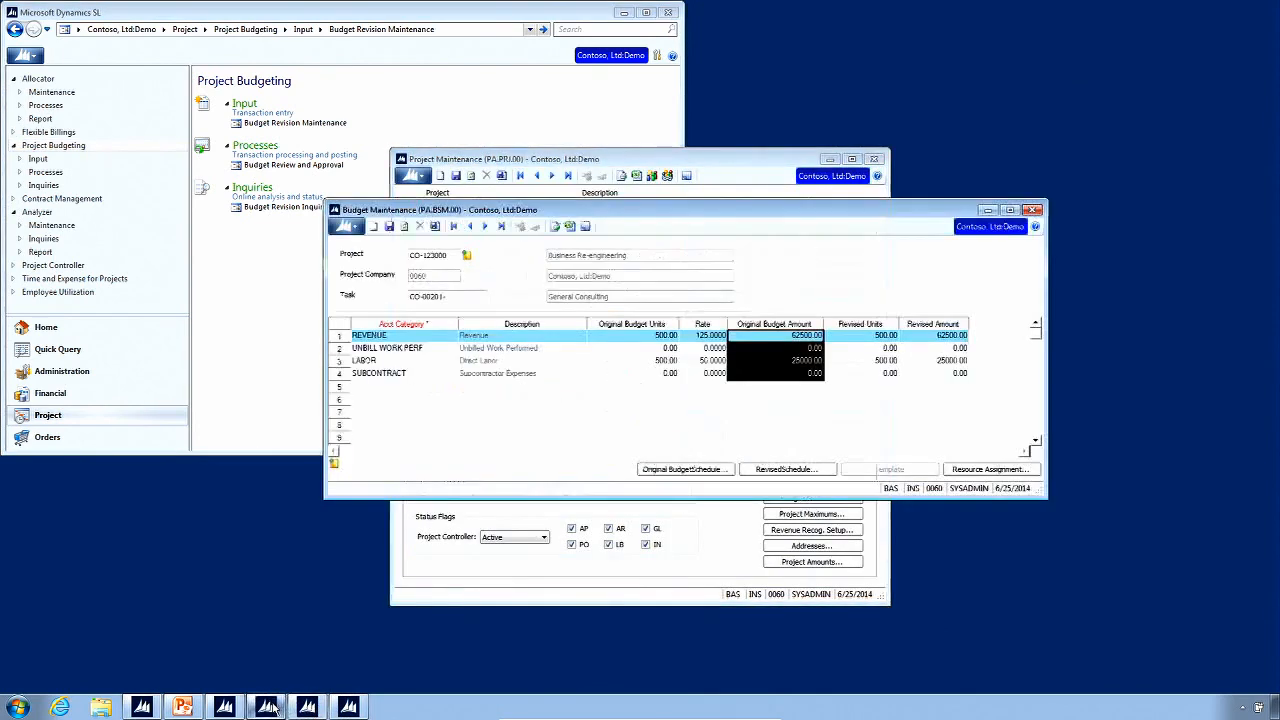
left_click(829, 159)
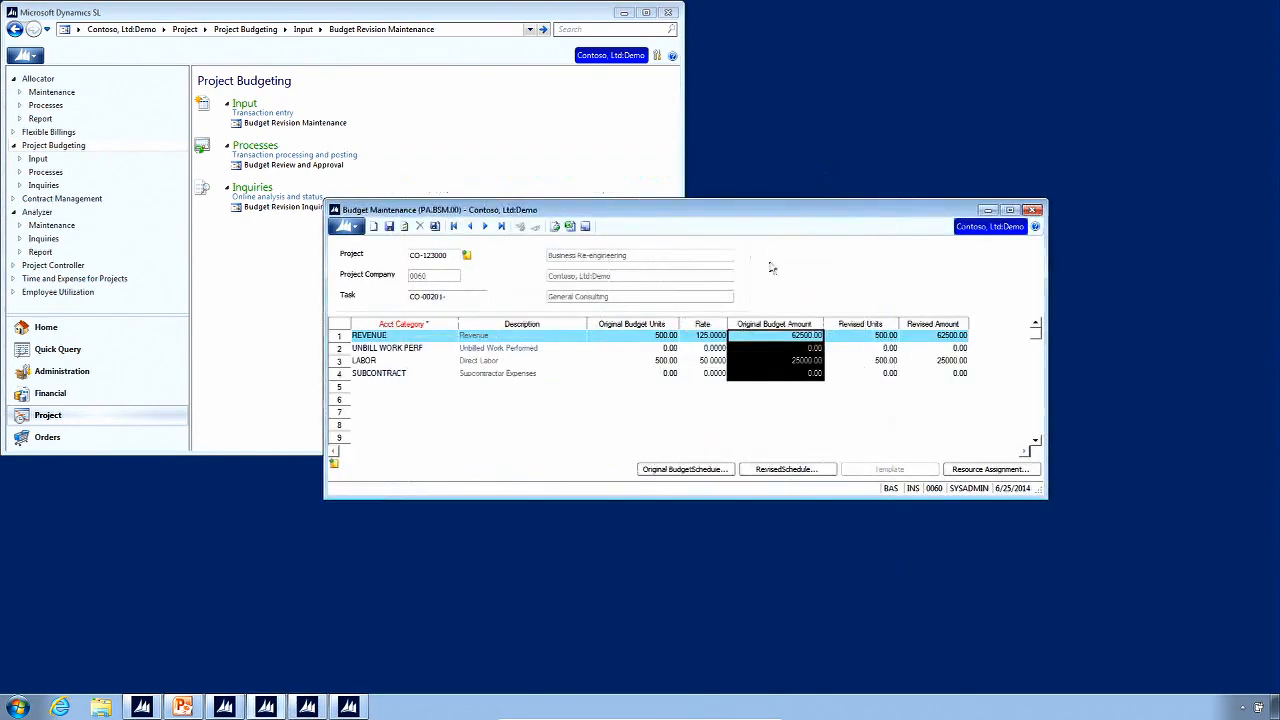
Try to change the revenue line's Revised Amount to 63000 directly in Budget Maintenance and save the task's budget
left_click(935, 336)
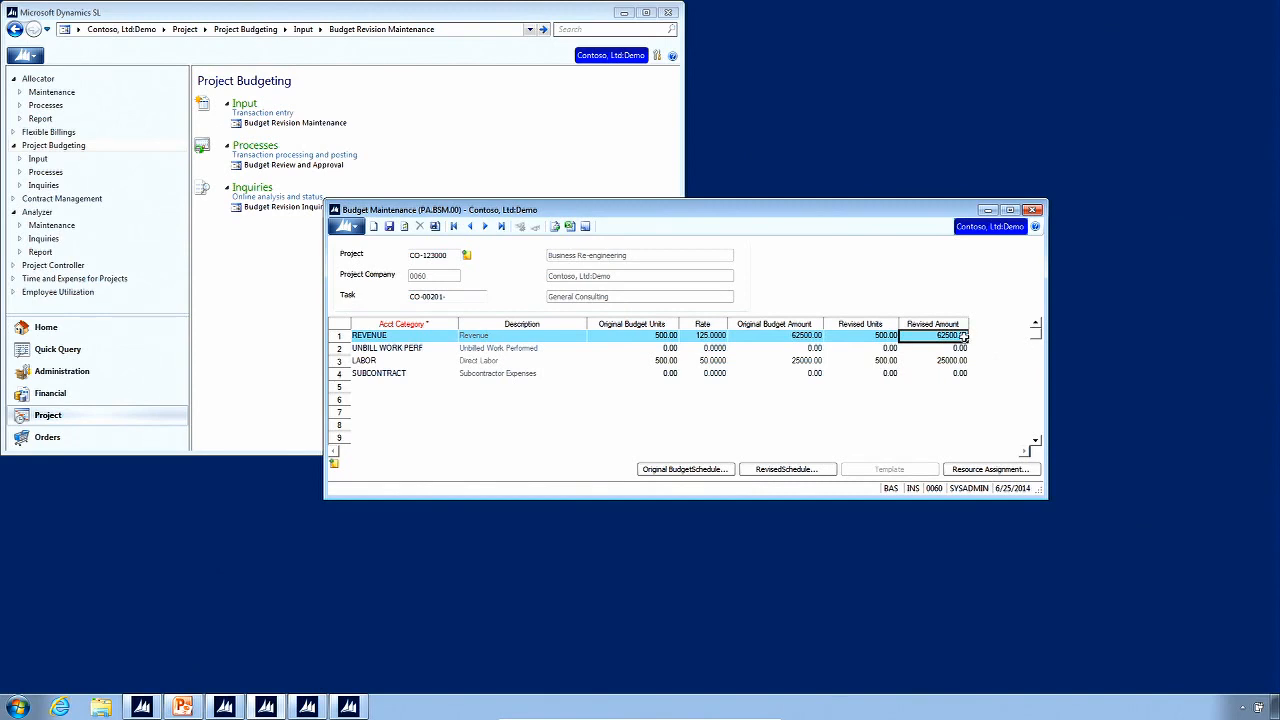
type("63000")
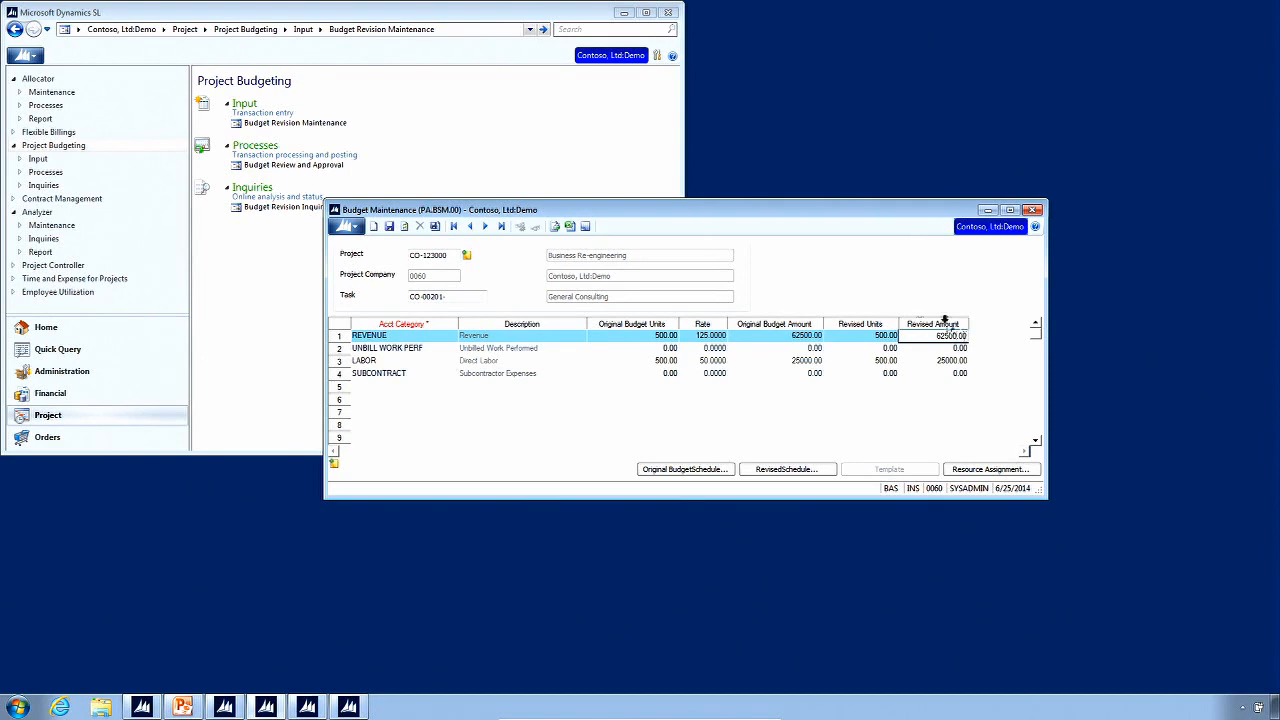
left_click(390, 226)
Load revision 0000 Initial Budget for project CO-123000 in Budget Revision Maintenance and widen the window to show the full budget amounts
left_click(348, 707)
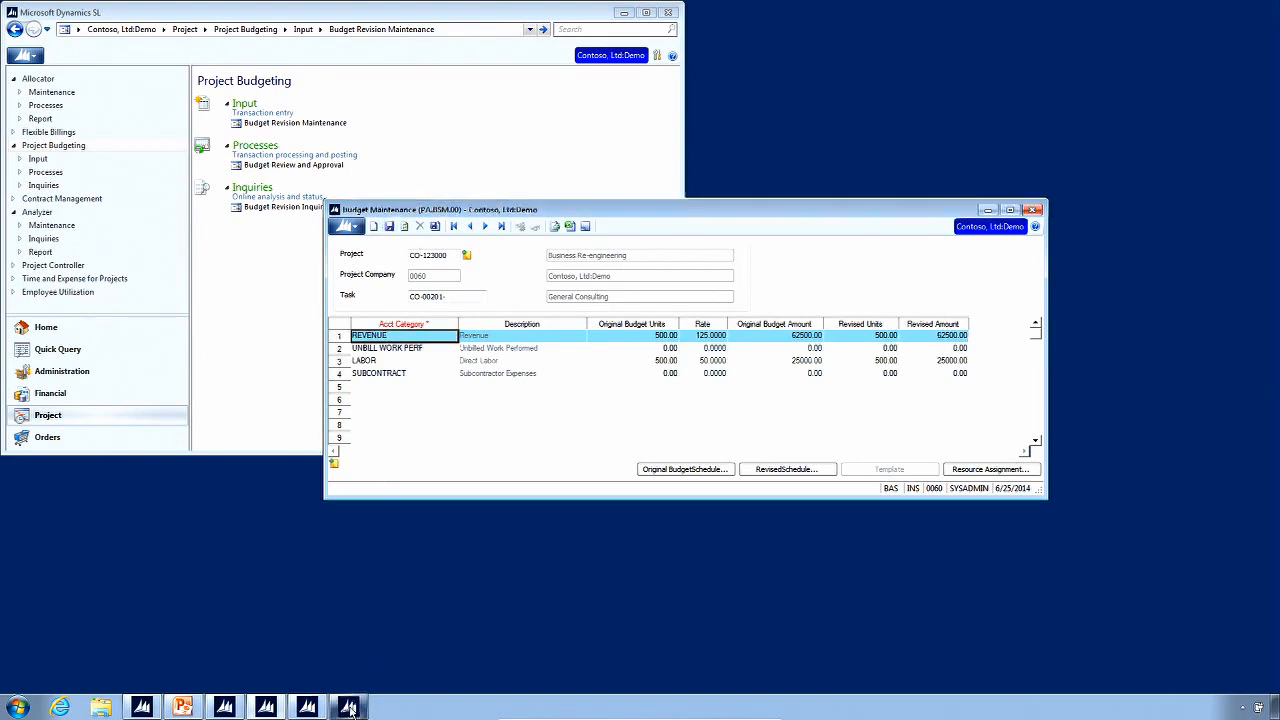
left_click(987, 210)
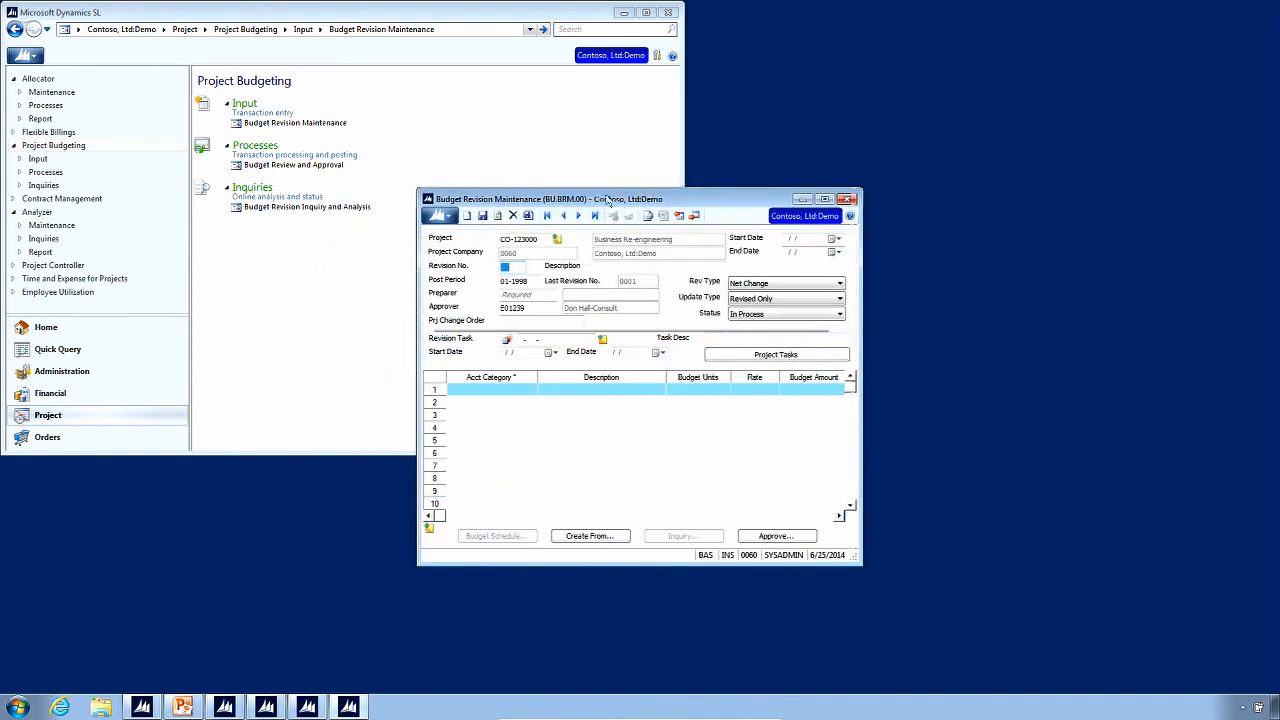
left_click_drag(620, 205, 546, 175)
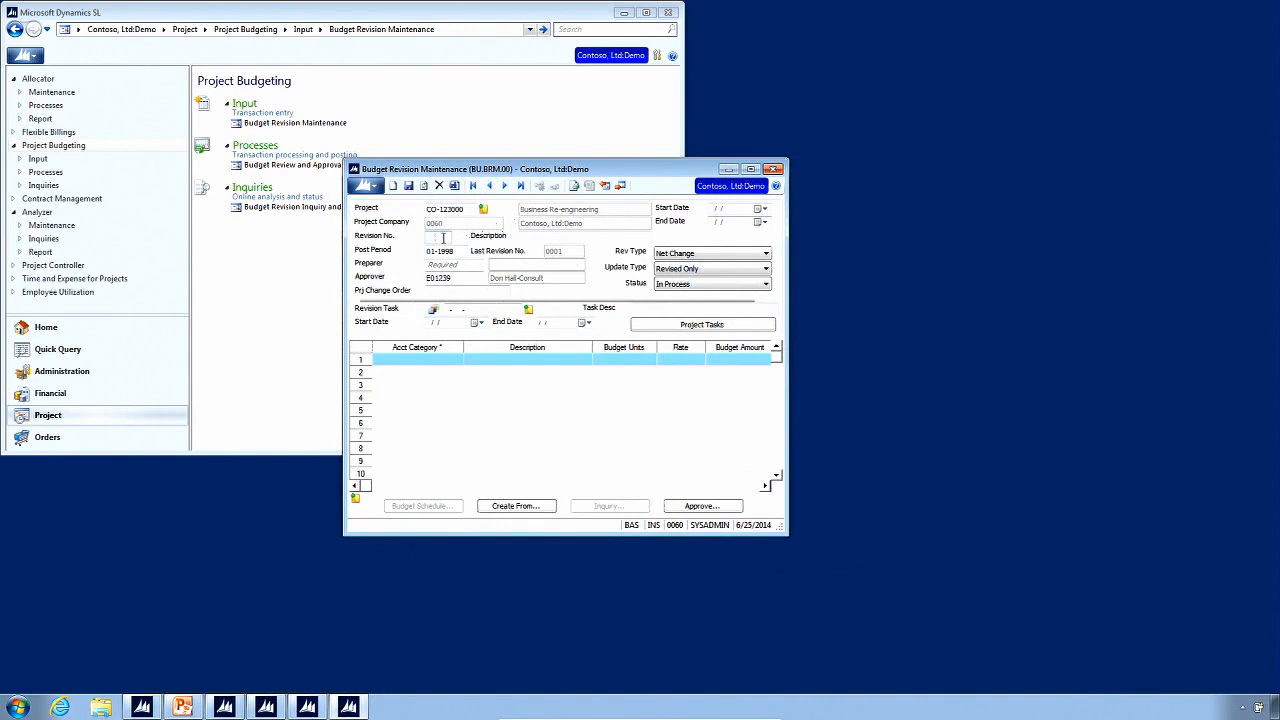
double_click(443, 238)
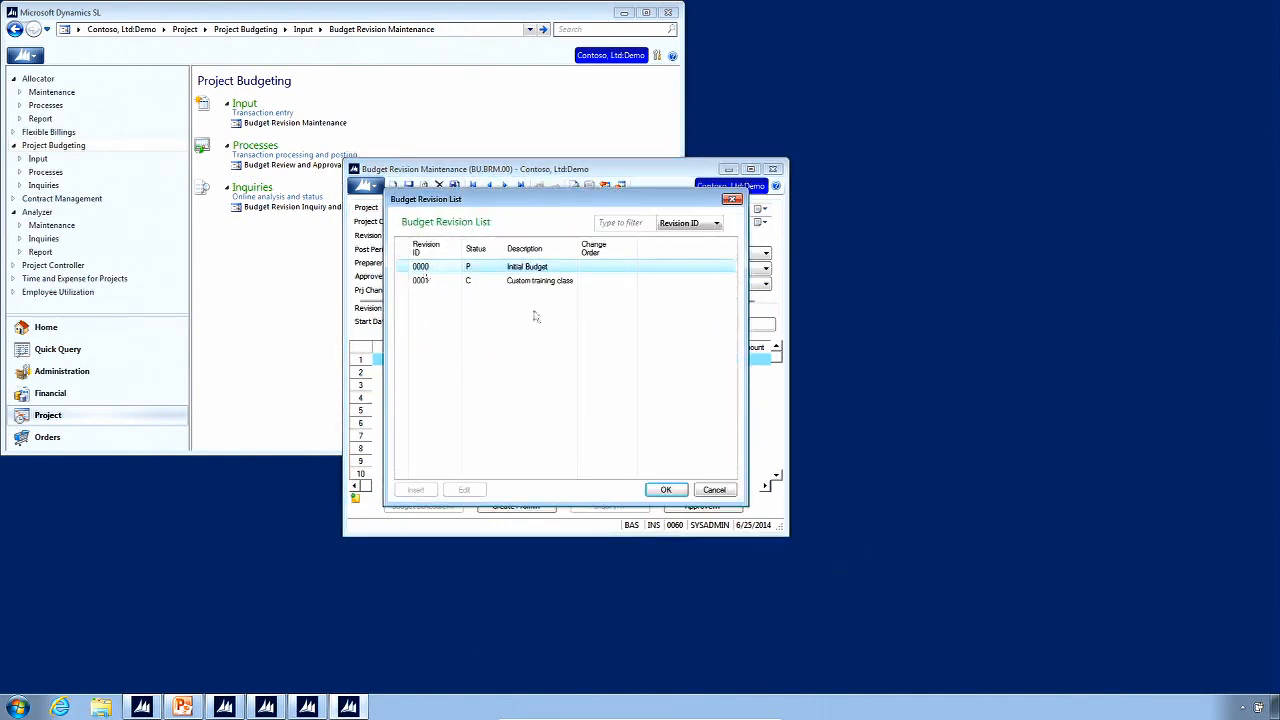
left_click(665, 489)
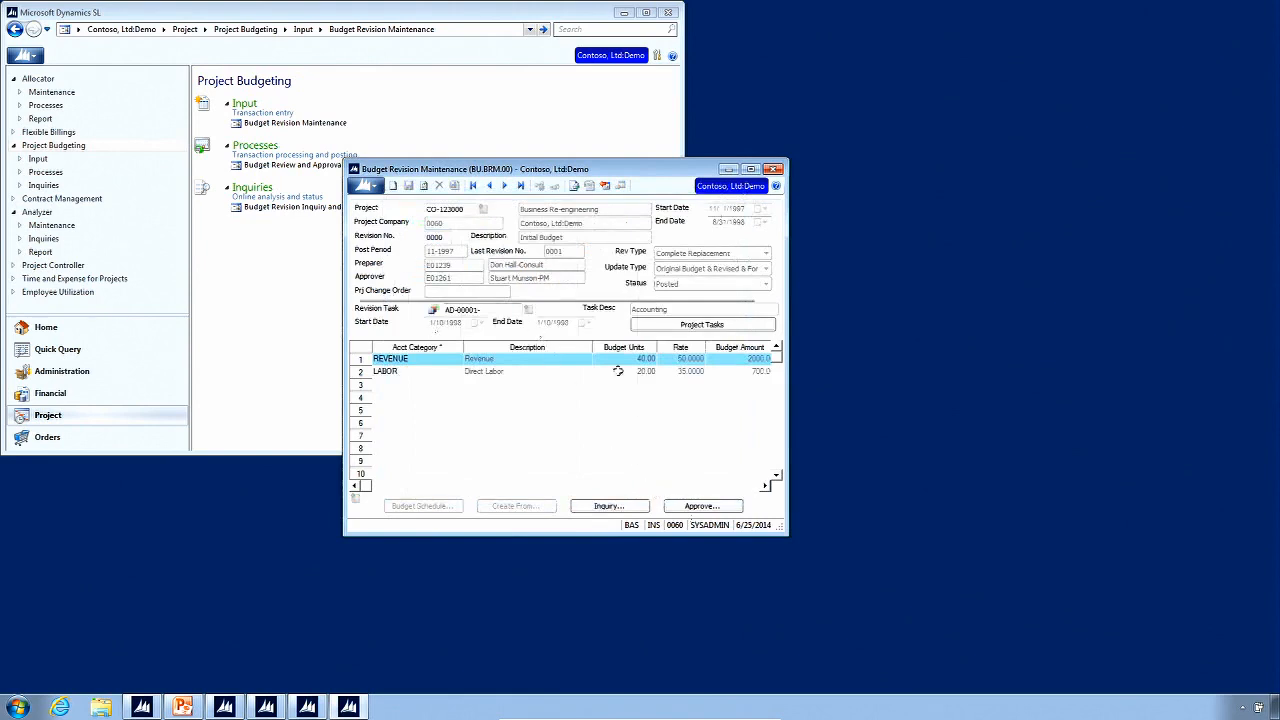
left_click_drag(790, 424, 845, 424)
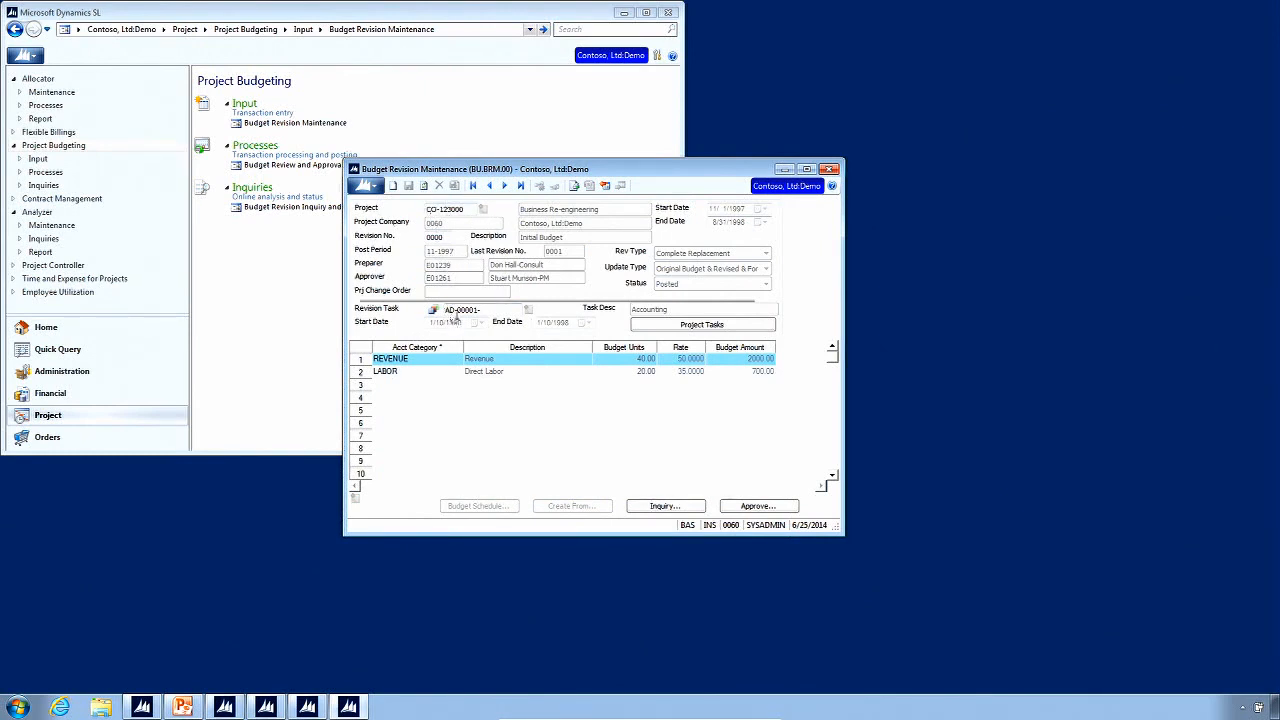
Review the initial budget's account categories for the Accounting task, and load the Documentation task DO-00101 to review its categories too
left_click_drag(408, 359, 407, 369)
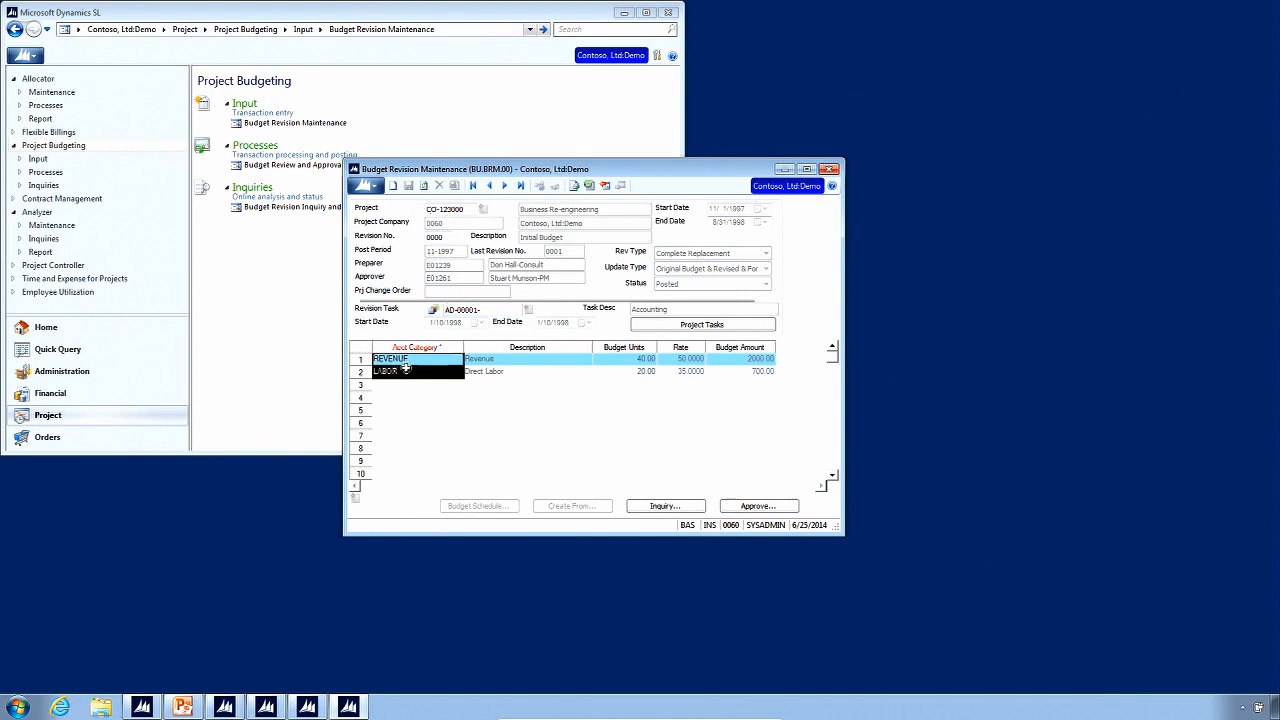
left_click(478, 309)
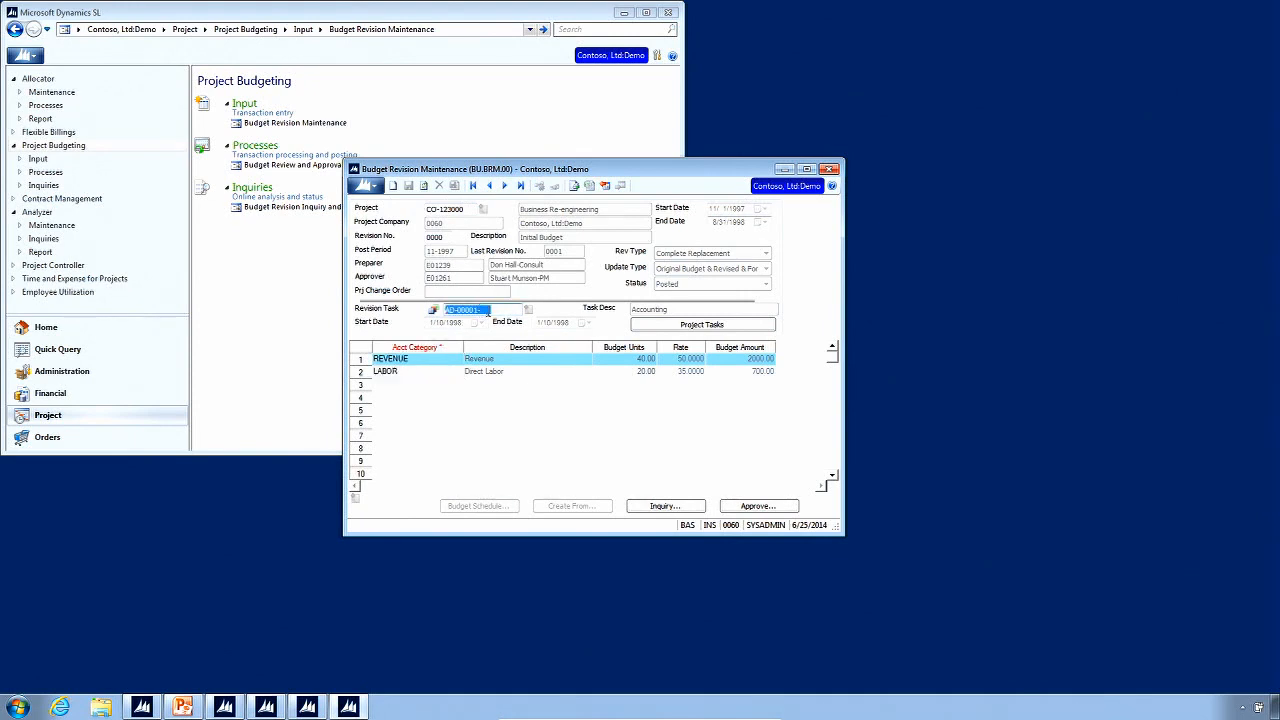
key("F3")
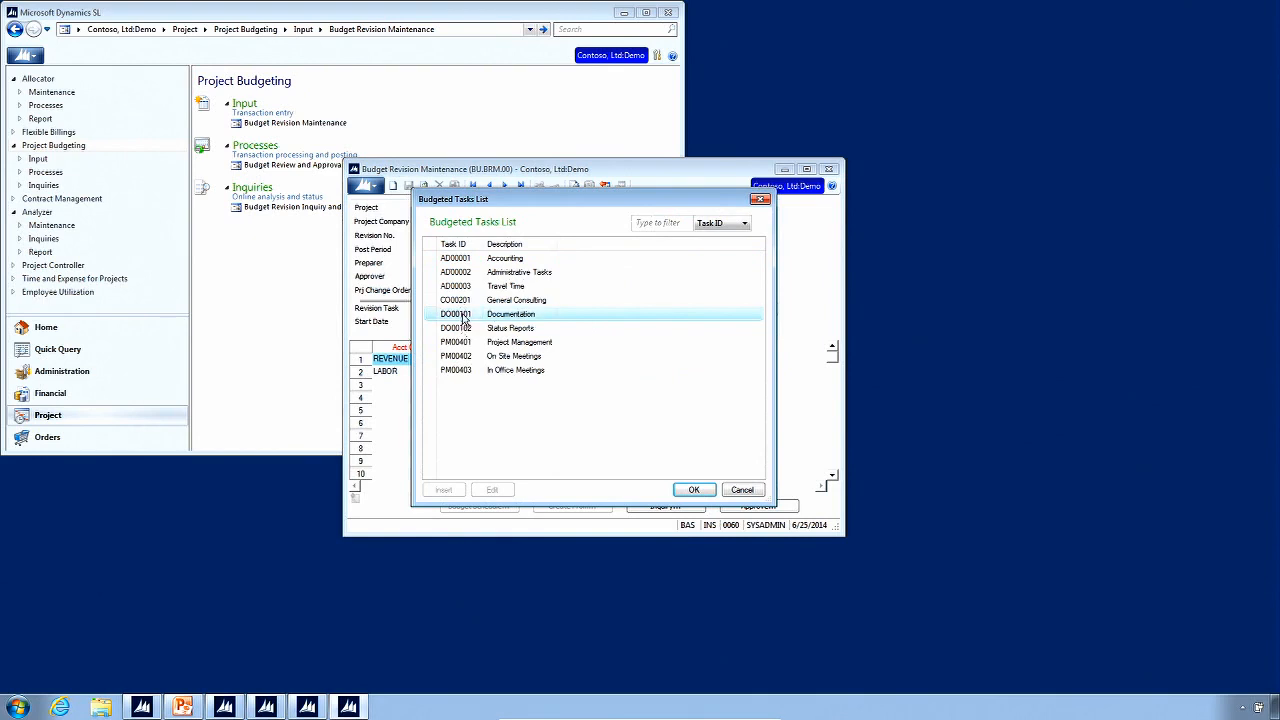
double_click(465, 316)
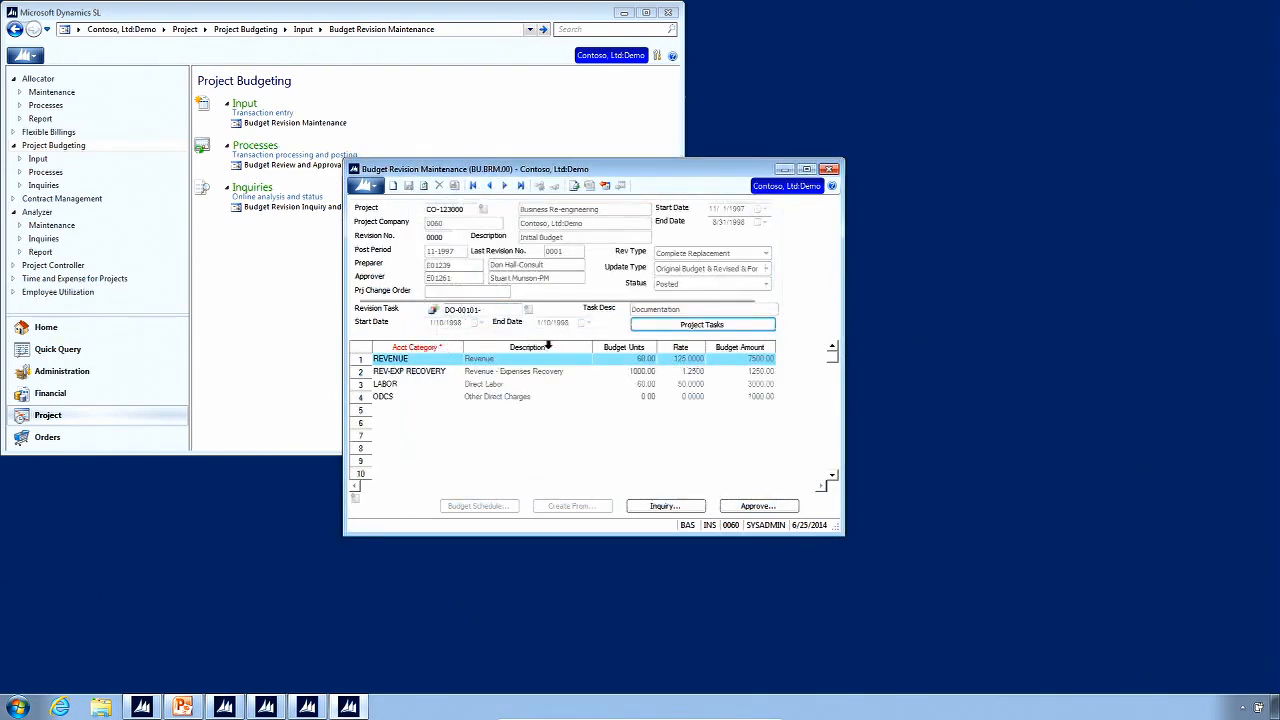
left_click_drag(414, 359, 417, 395)
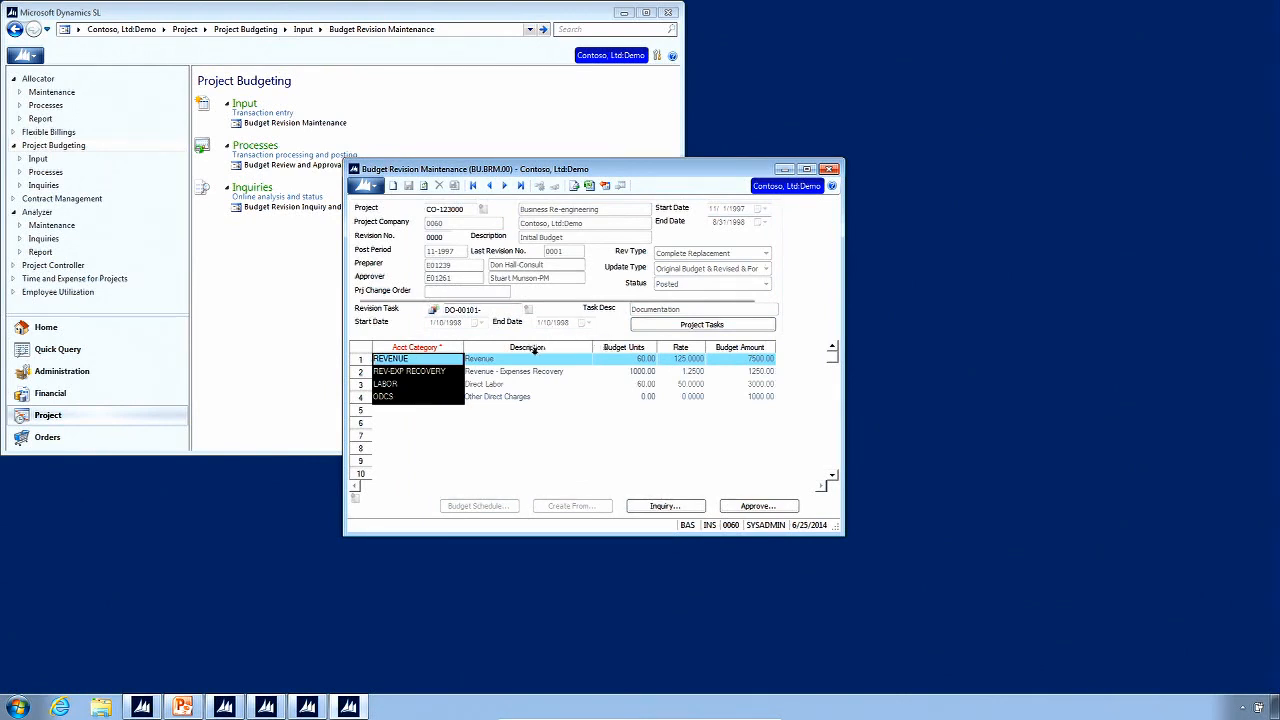
Load the Project Management task PM-00401 from the budgeted tasks list to view its initial budget lines
left_click(472, 310)
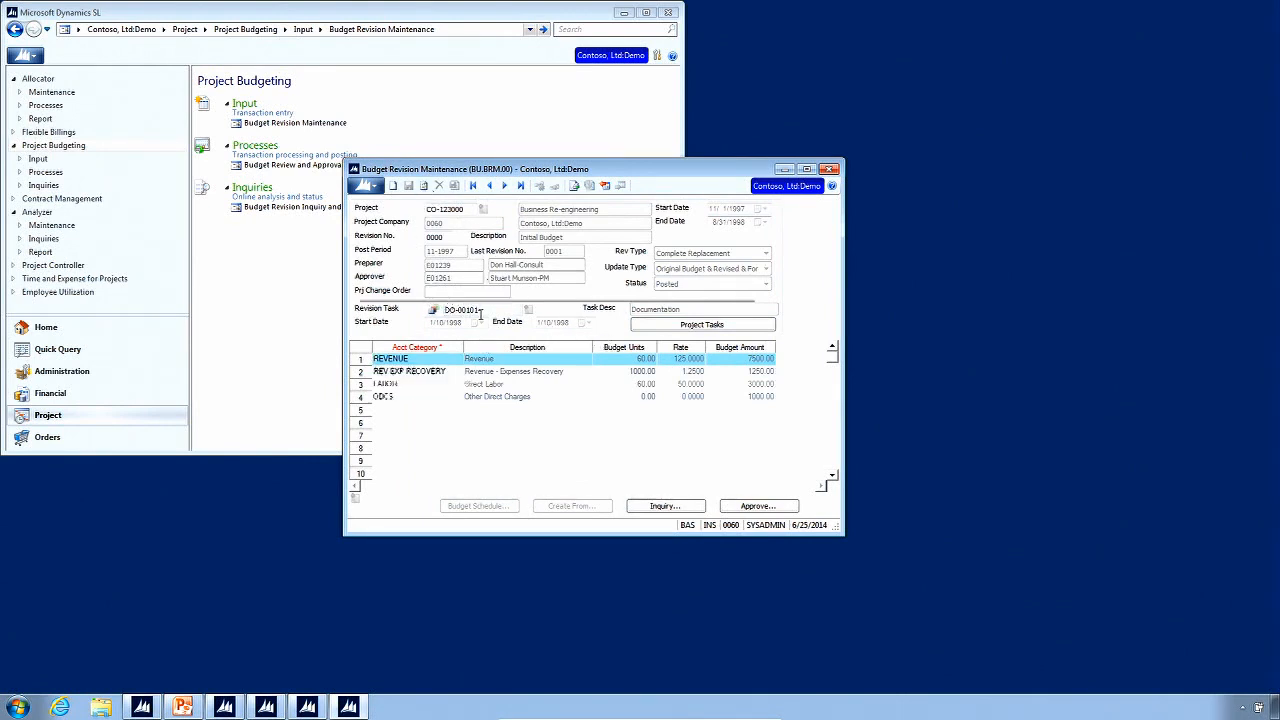
double_click(476, 310)
left_click(462, 343)
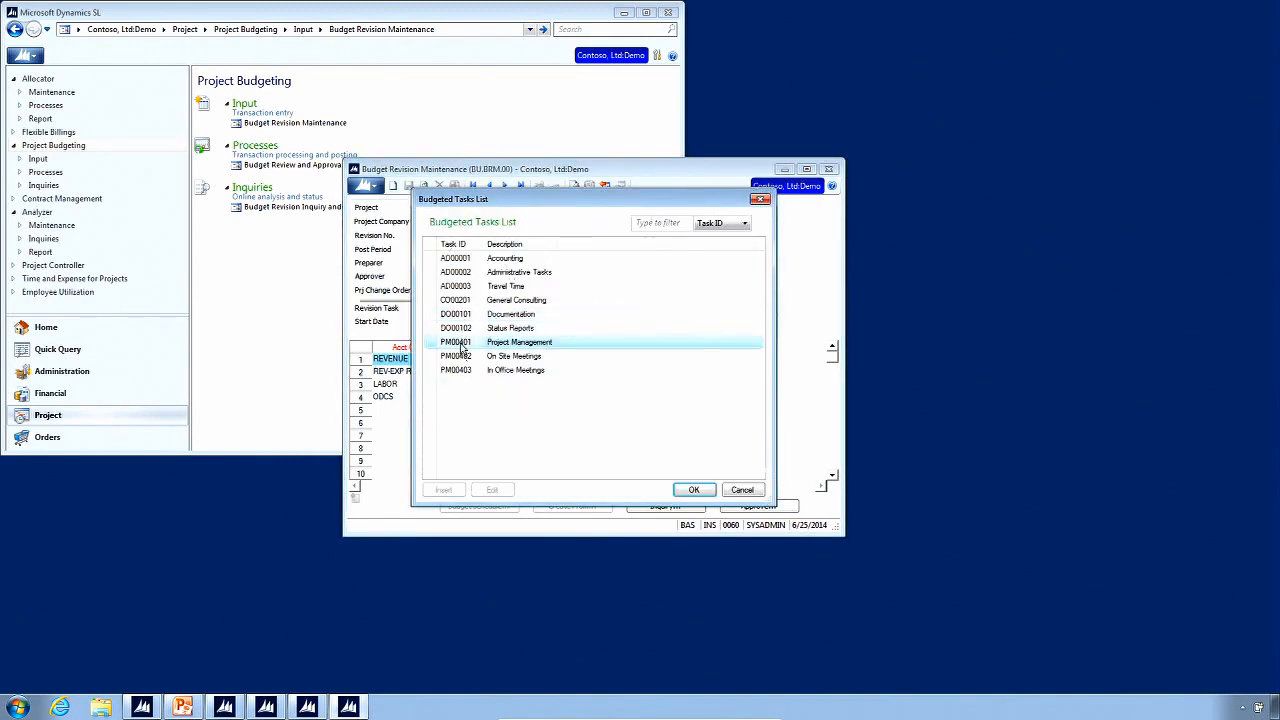
double_click(462, 343)
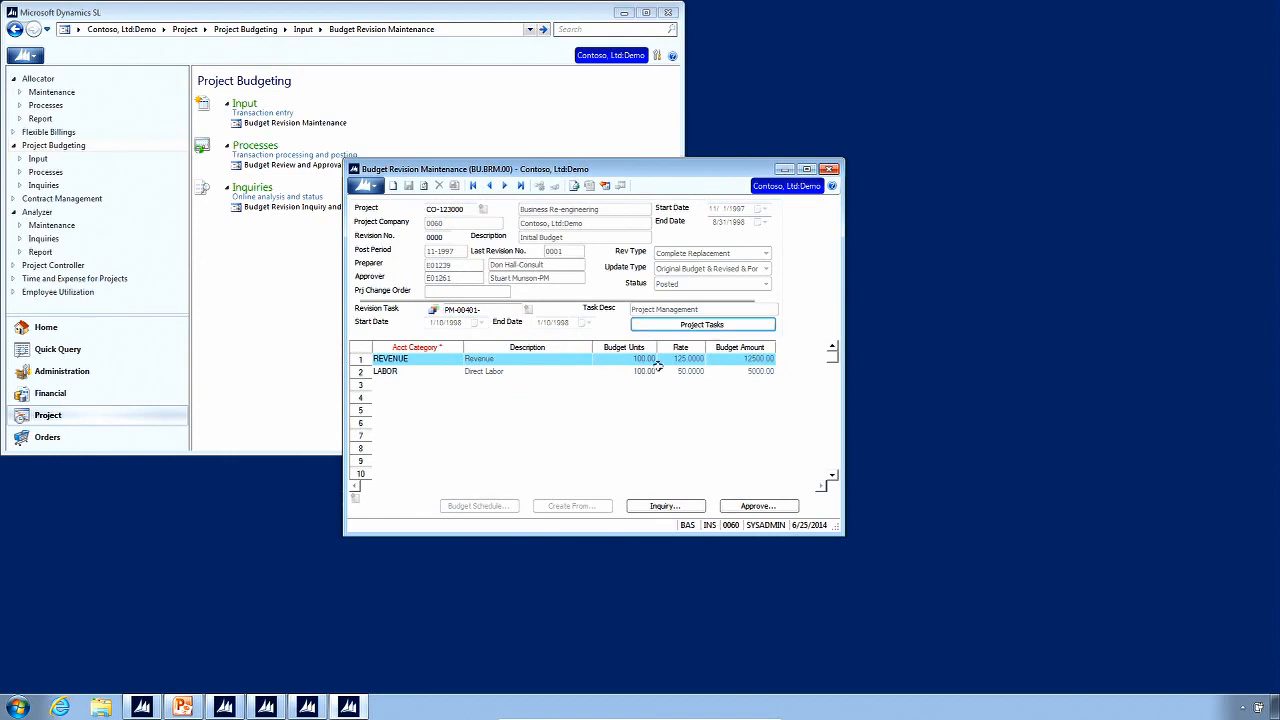
Load revision 0001 Custom training class for the project to view its budget lines
double_click(447, 236)
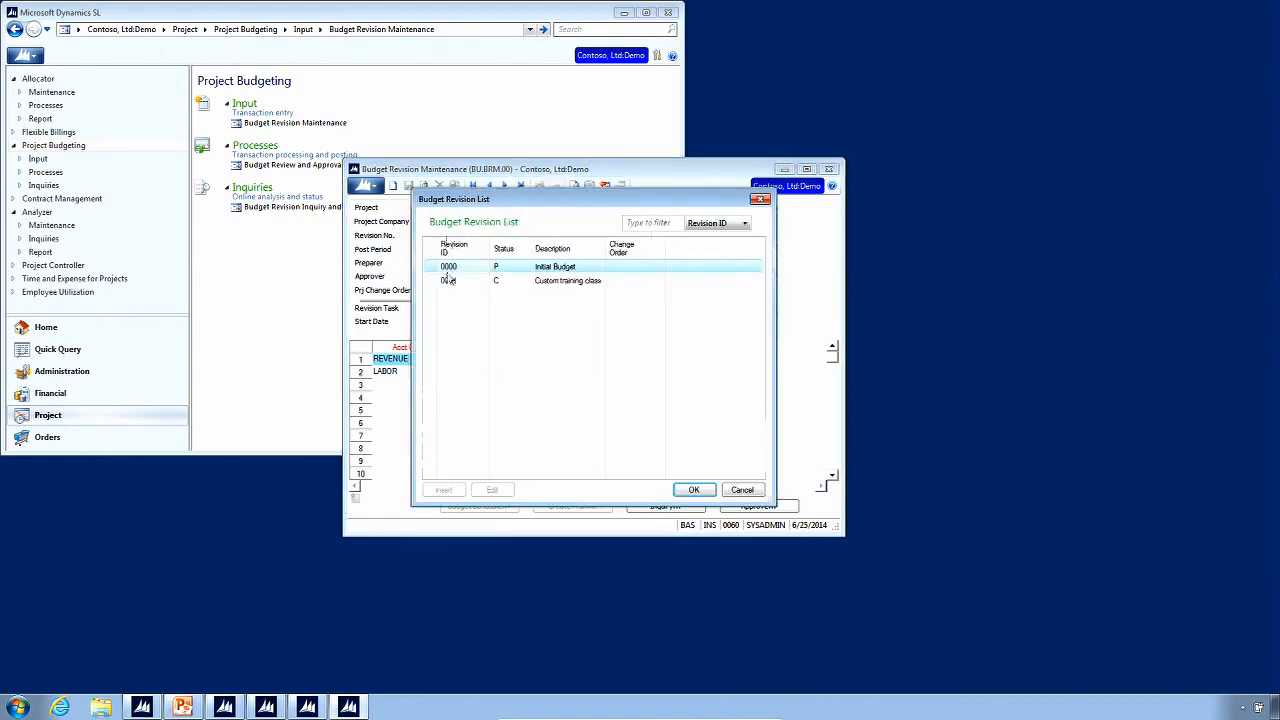
double_click(449, 282)
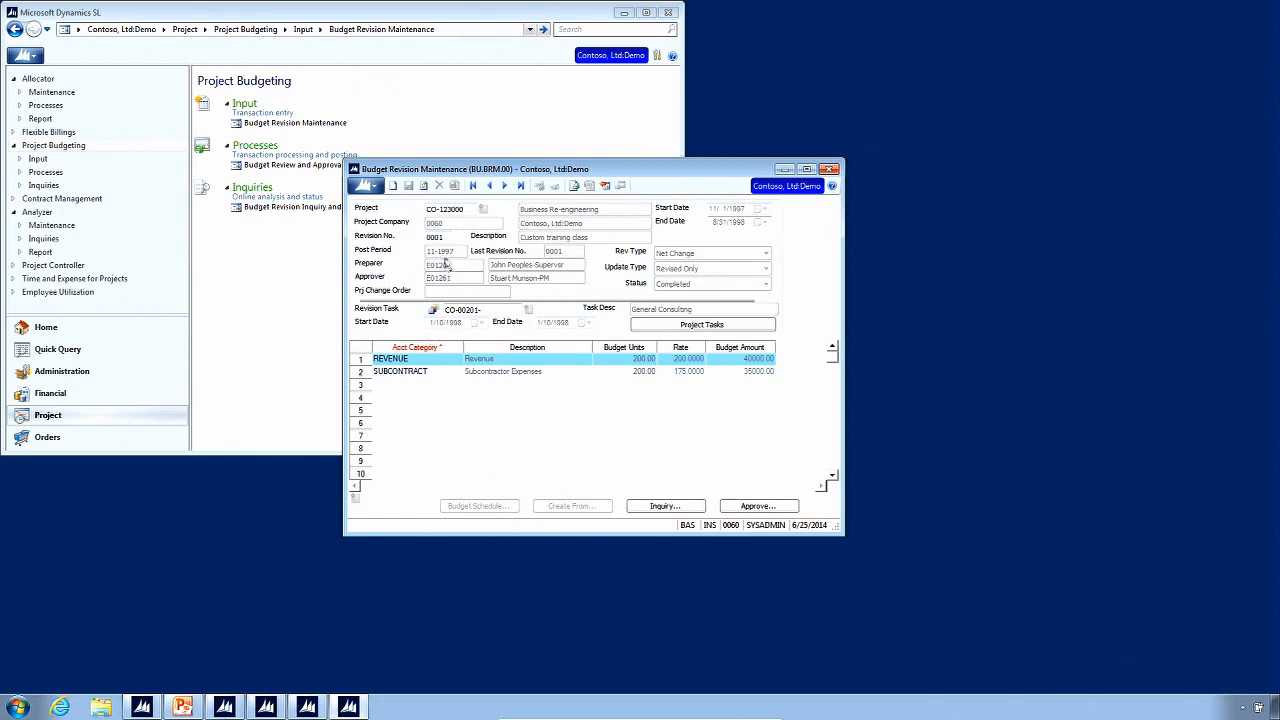
left_click(445, 237)
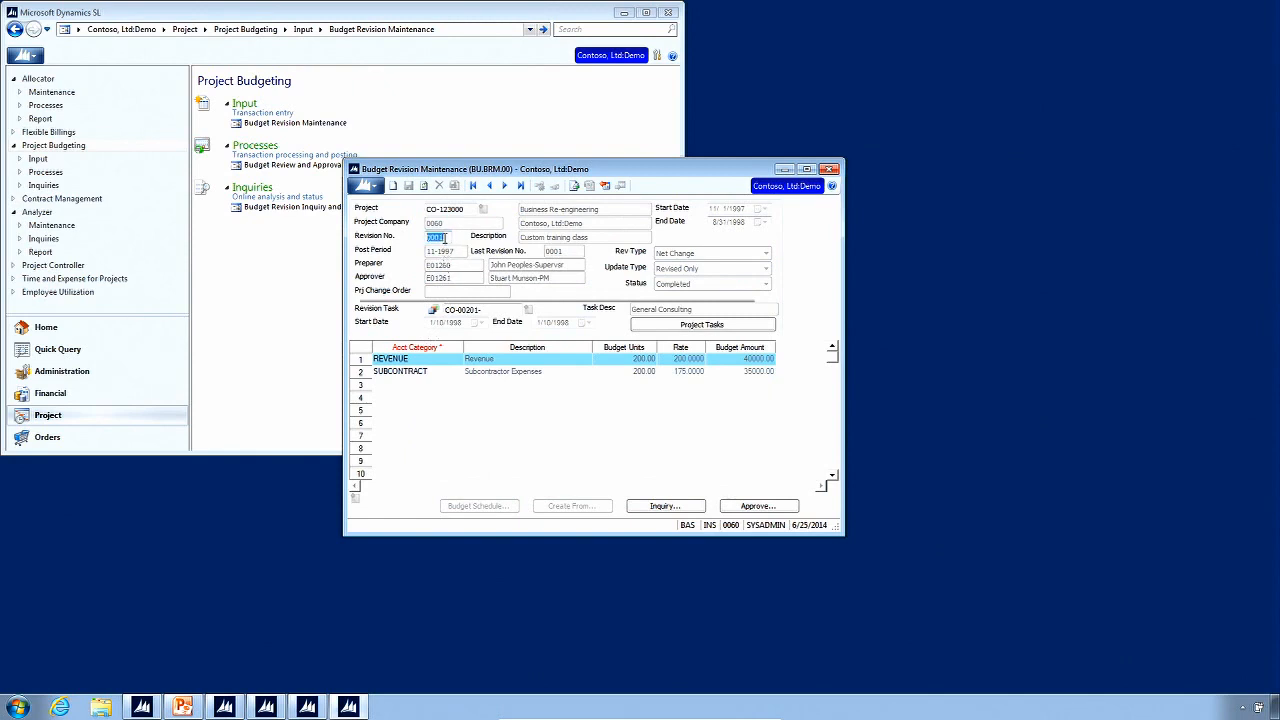
Insert a new record at the Revision level for project CO-123000 Business Re-engineering
left_click(393, 186)
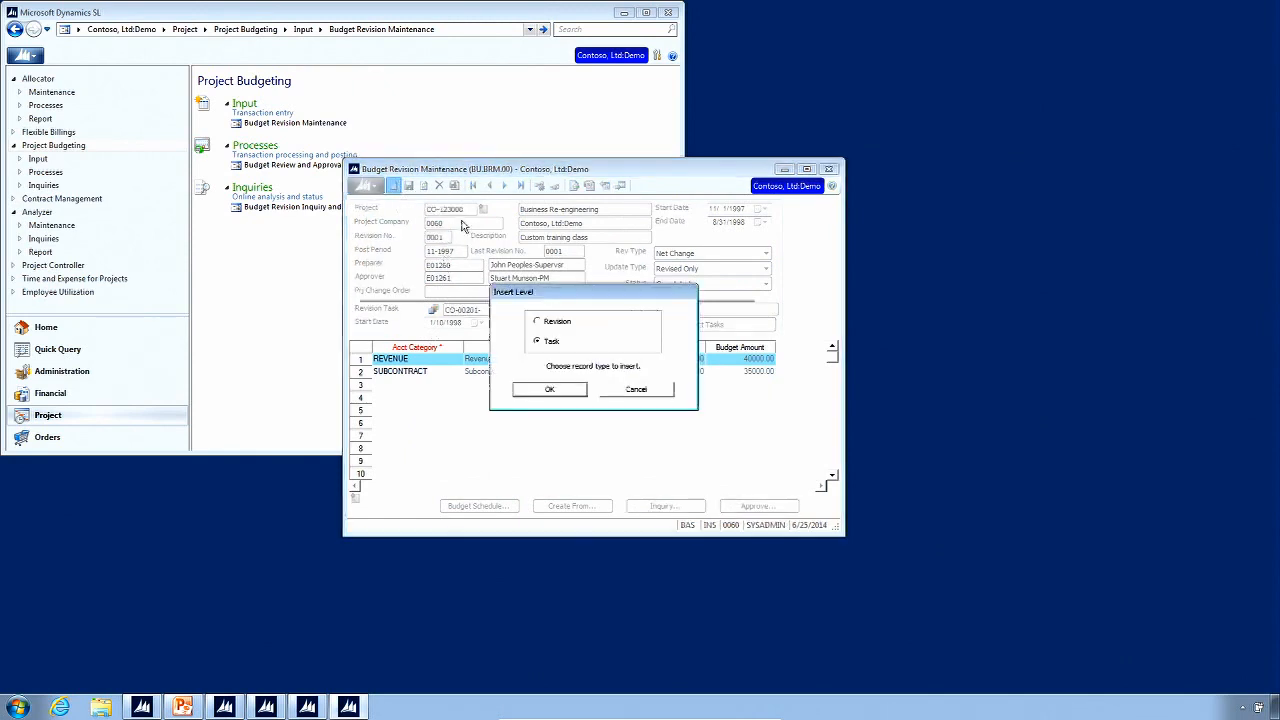
left_click(549, 324)
left_click(550, 390)
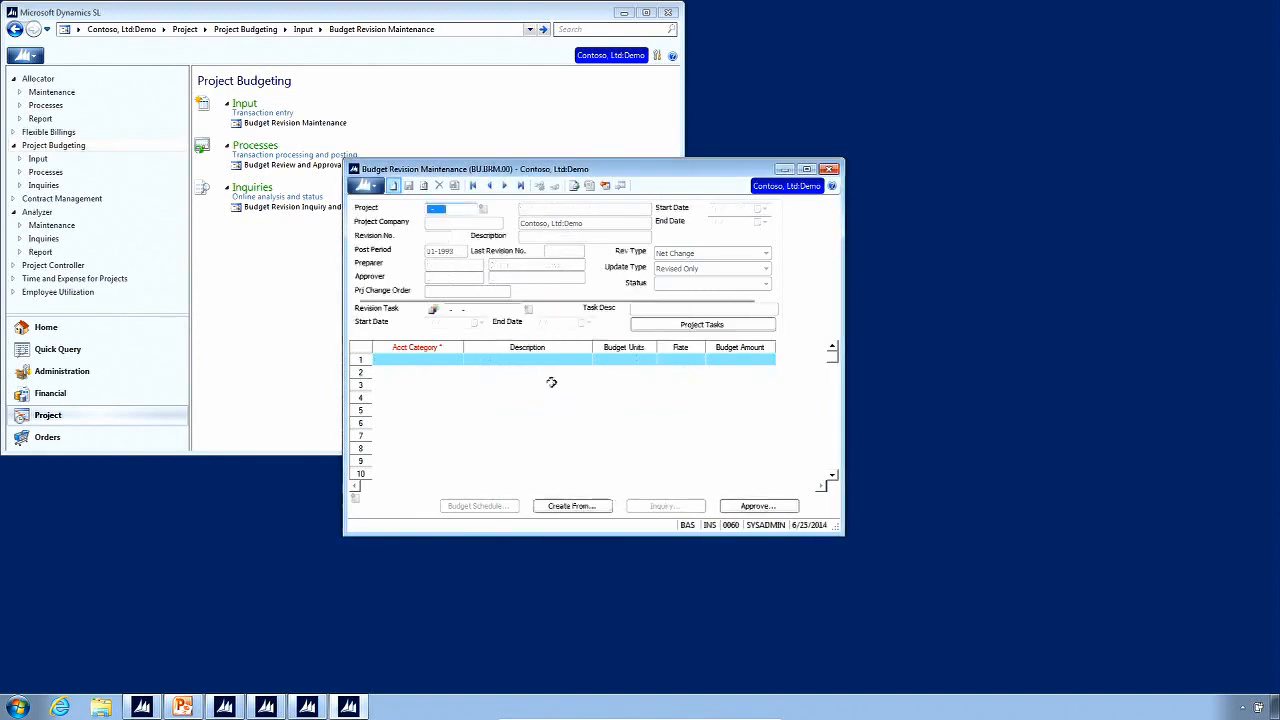
key("F3")
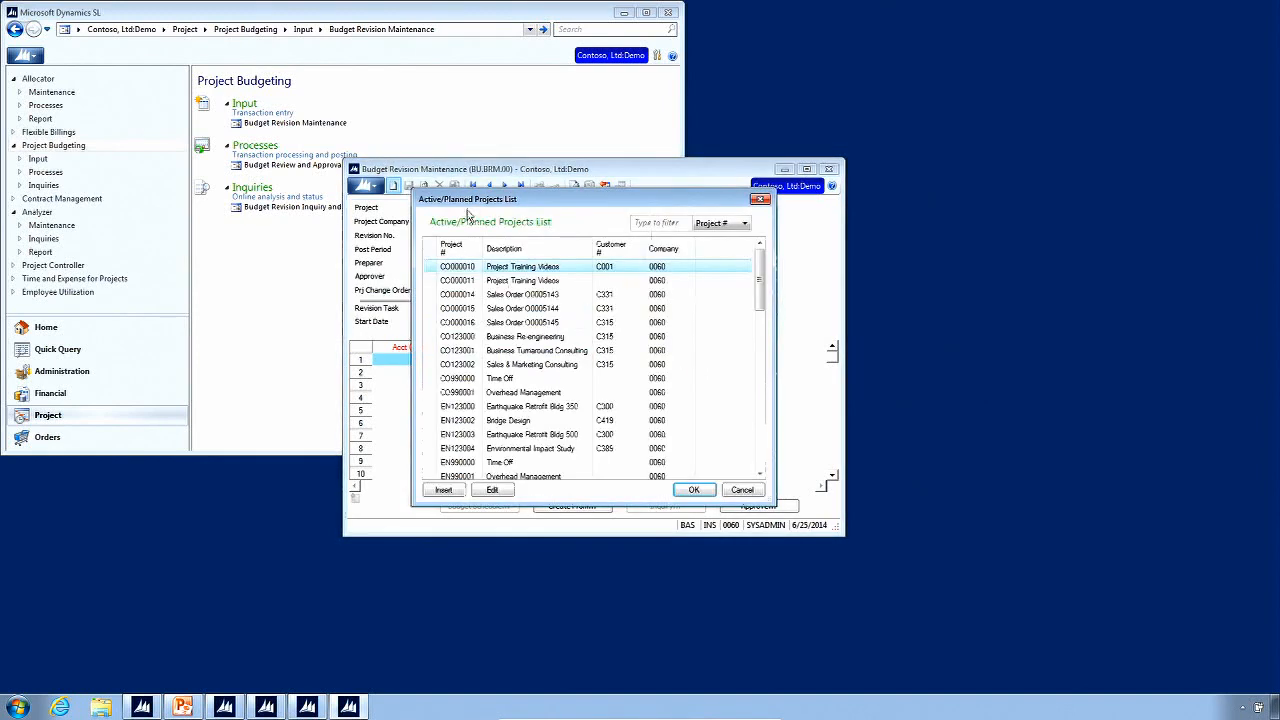
double_click(470, 337)
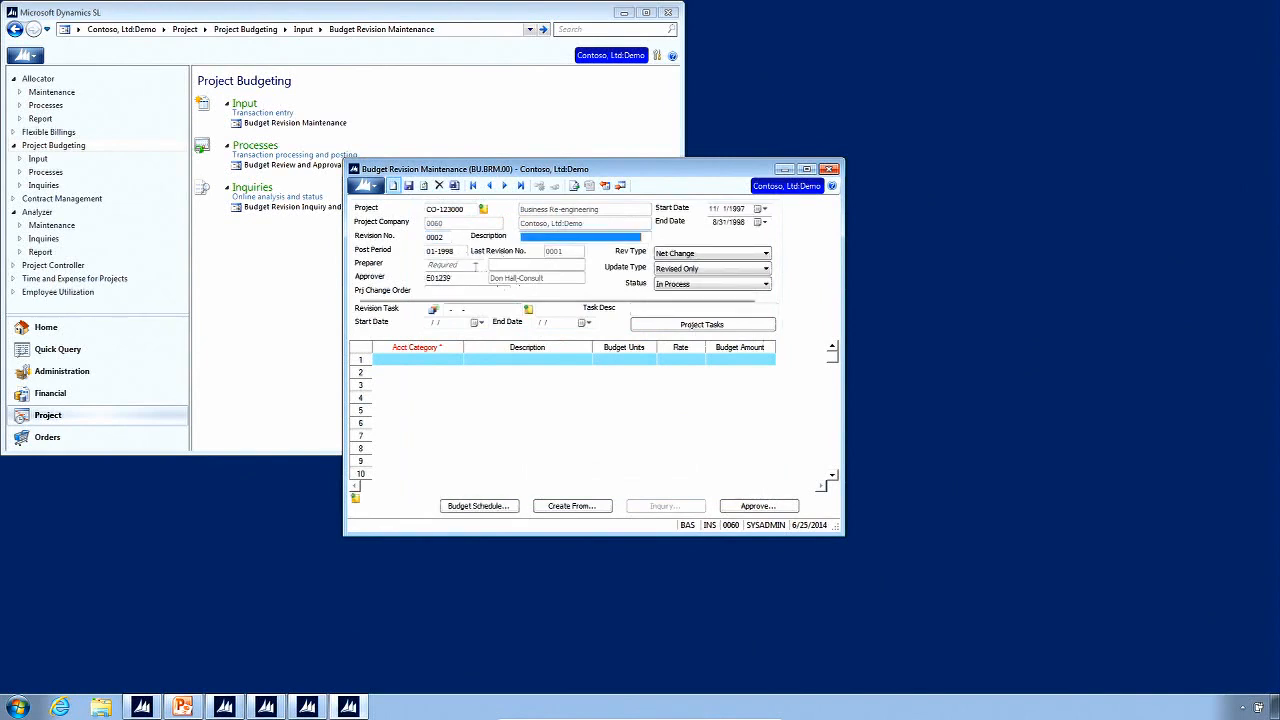
Assign the third employee in the active employee list as the new revision's preparer
left_click(453, 265)
key("F3")
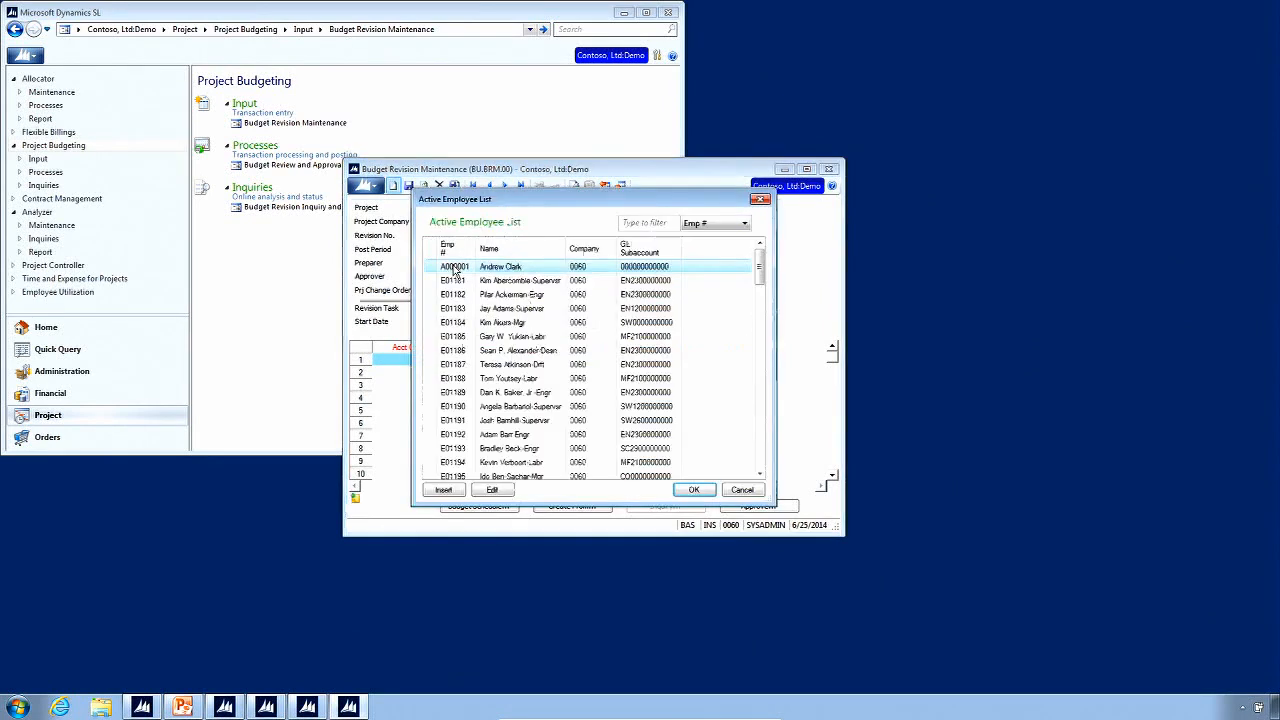
left_click(461, 296)
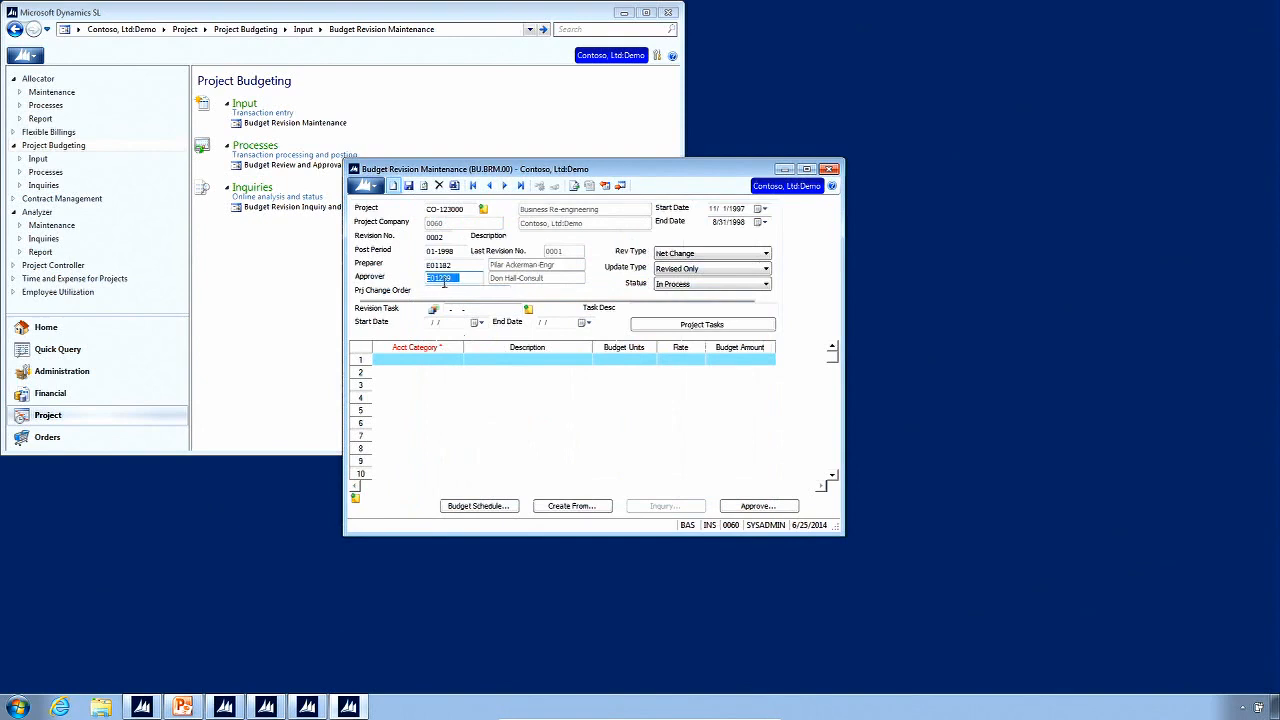
Set the new revision's task to AD-00003 Travel Time and go to its first budget line
left_click(479, 311)
left_click(652, 327)
double_click(468, 301)
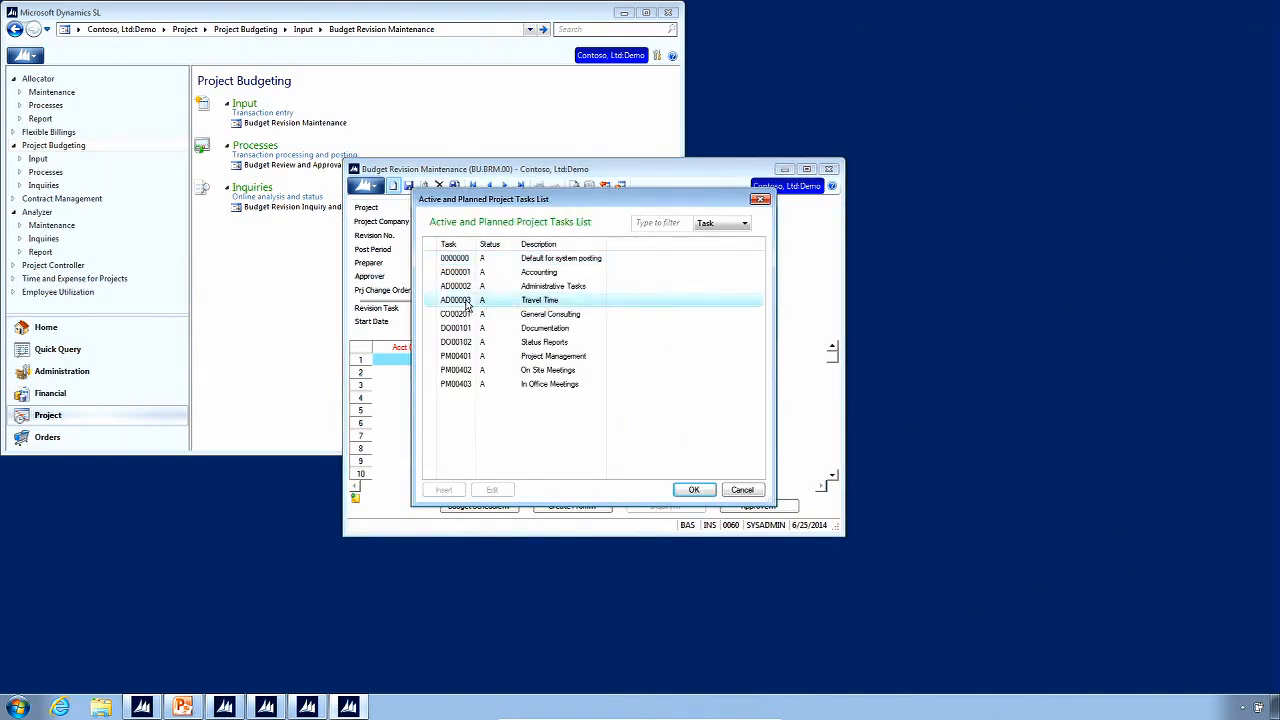
left_click(446, 364)
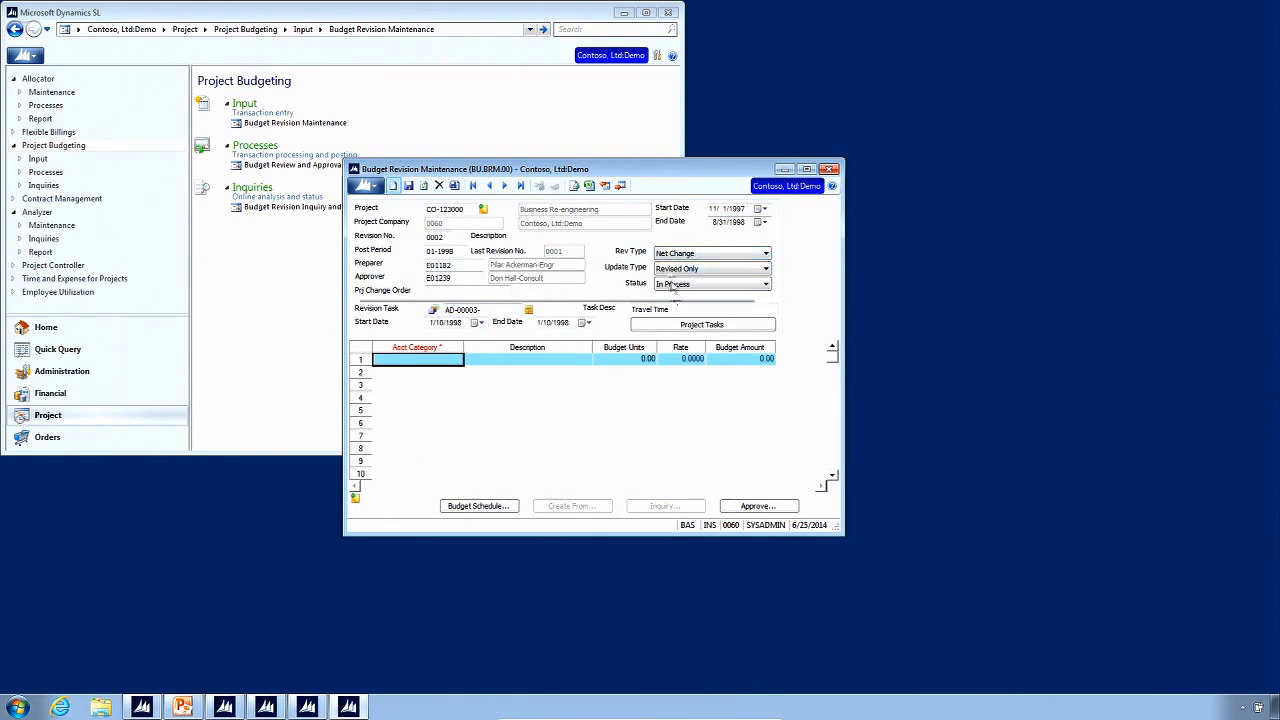
View the available revision types for the new revision and keep Net Change
left_click(678, 255)
left_click(678, 255)
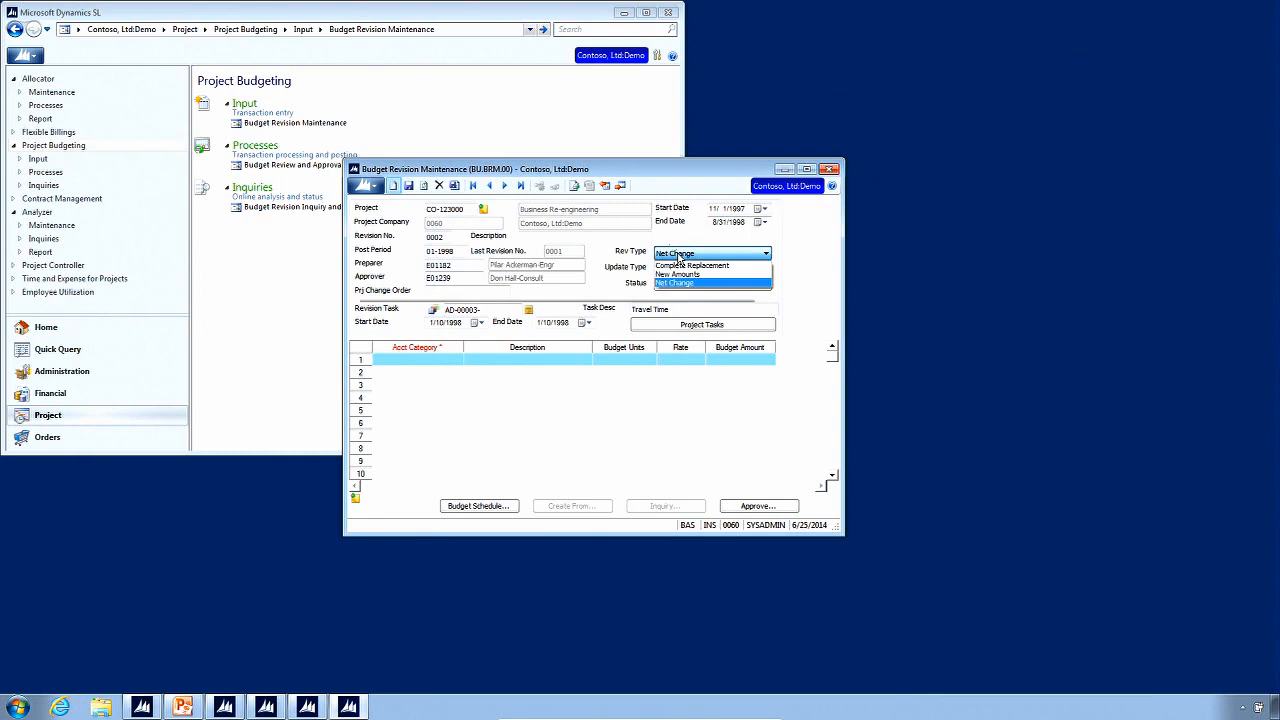
left_click(679, 257)
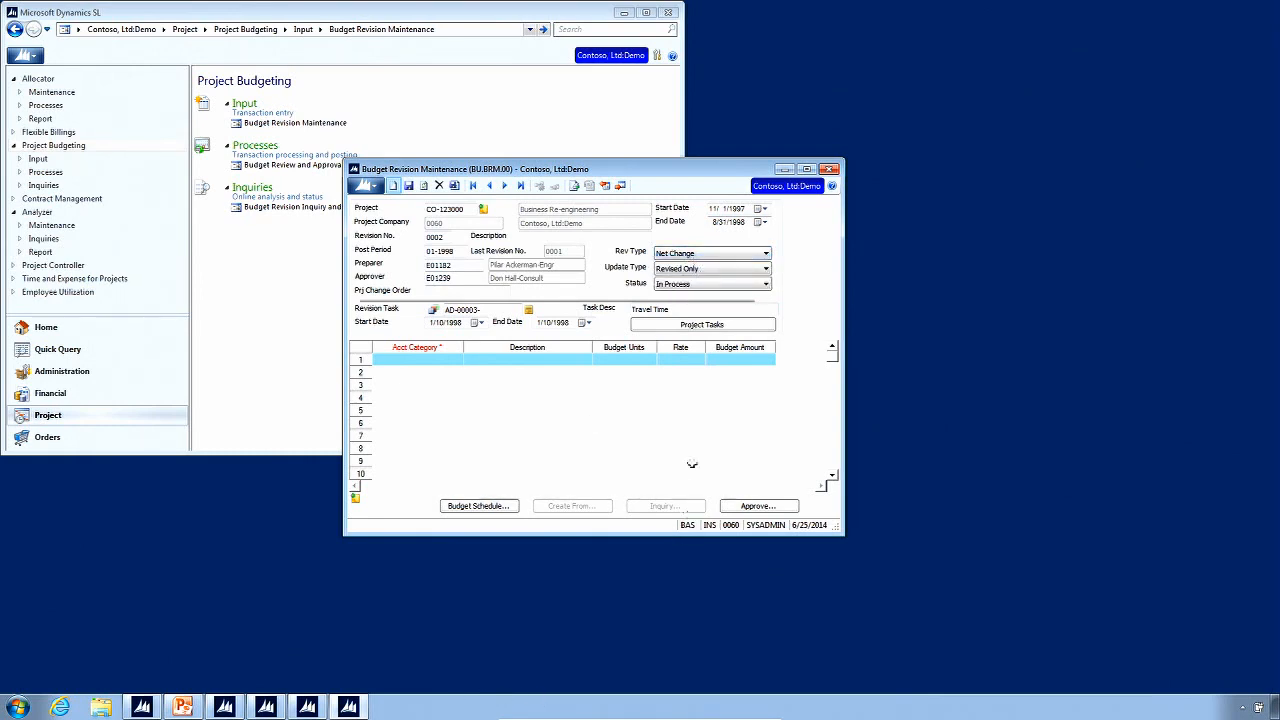
Add a REVENUE account category line with a budget amount of 1000 to the Travel Time task
left_click(729, 358)
left_click(451, 358)
double_click(450, 359)
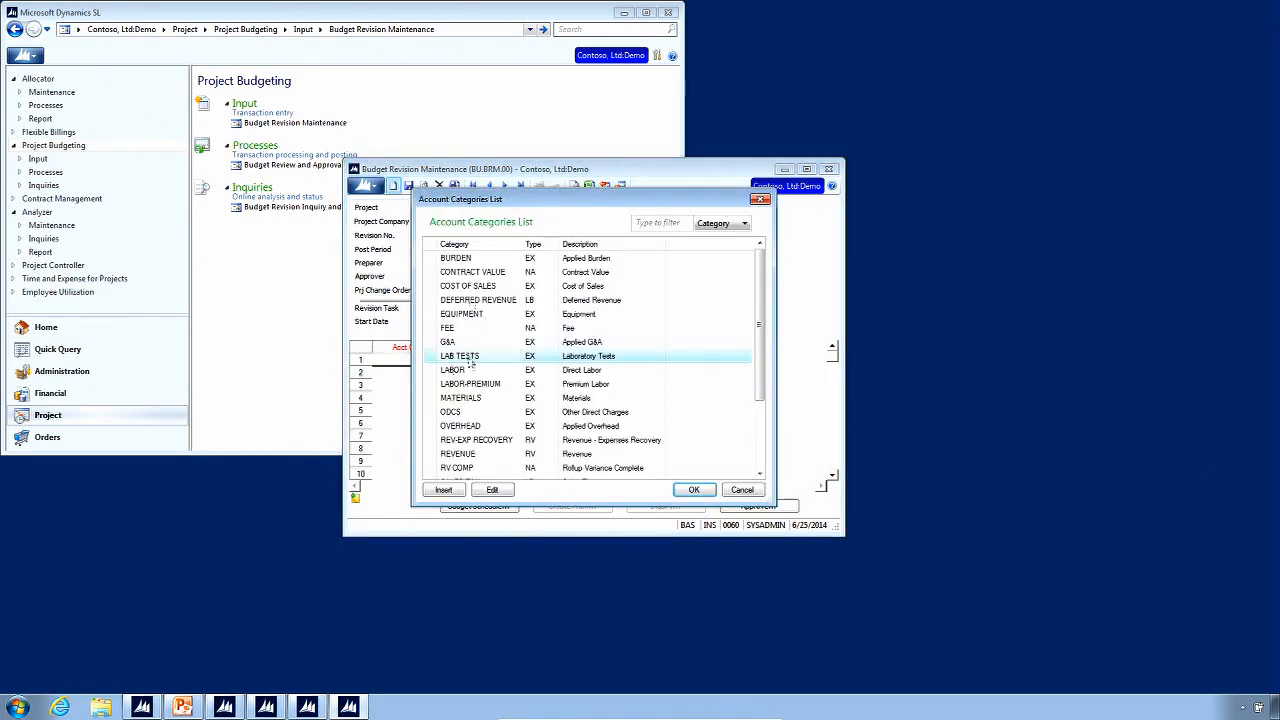
double_click(468, 454)
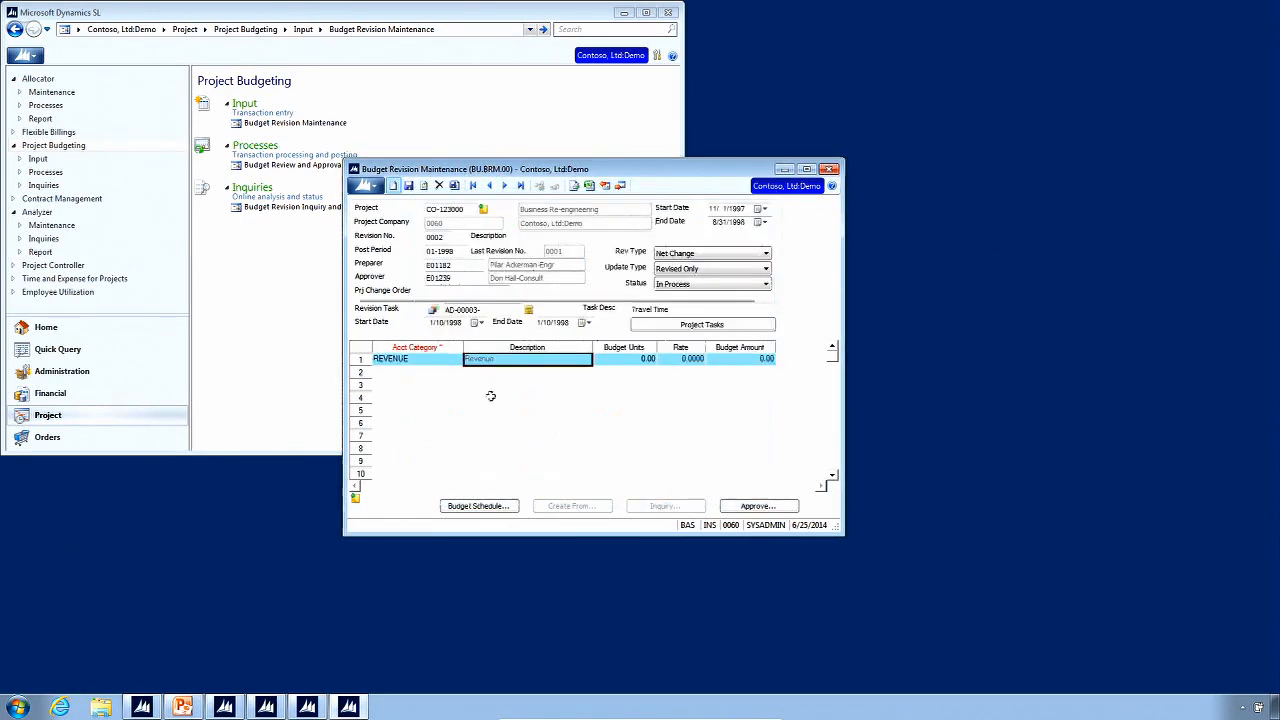
left_click(740, 358)
type("100")
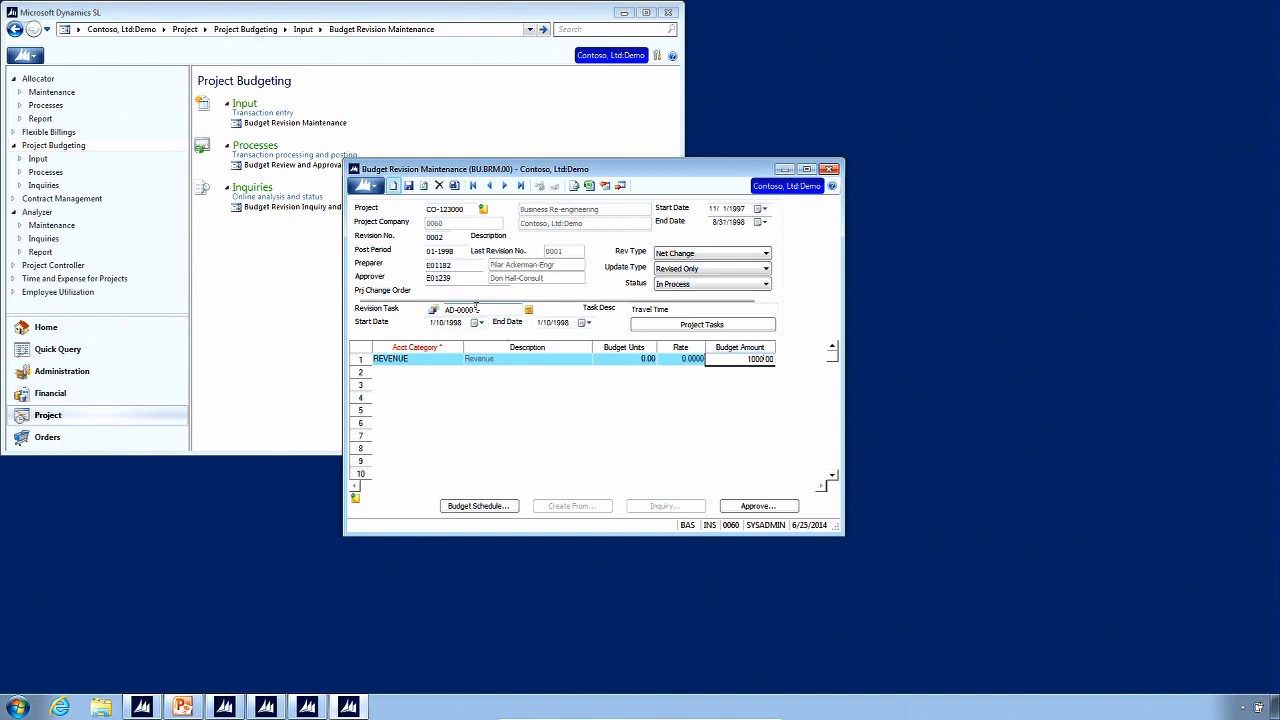
Examine the Travel Time revenue line's account category and budget amount under the Net Change revision type
left_click(476, 308)
left_click(437, 362)
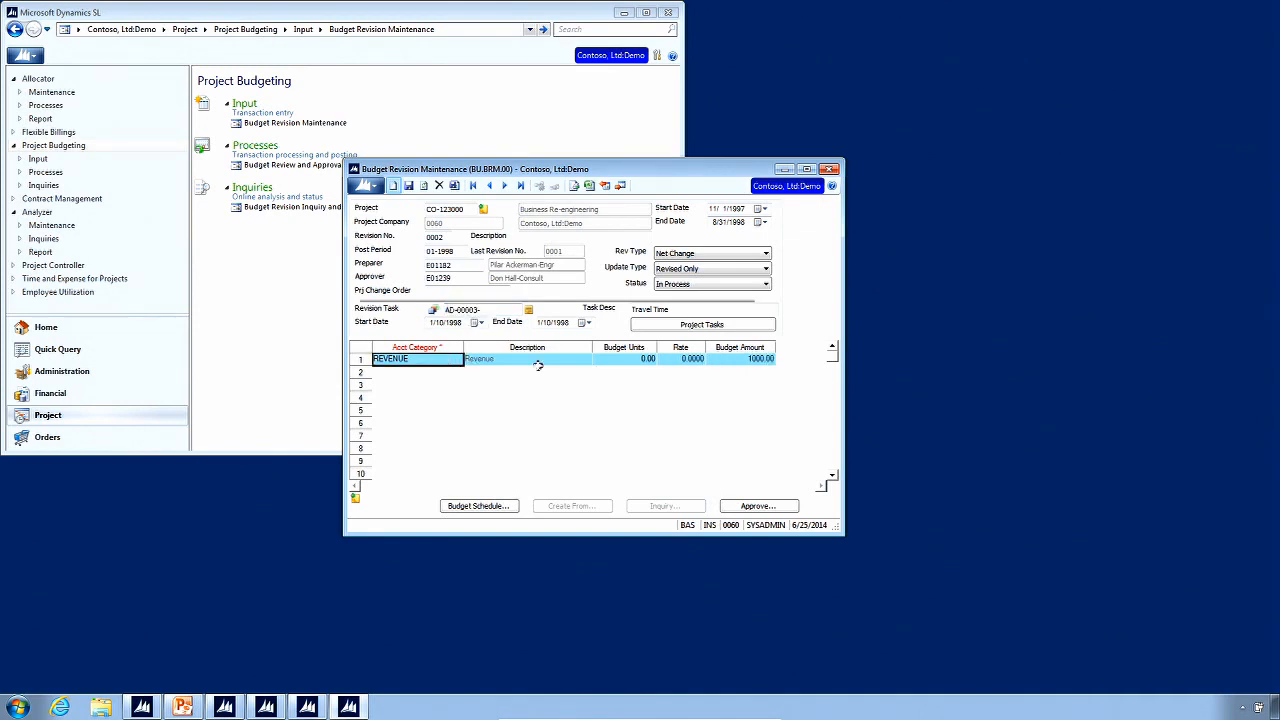
left_click(740, 360)
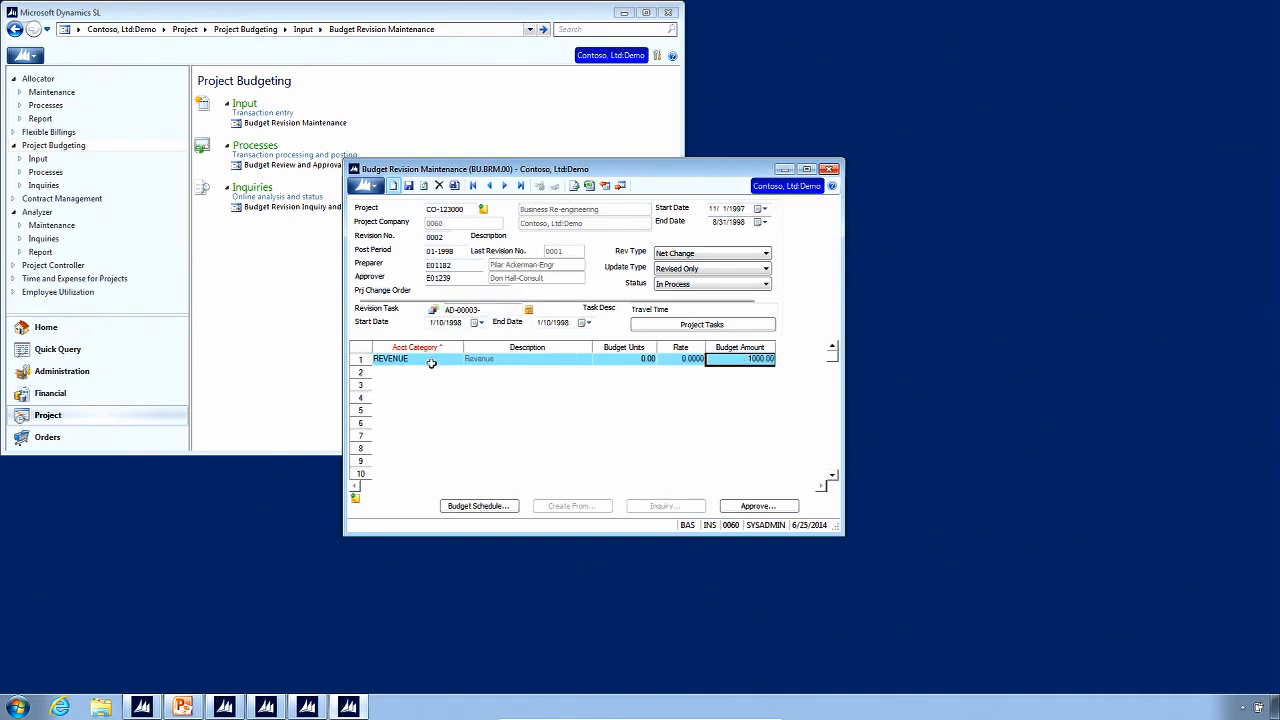
left_click_drag(434, 359, 727, 361)
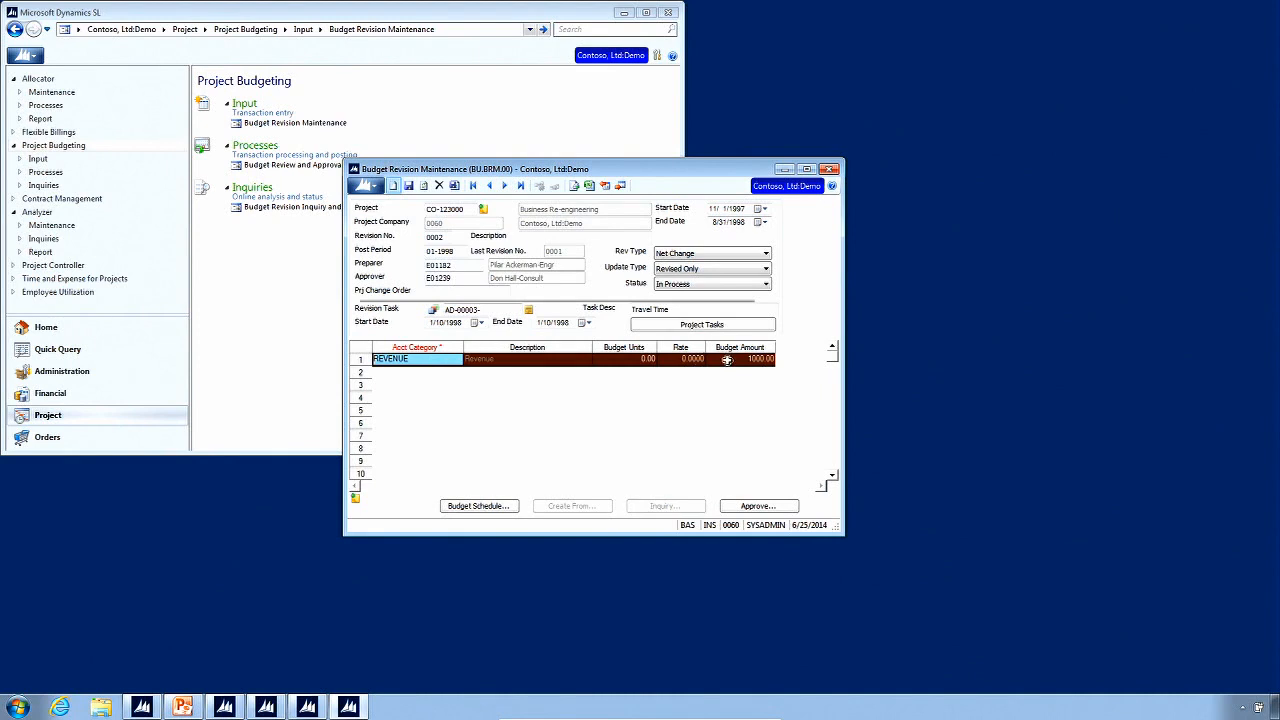
left_click(749, 361)
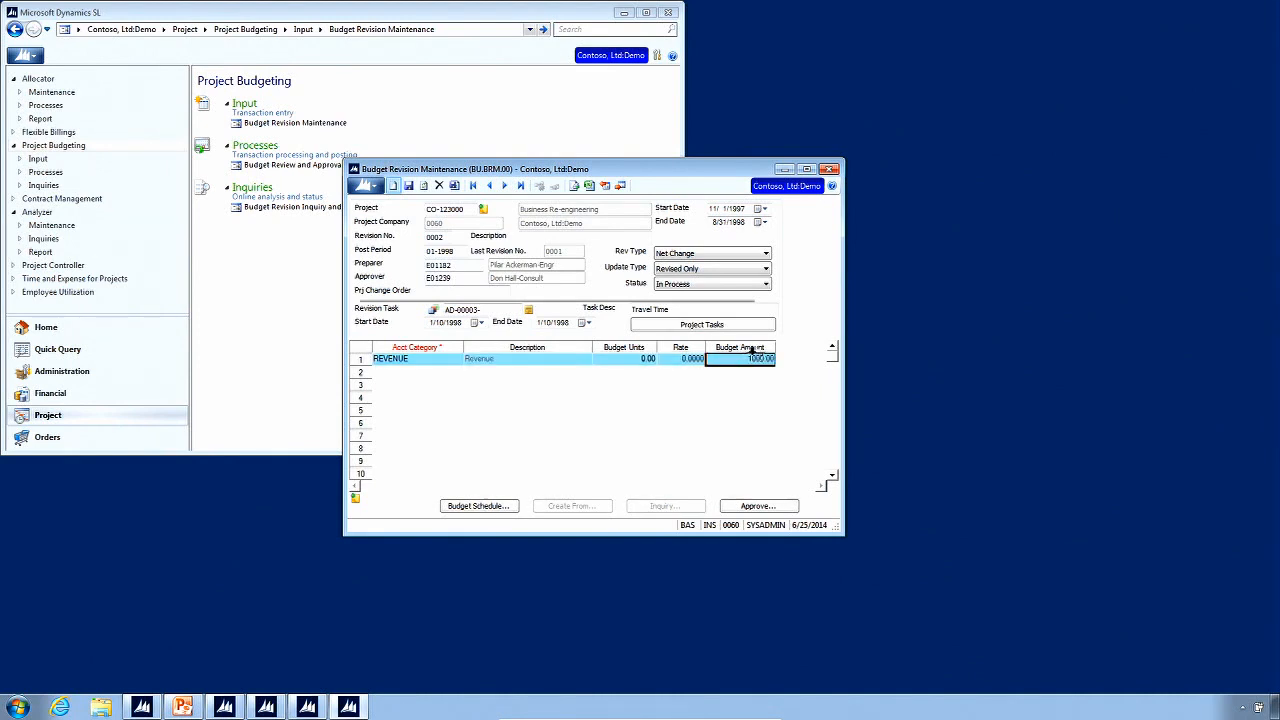
Set the revision type to Complete Replacement and highlight the whole revenue line
left_click(766, 256)
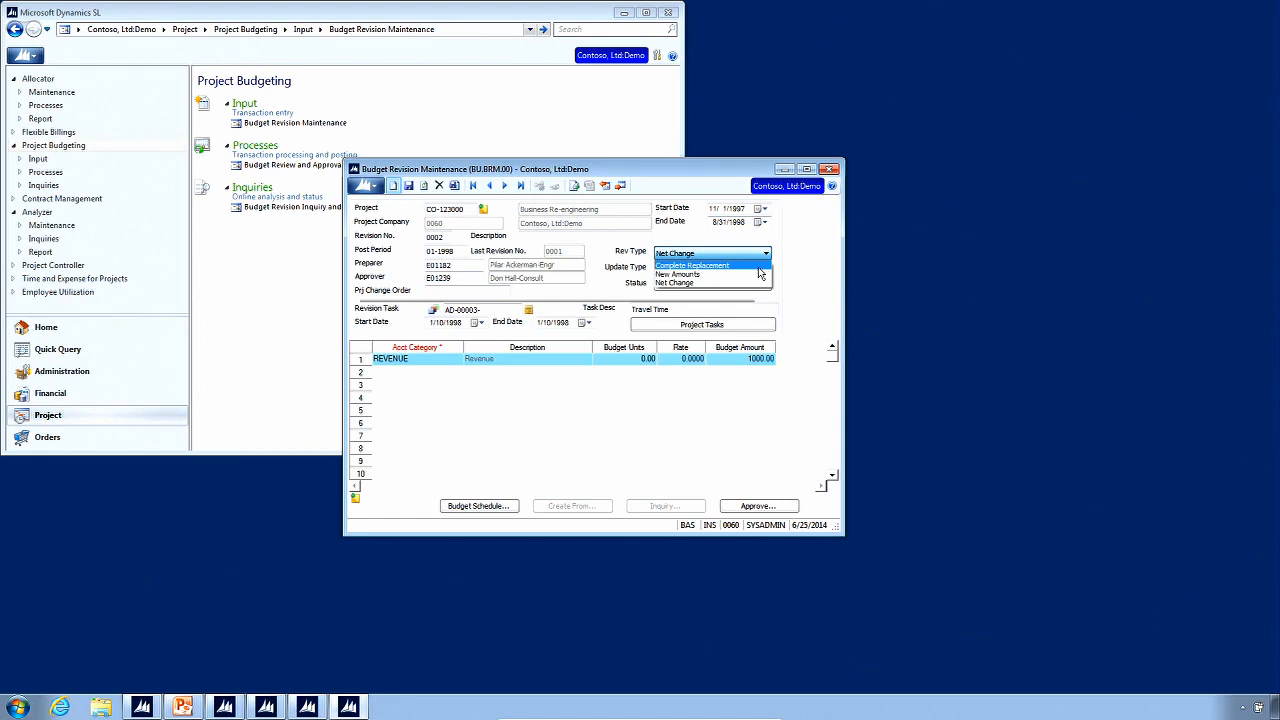
left_click(759, 266)
left_click(407, 360)
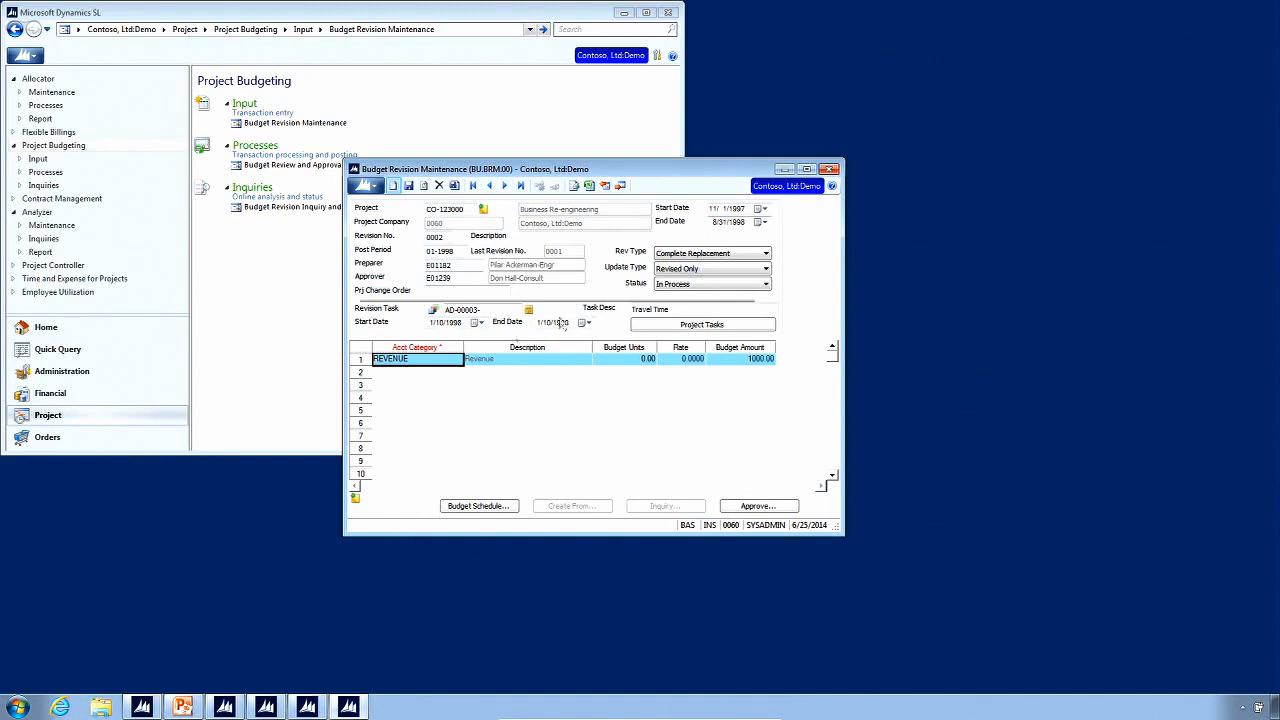
left_click_drag(405, 360, 757, 361)
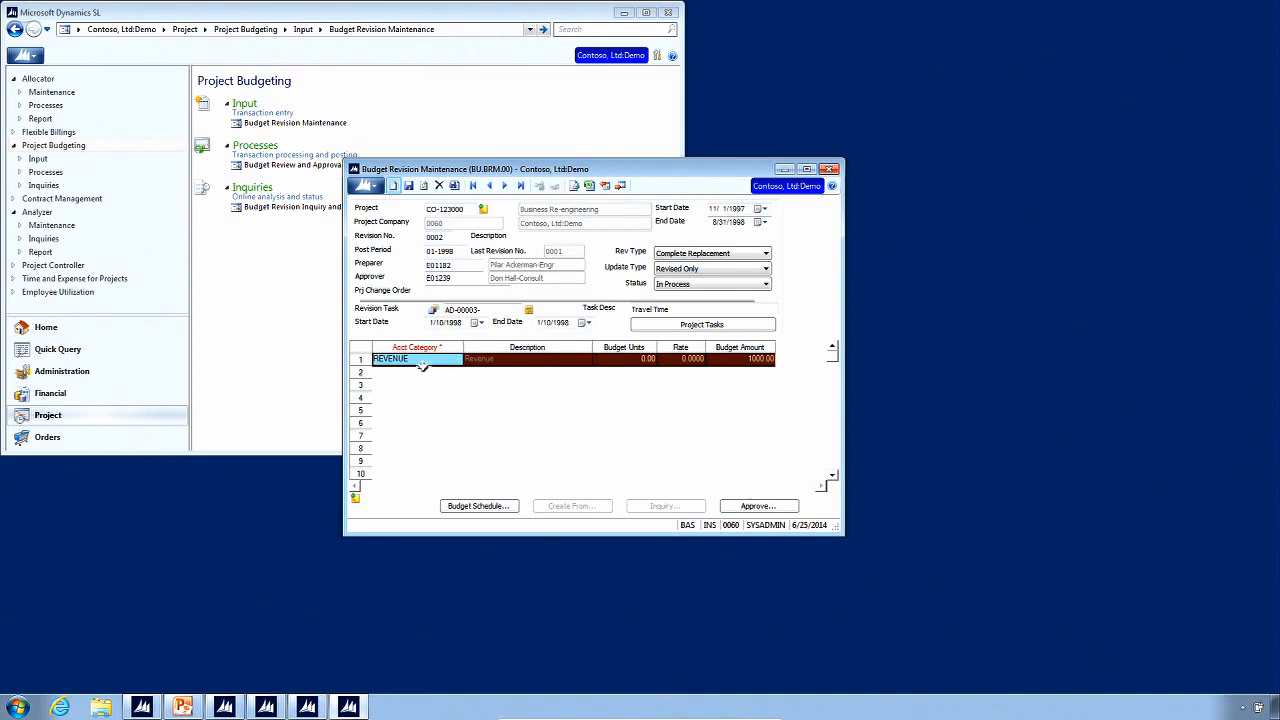
left_click_drag(411, 360, 747, 361)
Set the revision type to New Amounts and highlight the Travel Time task's revenue line
left_click(767, 255)
left_click(767, 256)
left_click(767, 256)
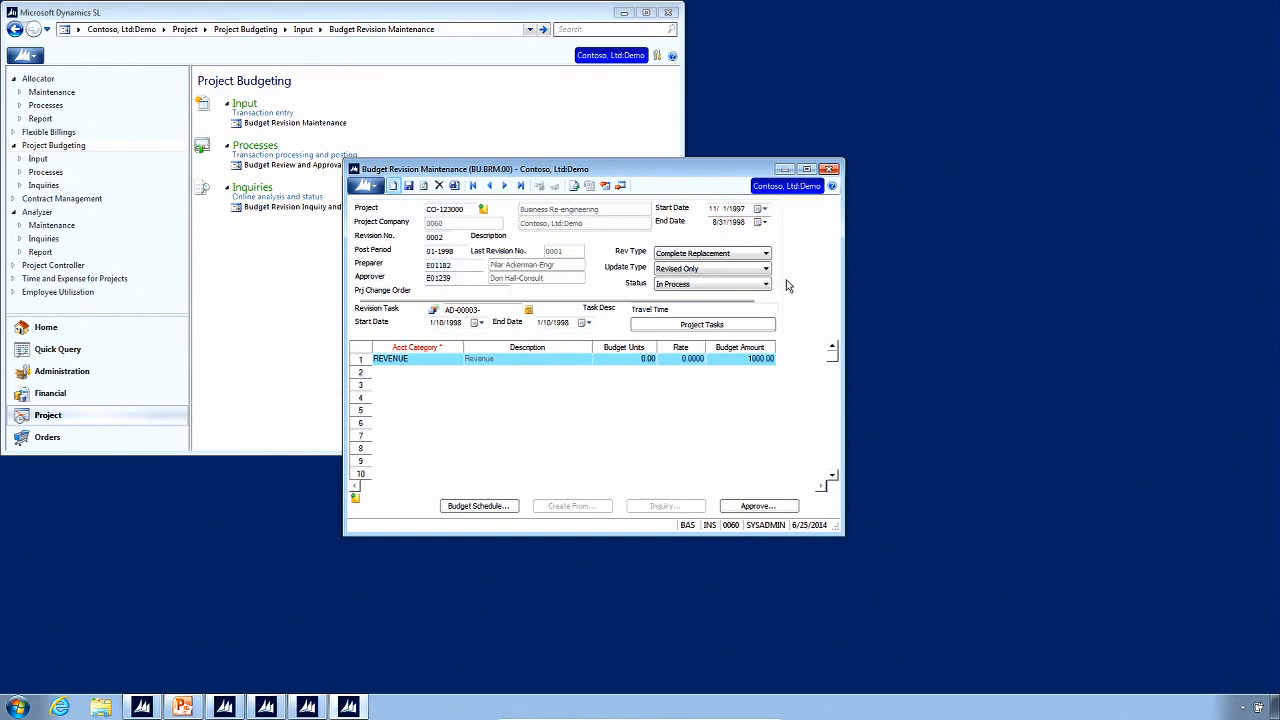
left_click(766, 254)
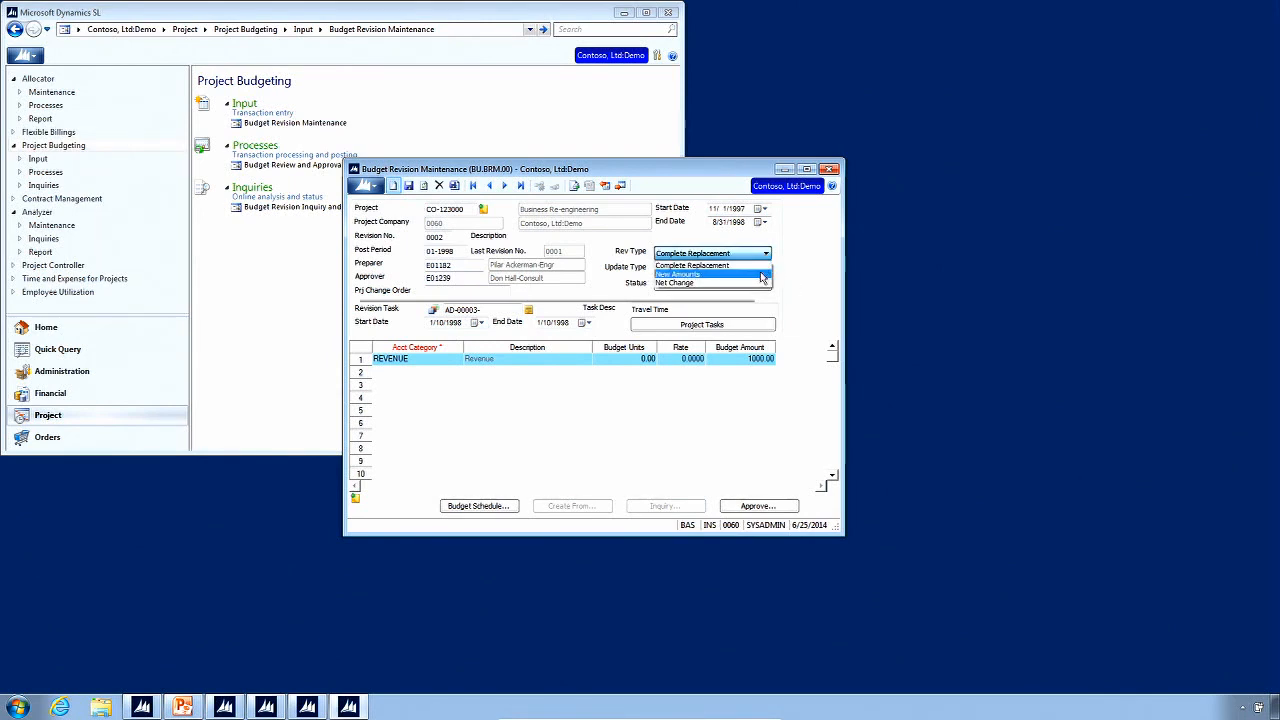
left_click(762, 275)
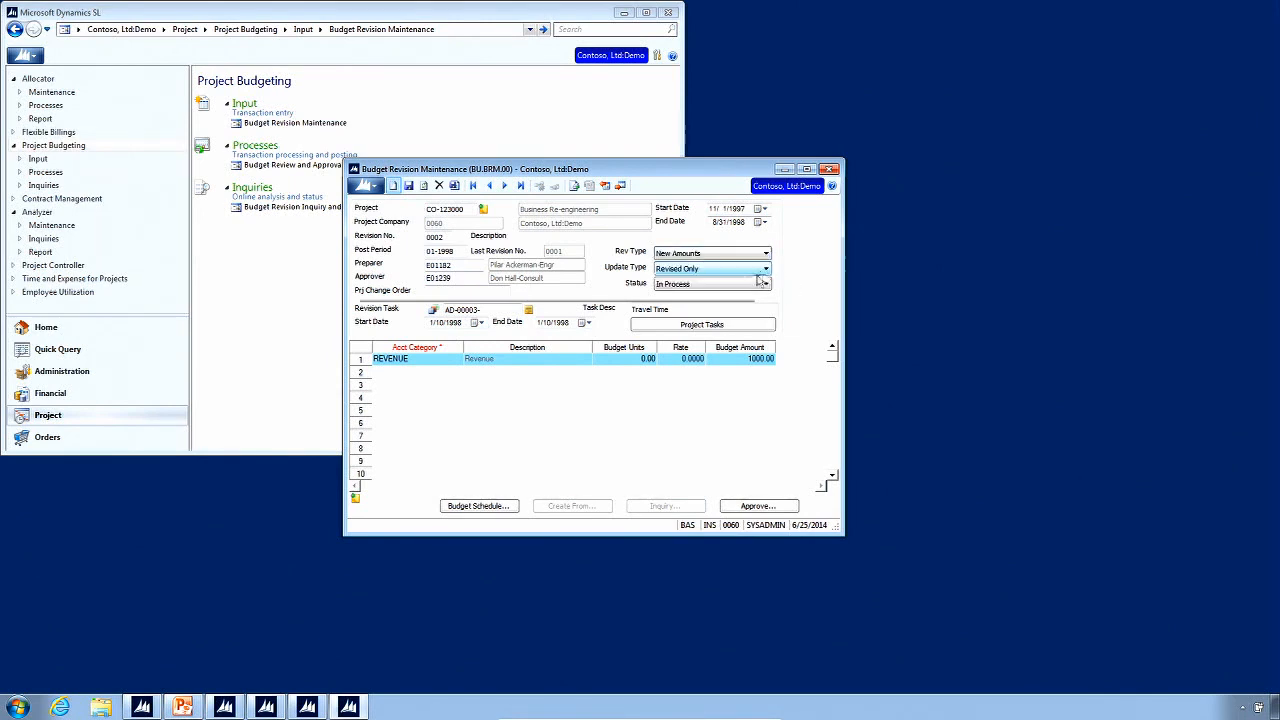
left_click(395, 358)
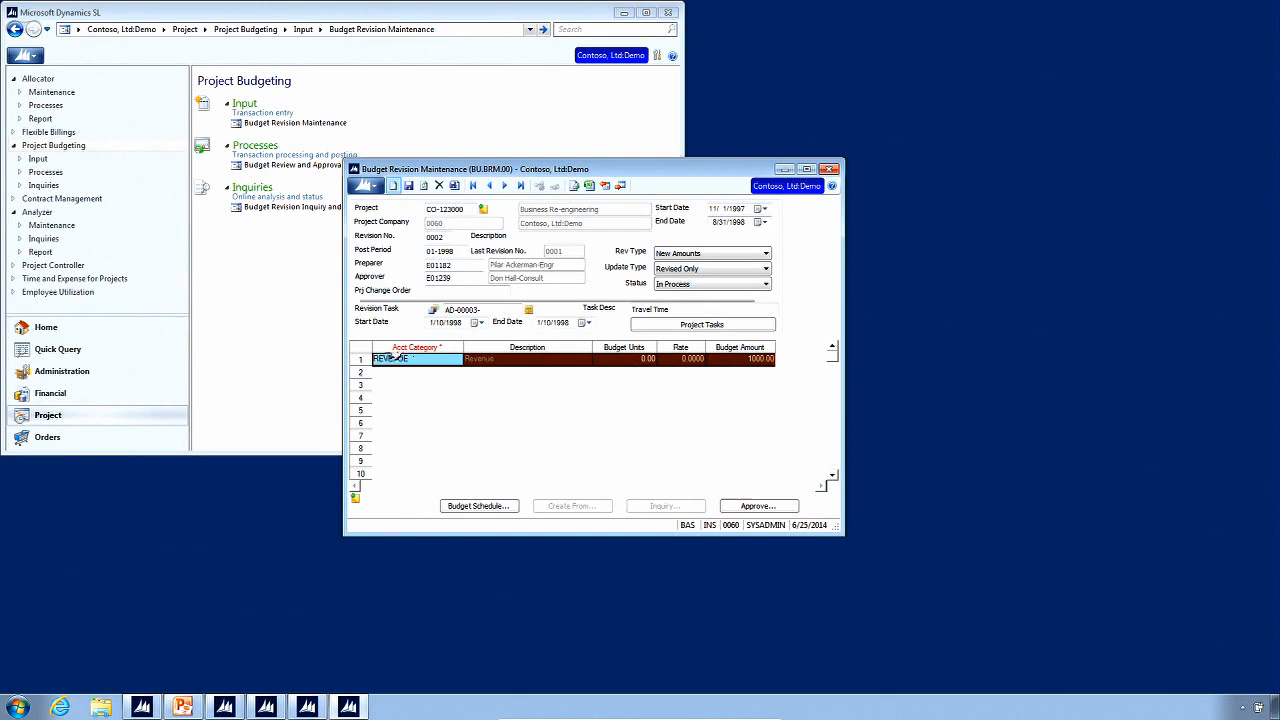
Compare the revision's Travel Time revenue line with the General Consulting task's revenue and labor lines in Budget Maintenance
left_click_drag(397, 357, 733, 348)
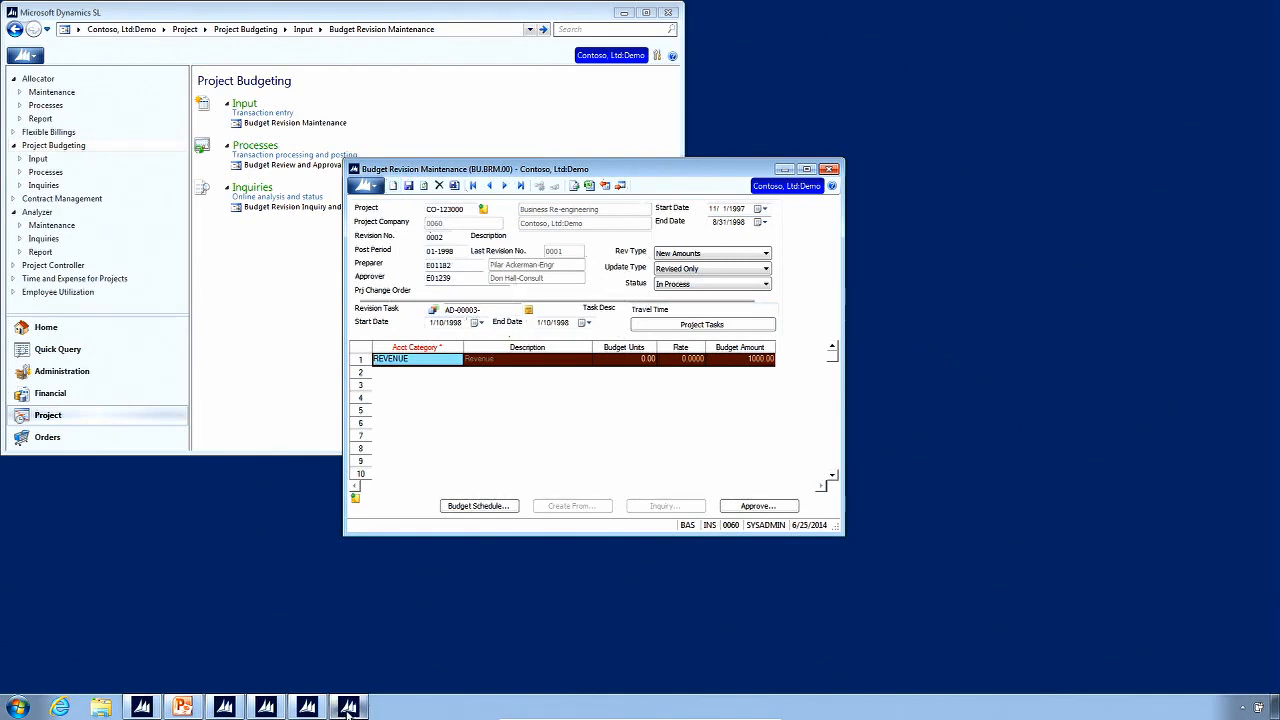
mouse_move(306, 708)
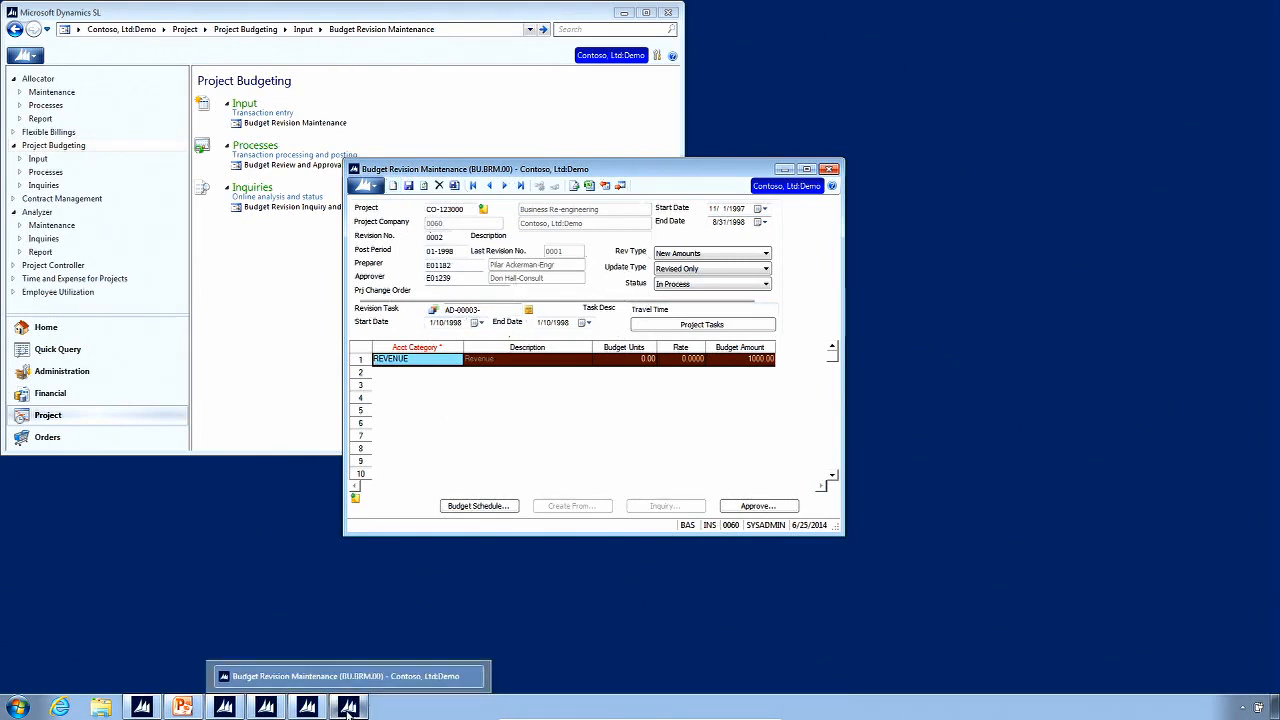
left_click(265, 708)
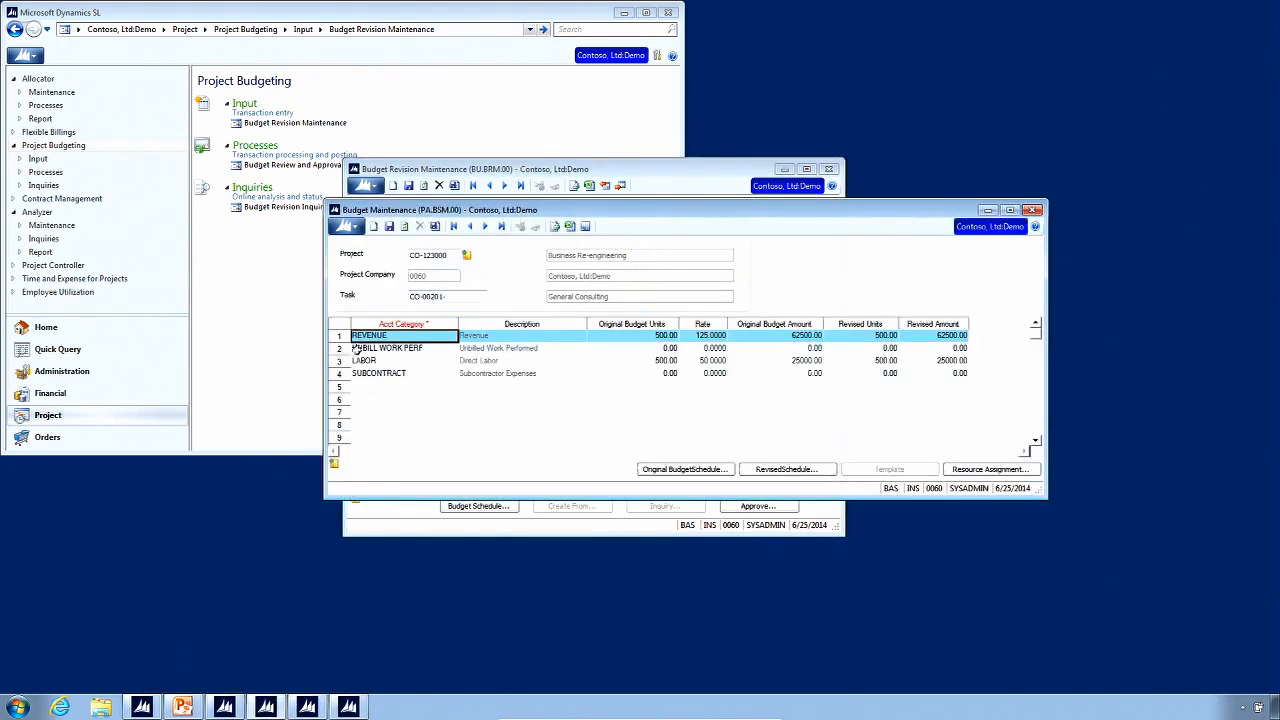
left_click_drag(372, 335, 934, 336)
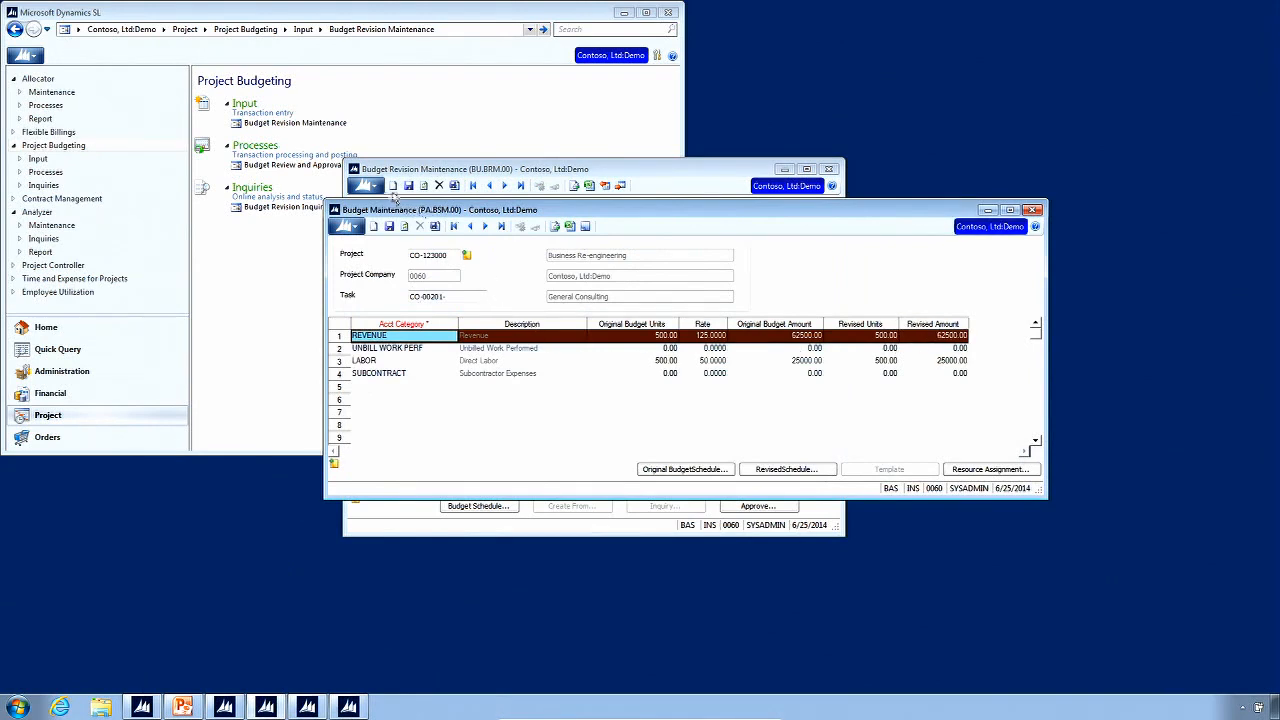
left_click_drag(376, 336, 955, 368)
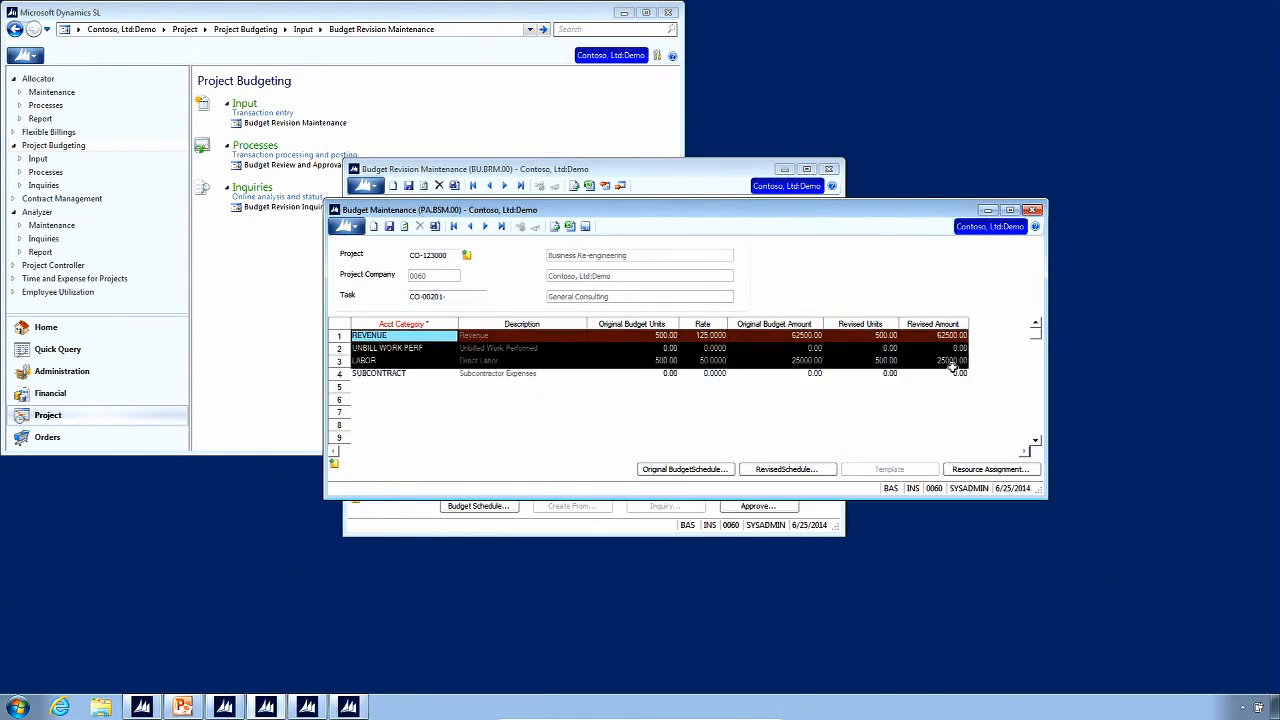
left_click(418, 334)
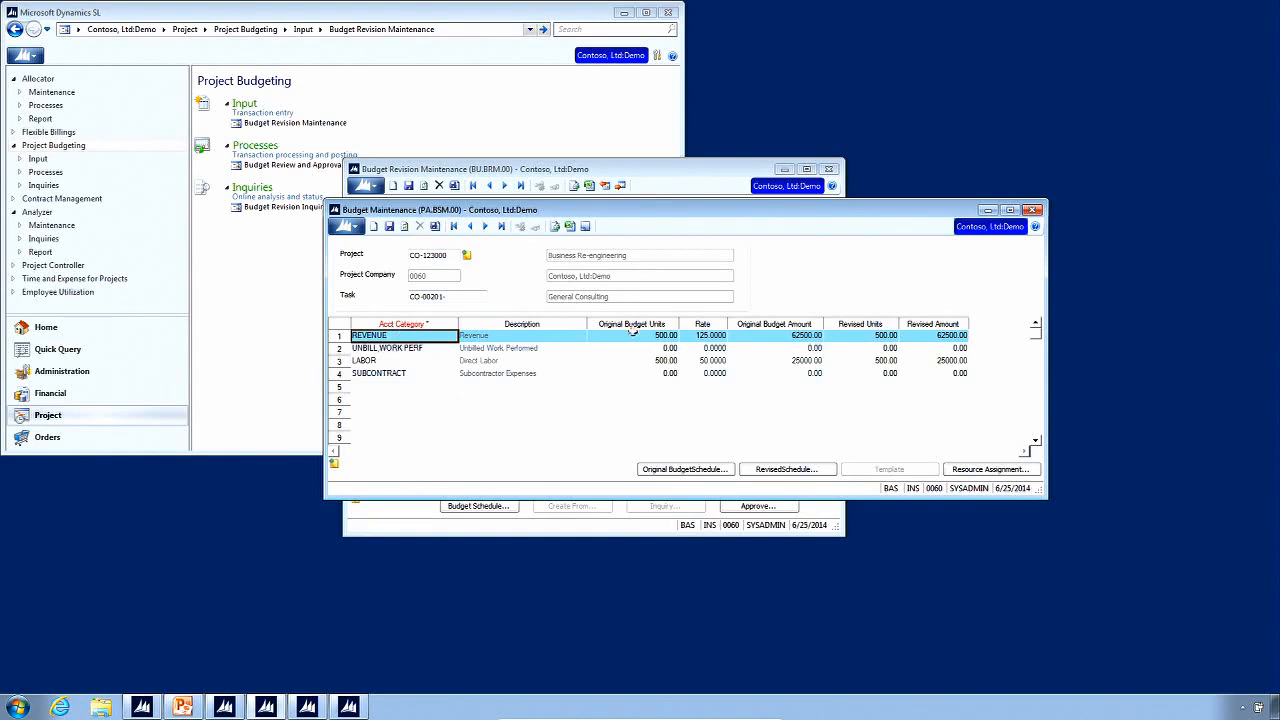
left_click_drag(418, 356, 921, 359)
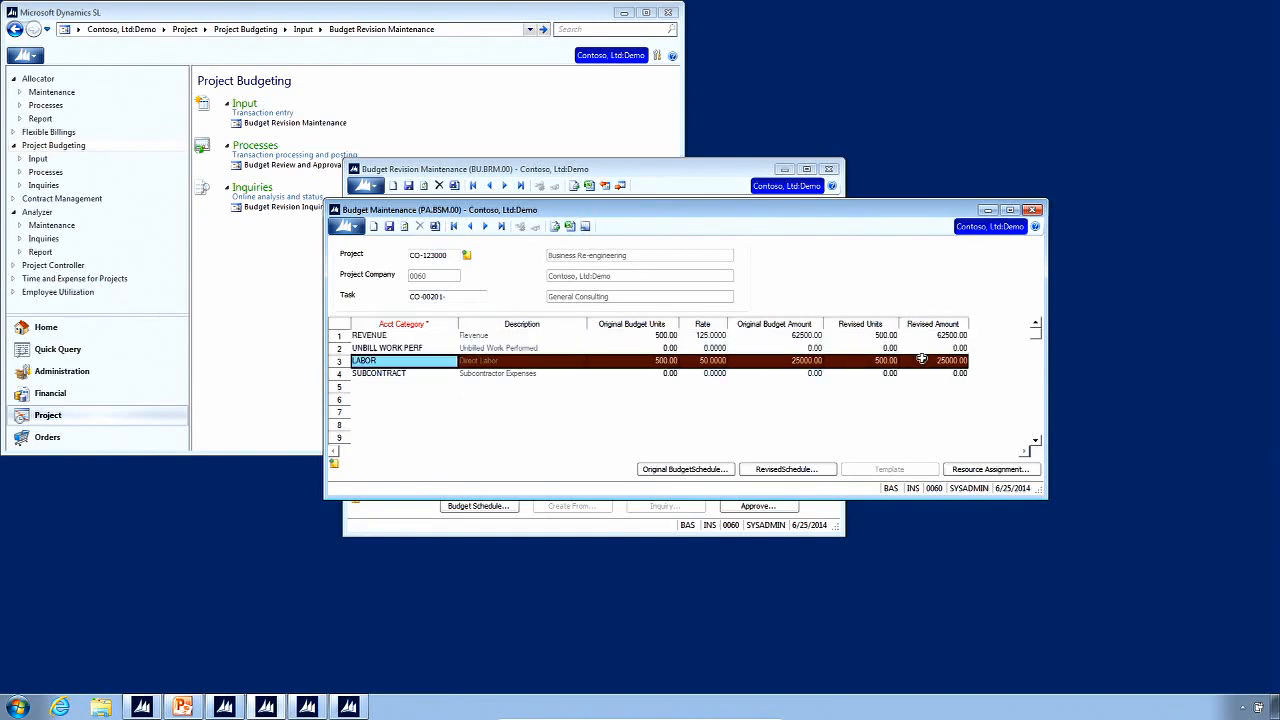
left_click(988, 212)
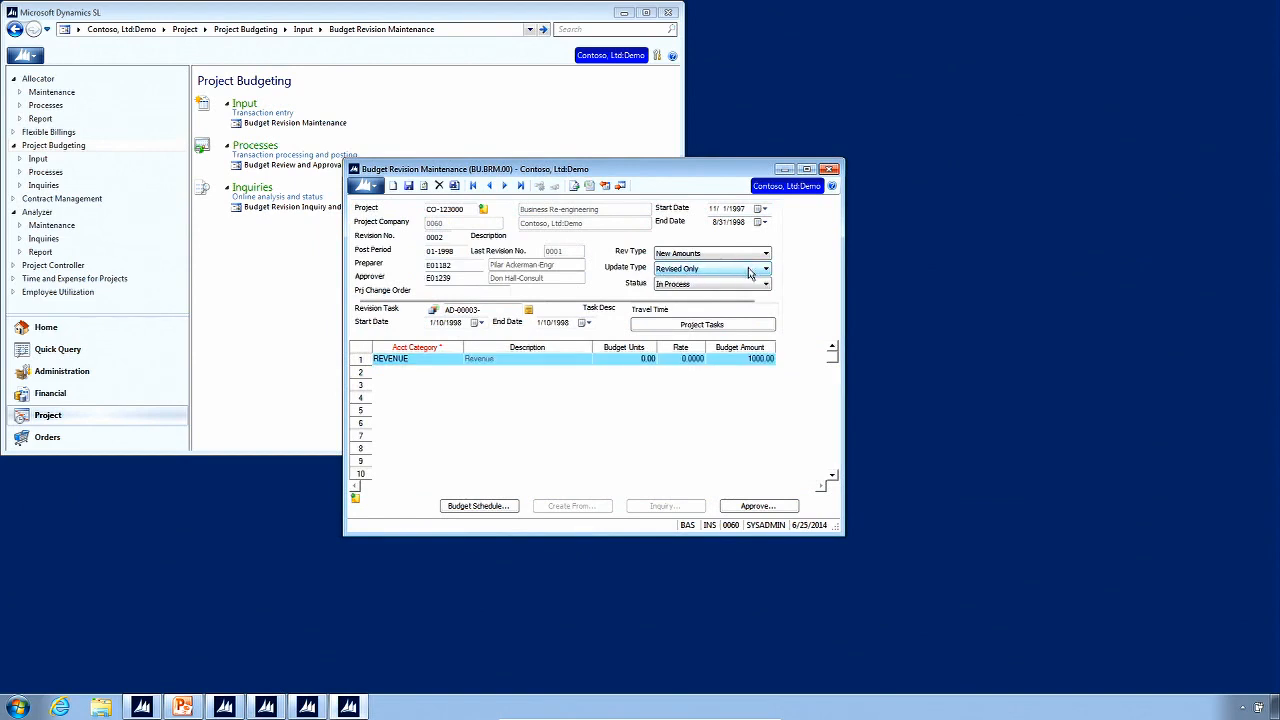
Look at the revision's update type options and highlight the Revised Units and Revised Amount values in Budget Maintenance
left_click(750, 273)
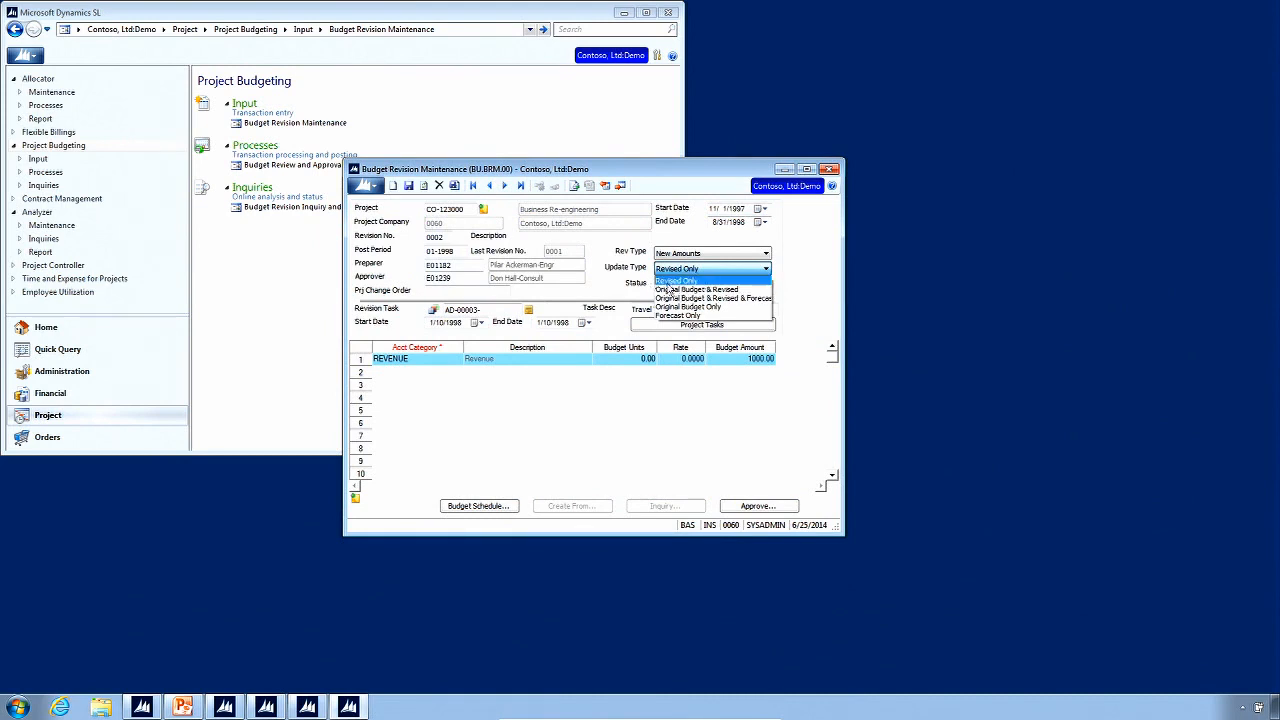
left_click(349, 707)
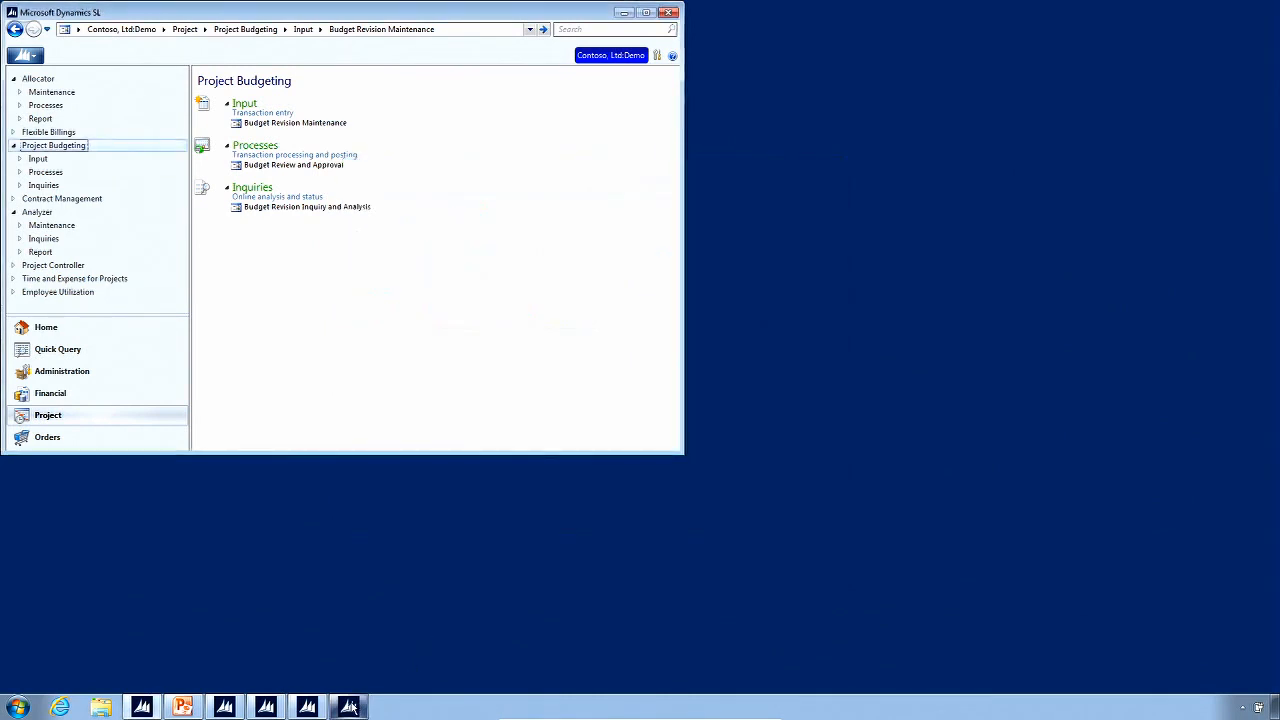
left_click(266, 707)
left_click(273, 712)
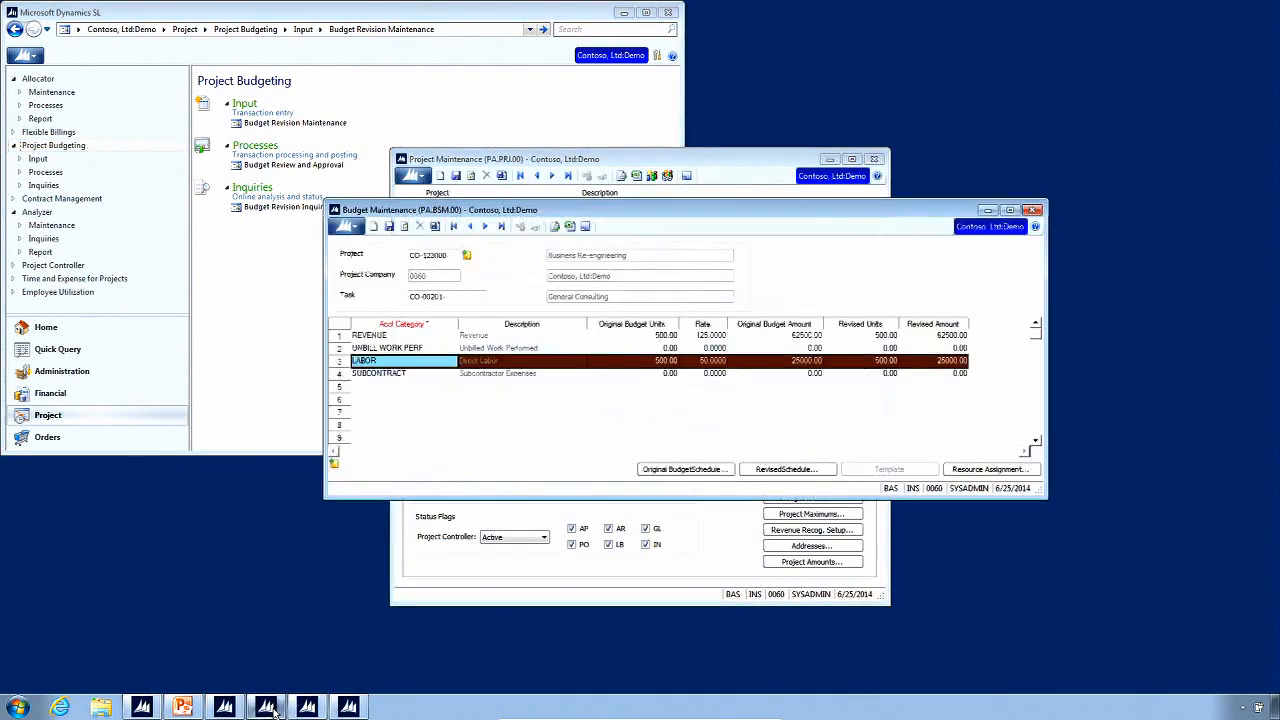
left_click(829, 159)
left_click_drag(956, 337, 962, 371)
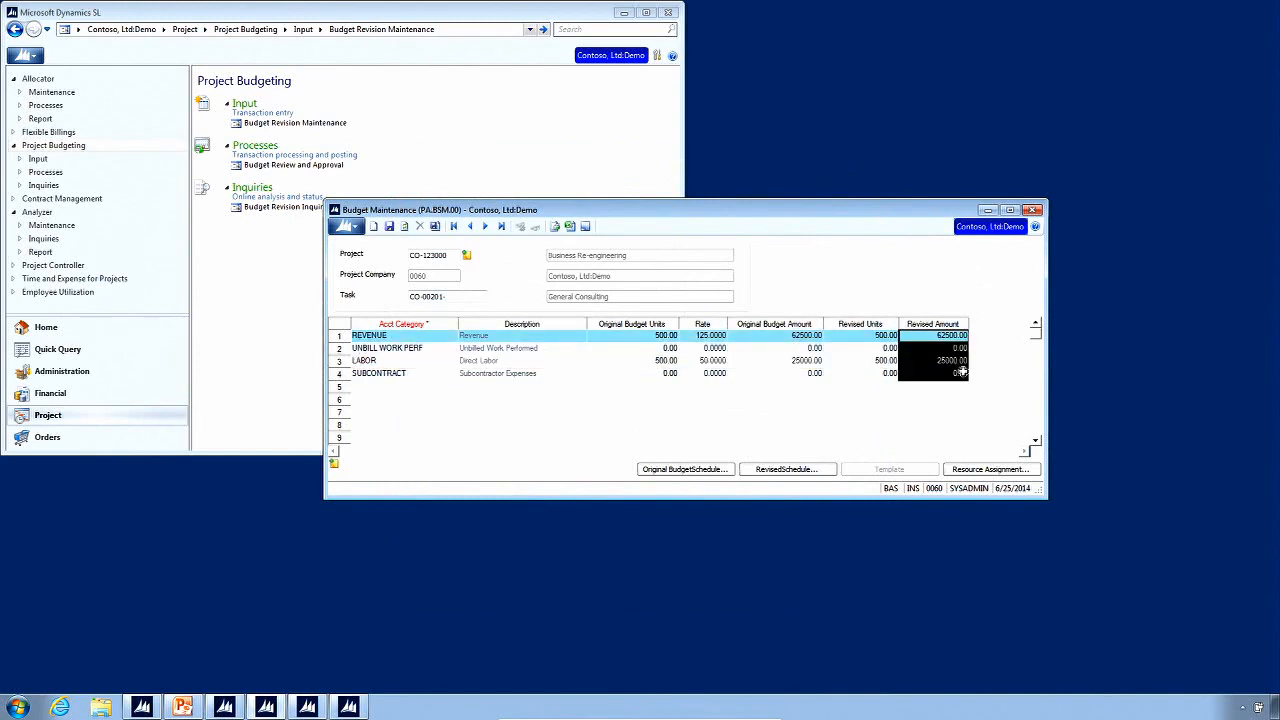
left_click_drag(885, 337, 986, 369)
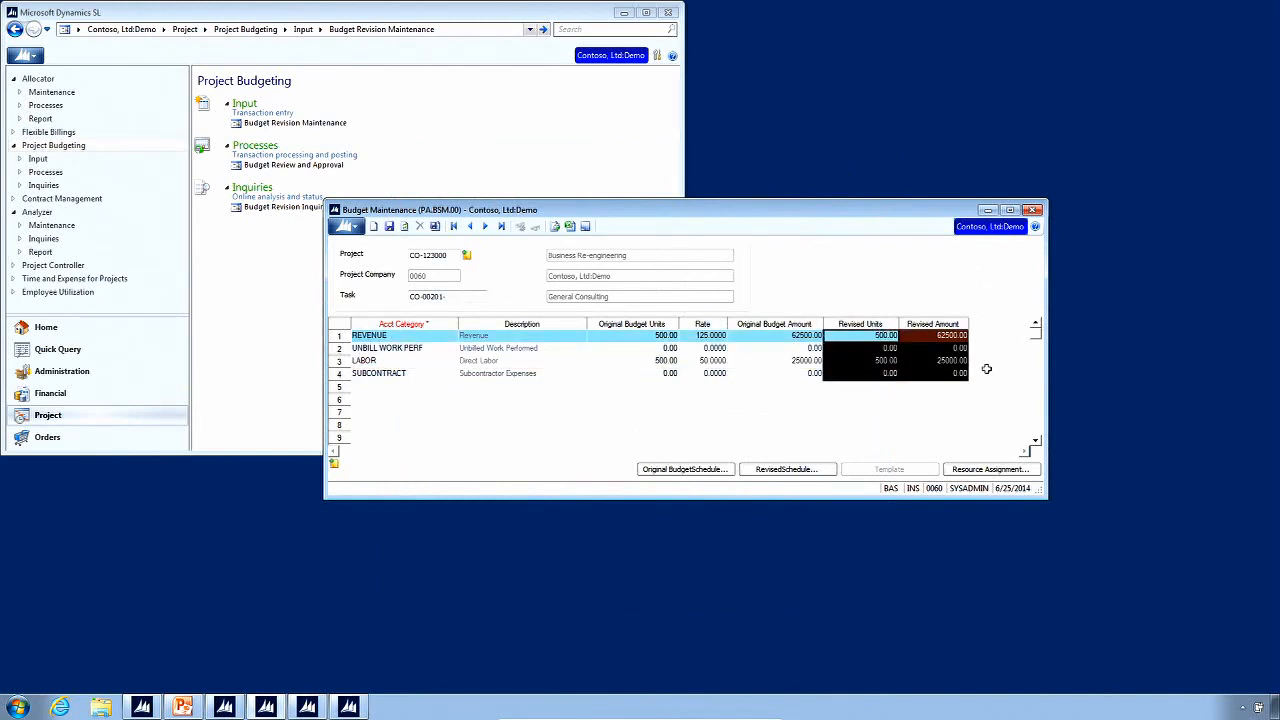
Review the Original Budget & Revised update type and examine the original and revised values of the General Consulting revenue line
left_click(357, 707)
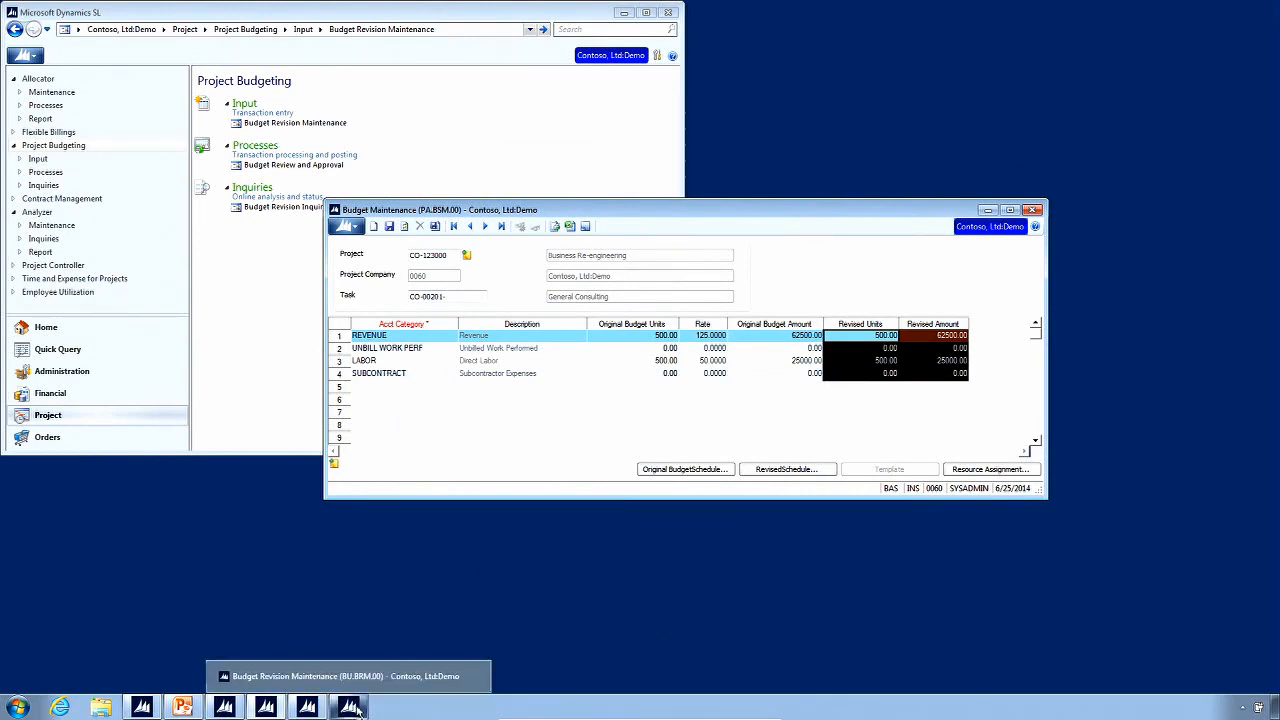
left_click(364, 684)
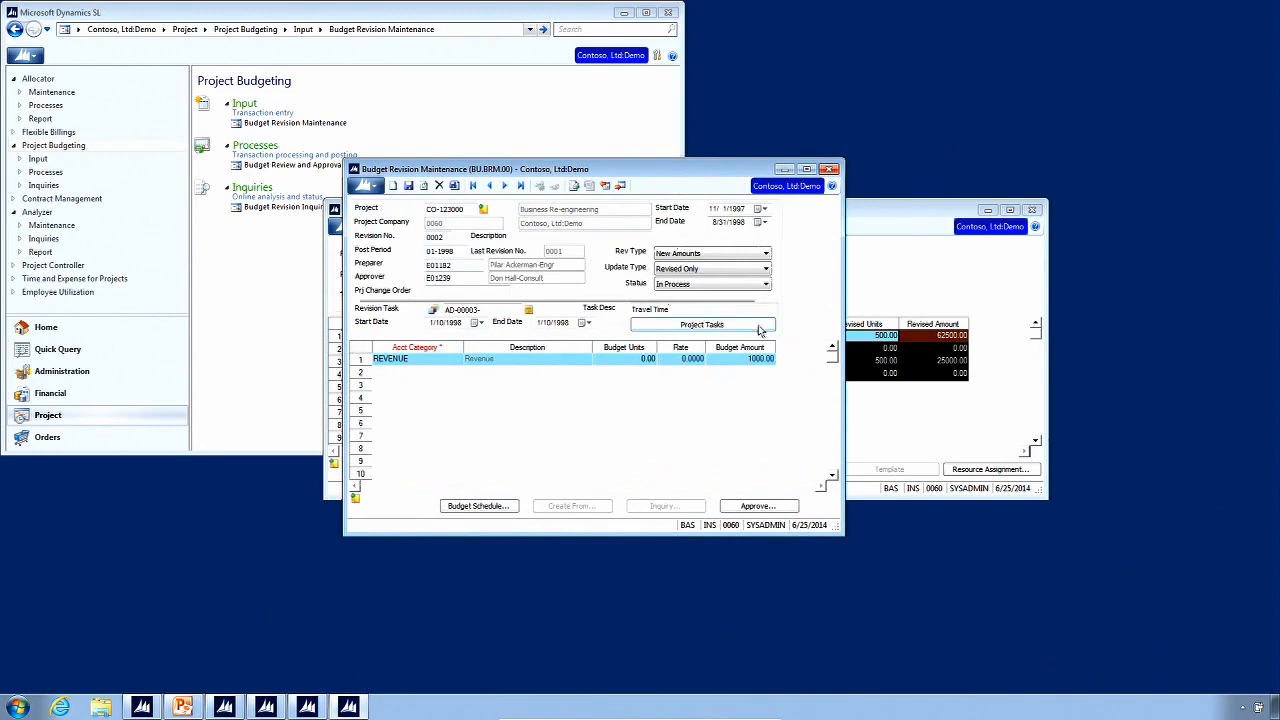
left_click(714, 272)
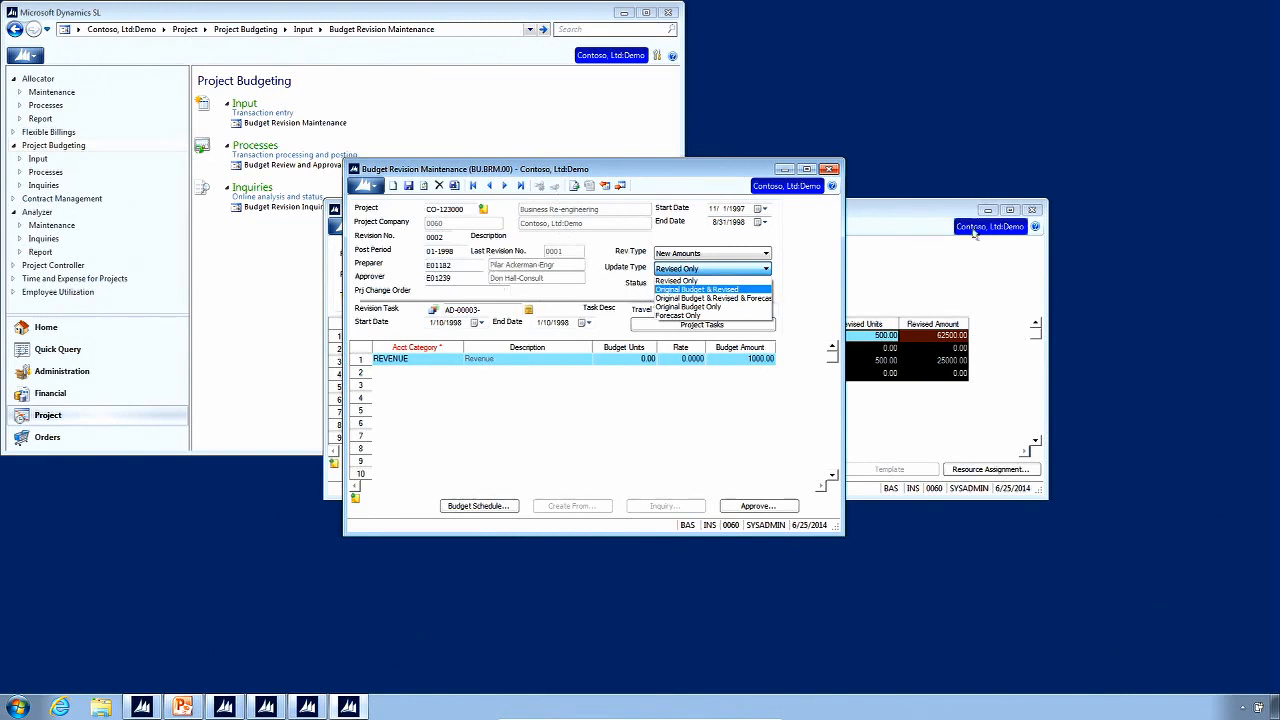
left_click(974, 262)
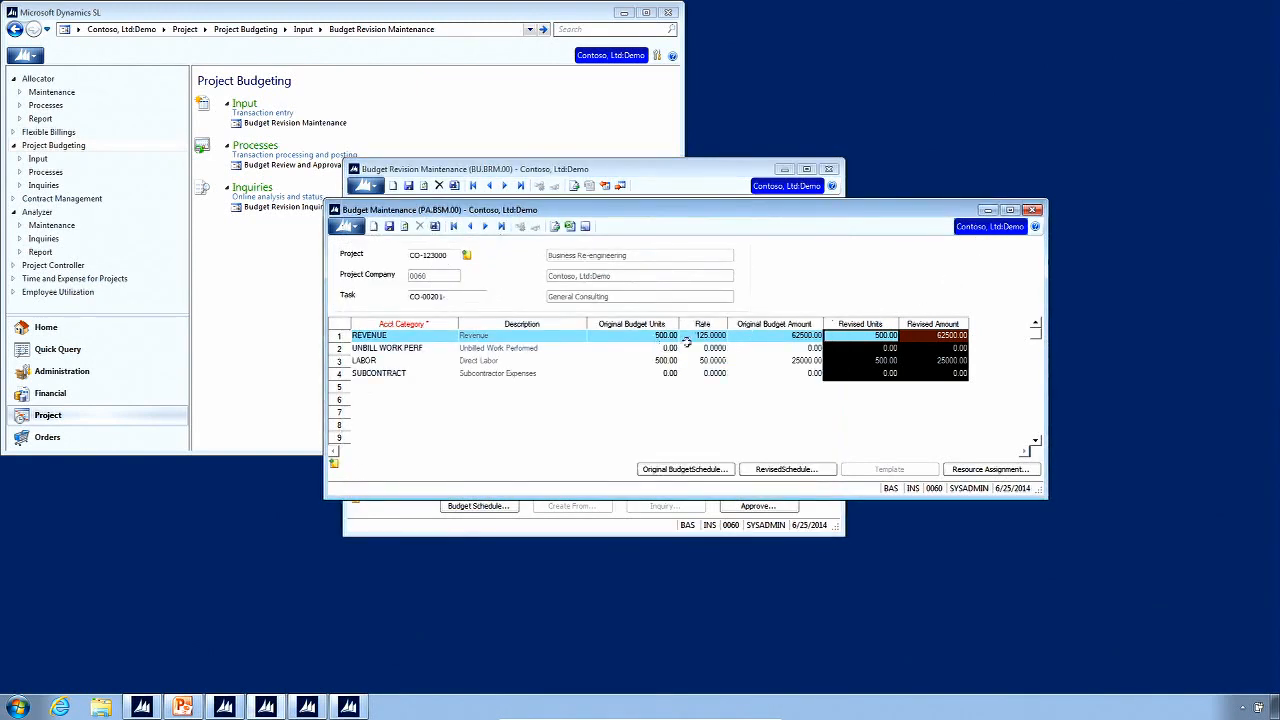
left_click(737, 334)
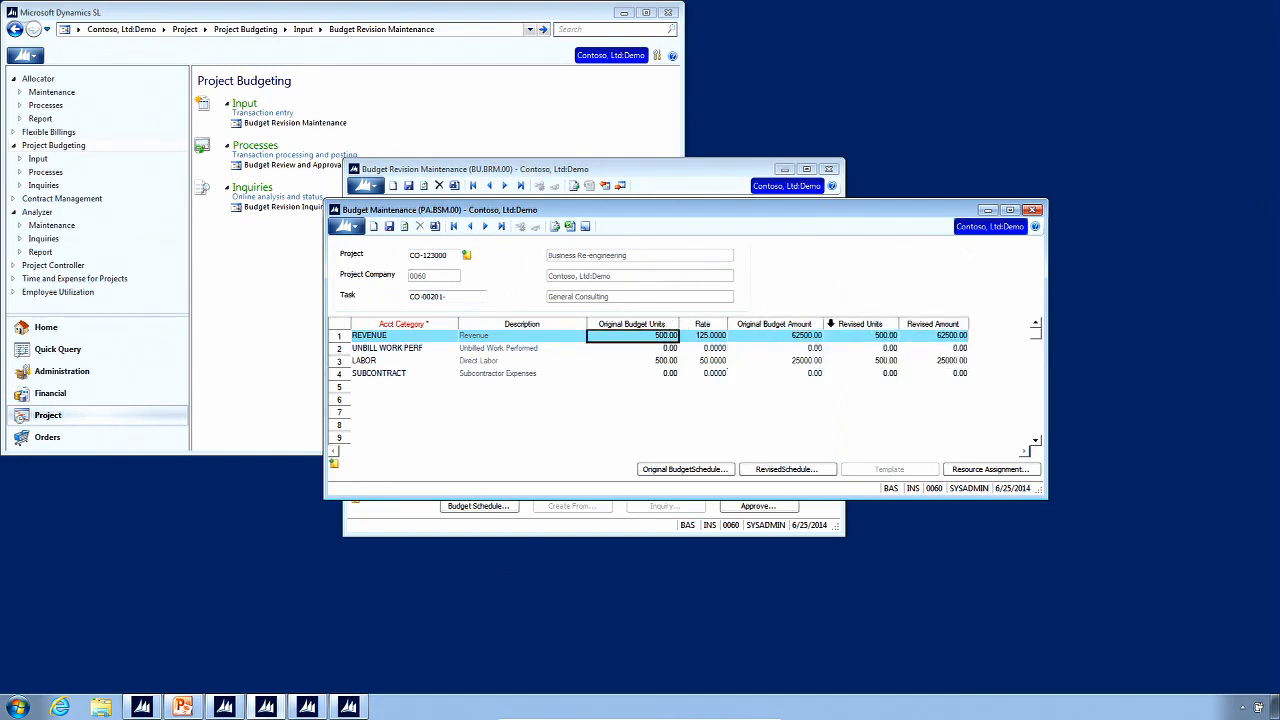
left_click(870, 335)
left_click(958, 335)
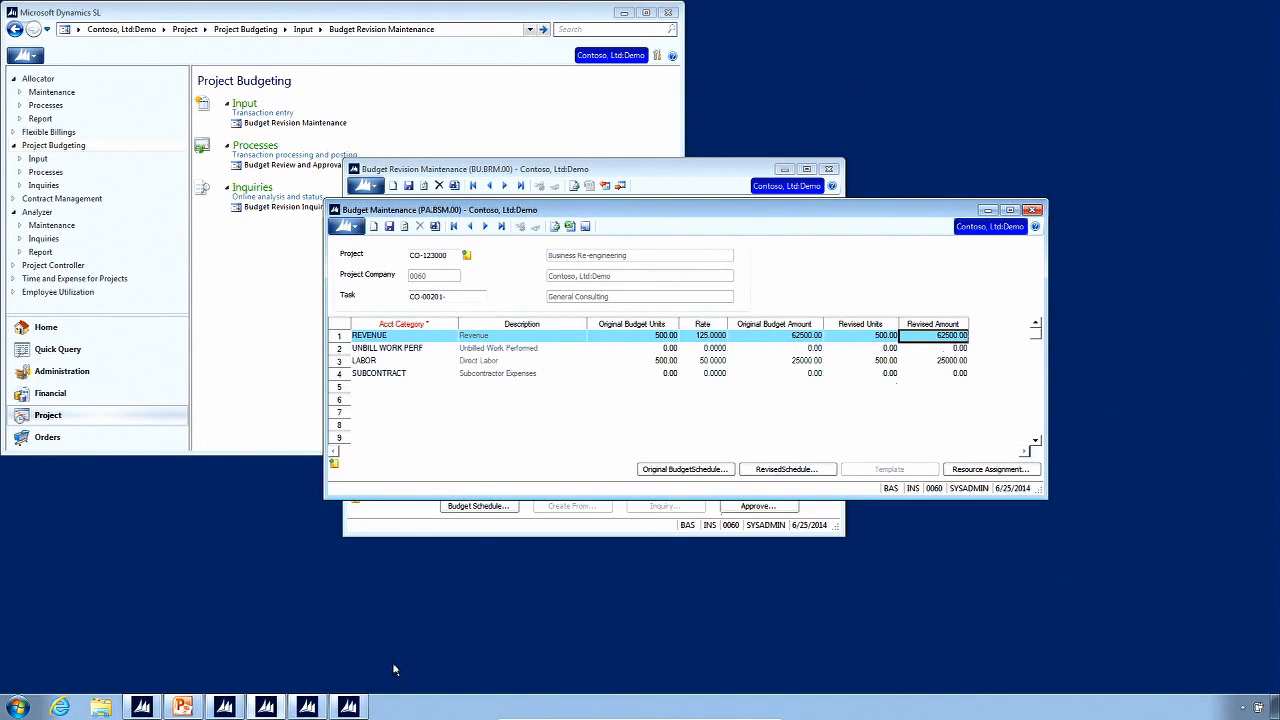
mouse_move(277, 708)
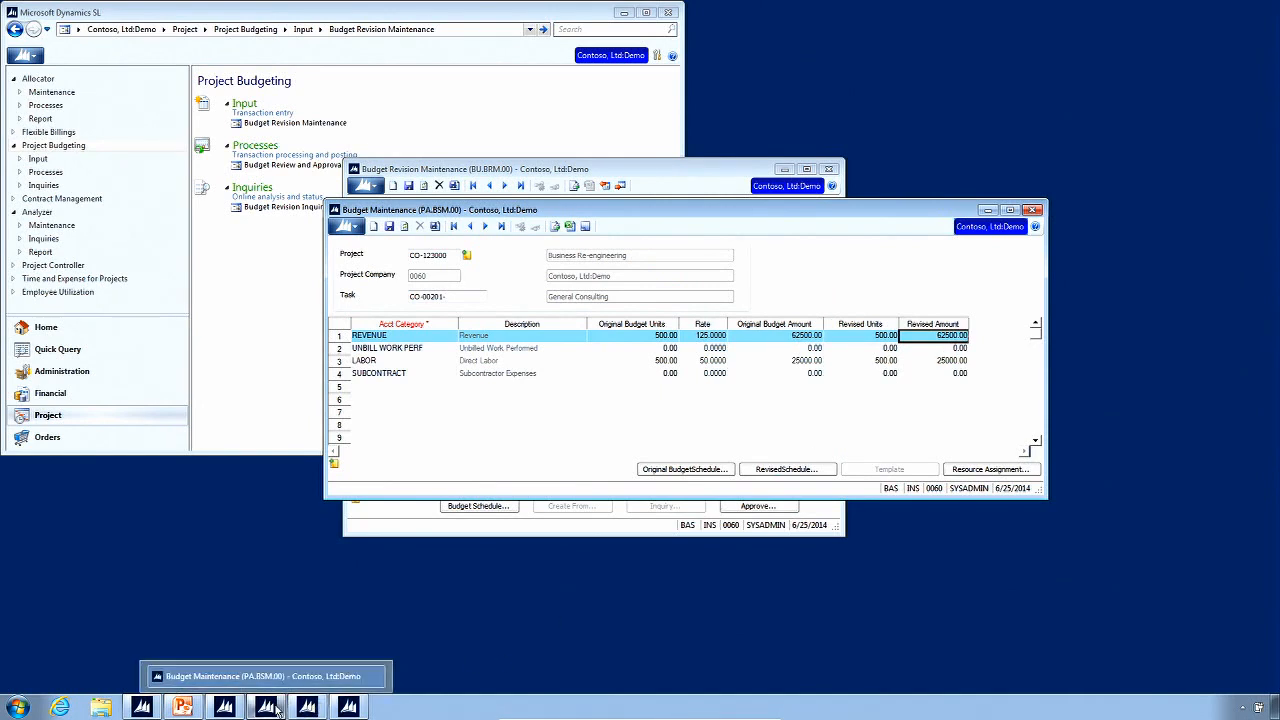
left_click(288, 679)
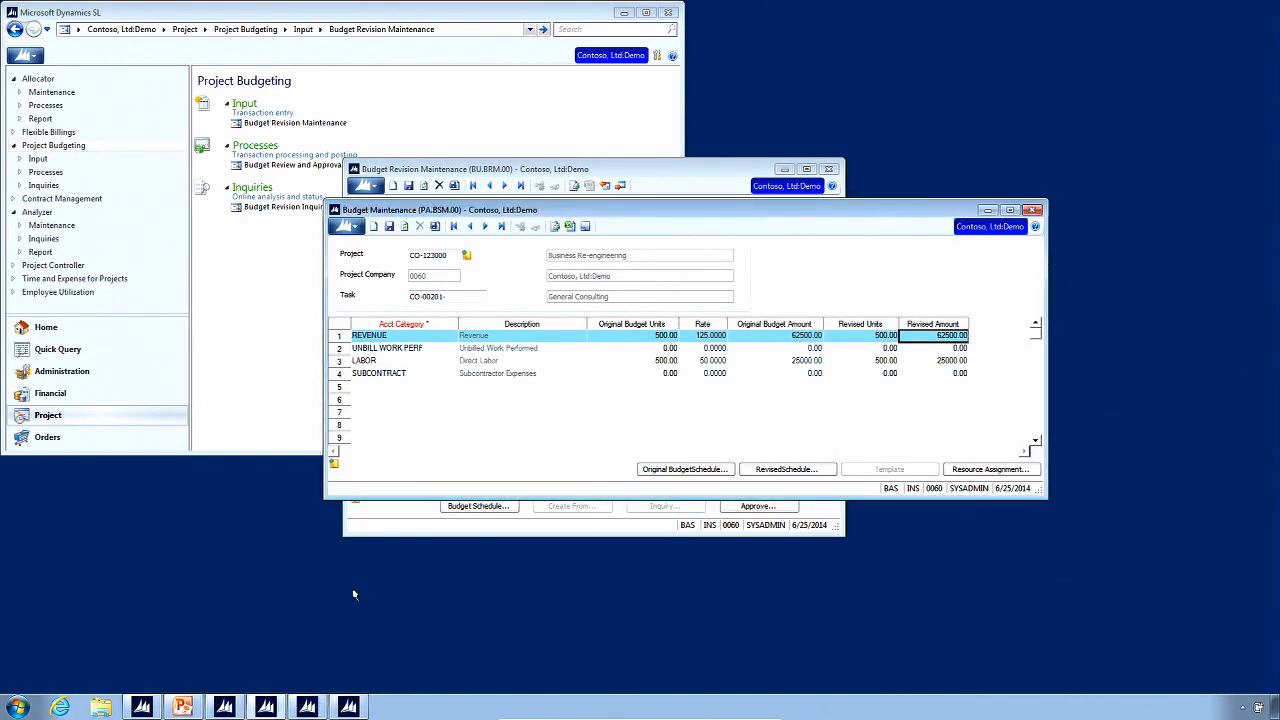
Keep the revision's update type at Revised Only, set its status to Completed and save it
left_click(355, 709)
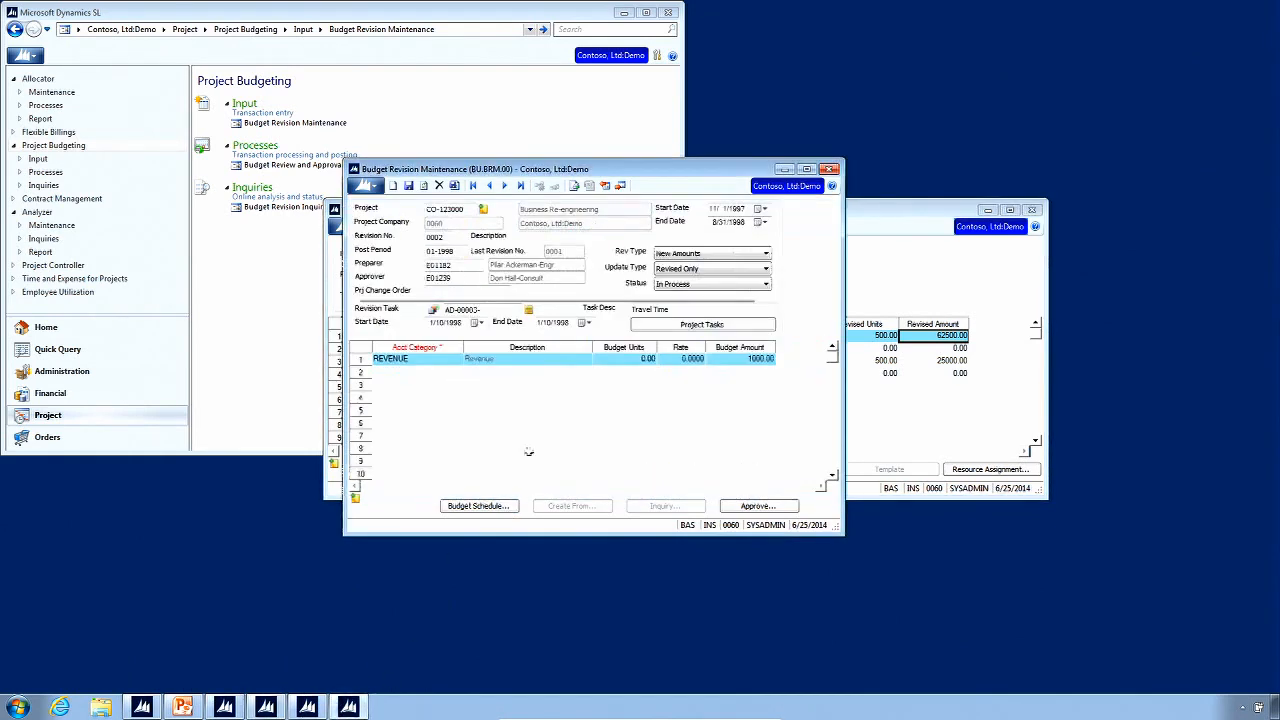
left_click(752, 268)
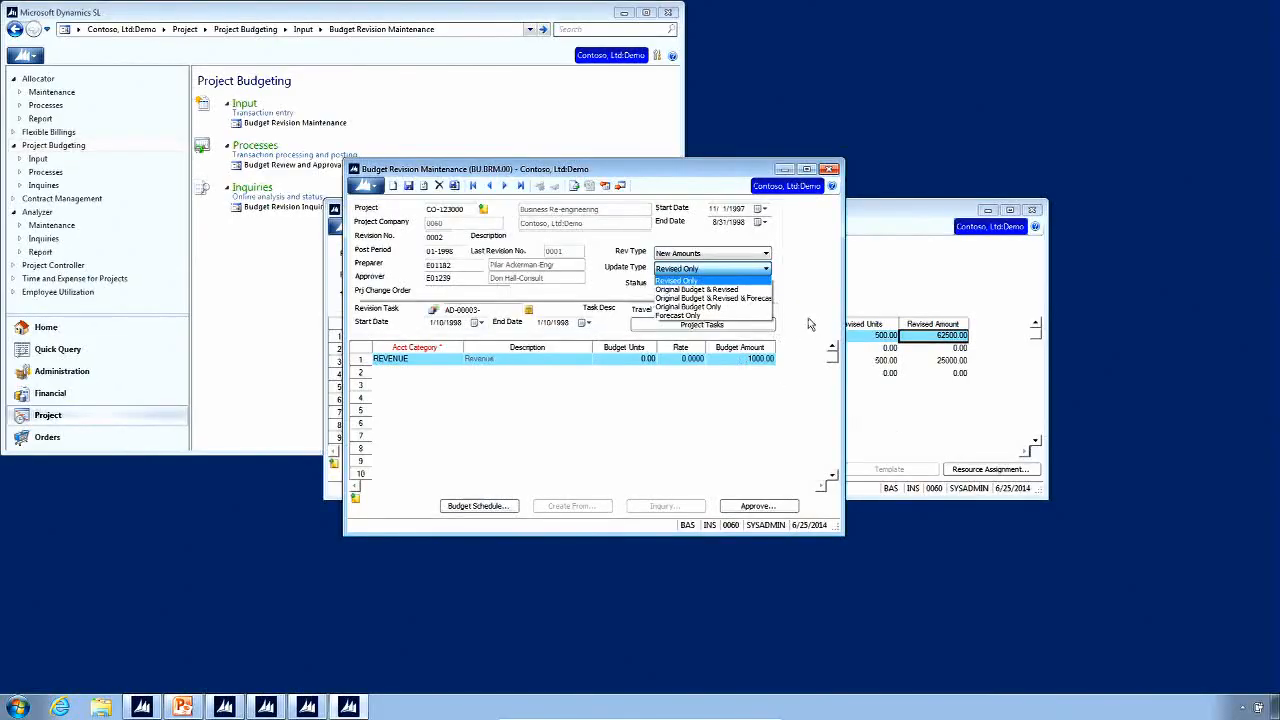
left_click(810, 324)
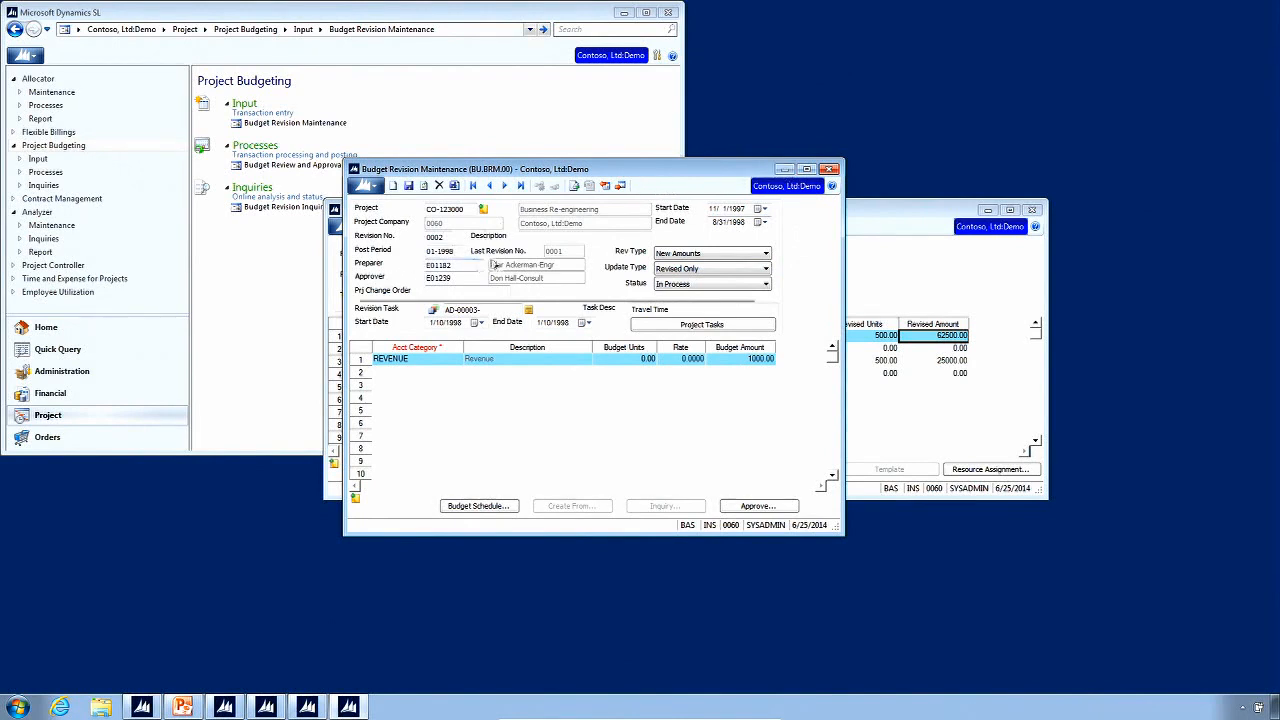
left_click(765, 284)
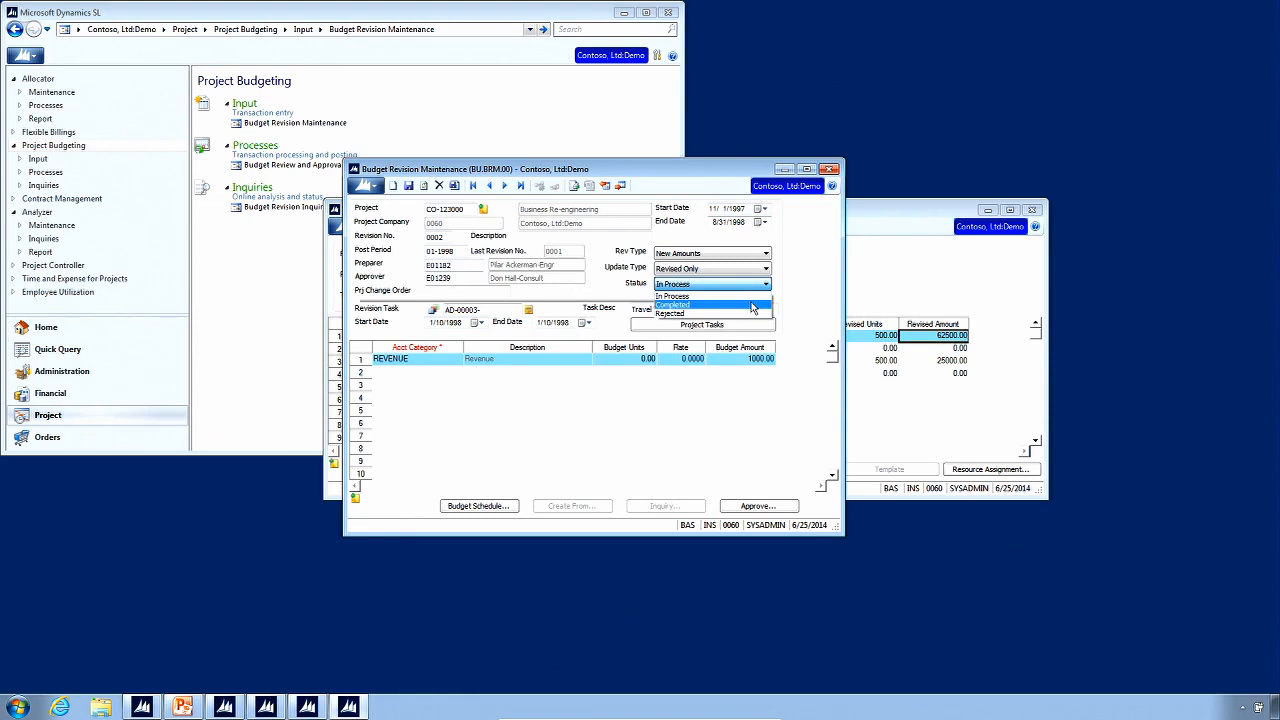
left_click(753, 305)
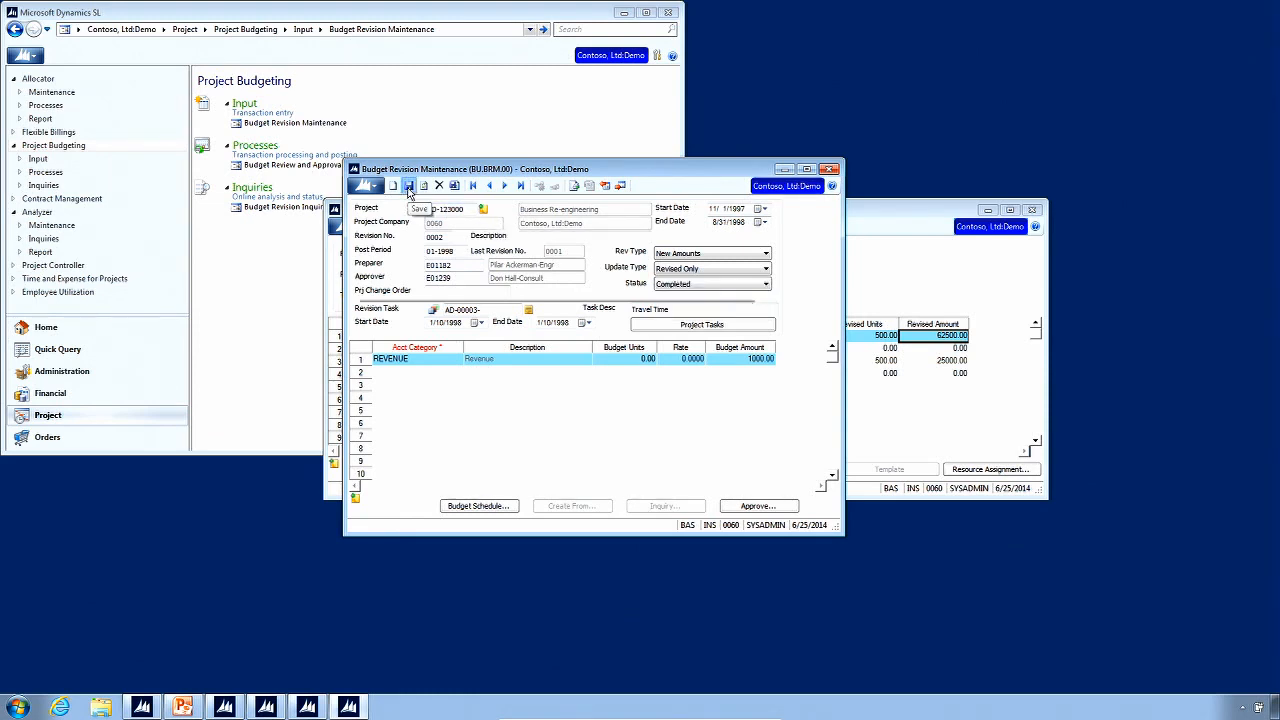
left_click(409, 190)
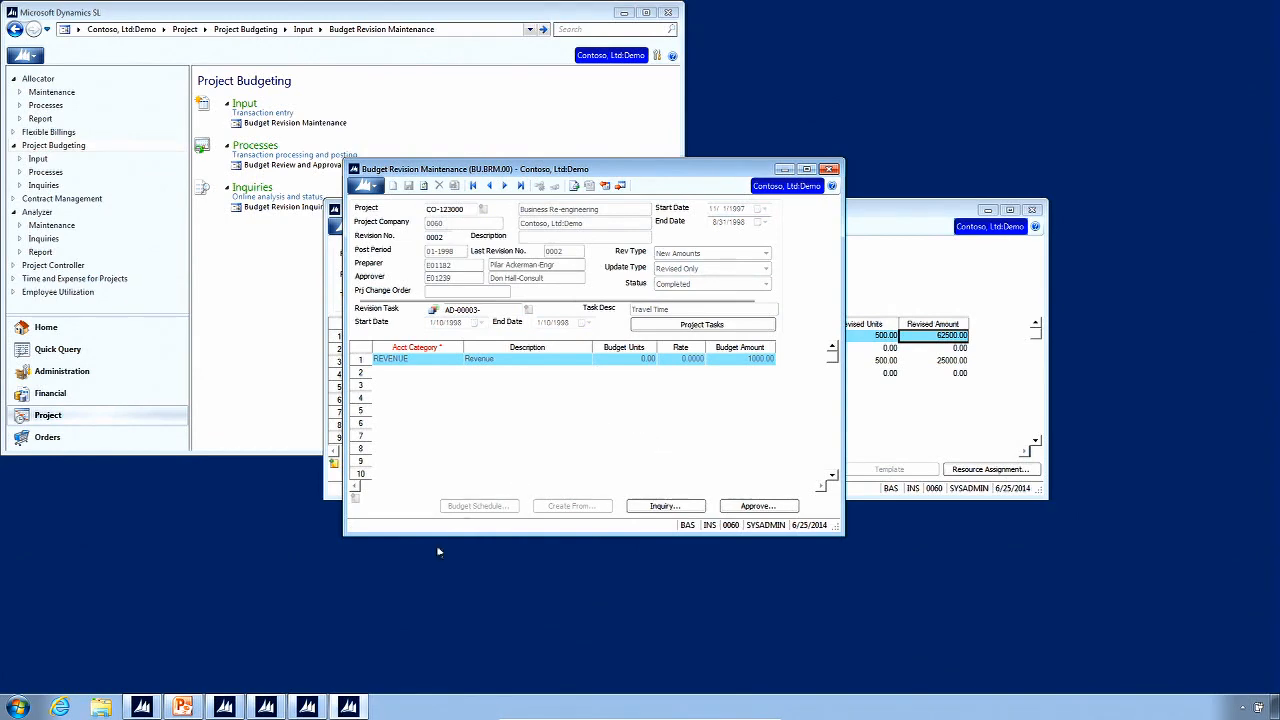
Switch to PowerPoint and present the slides from Budget Maintenance and Budget Schedule through Budget Revision Maintenance Budget Schedule
left_click(184, 707)
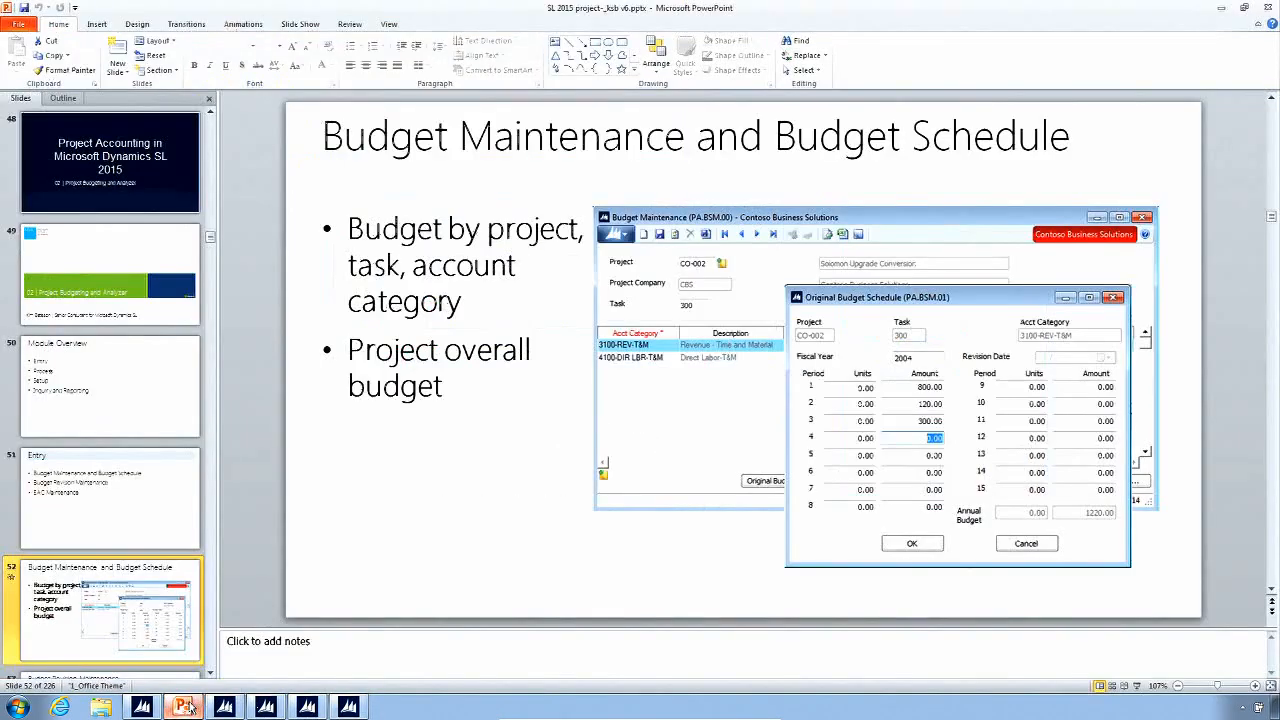
left_click(1136, 688)
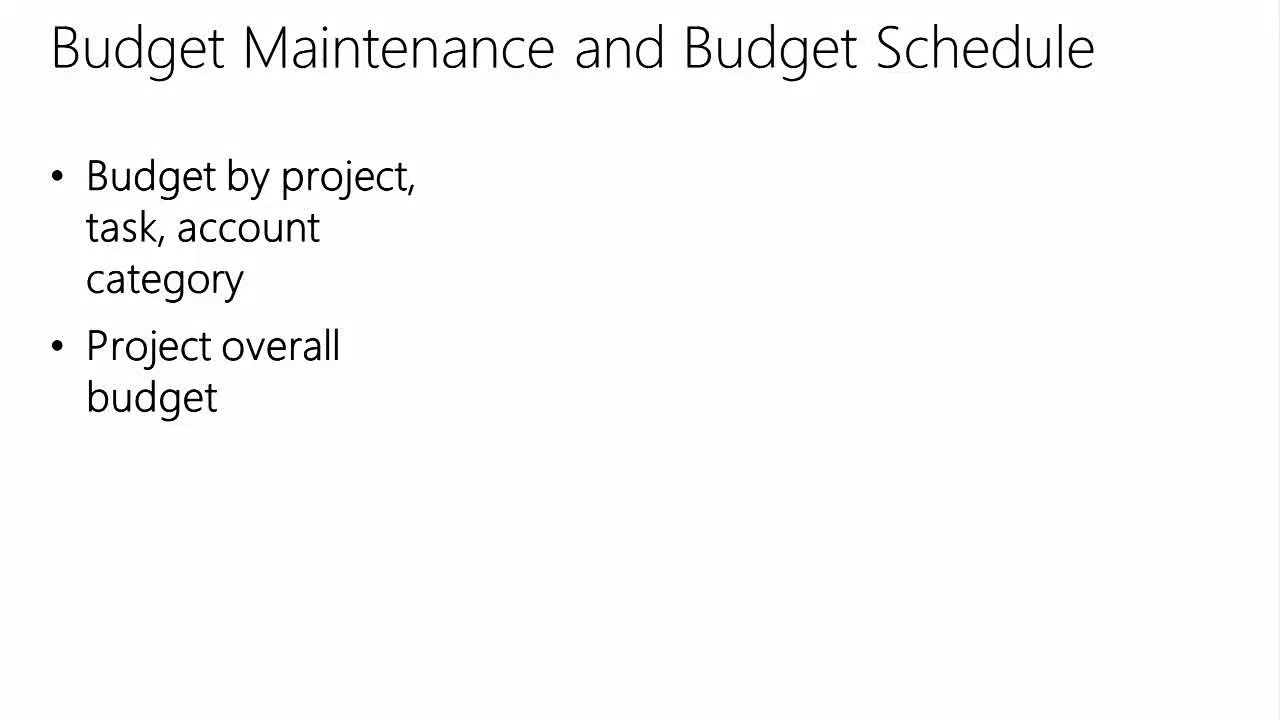
key("Right")
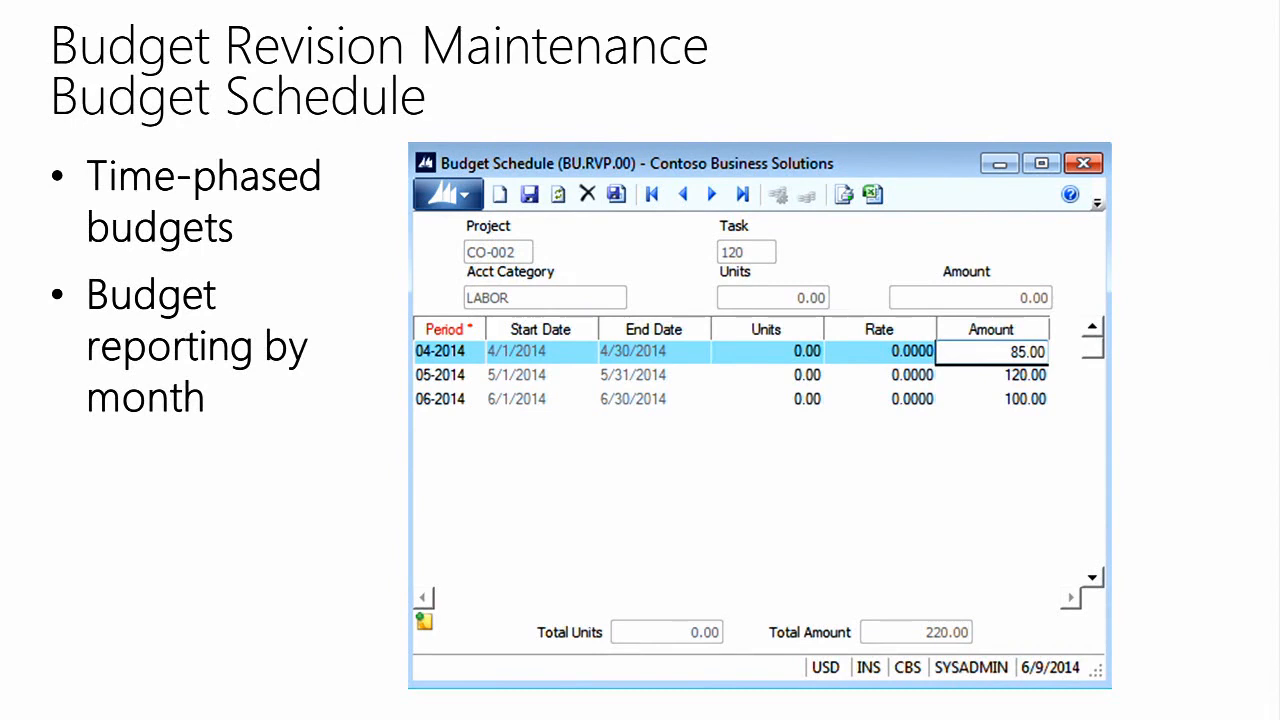
Switch from the slide show back to the Budget Revision Maintenance window in Dynamics SL
key("alt+Tab")
key("Tab")
key("Tab")
key("Tab")
key("Tab")
key("Tab")
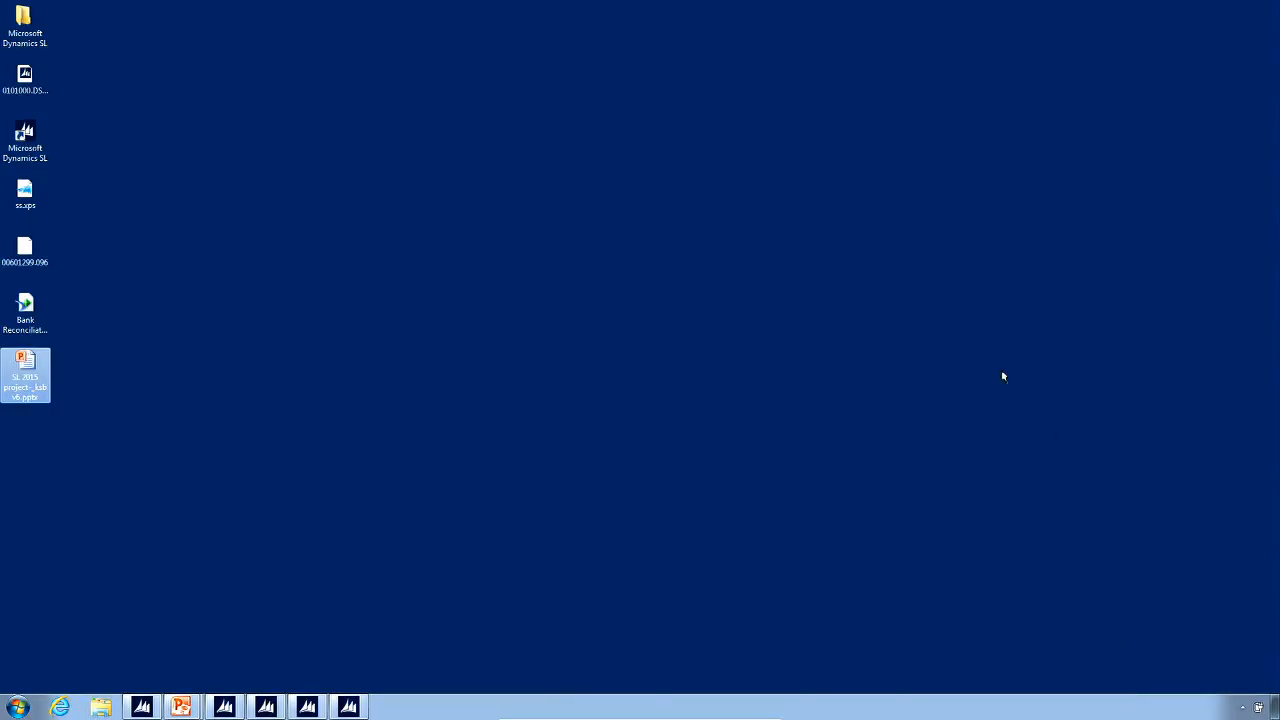
left_click(351, 710)
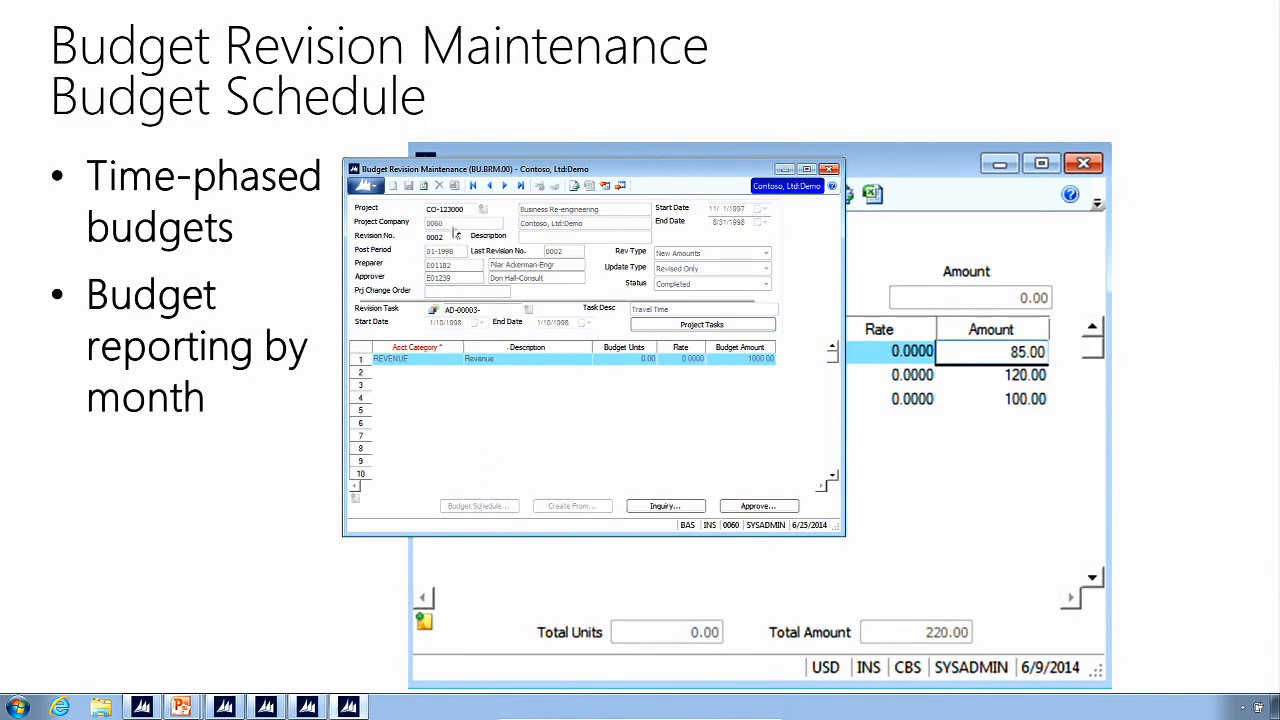
Check the project's record in Project Maintenance and open Budget Review & Approval for the completed revision
left_click(452, 210)
left_click(305, 708)
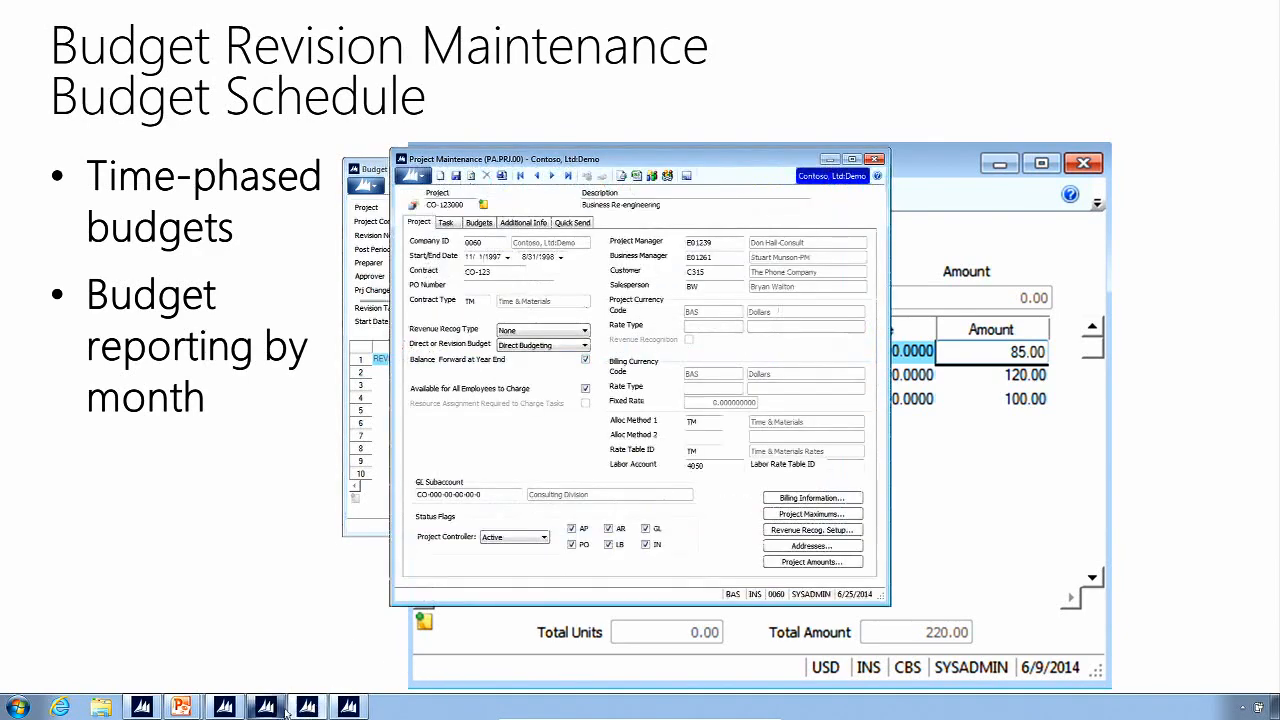
left_click(829, 160)
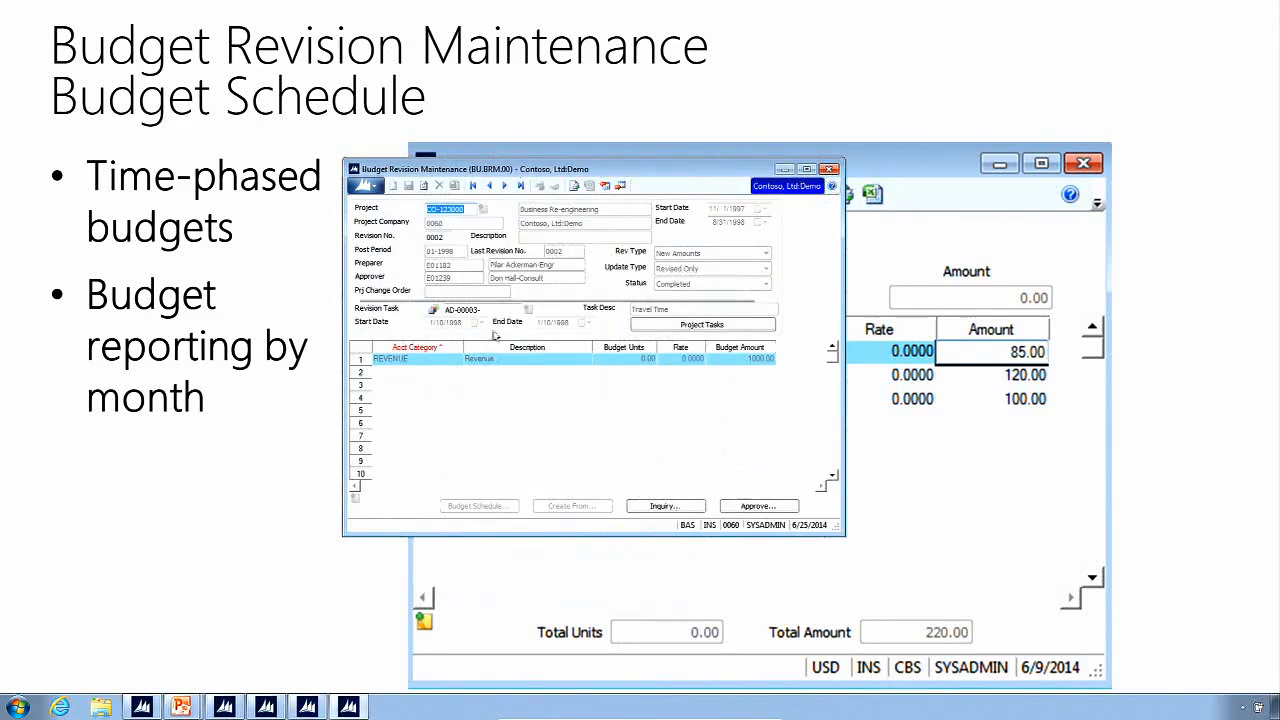
left_click(783, 509)
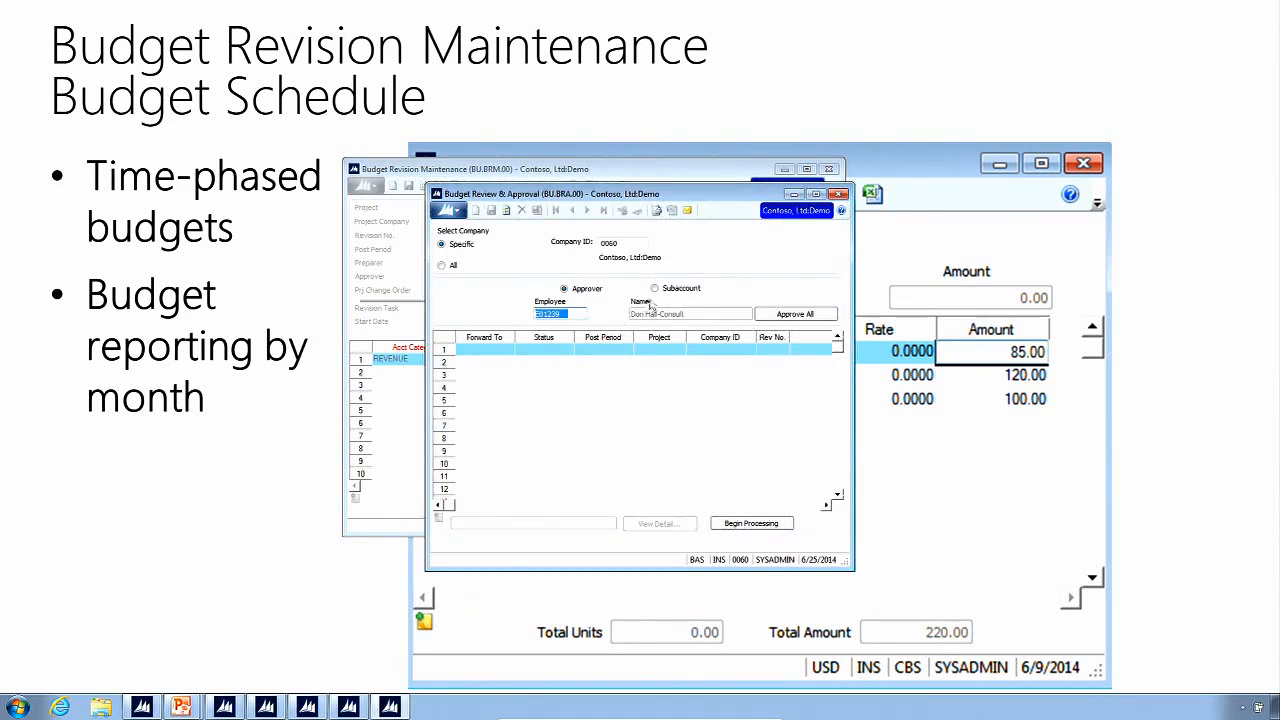
Filter the active employee list by the approver's employee number and load that approver's budget revisions for review
left_click(576, 315)
key("F3")
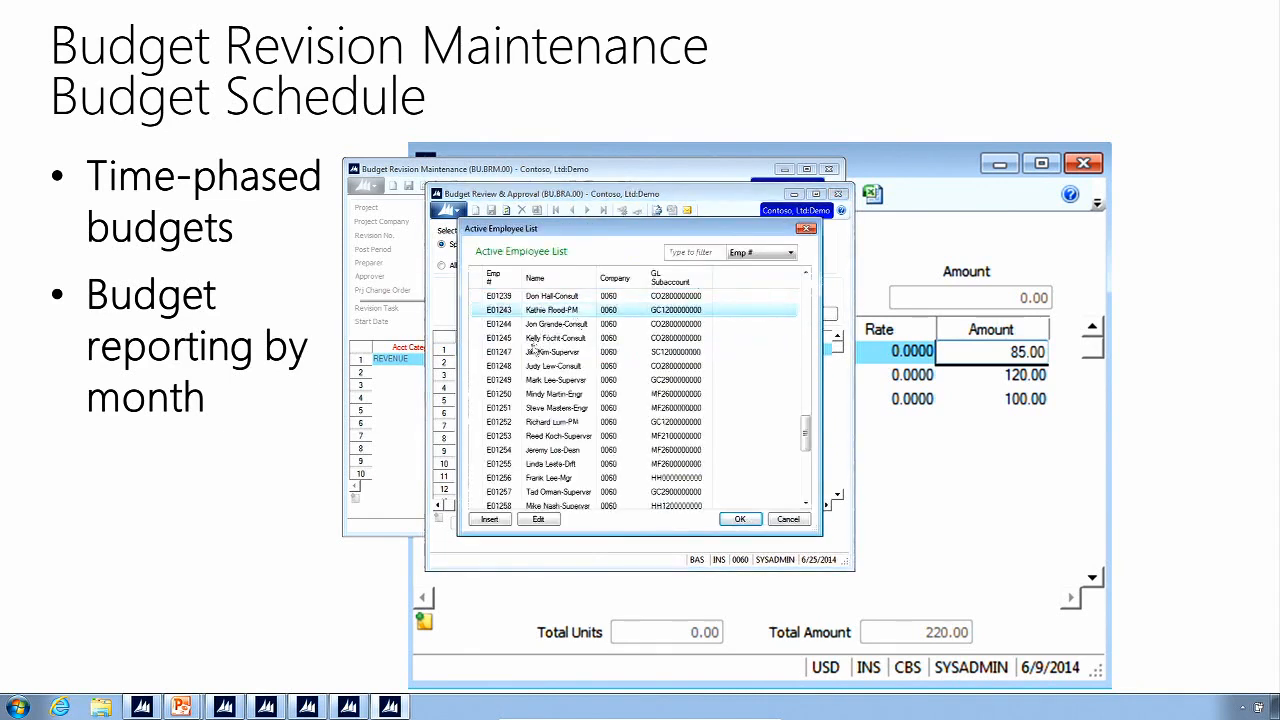
left_click(707, 256)
type("1261")
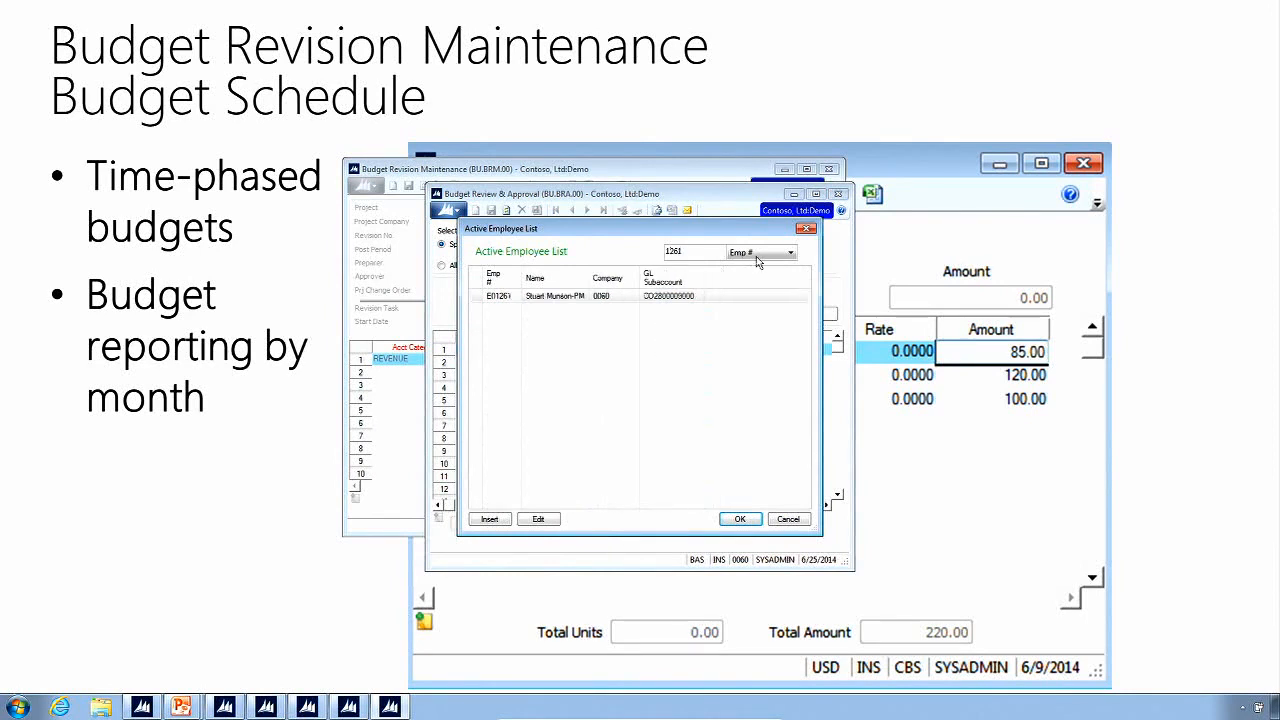
double_click(508, 297)
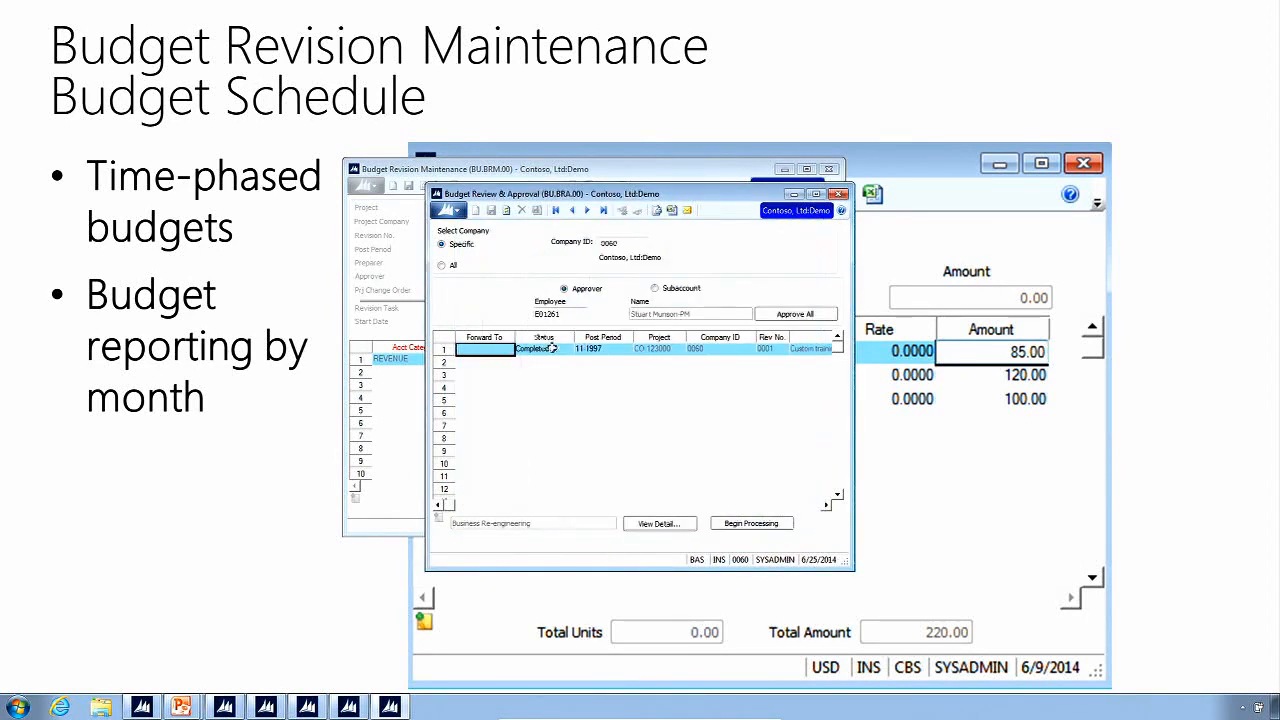
Check the status choices for the listed CO-123000 revision and minimize the Budget Review & Approval and Budget Revision Maintenance windows
left_click(553, 345)
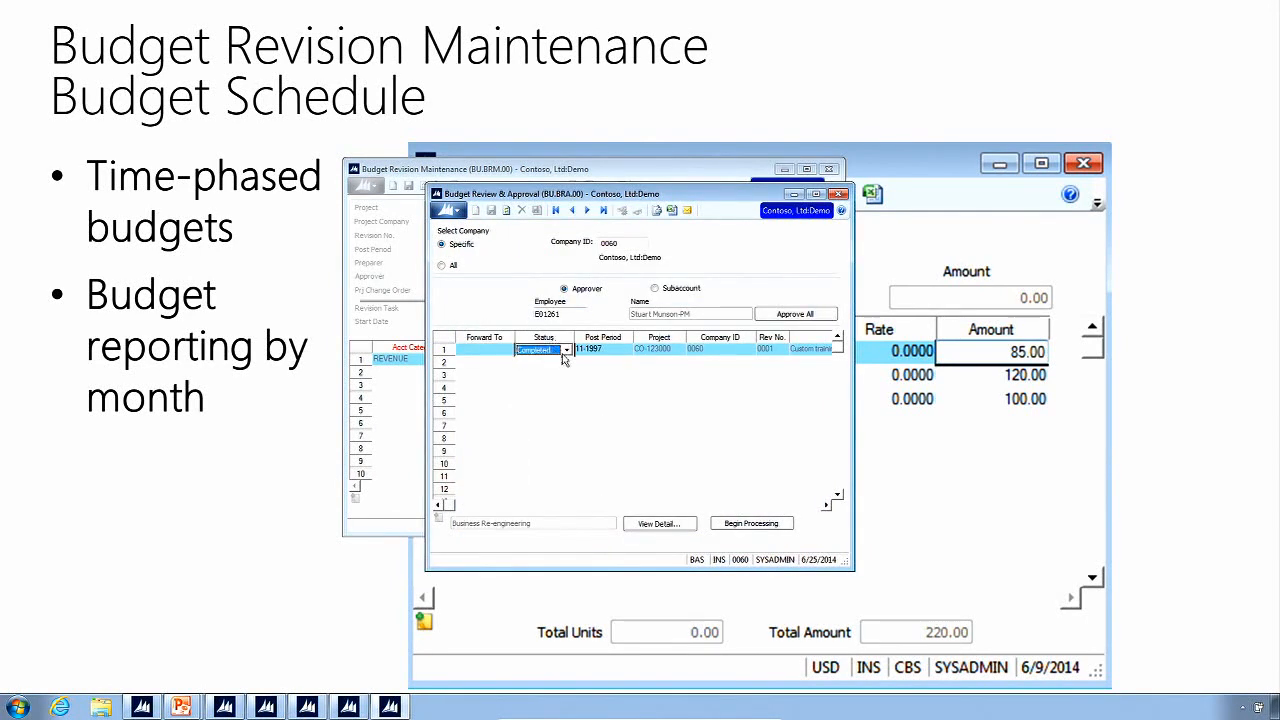
left_click(566, 350)
left_click(577, 273)
left_click(792, 195)
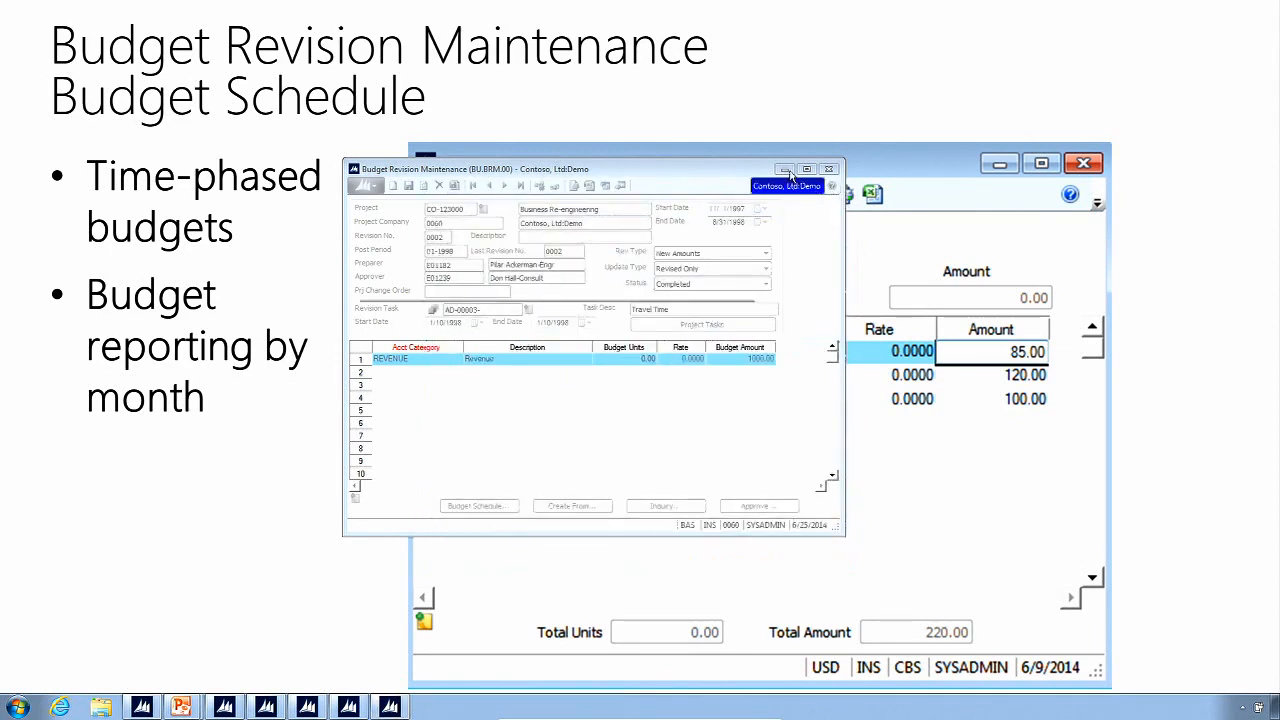
left_click(786, 170)
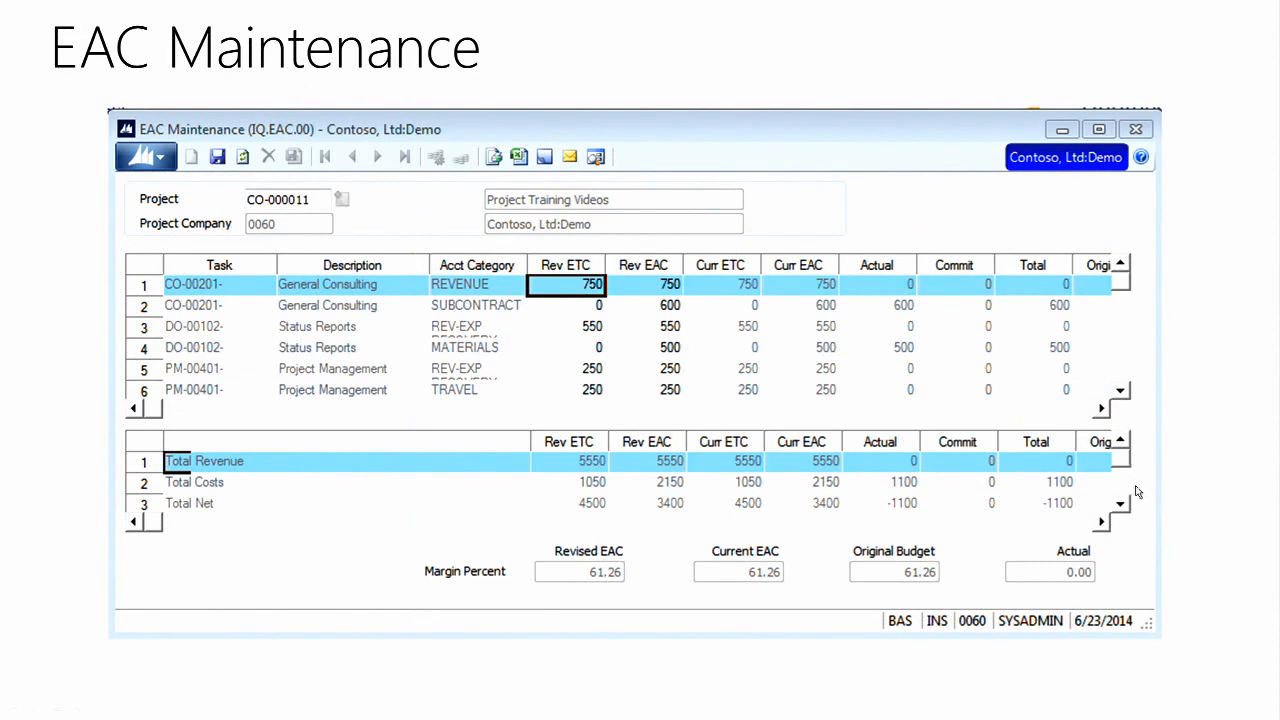
Switch from the slide show to the Dynamics SL main window and open EAC Maintenance from the Analyzer module
key("alt+Tab")
key("alt+Tab")
key("alt+Tab")
key("alt+Tab")
key("alt+Tab")
key("alt+Tab")
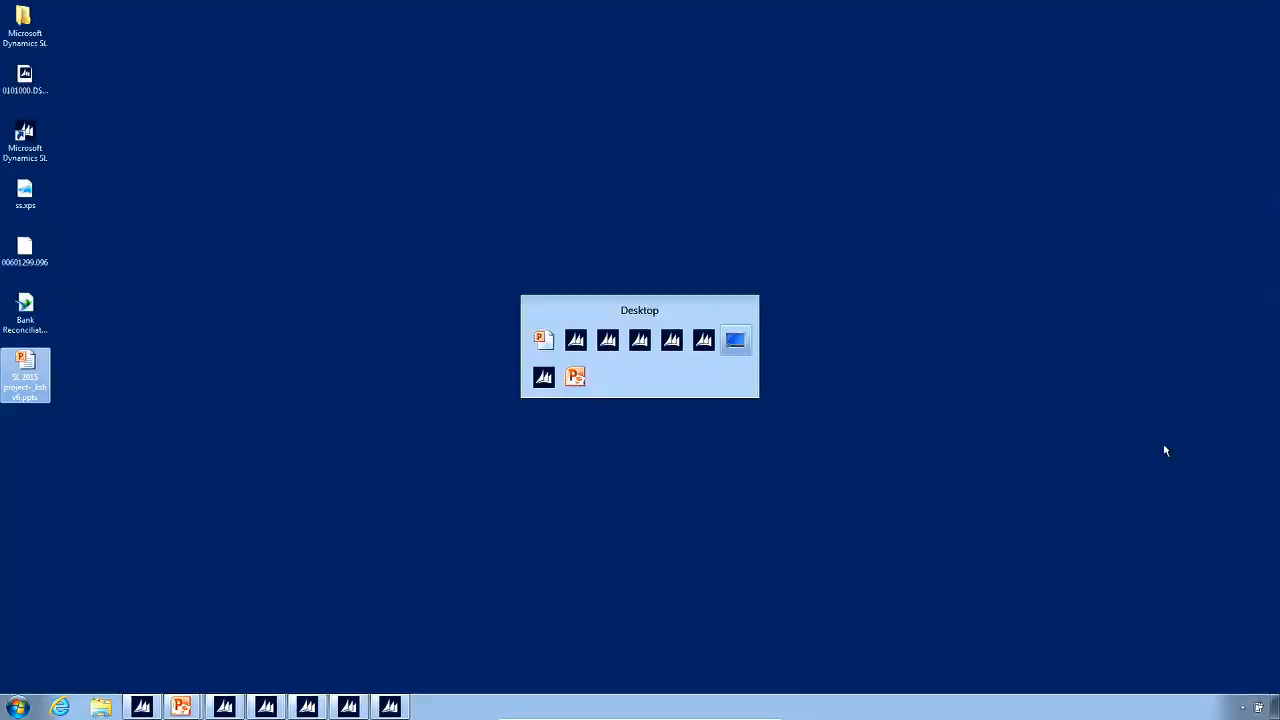
left_click(150, 710)
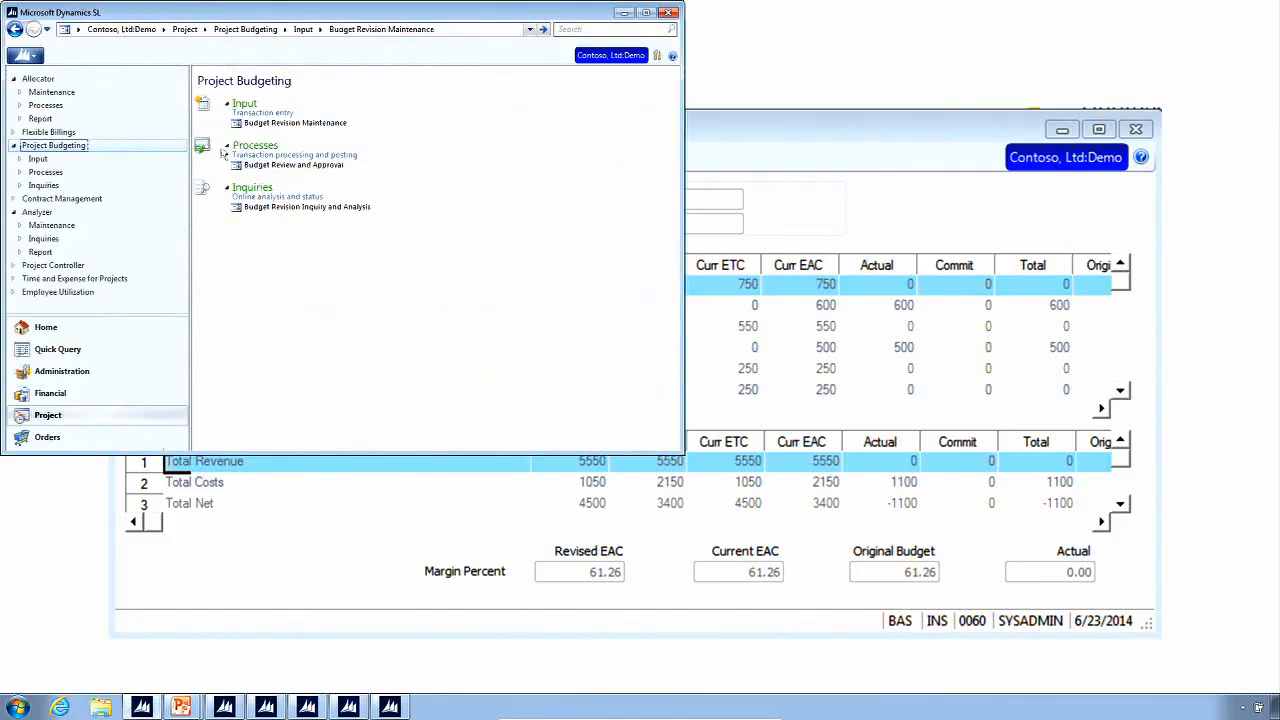
left_click(74, 212)
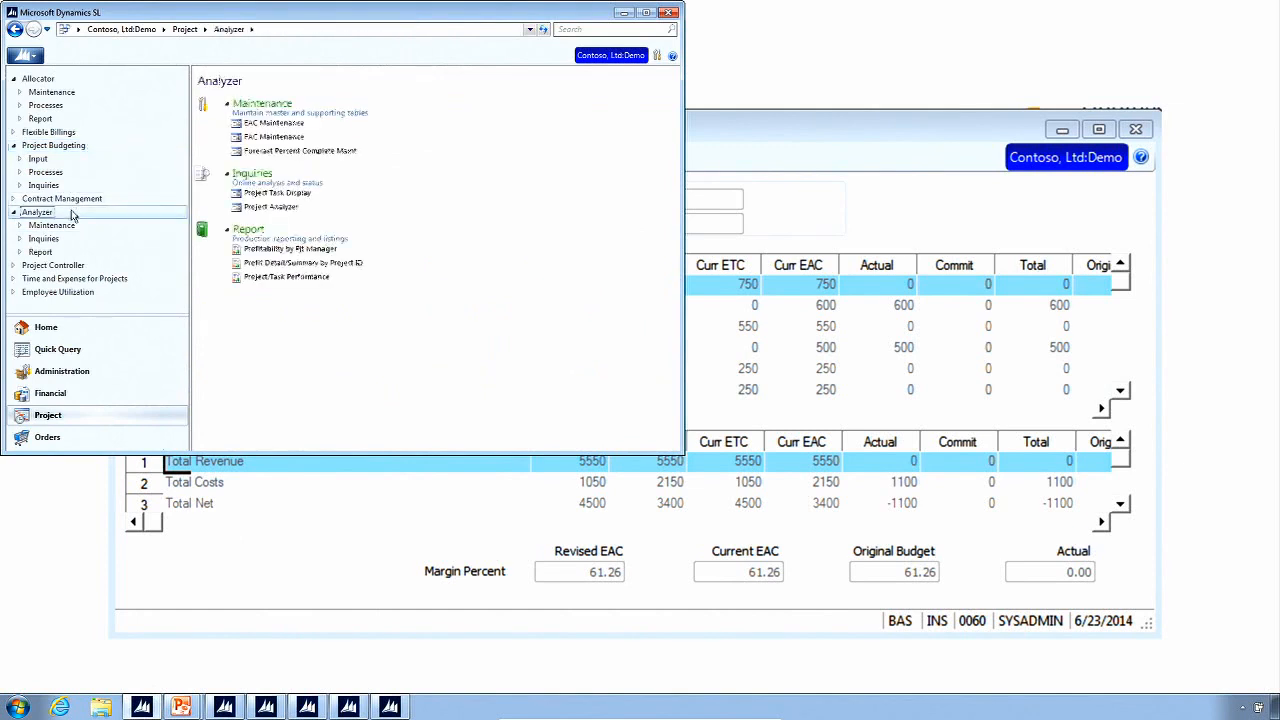
left_click(270, 124)
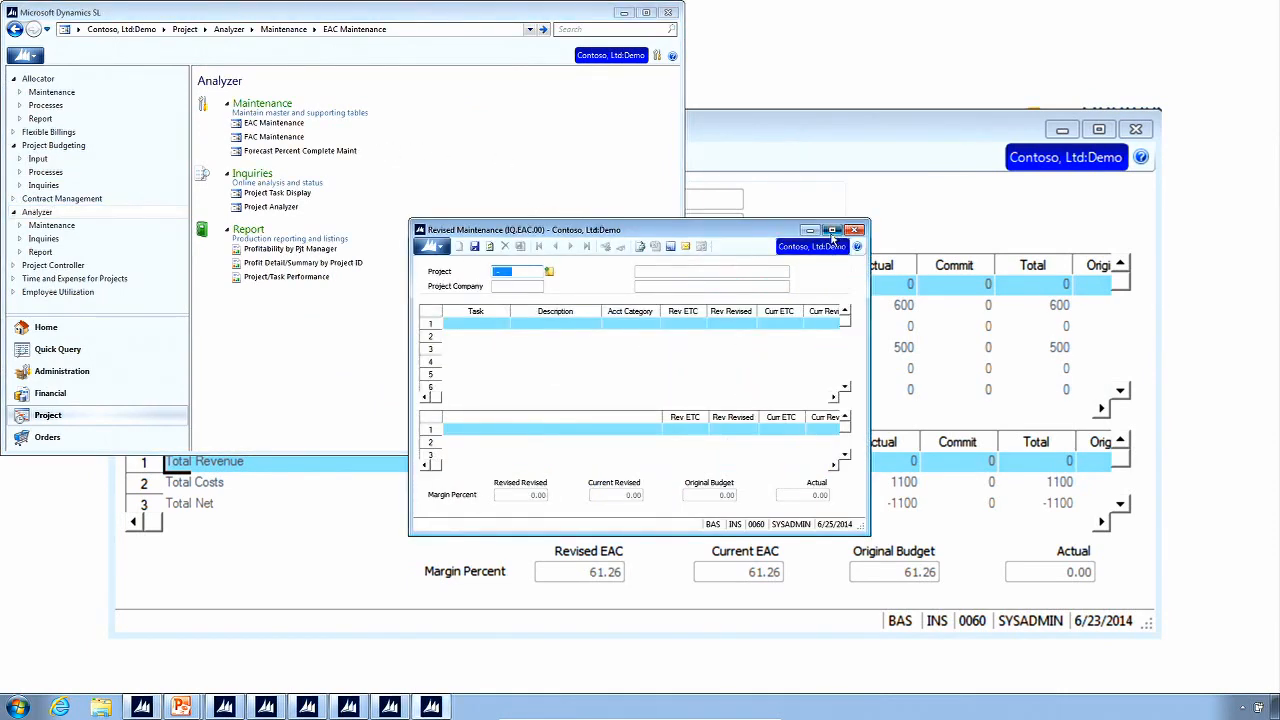
Maximize the maintenance window and load project CO-123000, Business Re-engineering
left_click(831, 232)
left_click(113, 47)
key("F3")
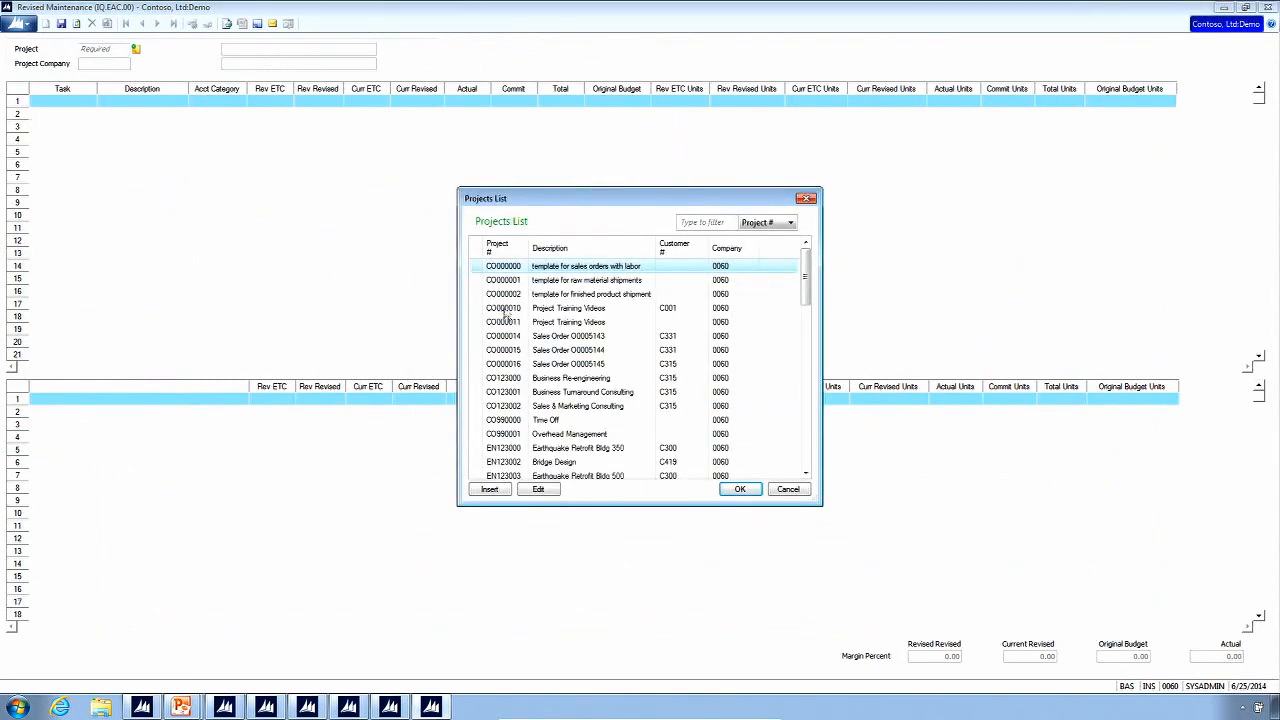
double_click(512, 379)
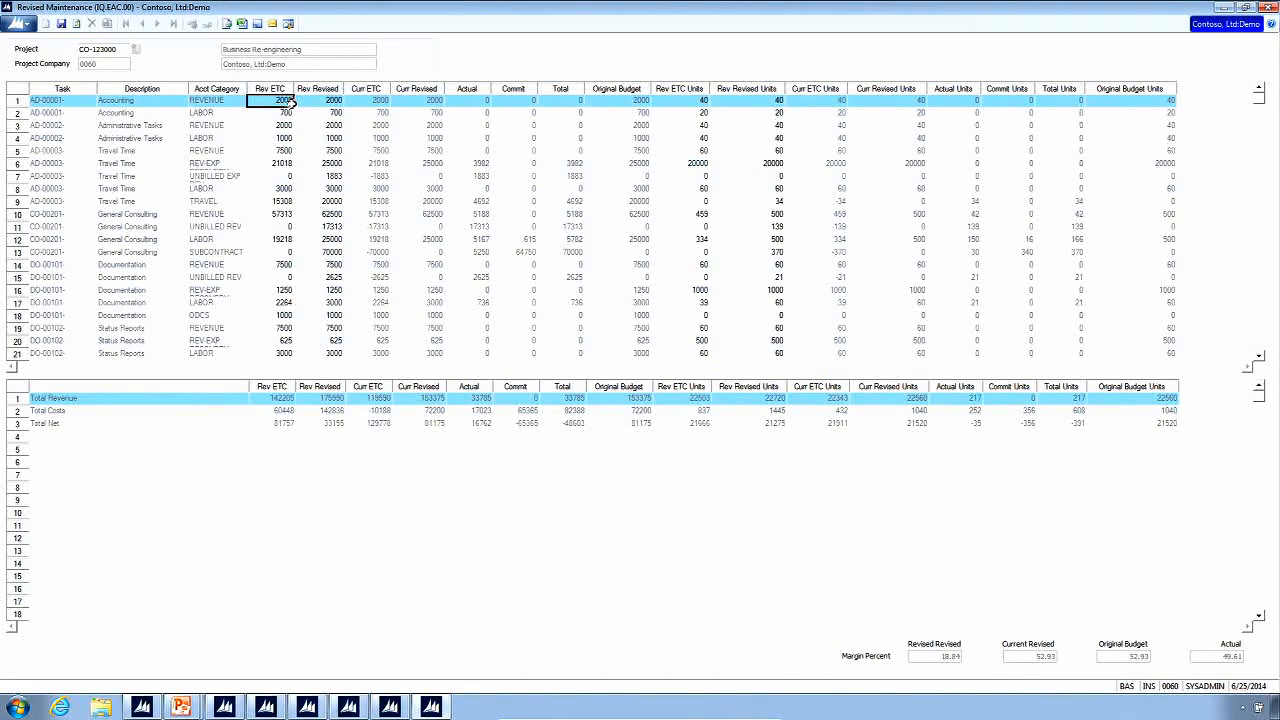
Examine the Rev ETC, Curr Revised, Actual, Commit and Rev Revised Units columns for the project's tasks
left_click_drag(268, 101, 282, 275)
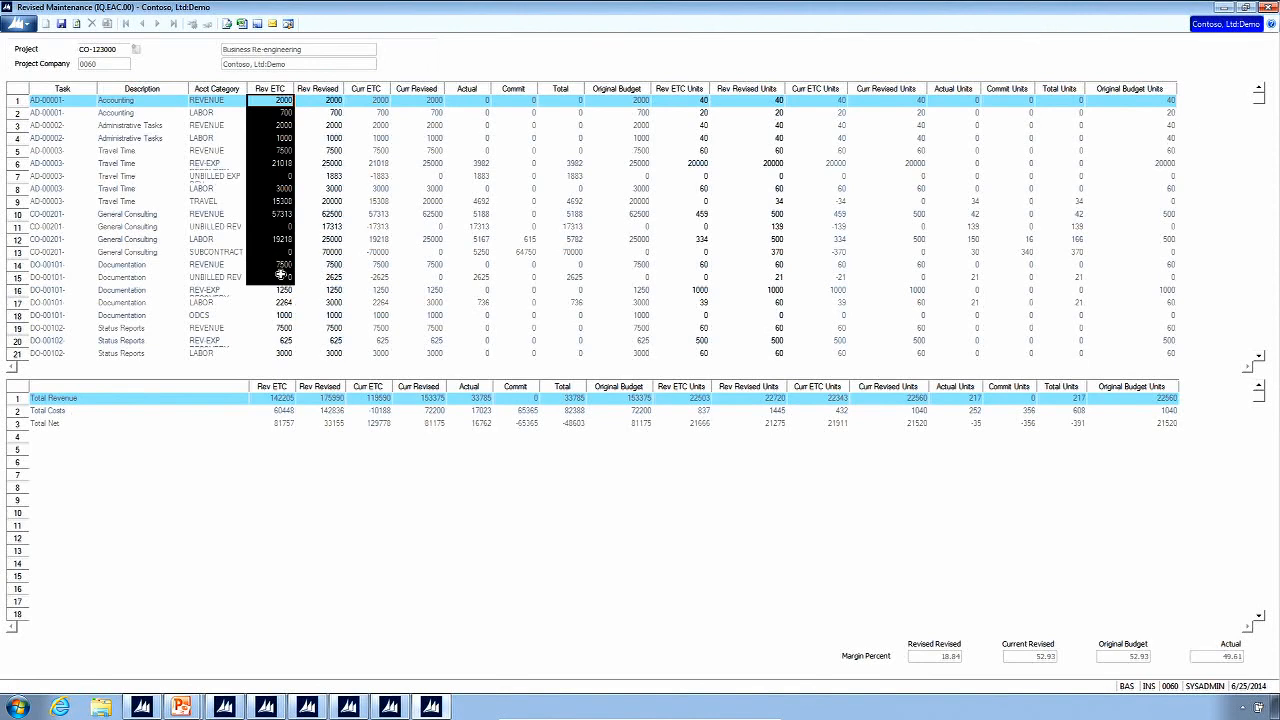
left_click(428, 101)
left_click_drag(430, 114, 435, 243)
left_click_drag(474, 99, 476, 331)
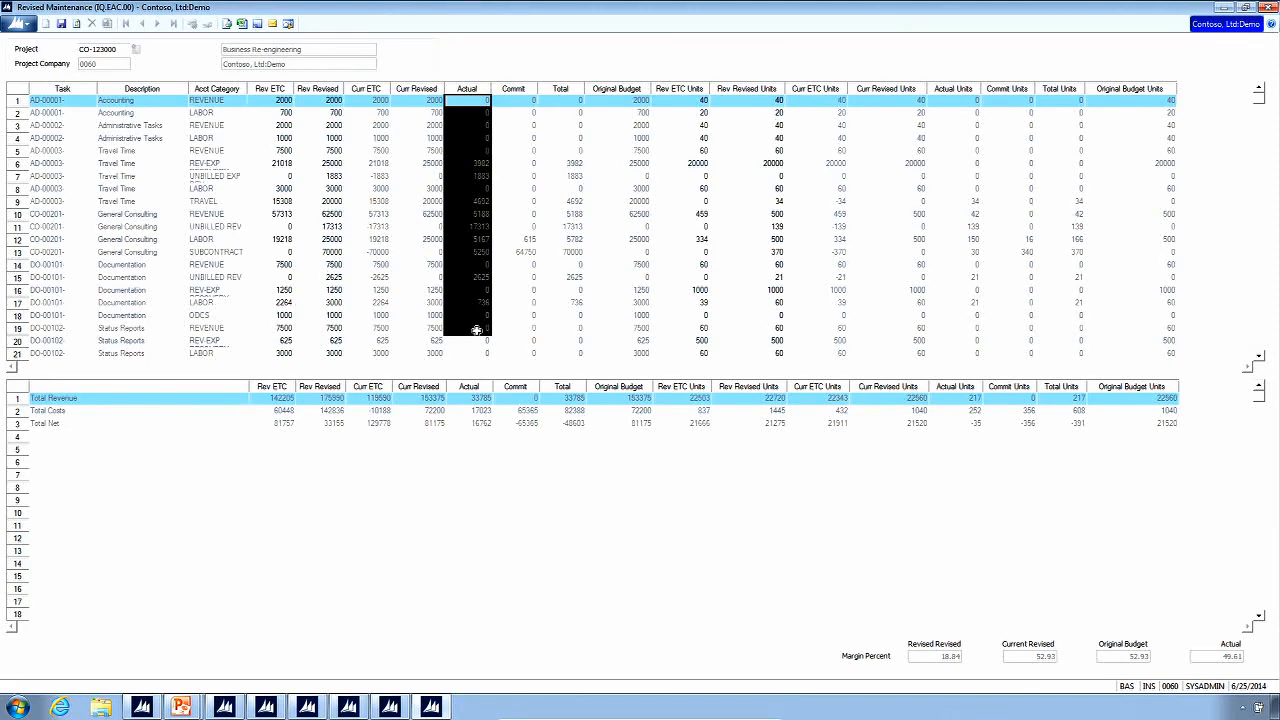
left_click_drag(516, 101, 519, 324)
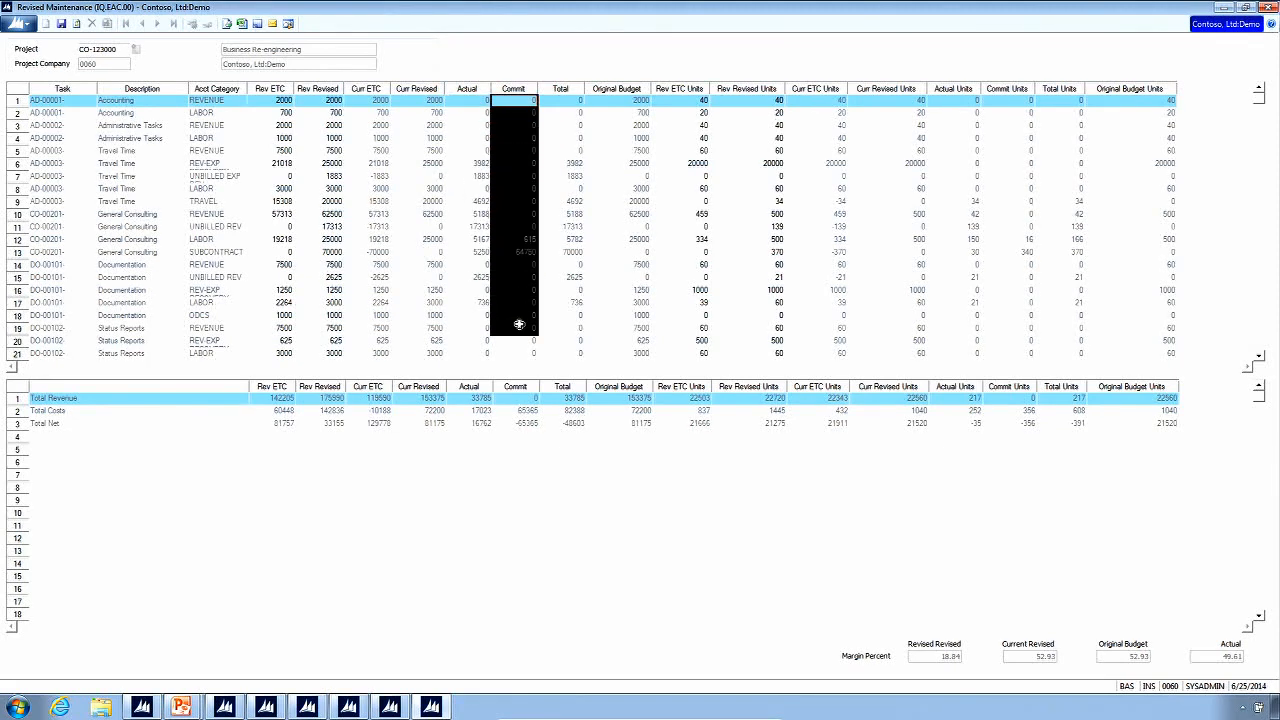
left_click(523, 101)
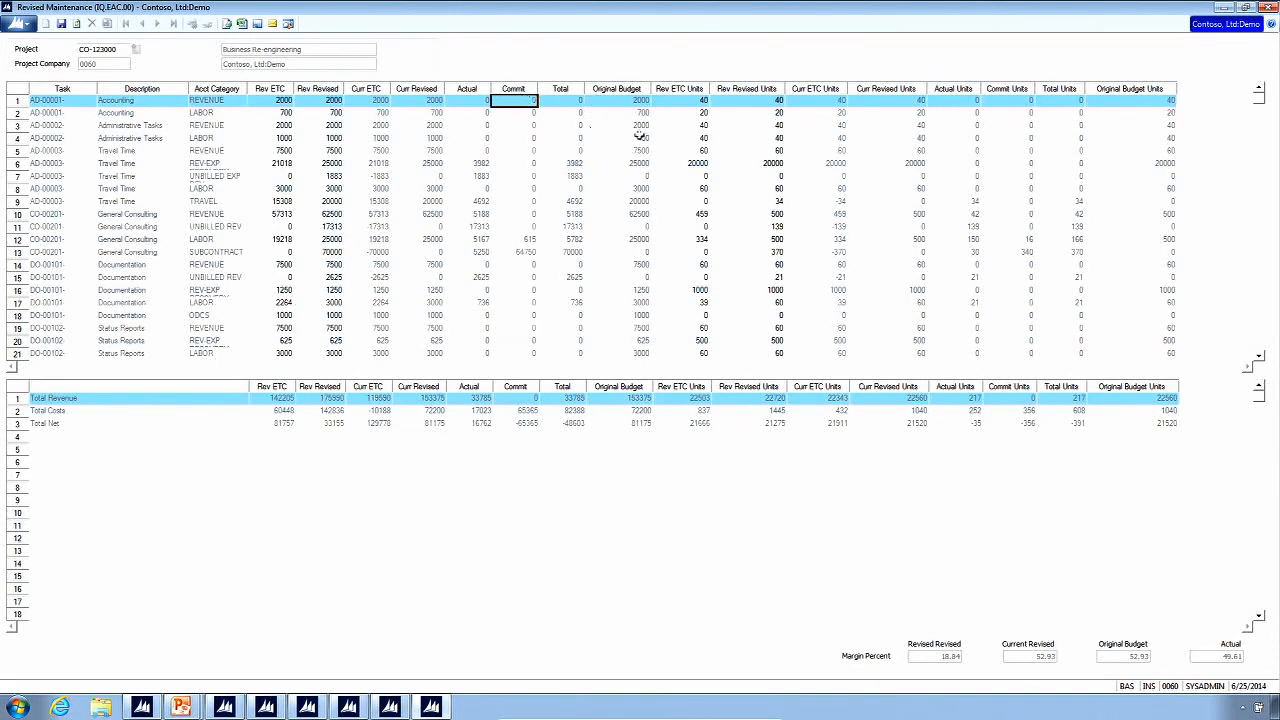
left_click(756, 101)
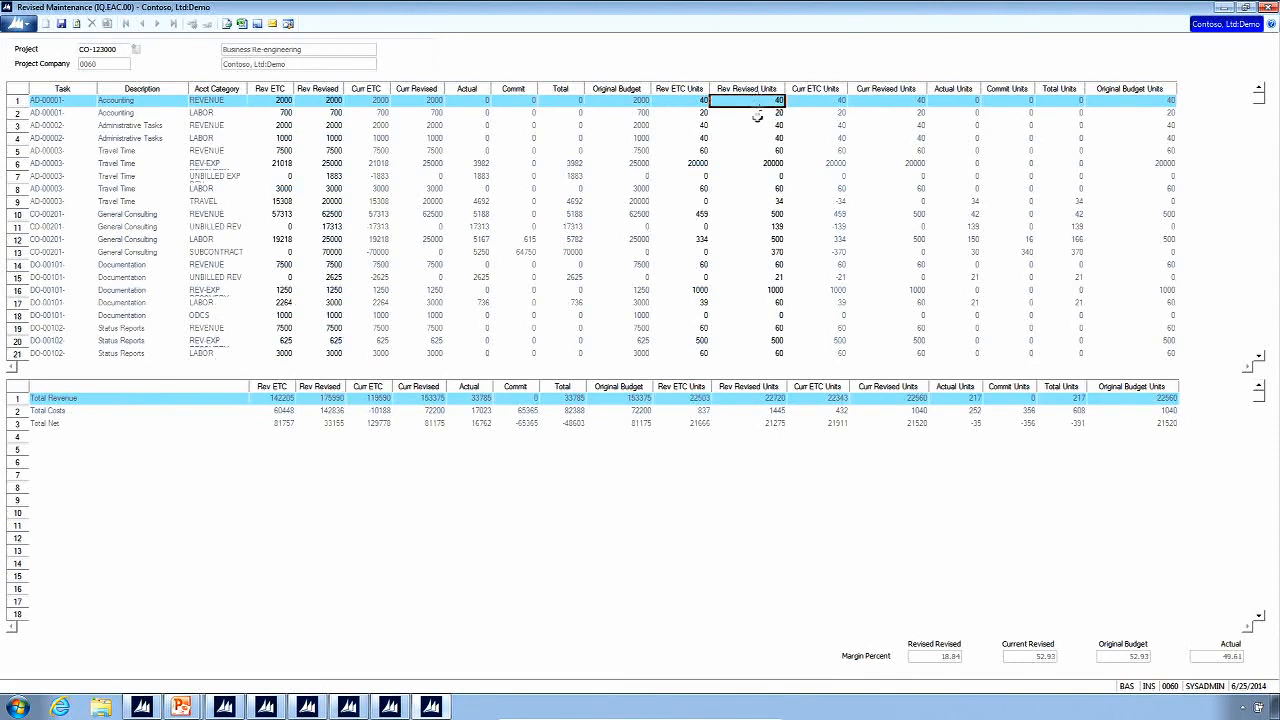
Set the Rev ETC of the AD-00001 Accounting REVENUE line to 3000 and look over the other Rev ETC amounts
left_click(286, 101)
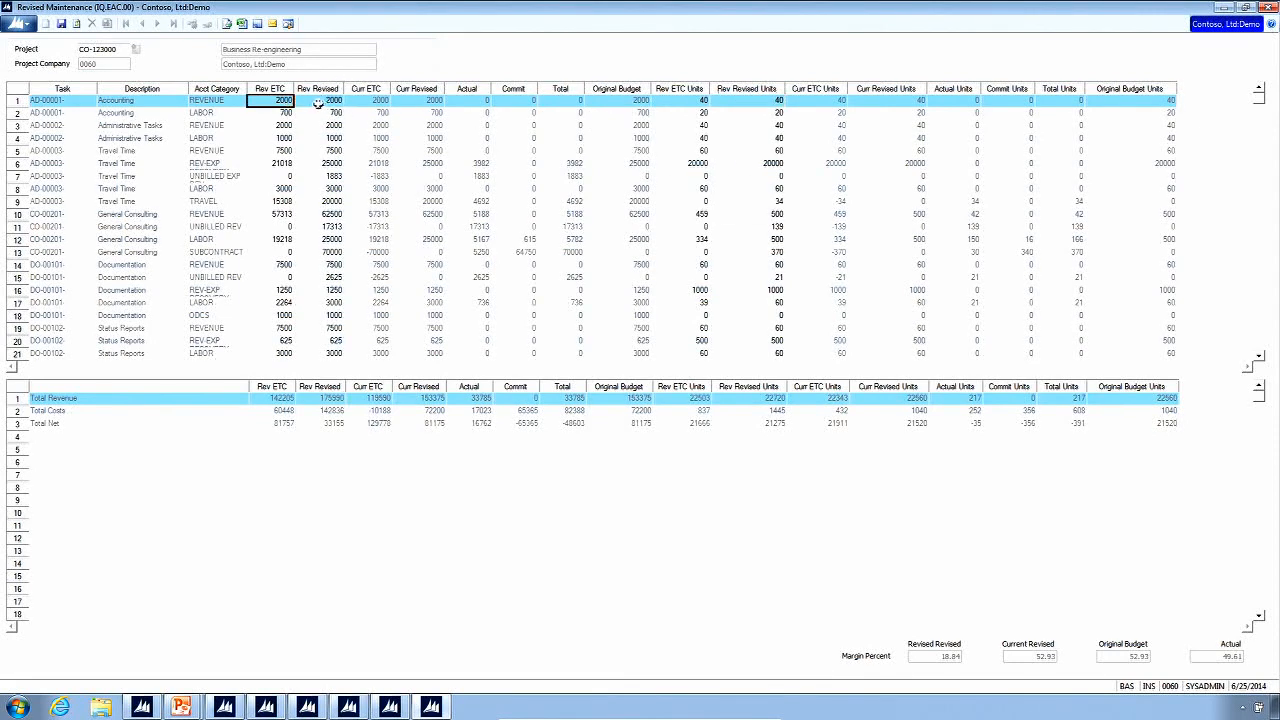
left_click(328, 101)
left_click(285, 101)
type("500")
key("Tab")
left_click_drag(276, 113, 280, 252)
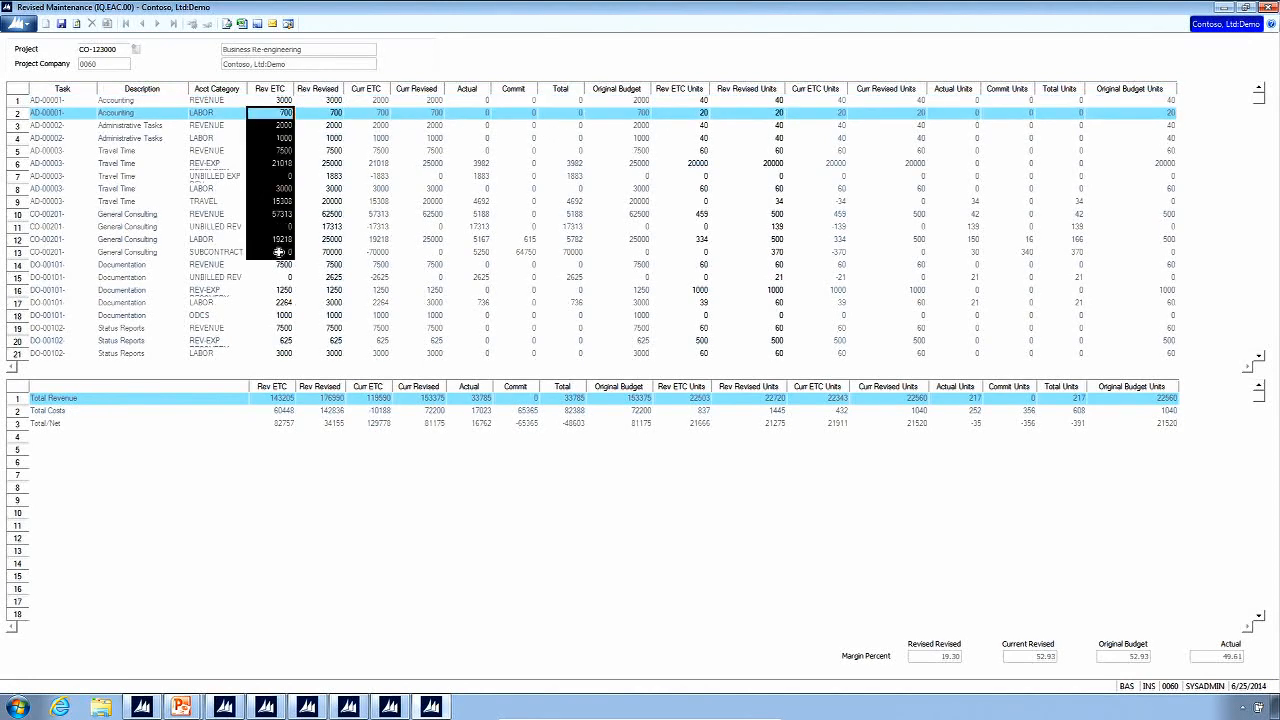
left_click(282, 126)
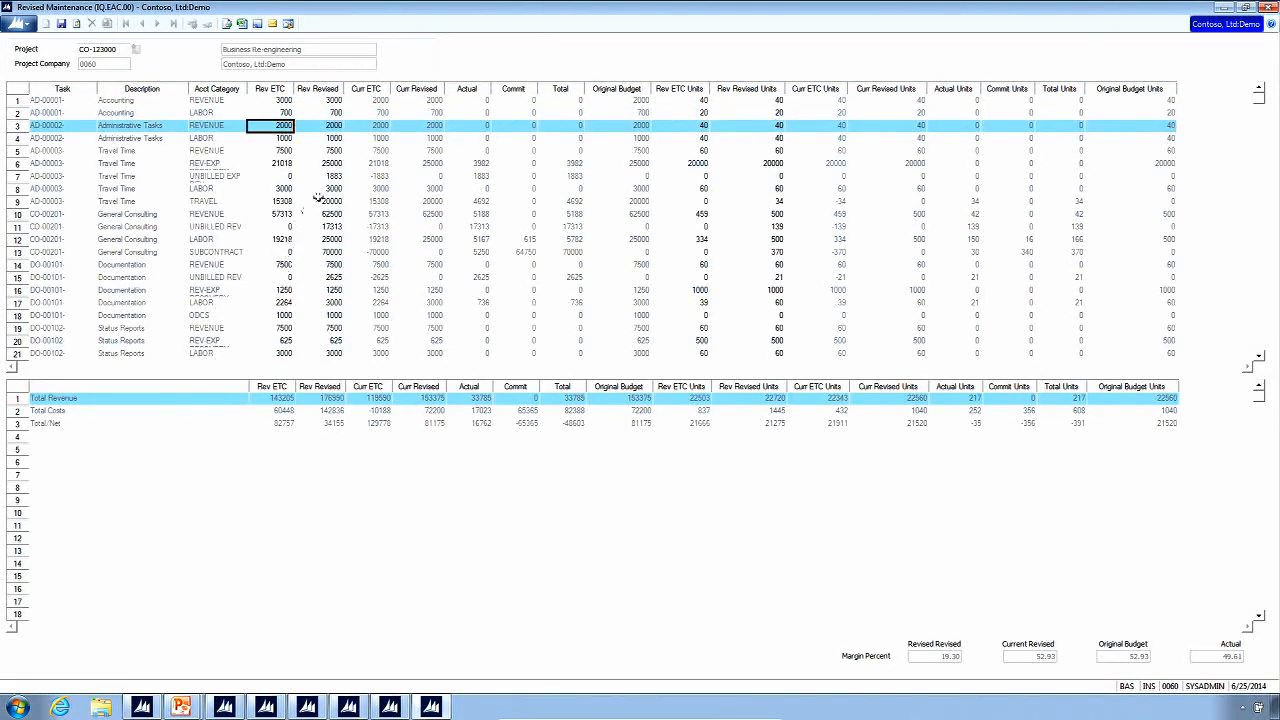
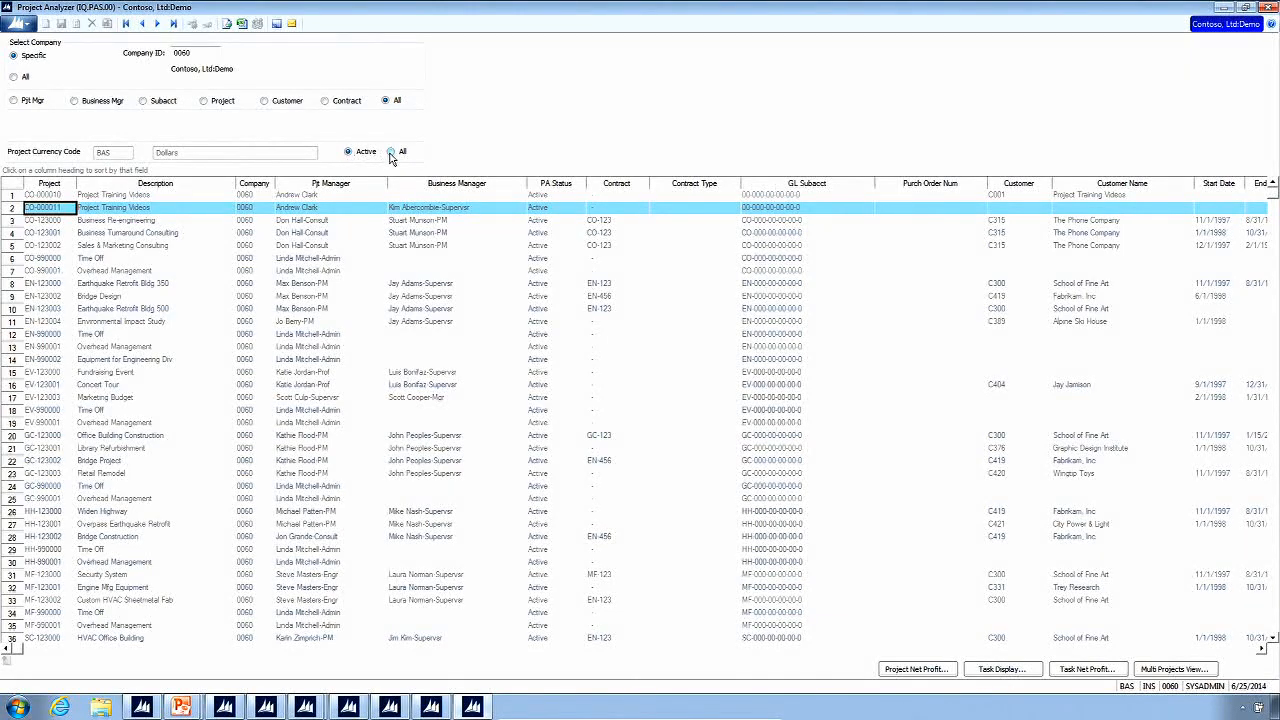
Compare all with active projects in Project Analyzer, keep Active, and filter the list by customer School of Fine Art
left_click(391, 153)
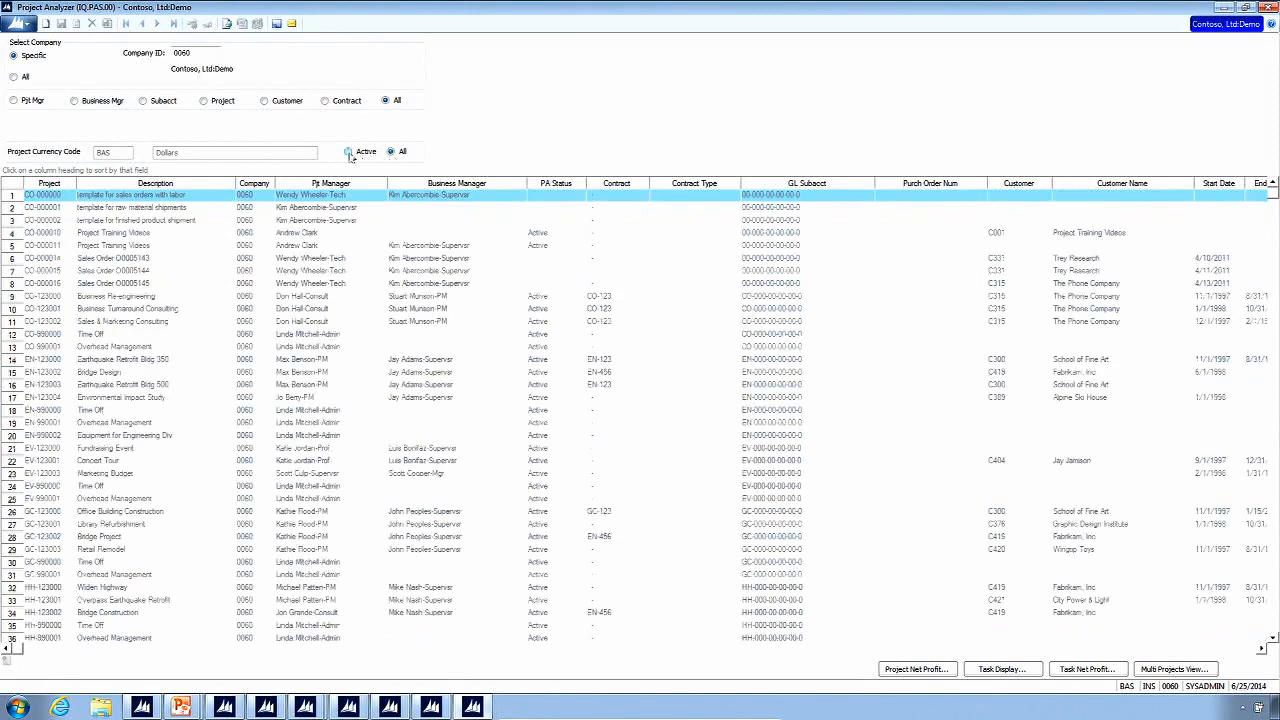
left_click(348, 152)
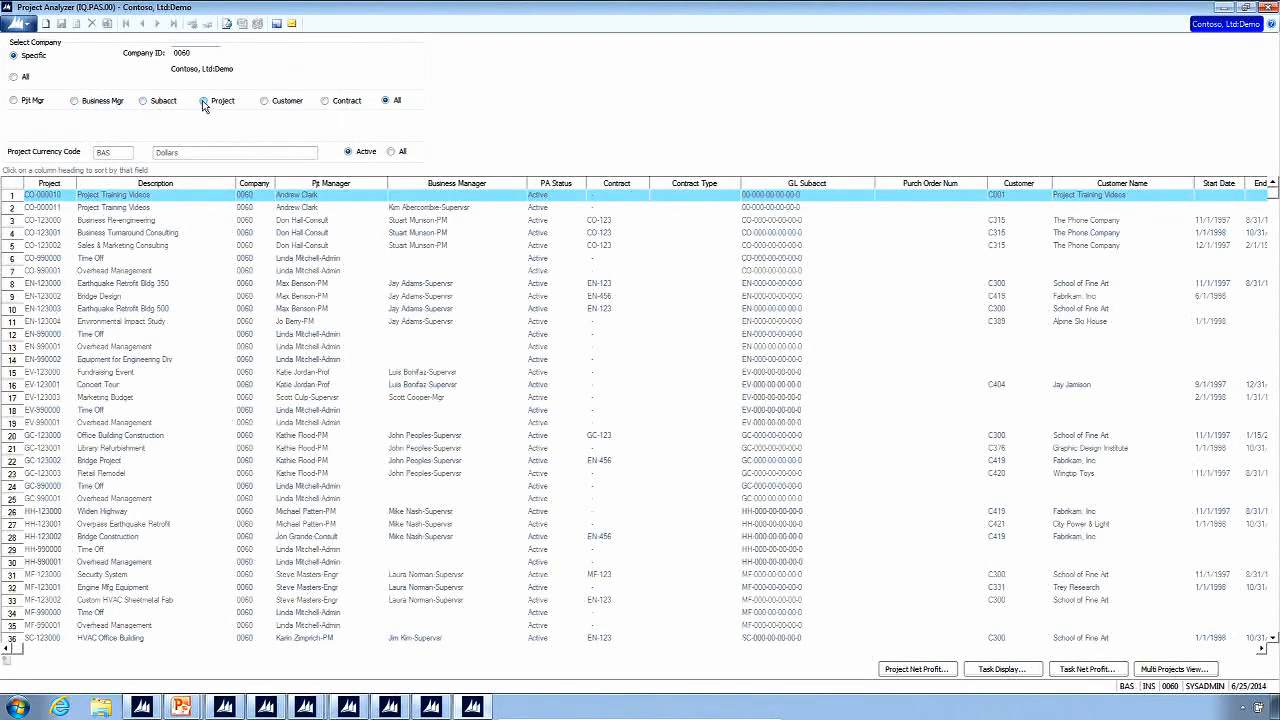
left_click(263, 102)
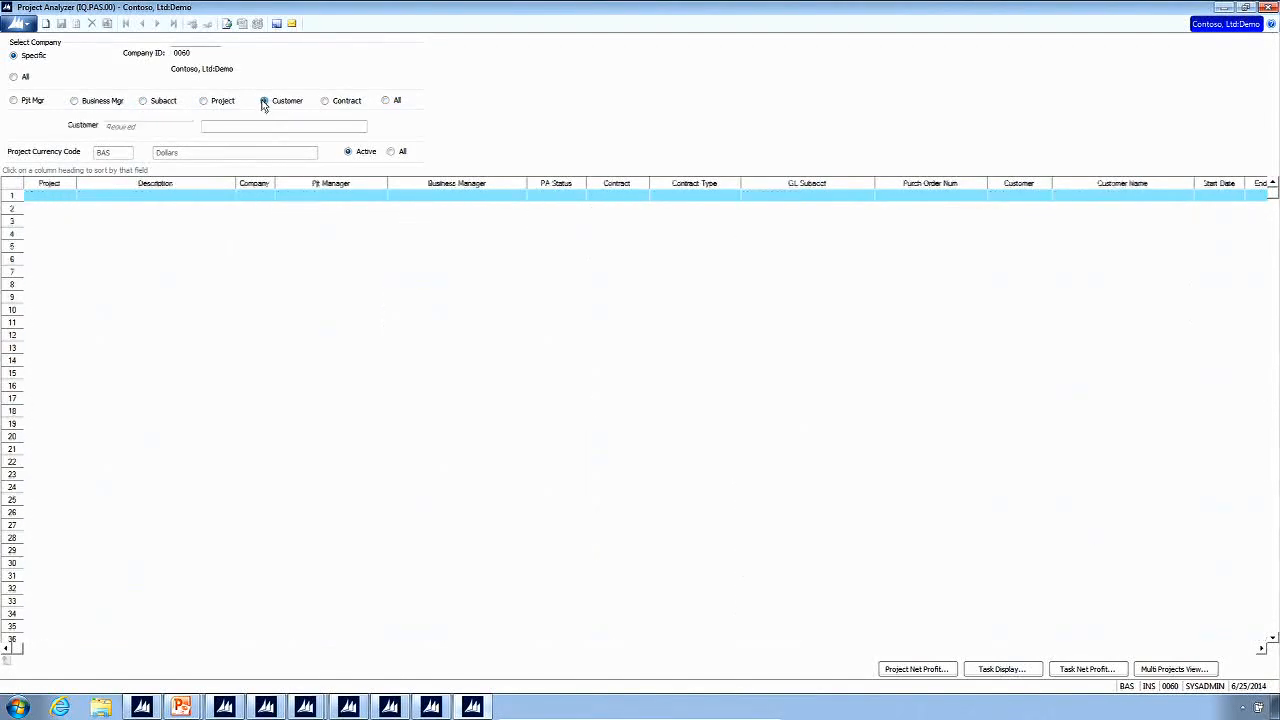
left_click(151, 127)
key("F3")
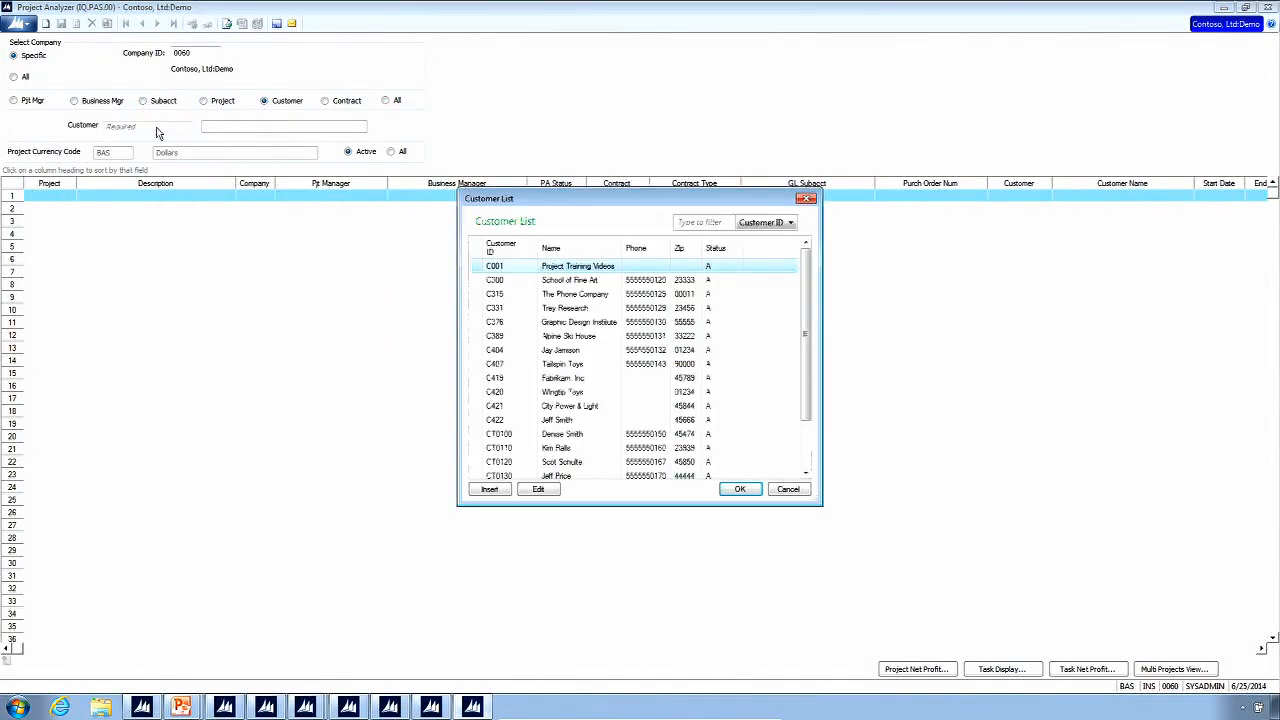
double_click(500, 281)
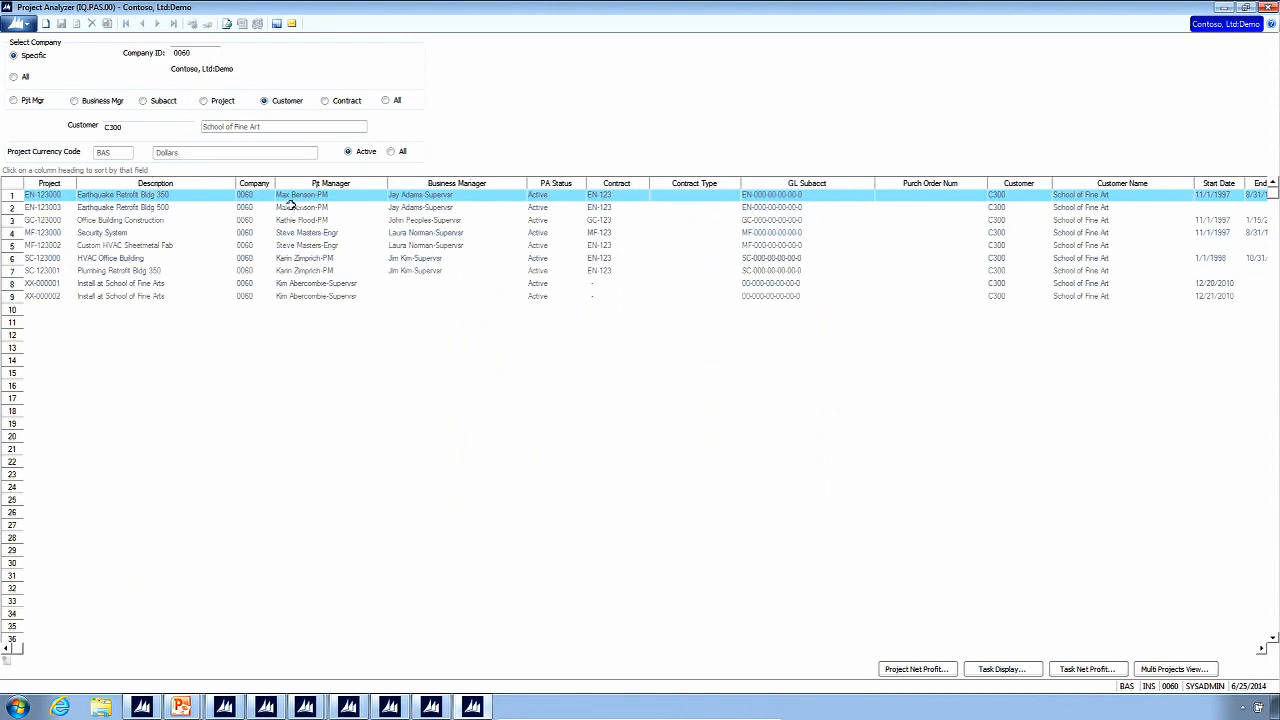
Examine the project manager, business manager and PA status columns, comparing this customer's list under All and Active
left_click_drag(310, 196, 311, 262)
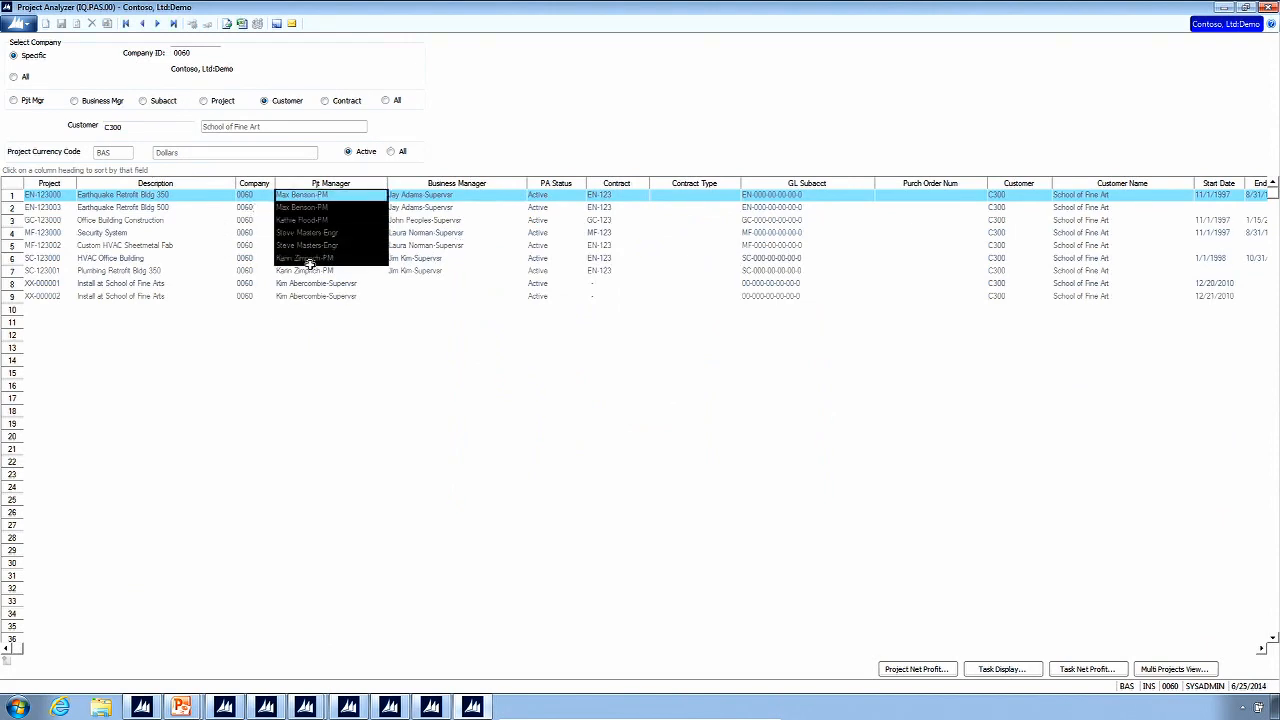
left_click(412, 196)
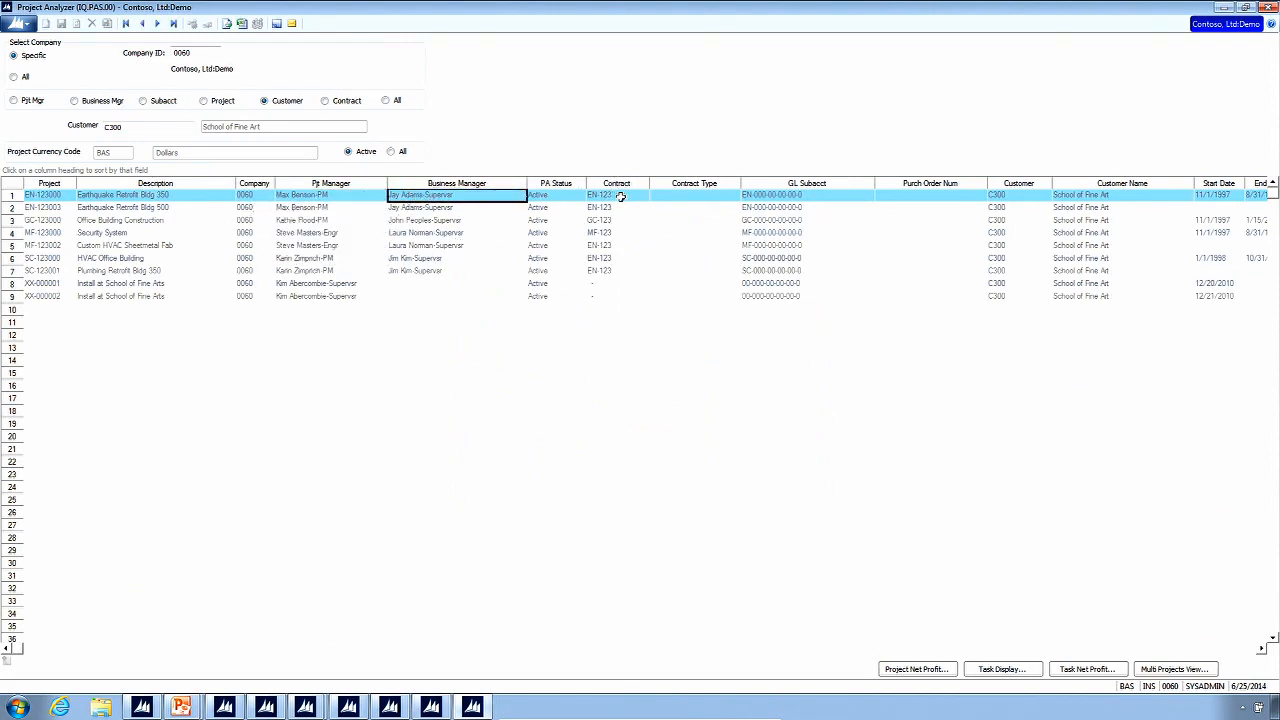
left_click(555, 207)
left_click(403, 151)
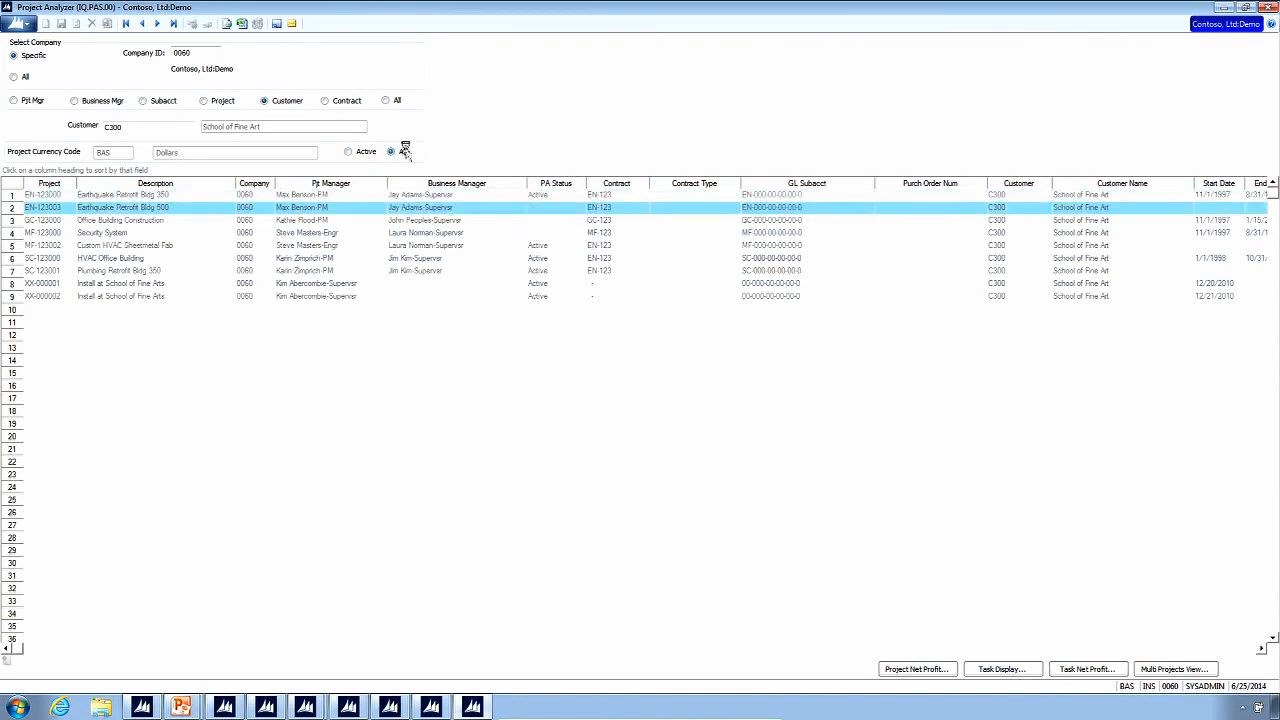
left_click(349, 152)
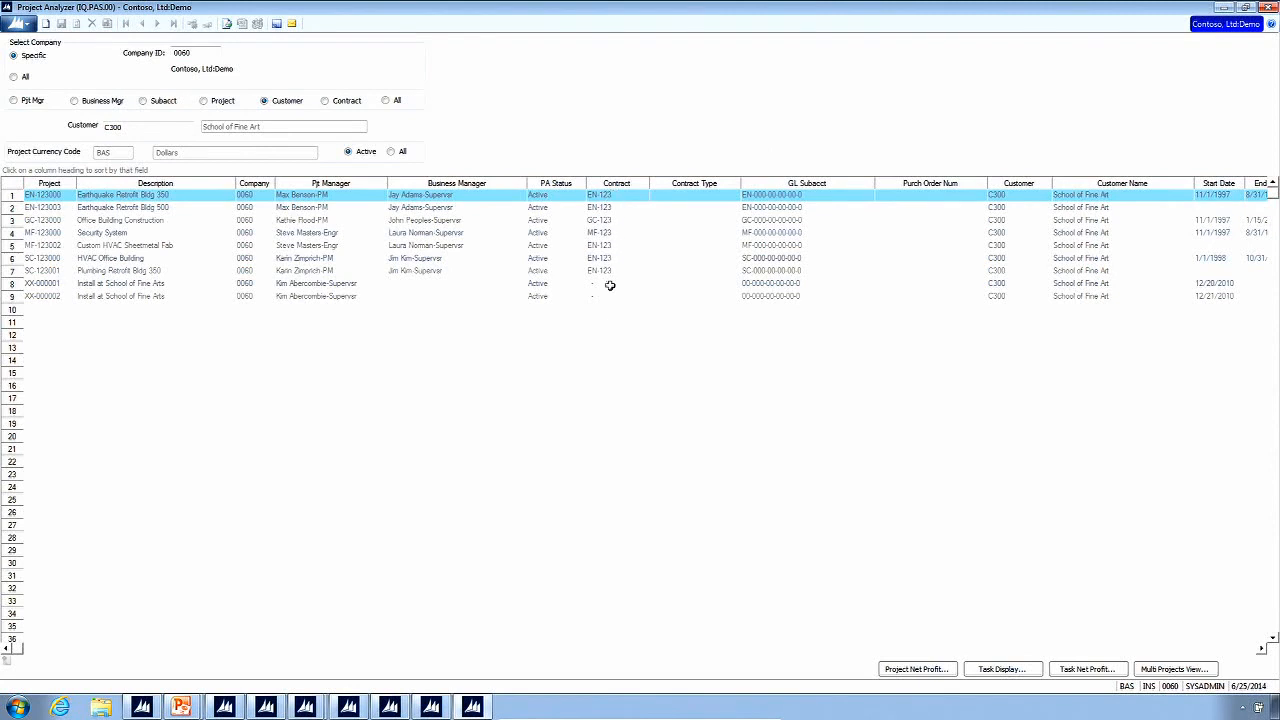
Examine the contract and GL subaccount entries and the remaining columns through Location for the customer's projects
left_click(602, 222)
left_click(604, 233)
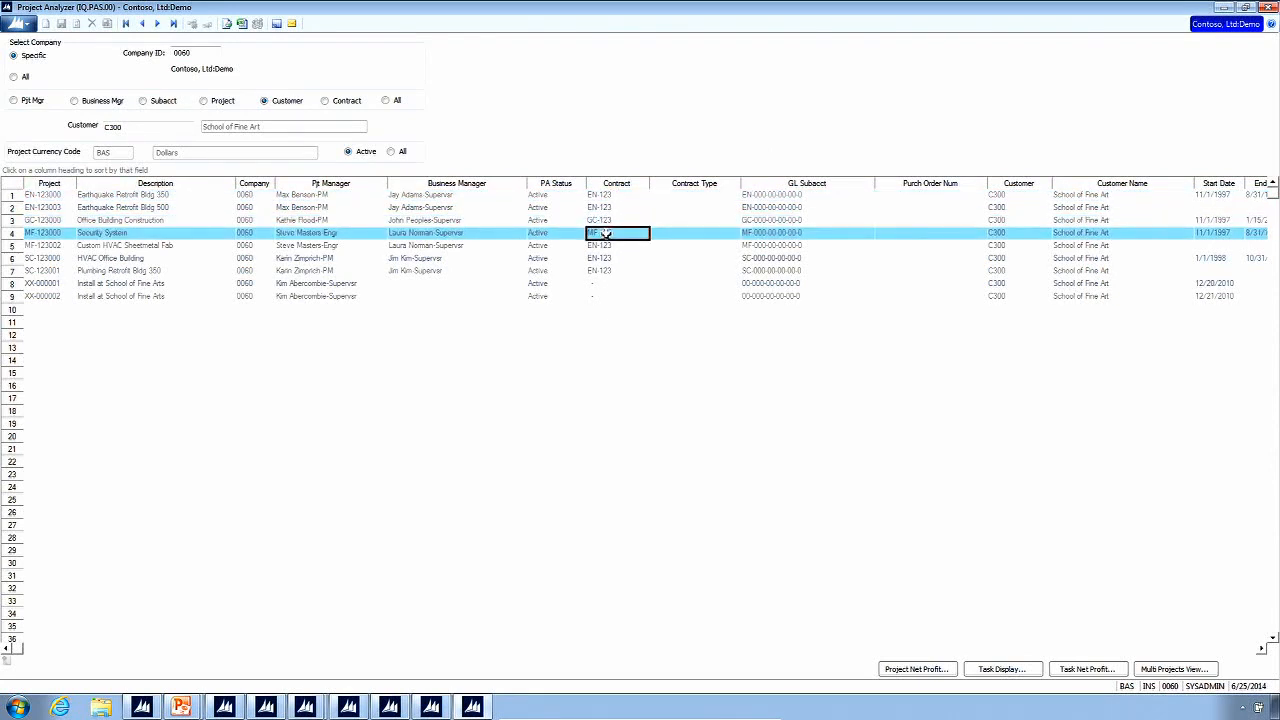
left_click(774, 206)
left_click(612, 196)
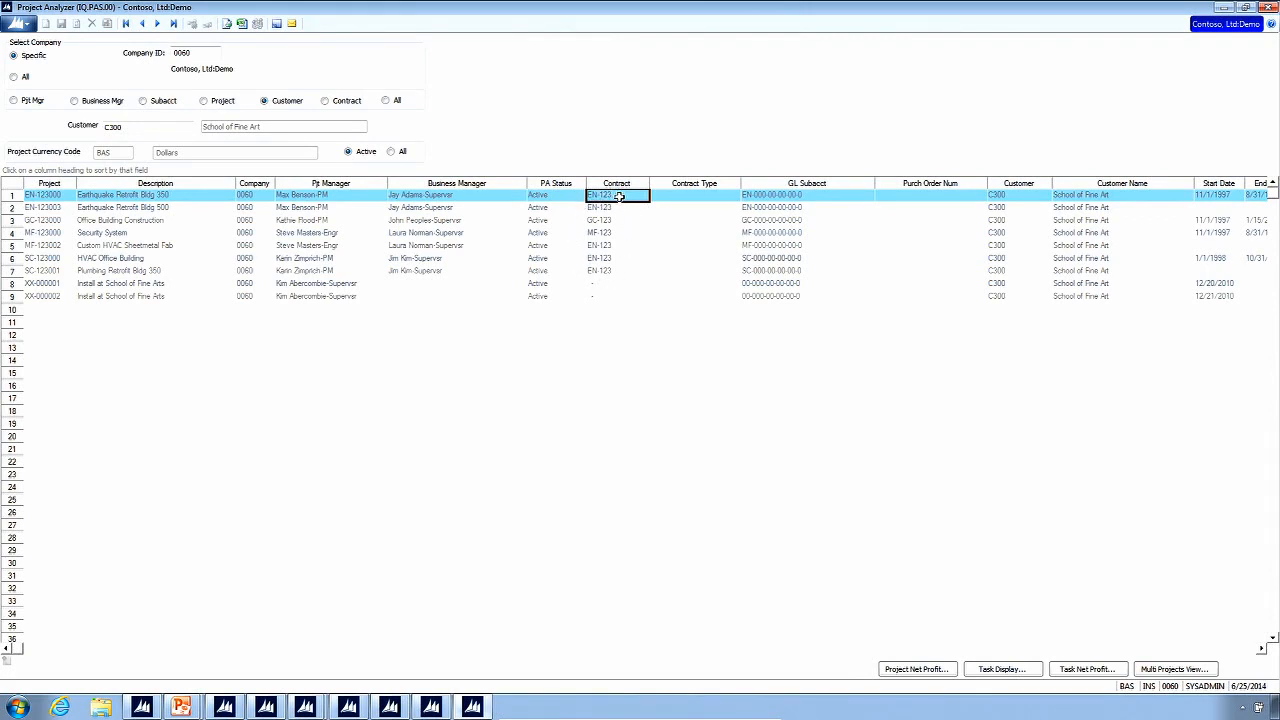
left_click(813, 197)
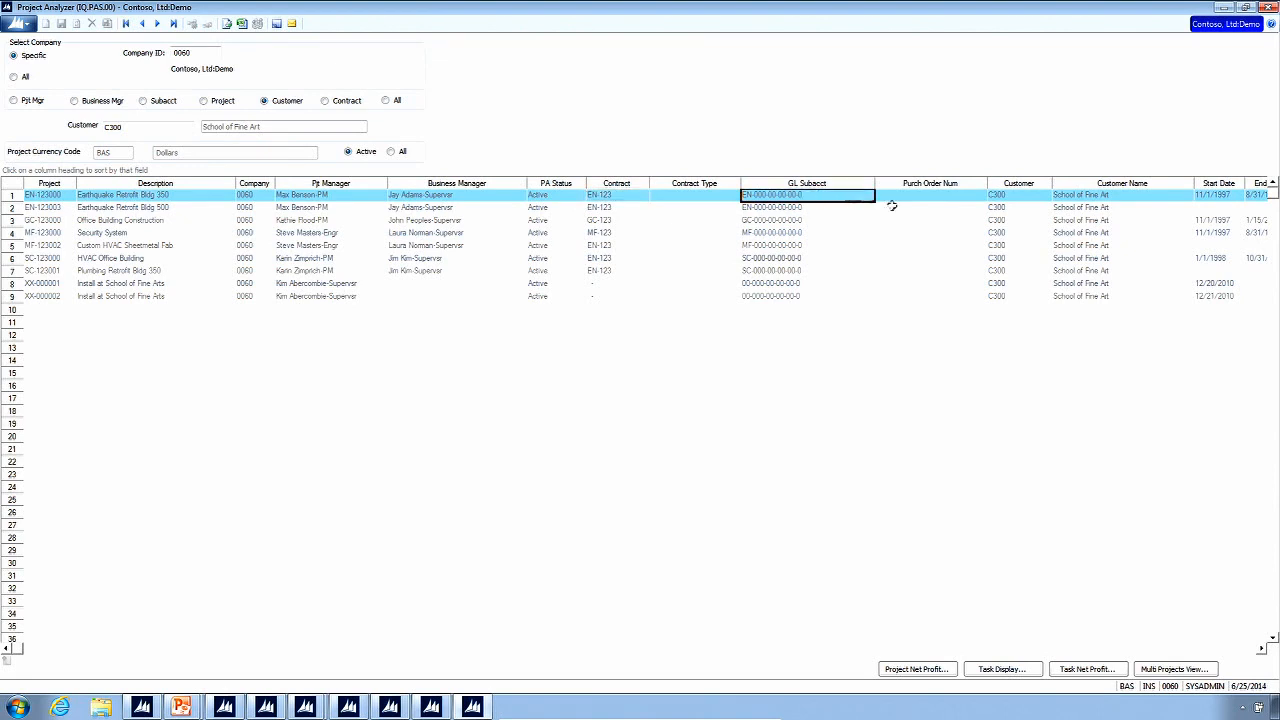
left_click(1190, 653)
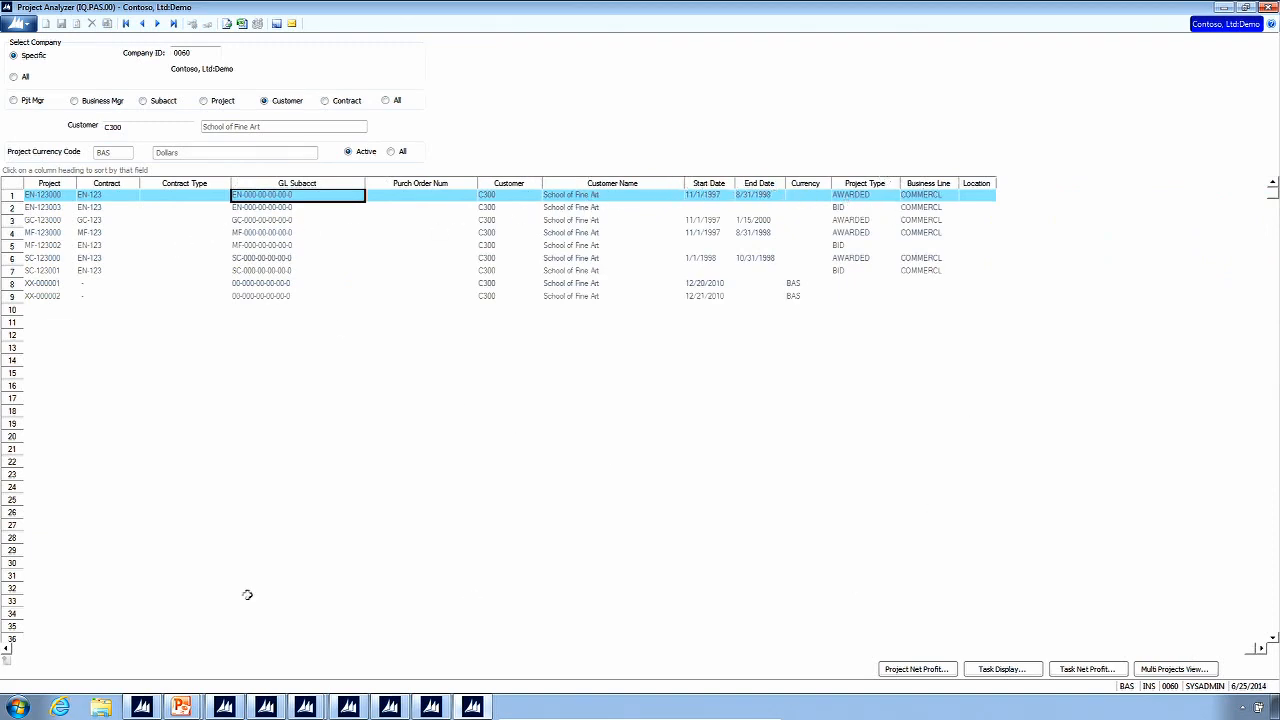
left_click(51, 649)
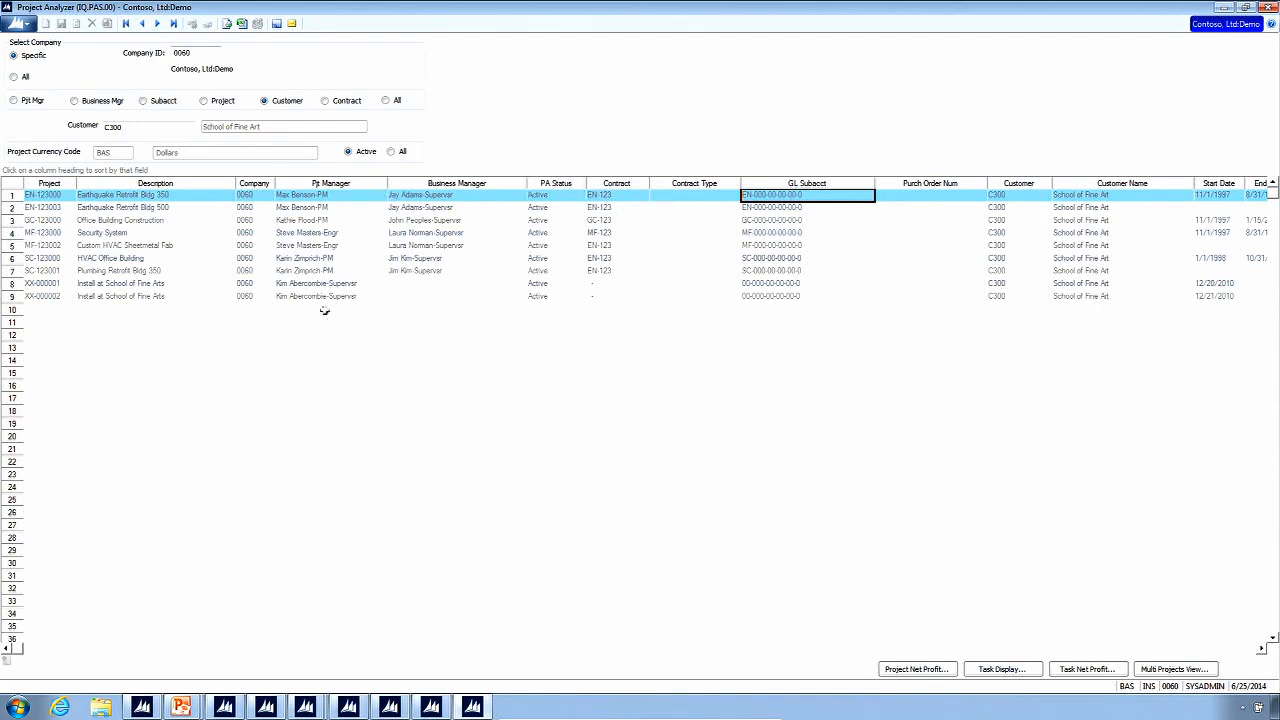
Open the Multi Projects View for the customer's projects, maximize it, and narrow the Description column
left_click(1166, 670)
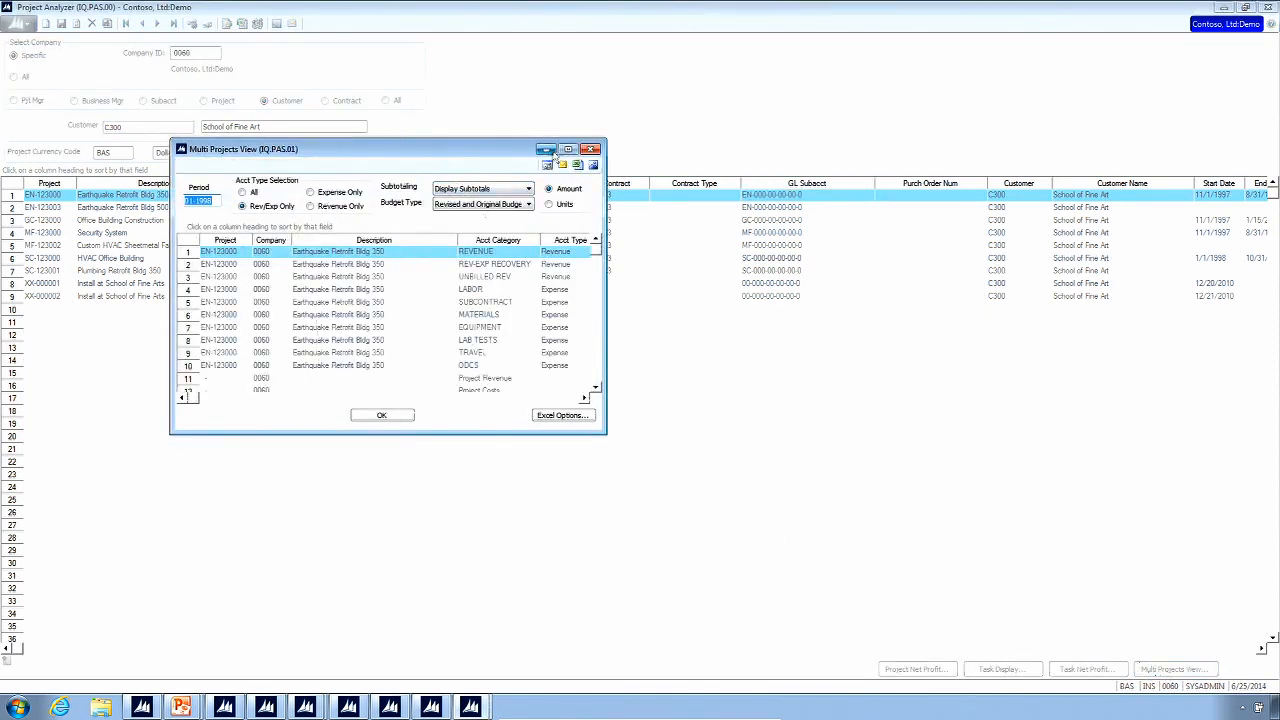
left_click(568, 149)
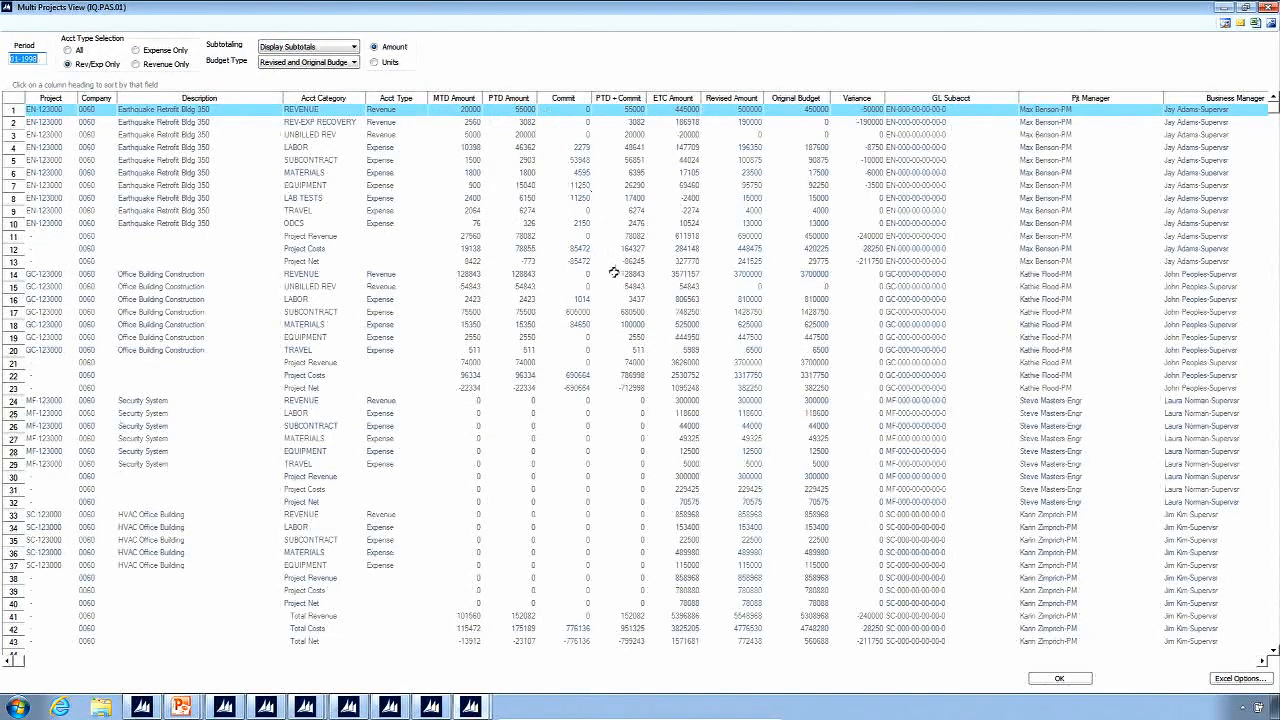
left_click_drag(282, 99, 230, 99)
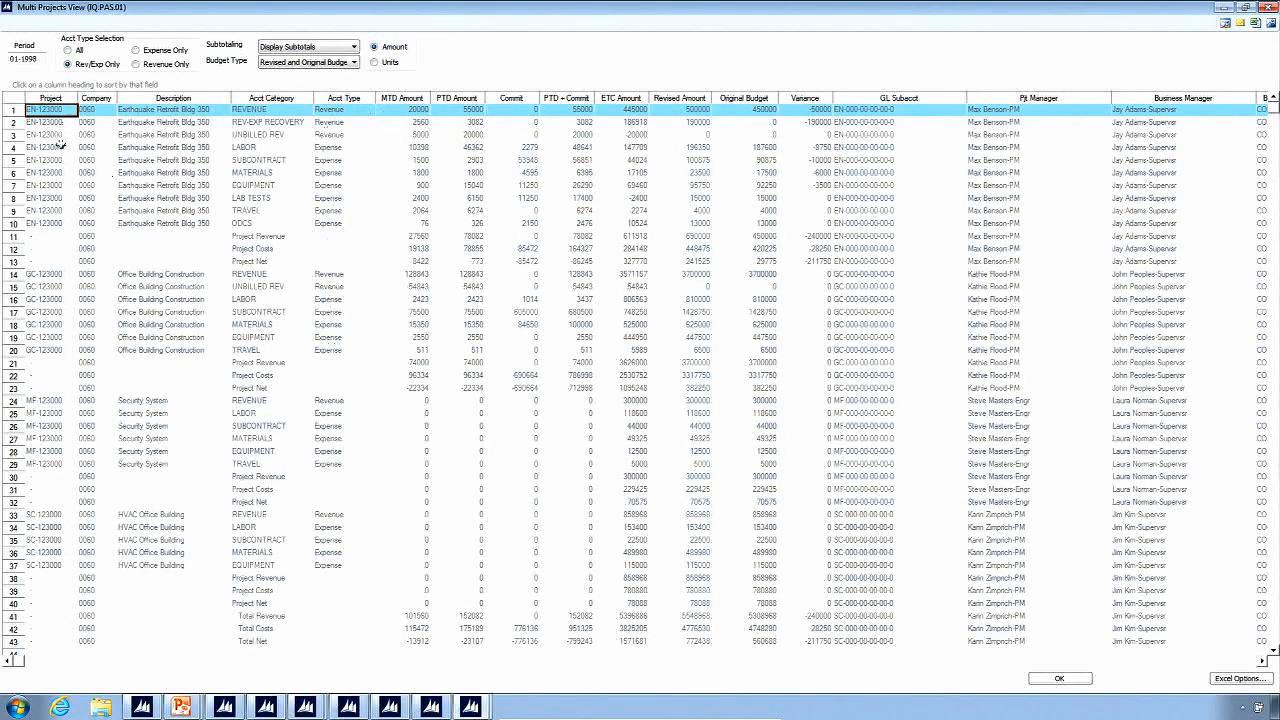
Examine the Project Revenue, Project Costs and Project Net subtotals in the MTD Amount column for project EN-123000
left_click(262, 236)
left_click(420, 236)
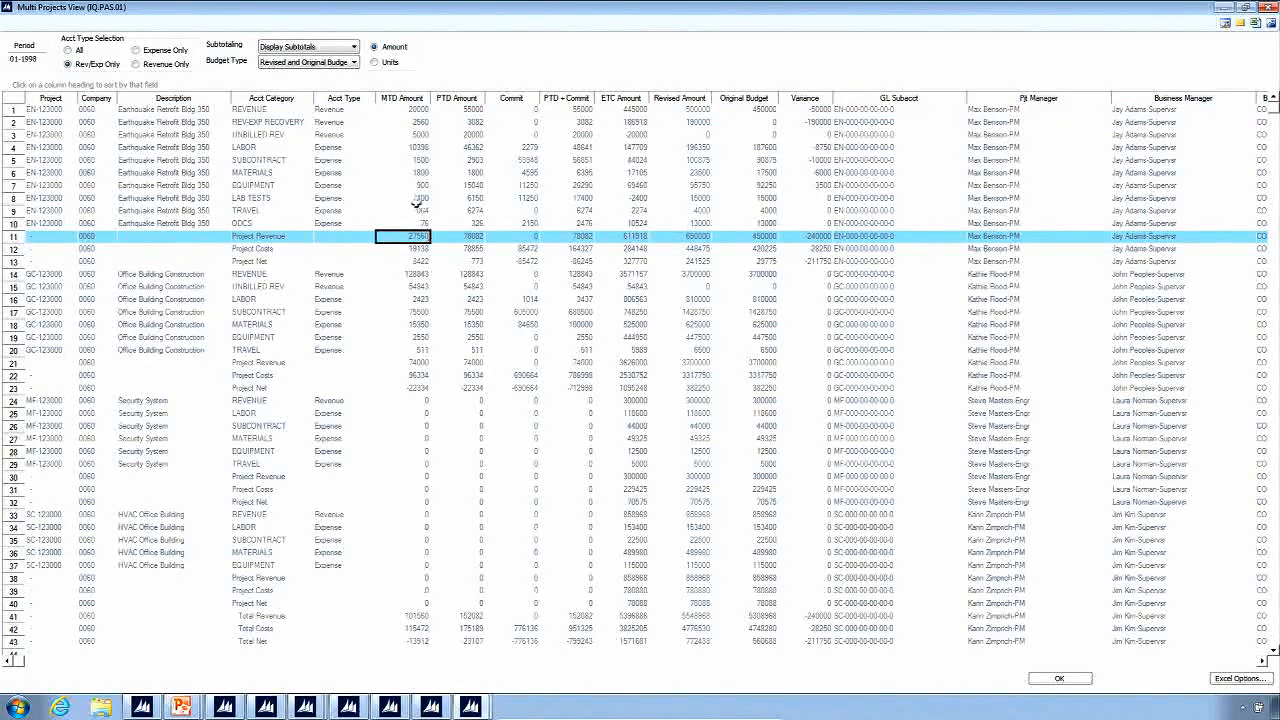
left_click(426, 248)
left_click(424, 261)
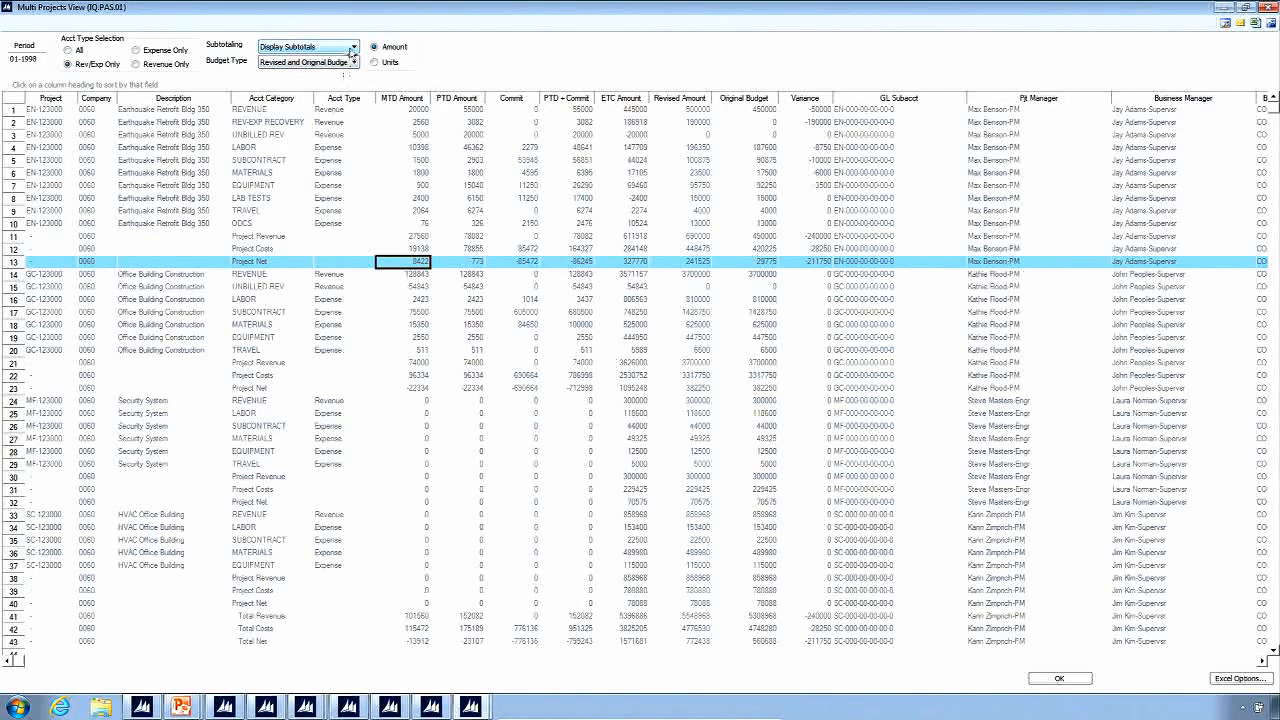
Set subtotaling to Display ONLY Subtotals and look over the summary rows for each project
left_click(355, 50)
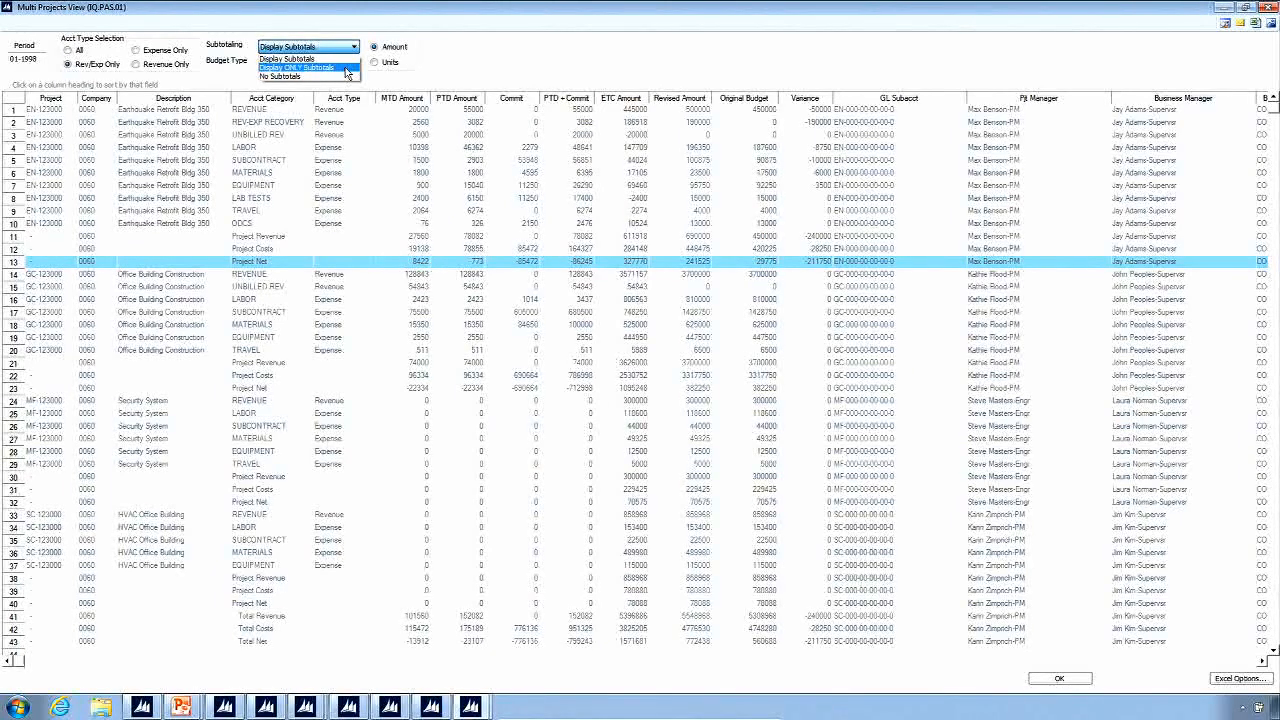
left_click(345, 67)
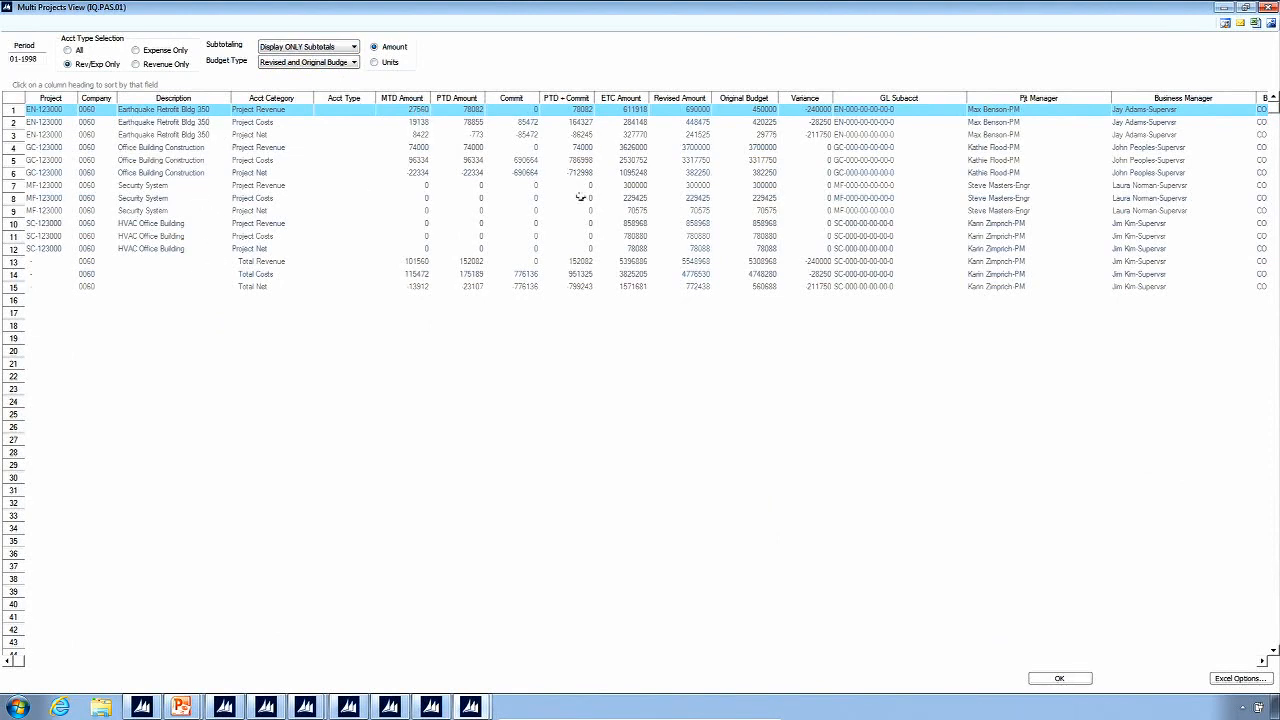
left_click(186, 134)
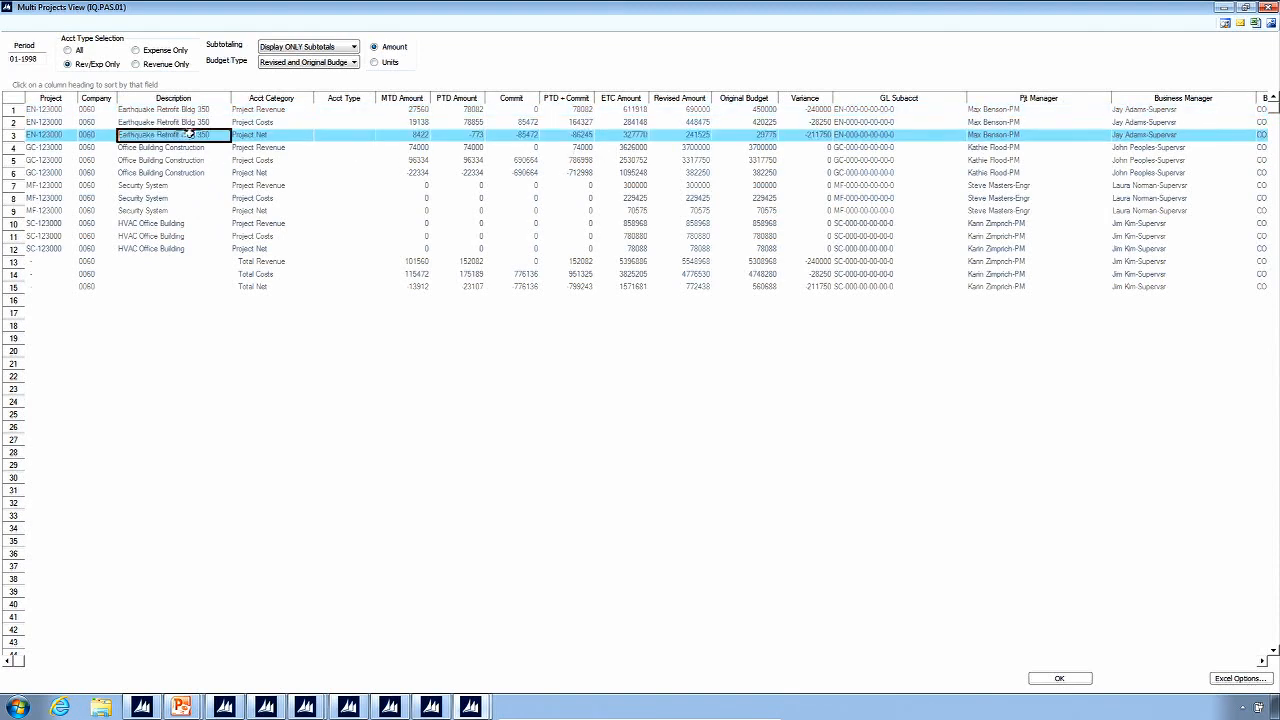
Export the subtotal rows to Excel, check the maximized worksheet, and return to the Multi Projects View
left_click(1256, 25)
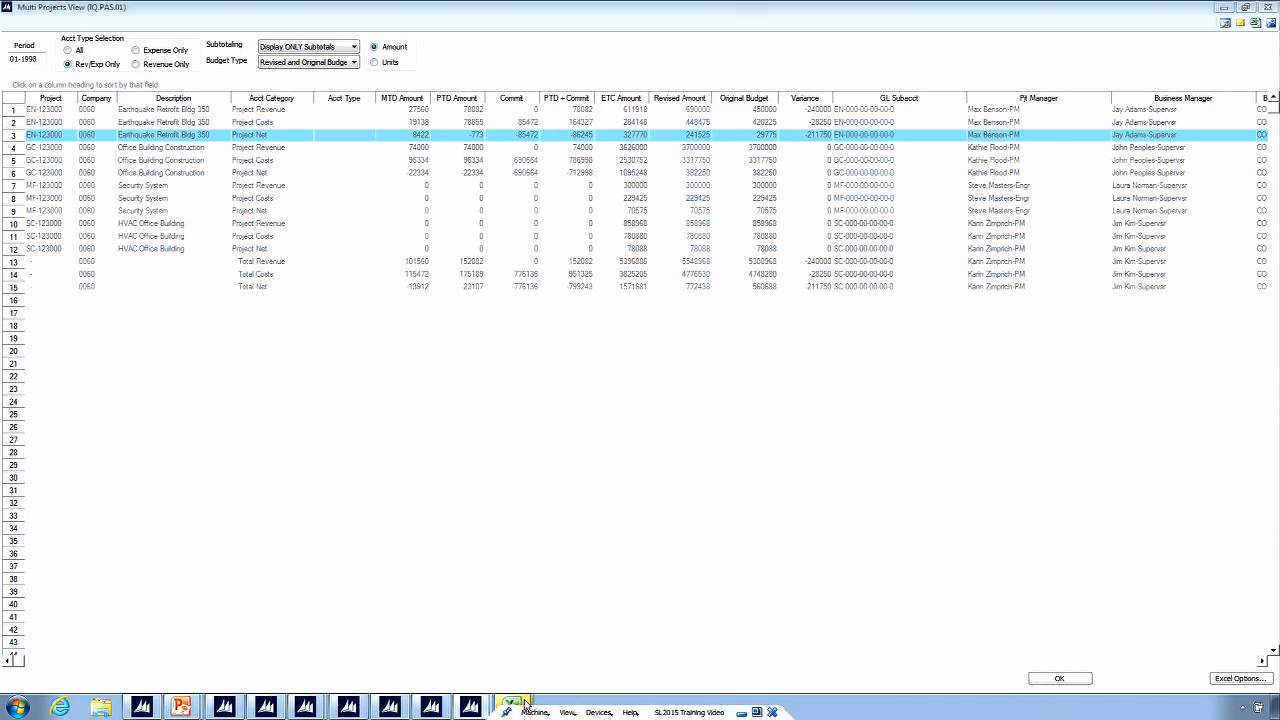
mouse_move(512, 706)
left_click(531, 658)
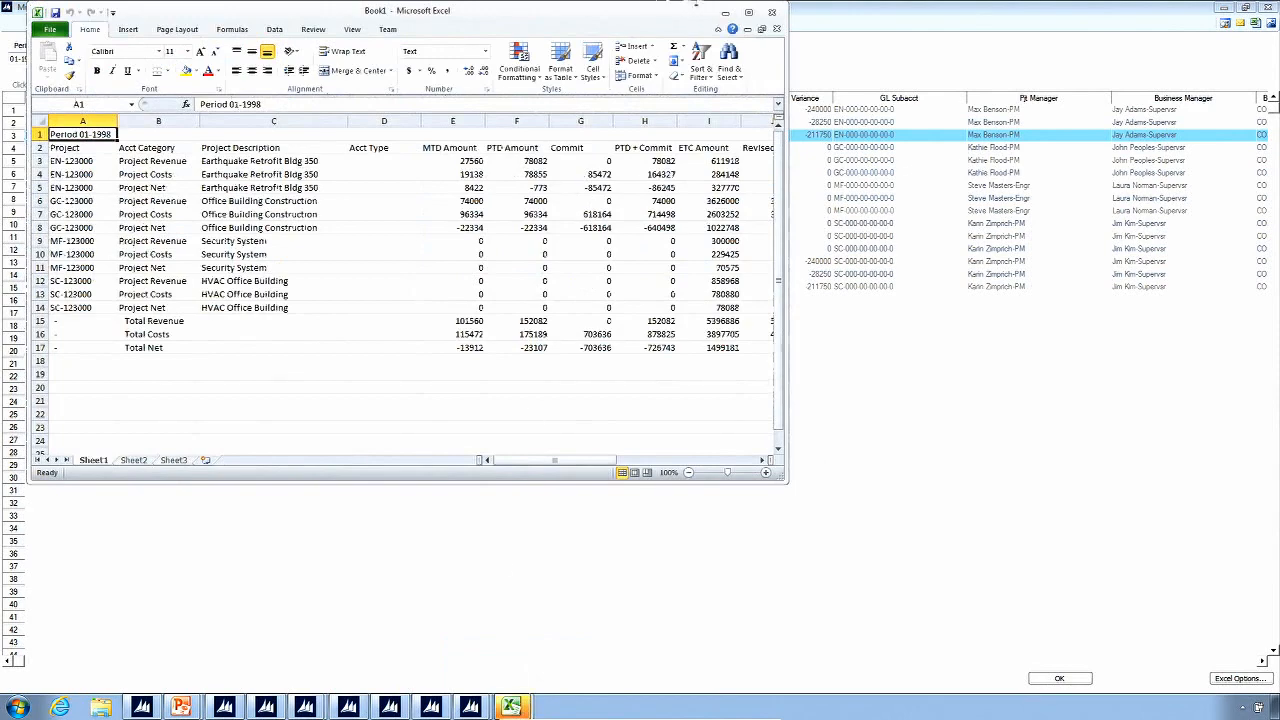
left_click(749, 14)
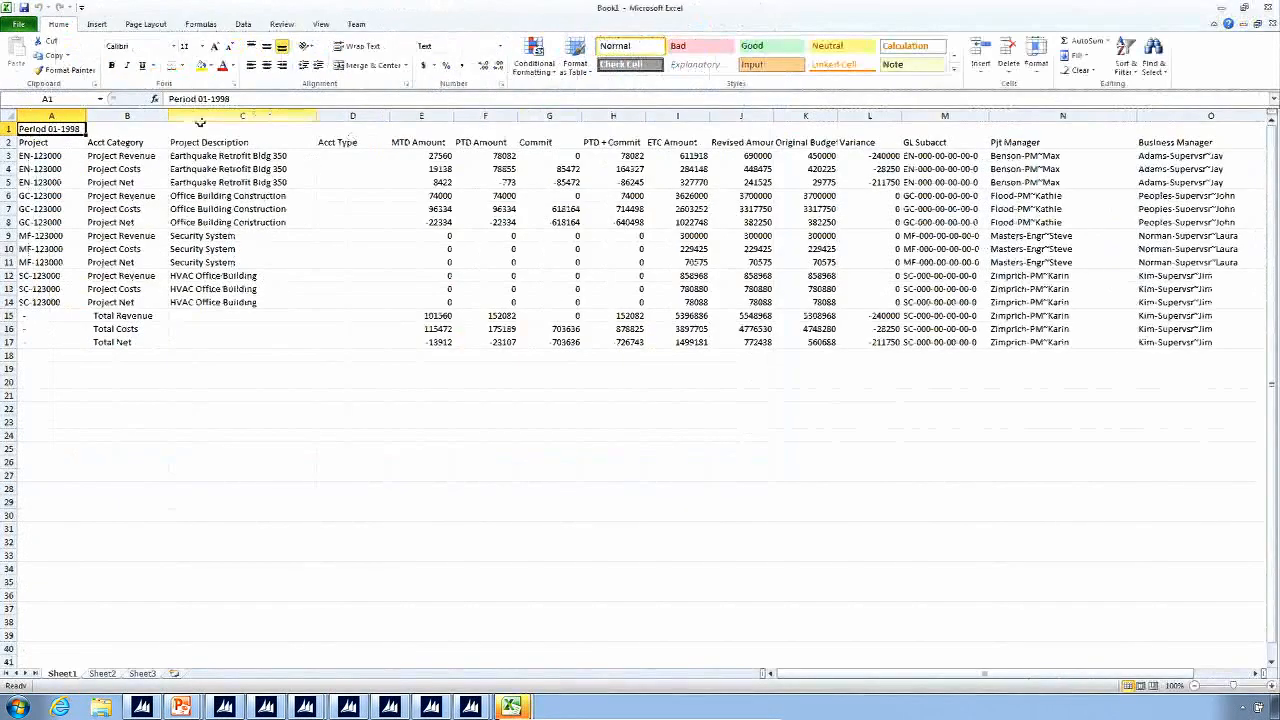
left_click(470, 706)
left_click(487, 680)
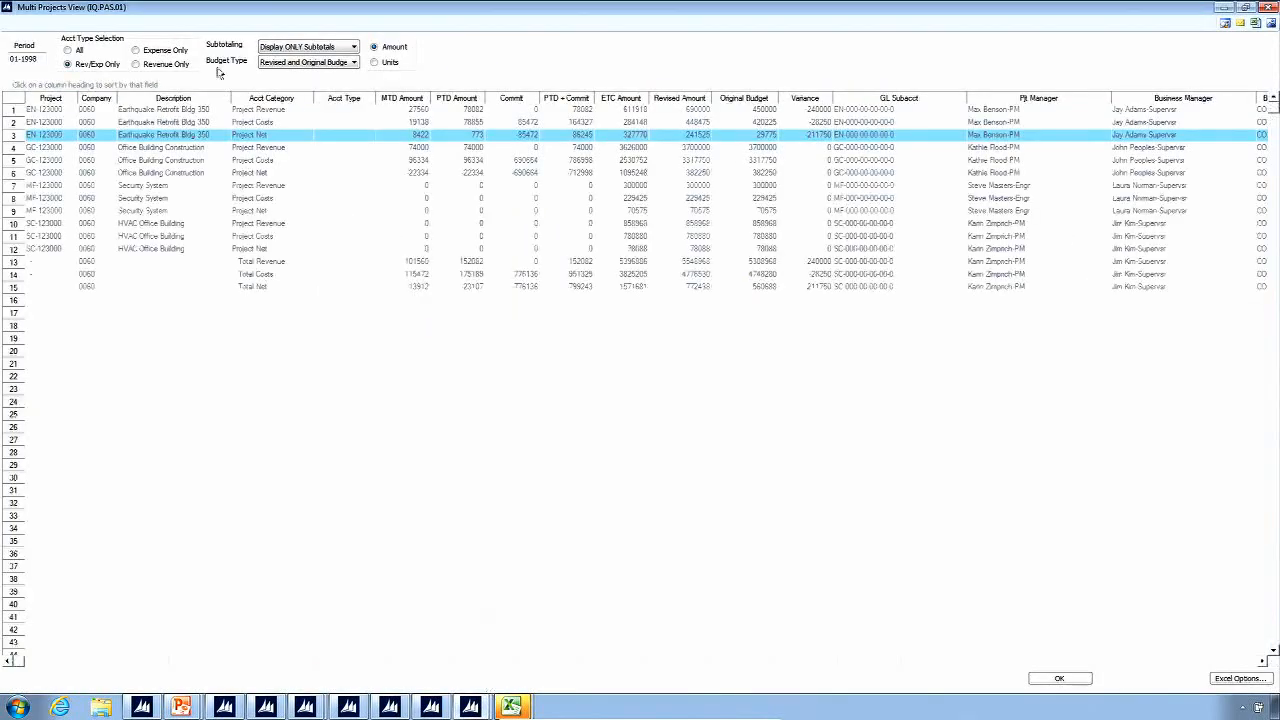
Compare the projects' account lines under No Subtotals, and return subtotaling to Display Subtotals
left_click_drag(411, 110, 418, 171)
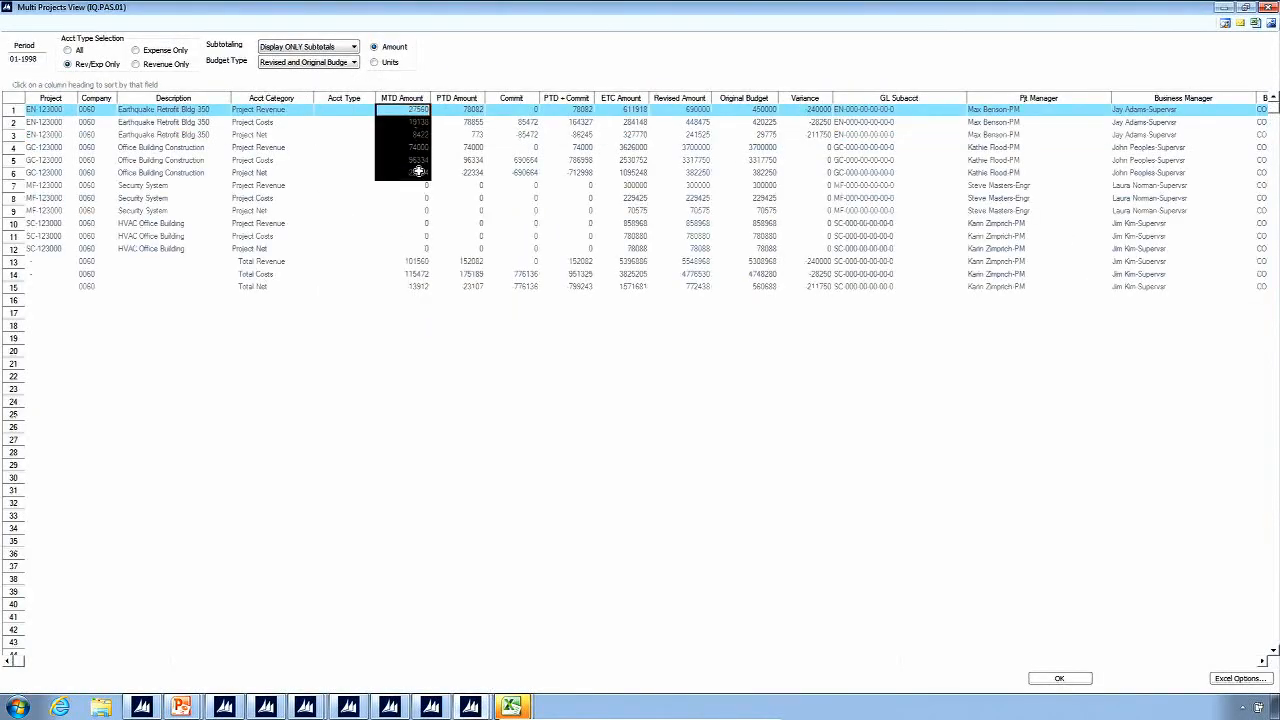
left_click(354, 50)
left_click(354, 48)
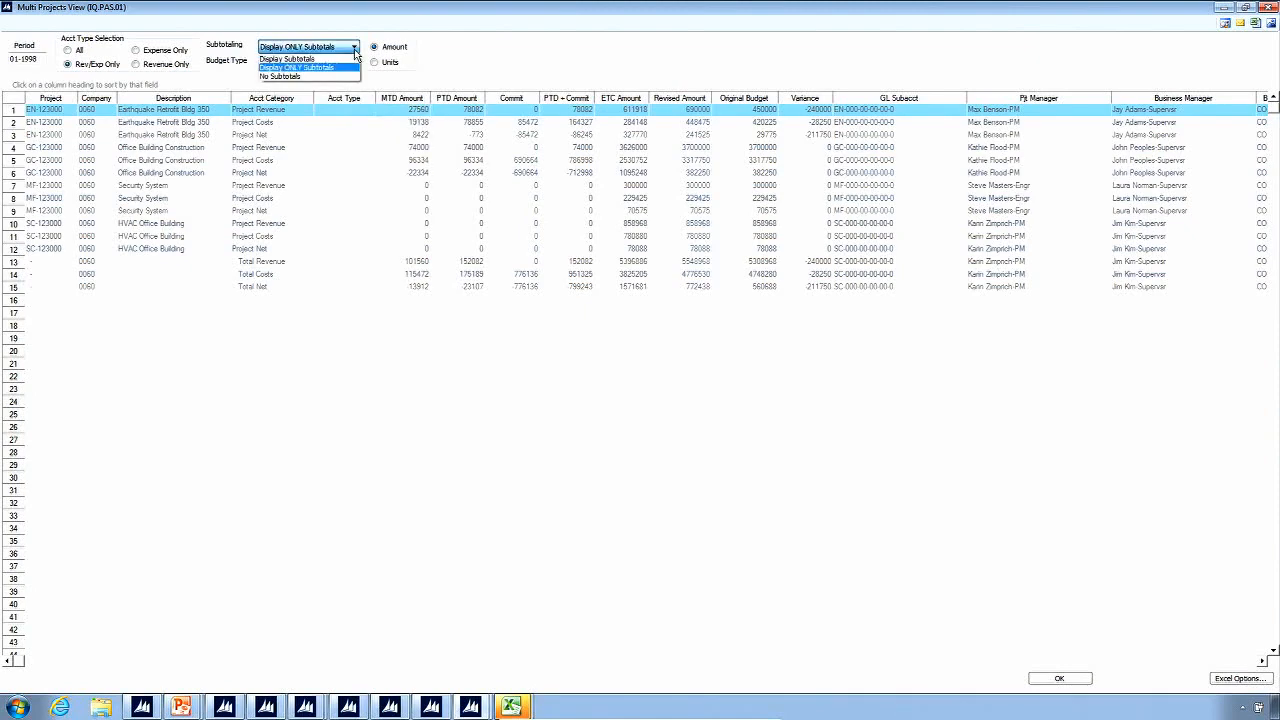
left_click(336, 78)
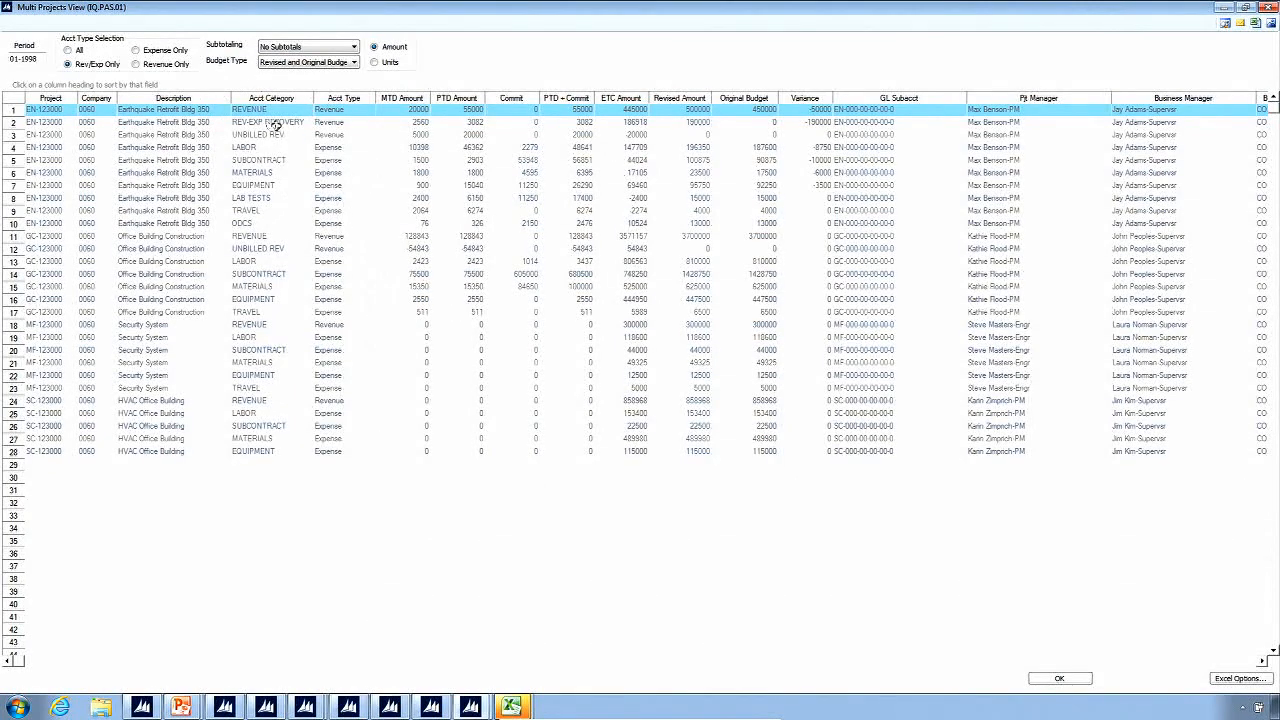
left_click(315, 47)
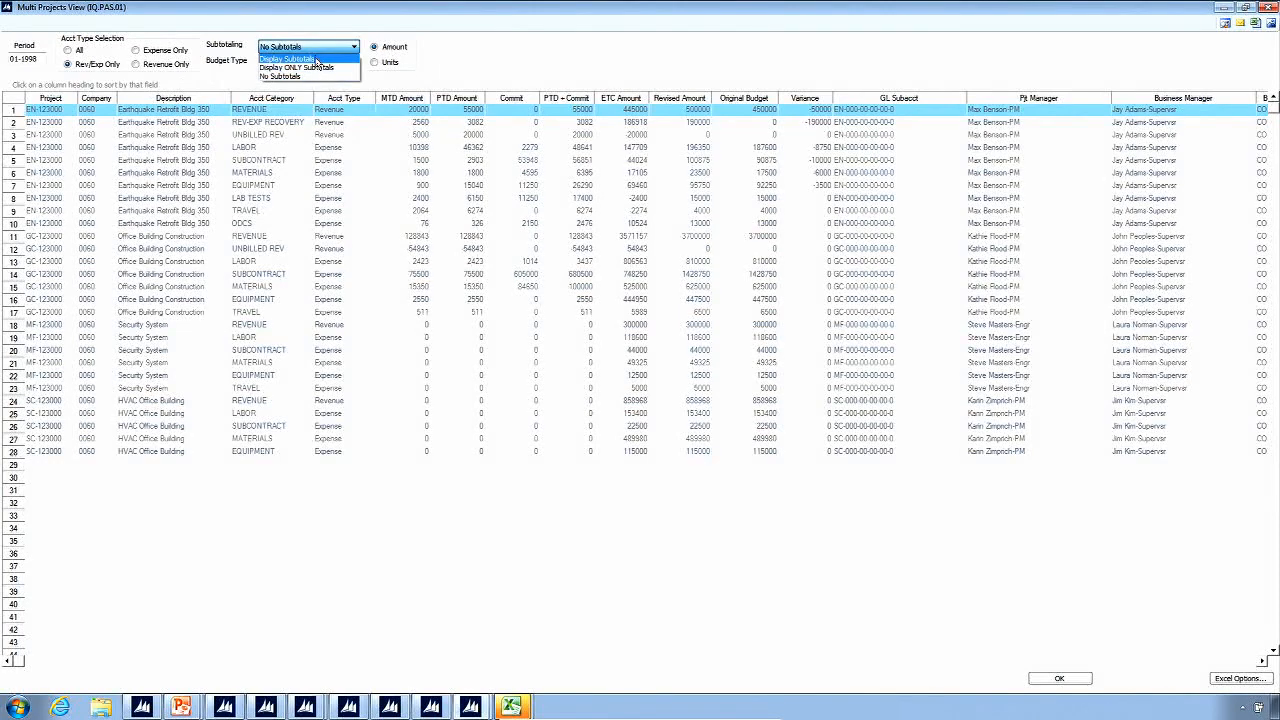
left_click(316, 60)
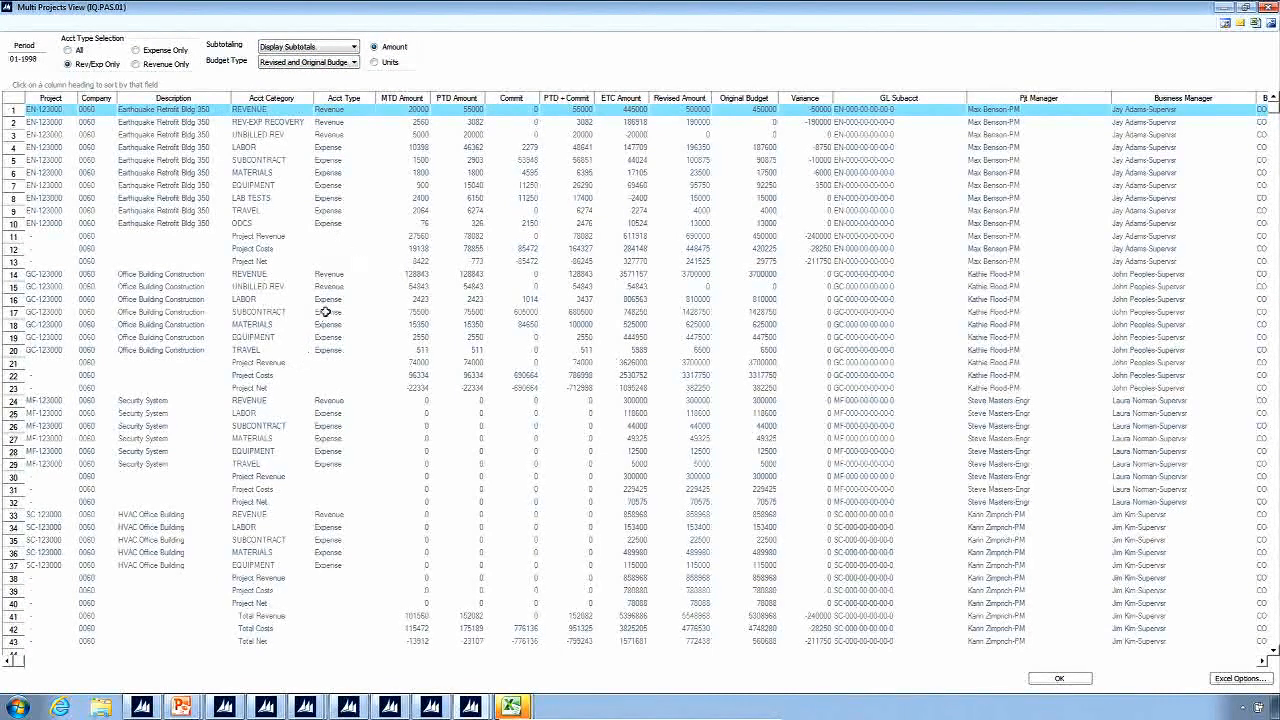
Show All account types and examine the asset and non-accounting categories across the projects
left_click(68, 50)
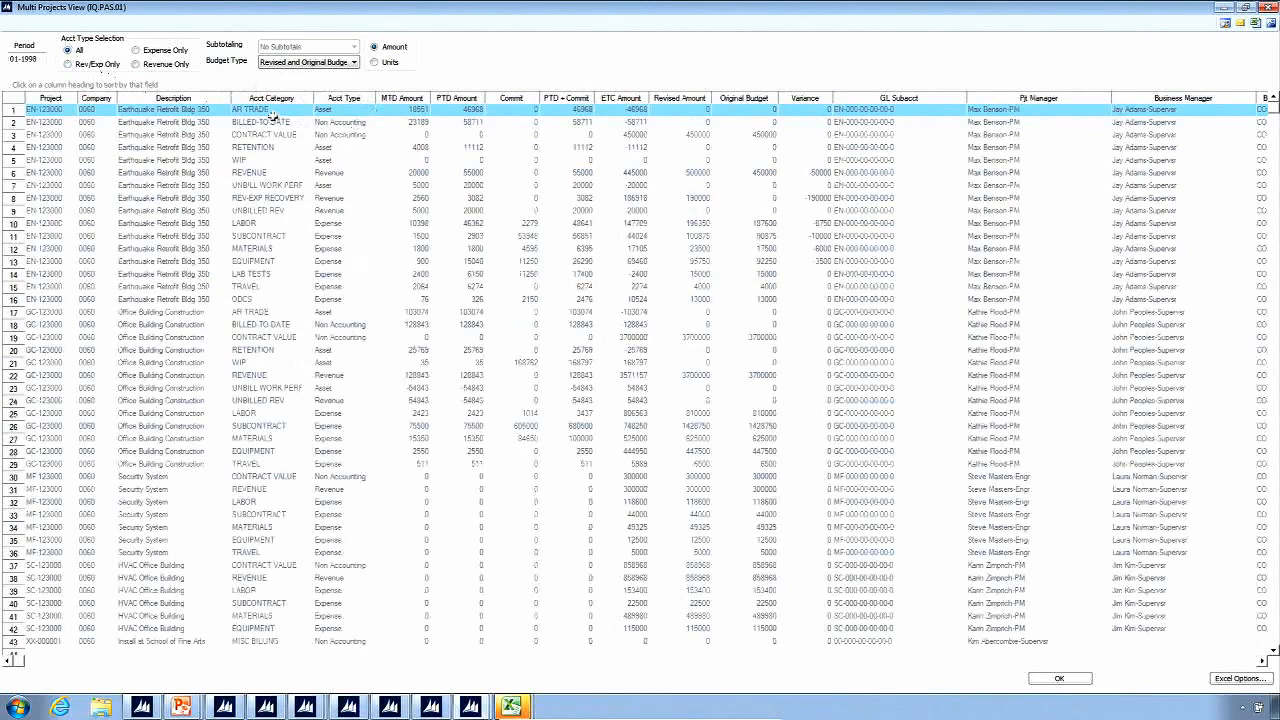
left_click(326, 160)
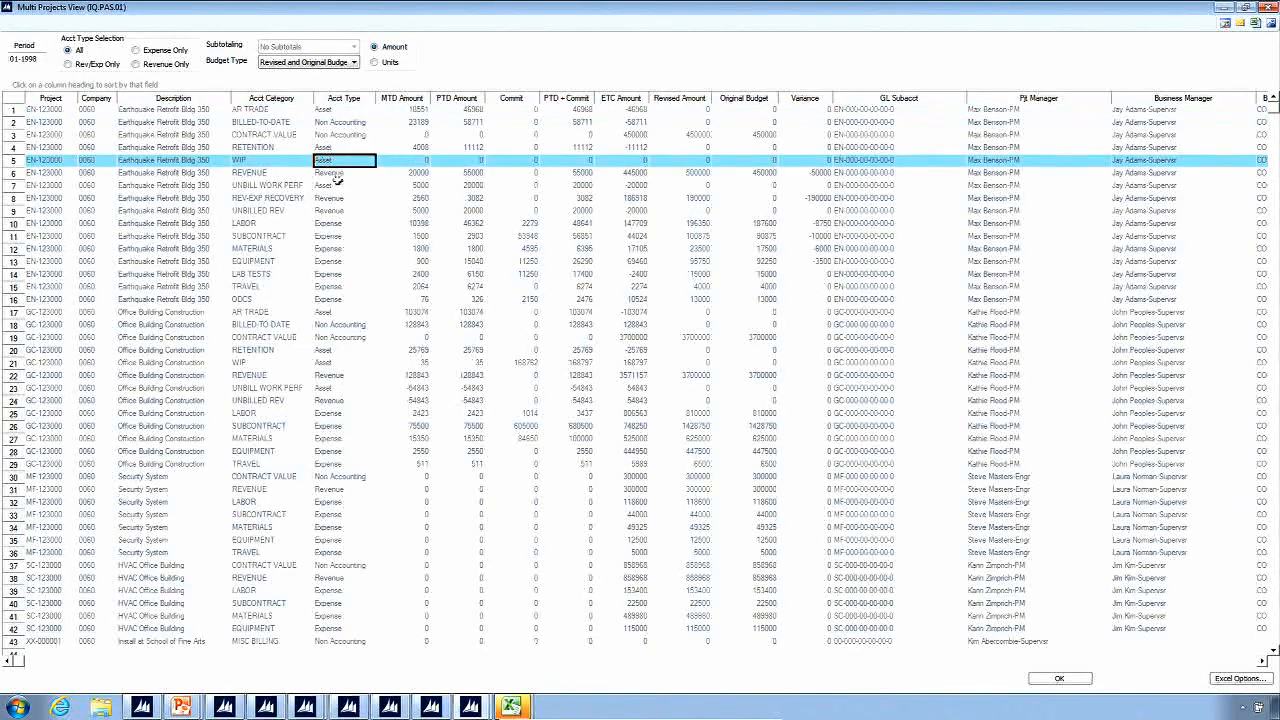
left_click(334, 185)
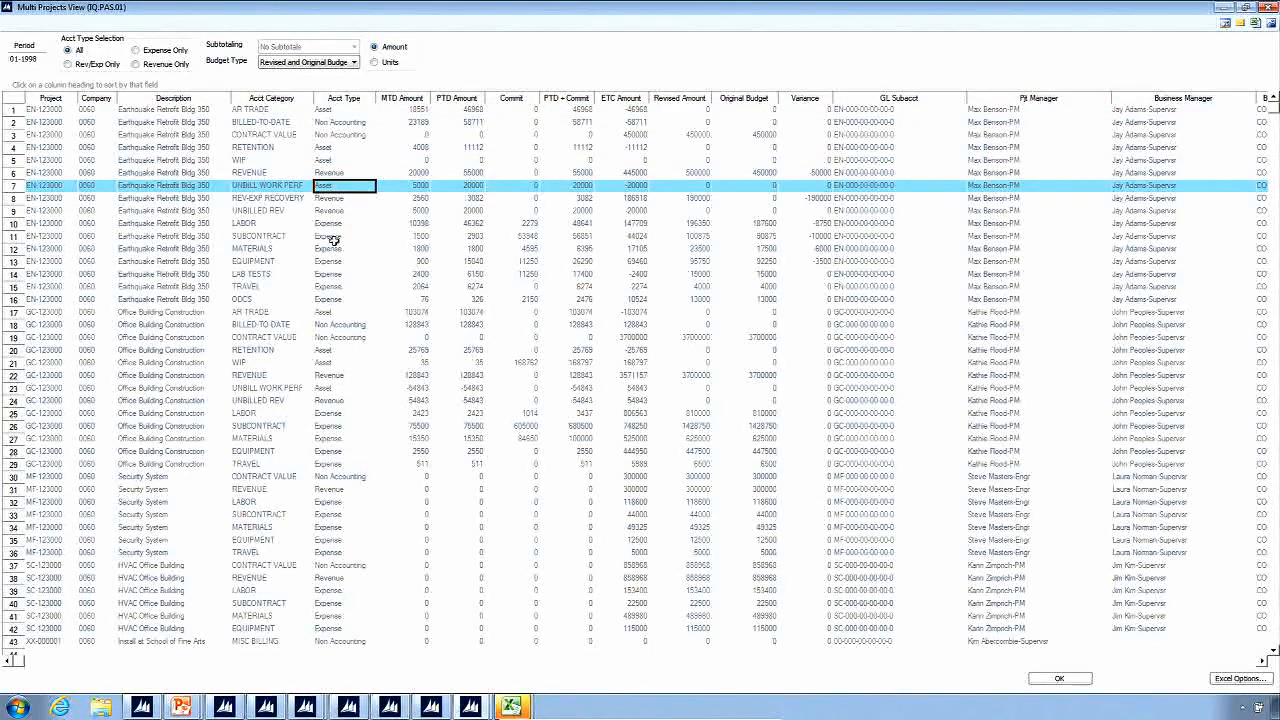
left_click(319, 477)
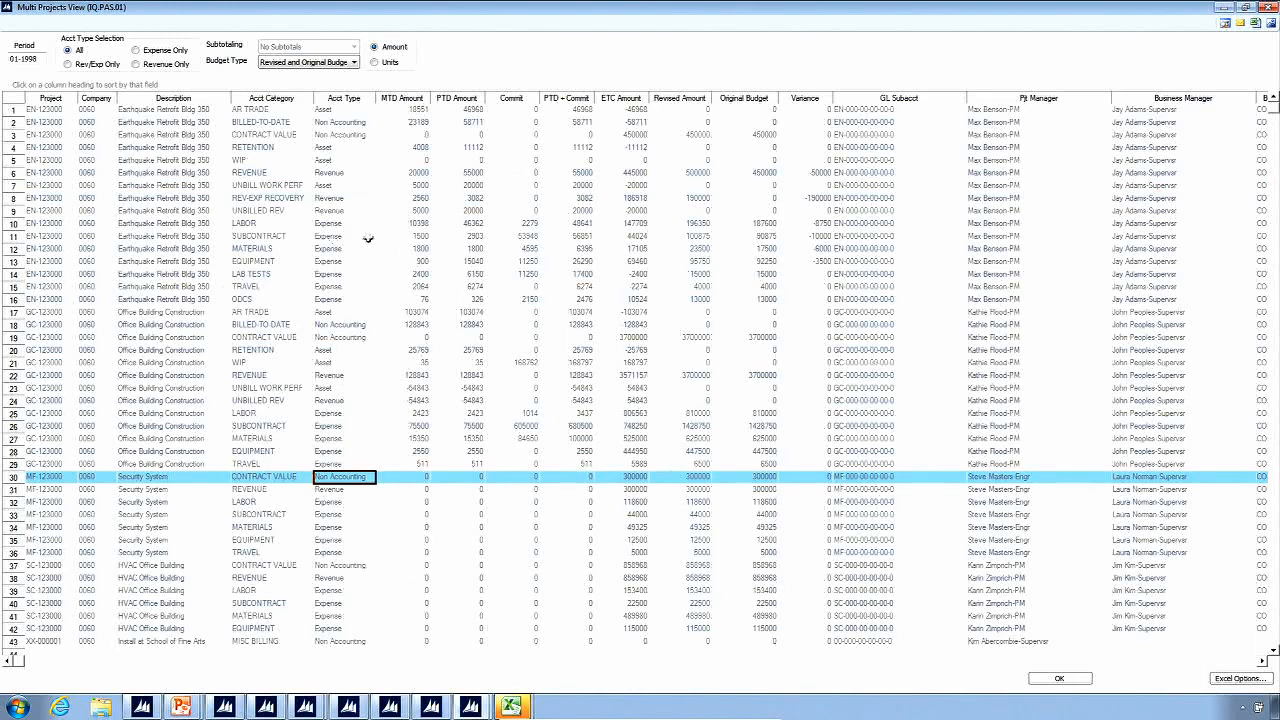
Compare the Expense Only, Revenue Only and All account types, and restore Rev/Exp Only with Display Subtotals
left_click(140, 51)
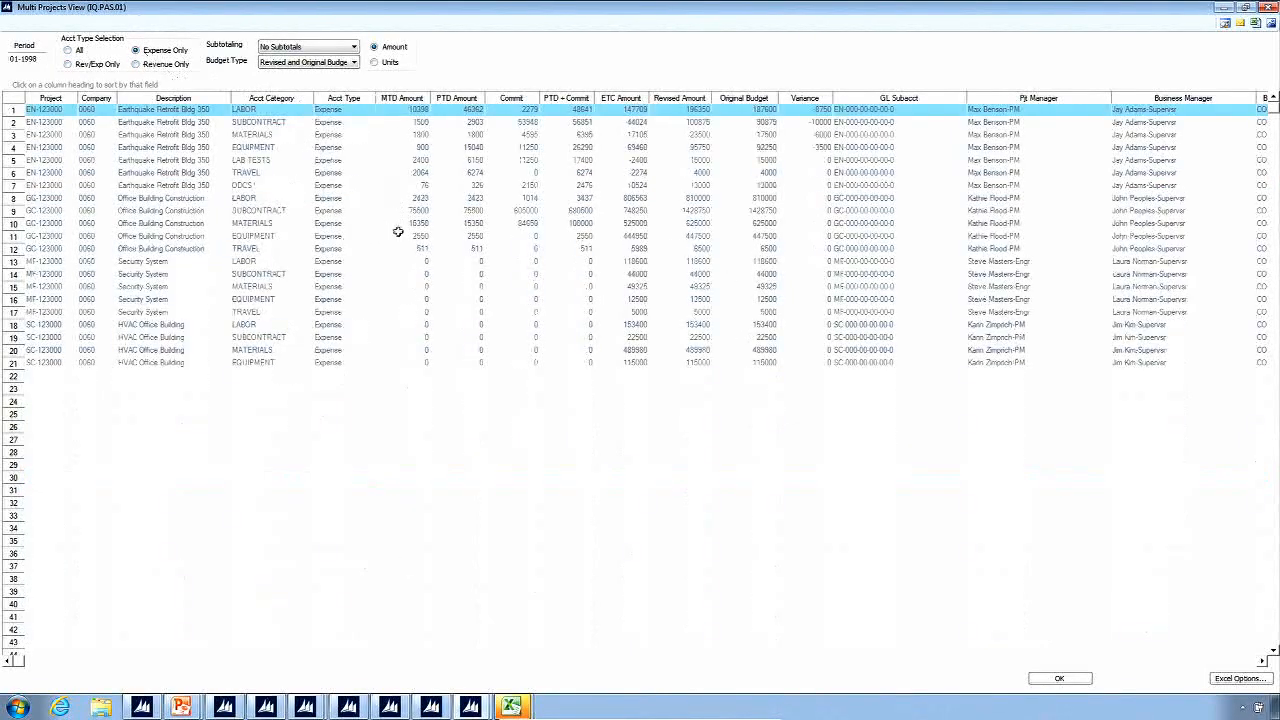
left_click(158, 64)
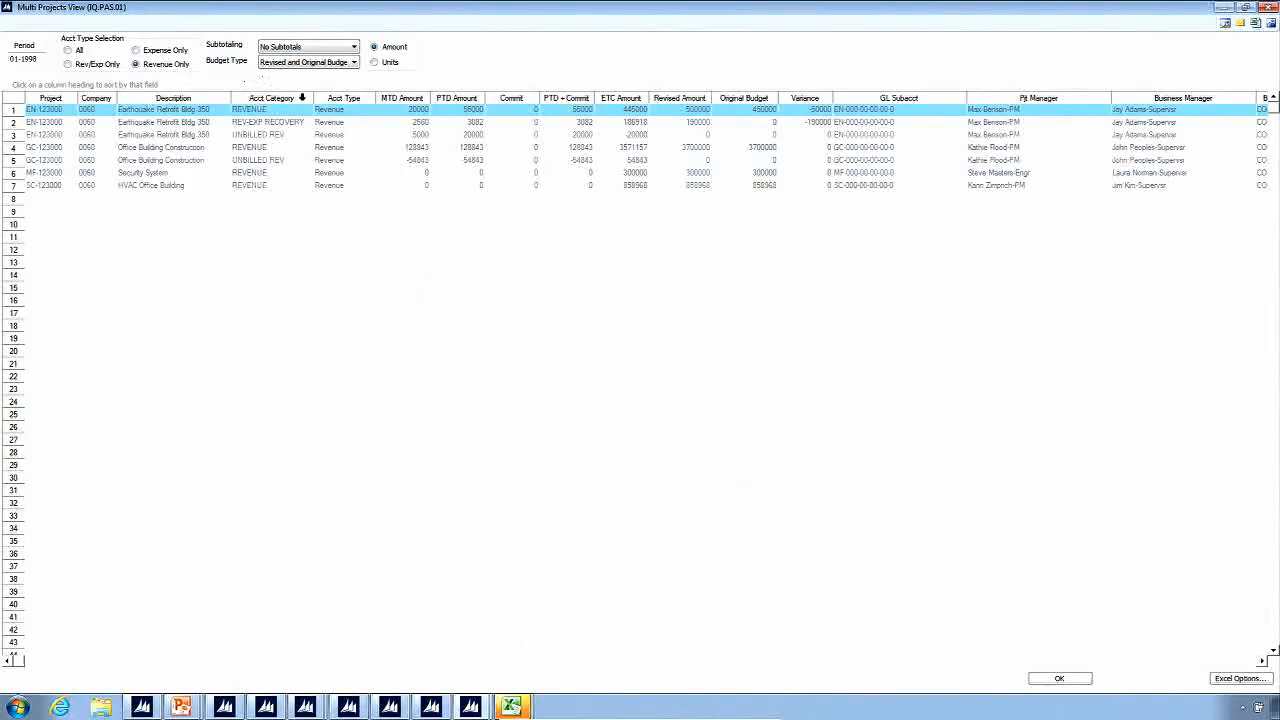
left_click(67, 50)
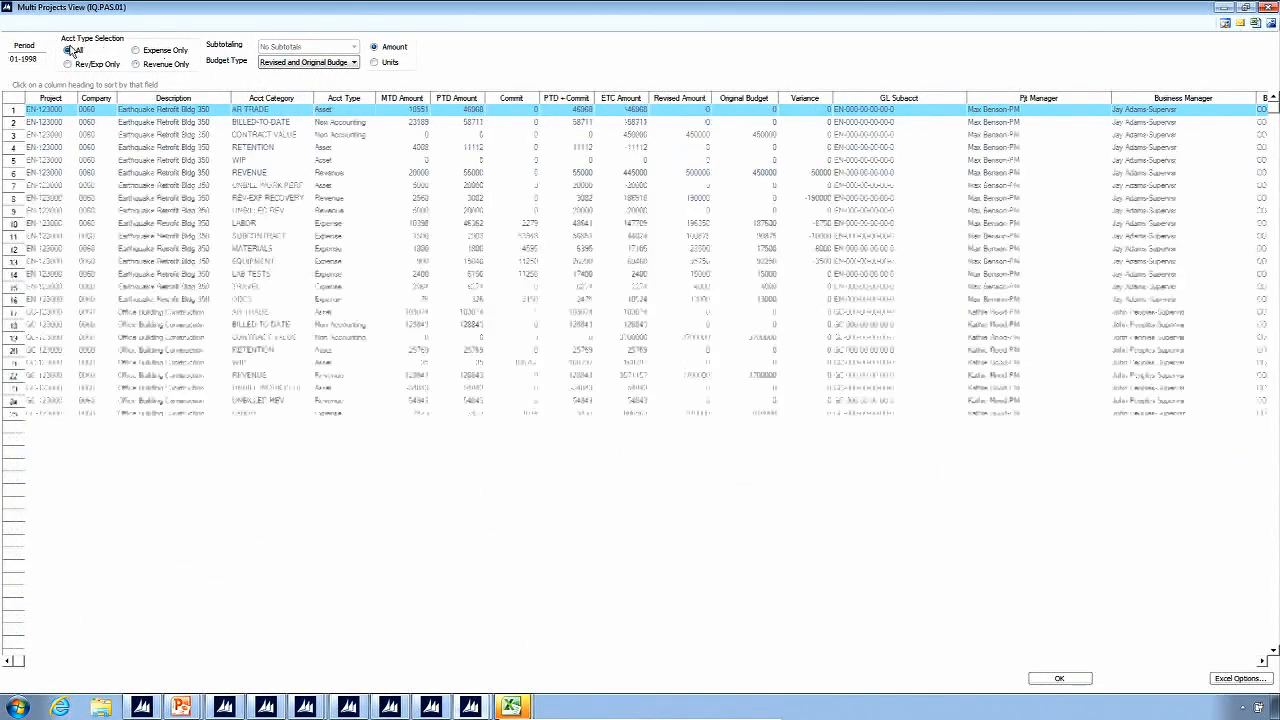
left_click(68, 64)
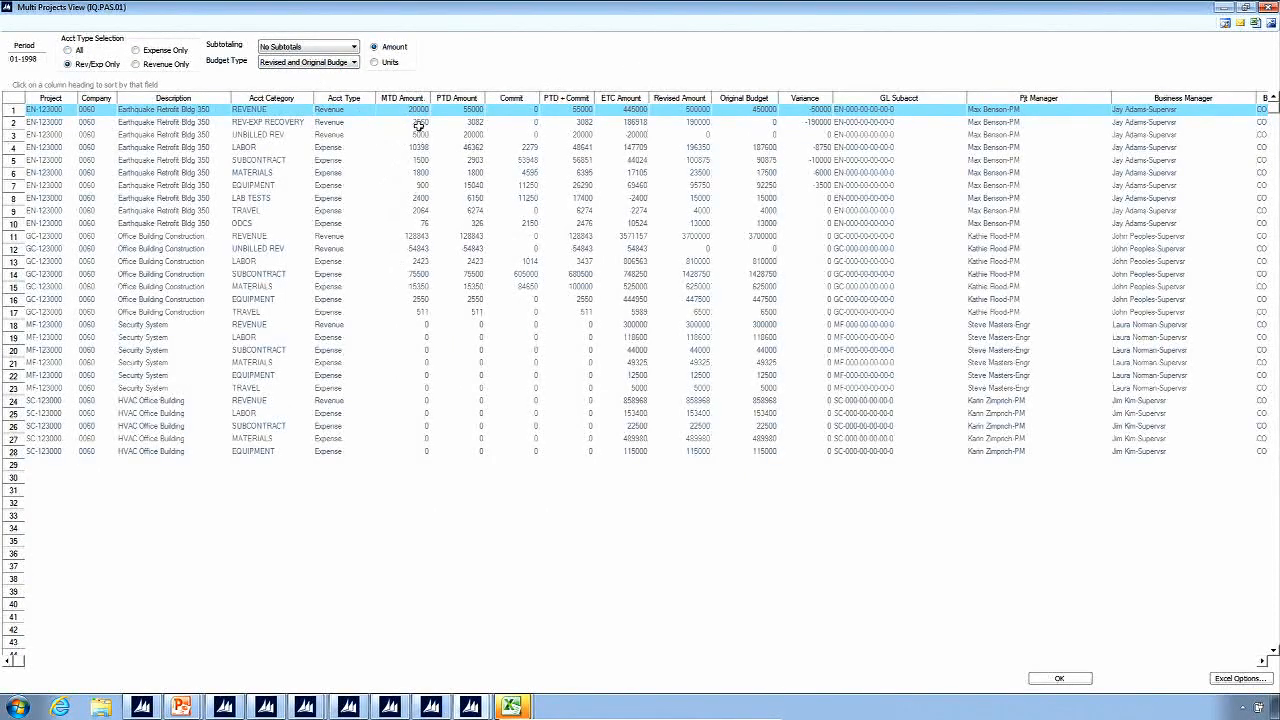
left_click(355, 47)
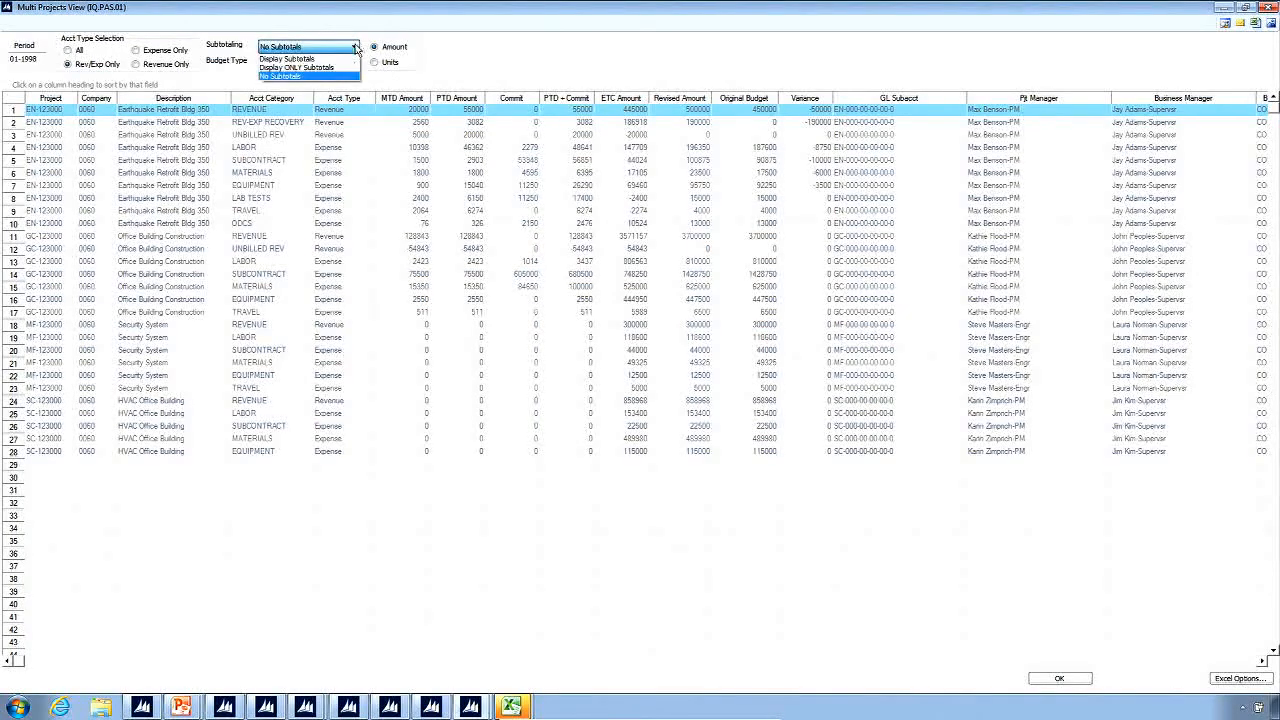
left_click(355, 66)
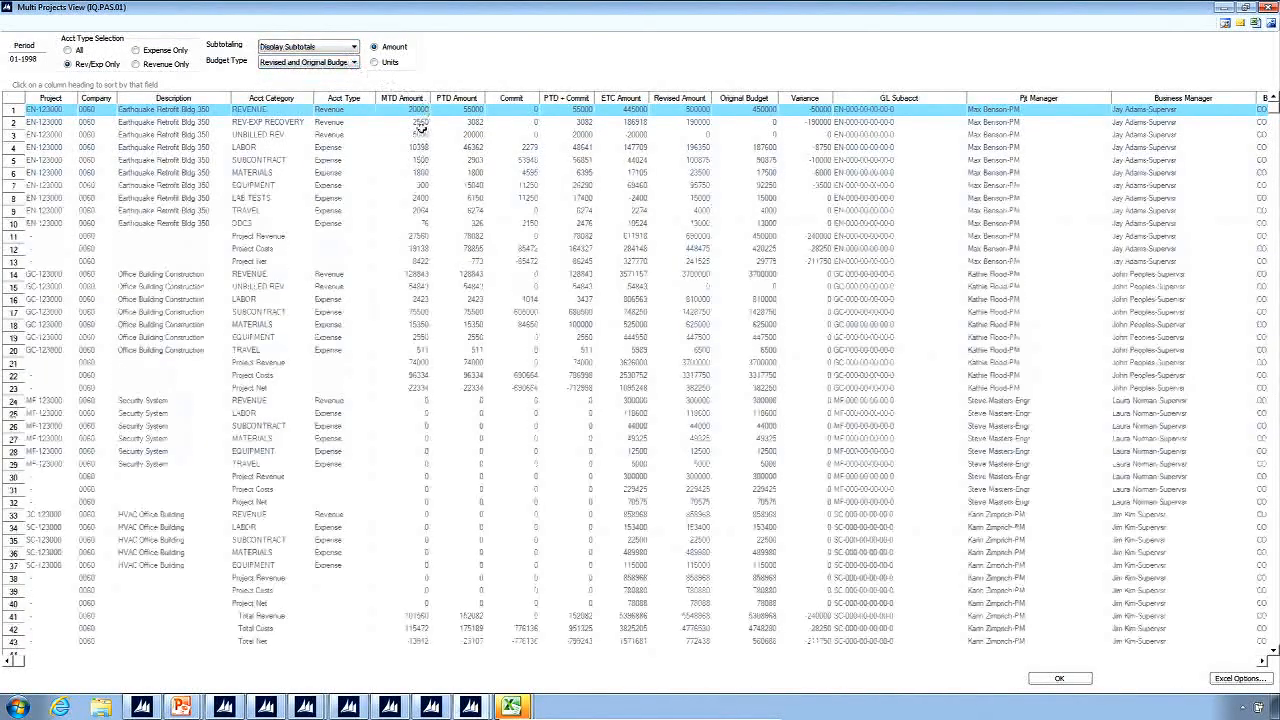
Examine the MTD and PTD amounts of project EN-123000's revenue lines
left_click(418, 122)
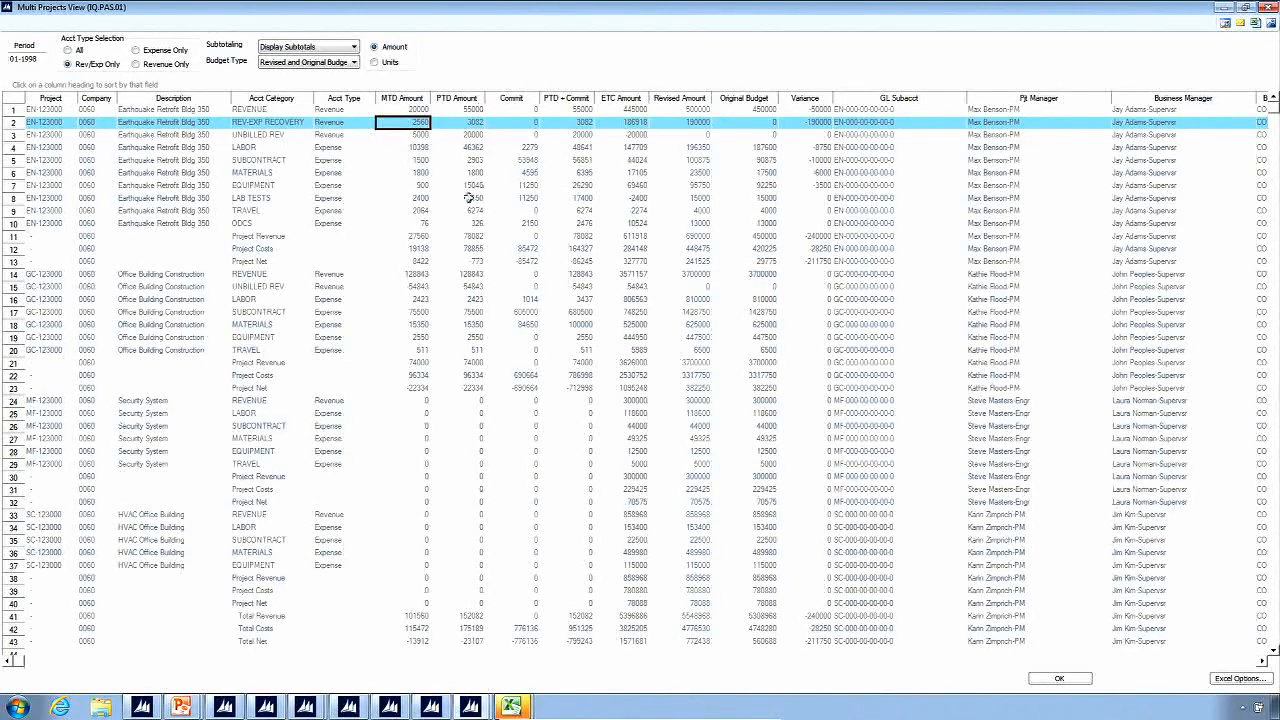
left_click_drag(428, 109, 412, 278)
left_click(472, 111)
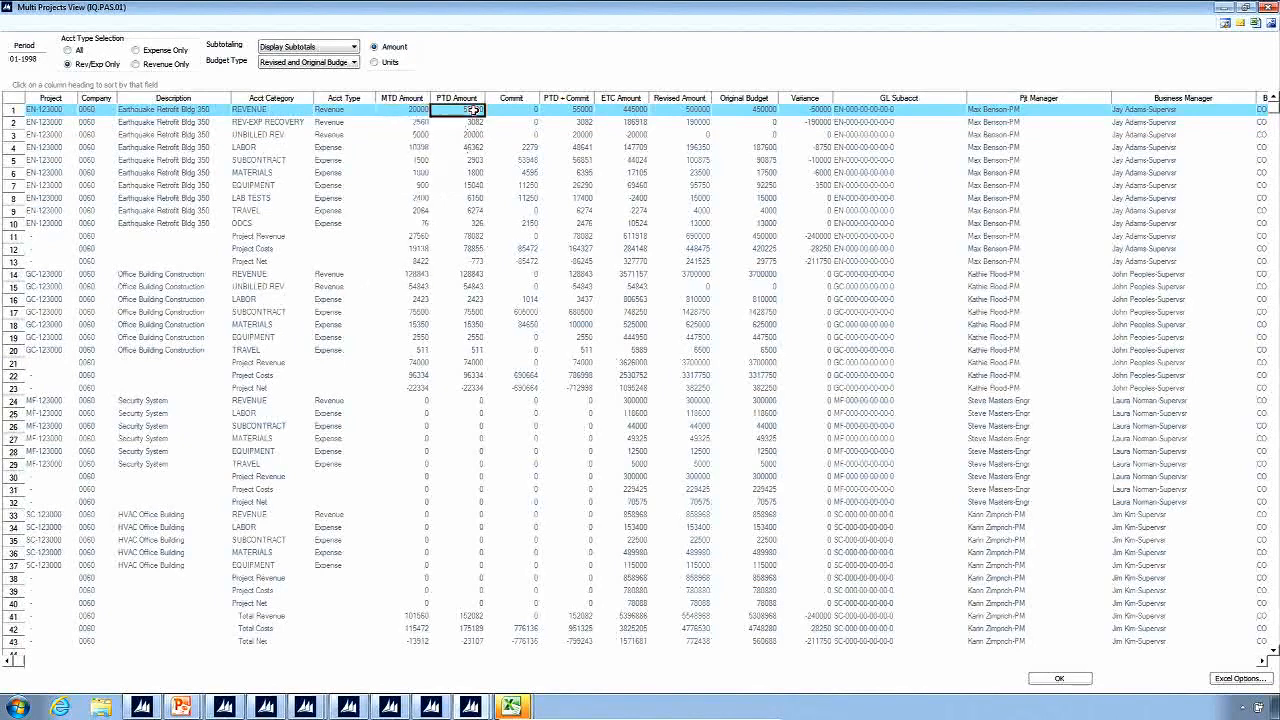
left_click(421, 123)
left_click(418, 110)
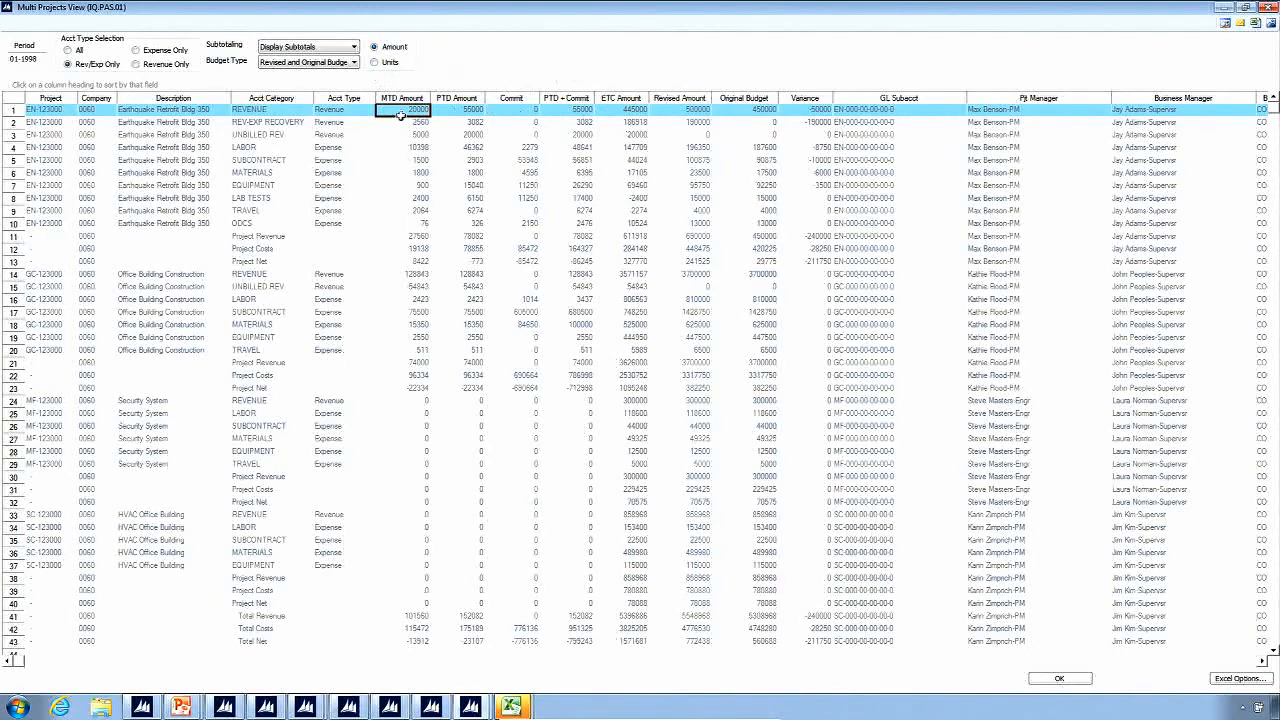
Drill down to the transaction detail behind EN-123000's REVENUE MTD amount, widen the inquiry window to review it, and close it
left_click(1225, 23)
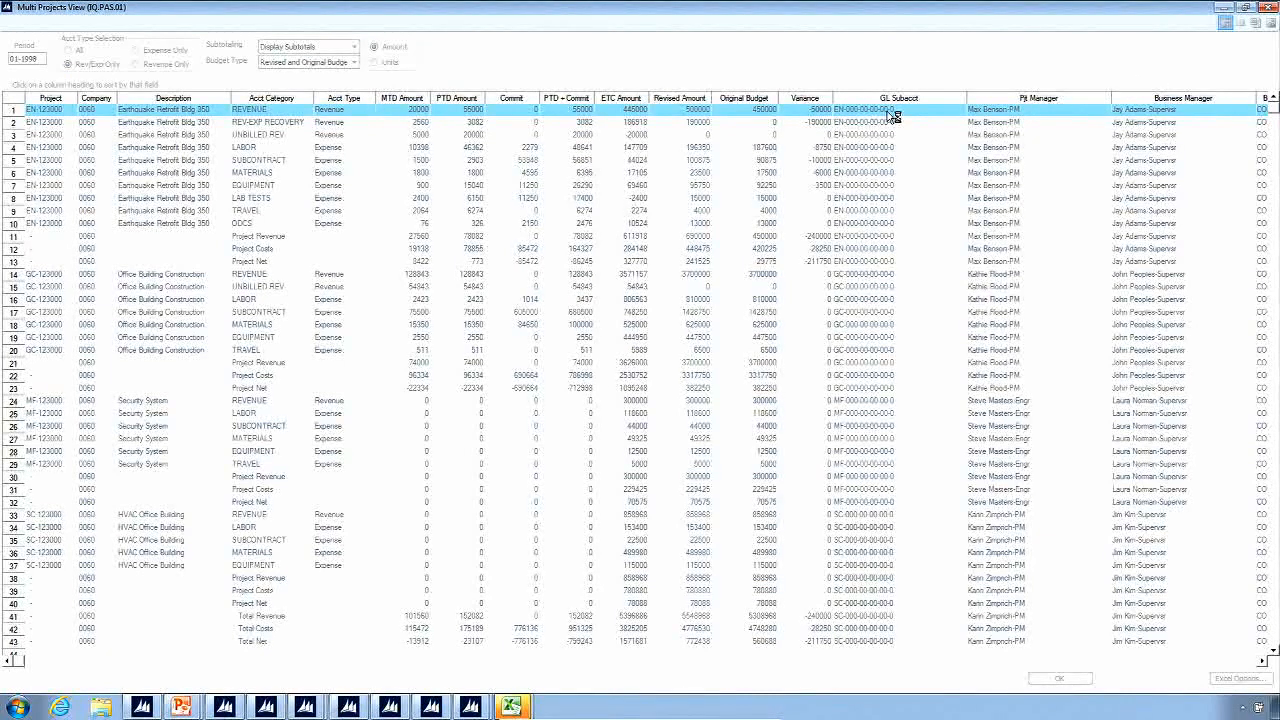
double_click(645, 112)
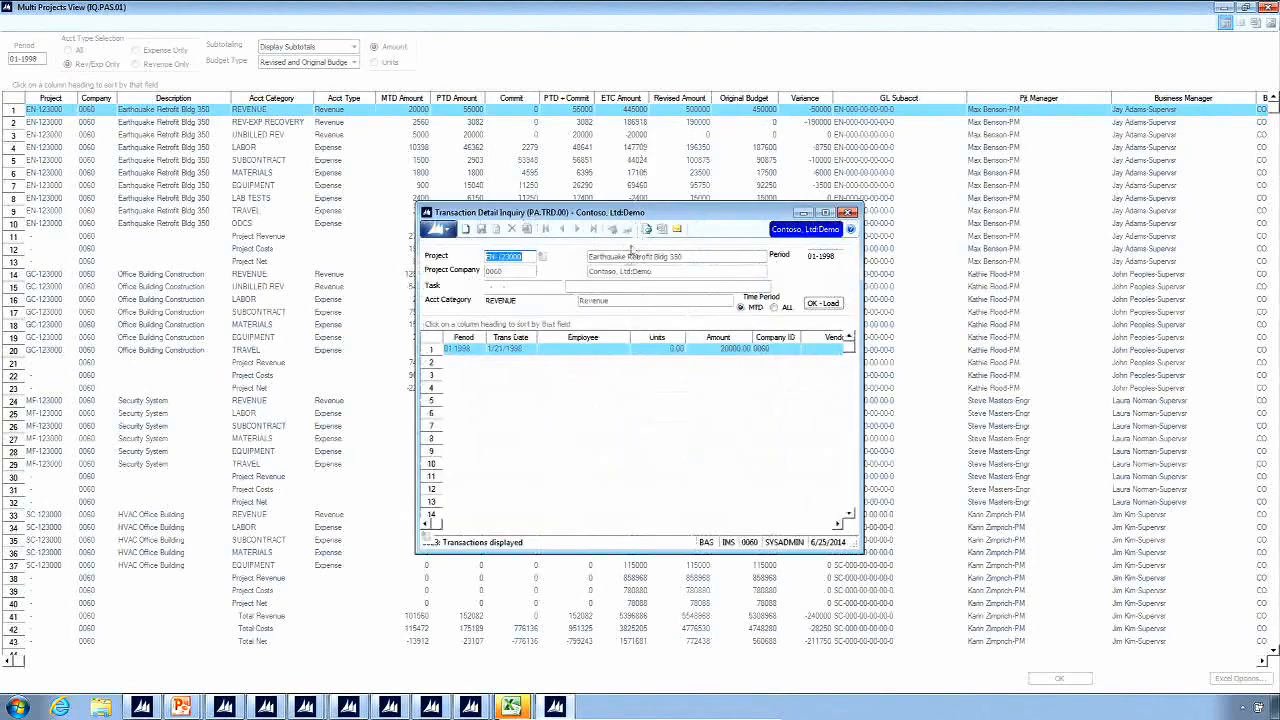
left_click(506, 352)
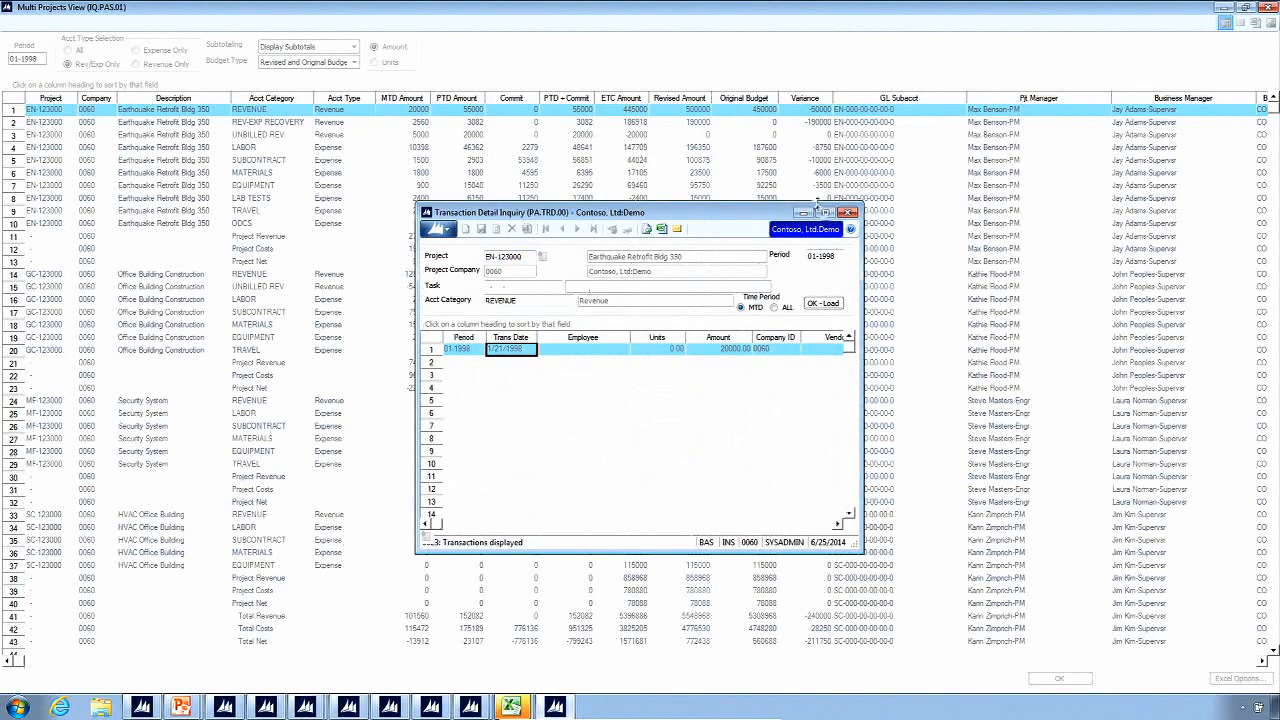
left_click_drag(860, 394, 968, 394)
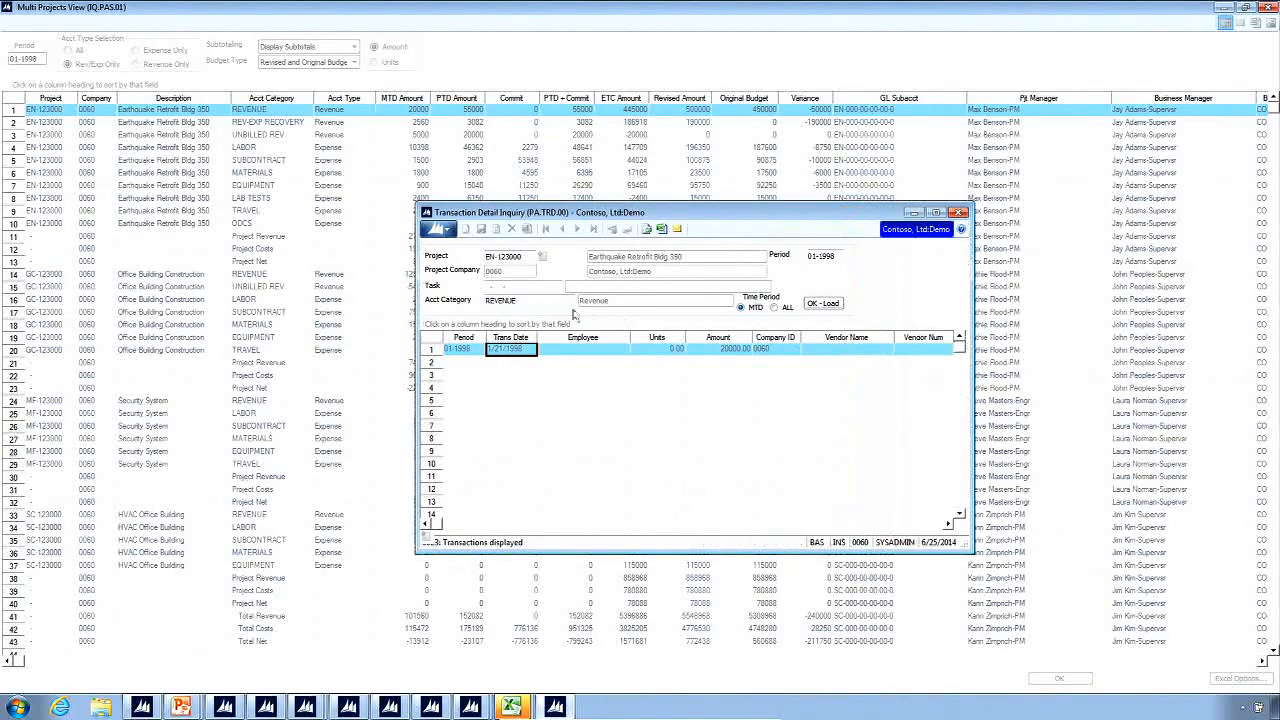
left_click(958, 212)
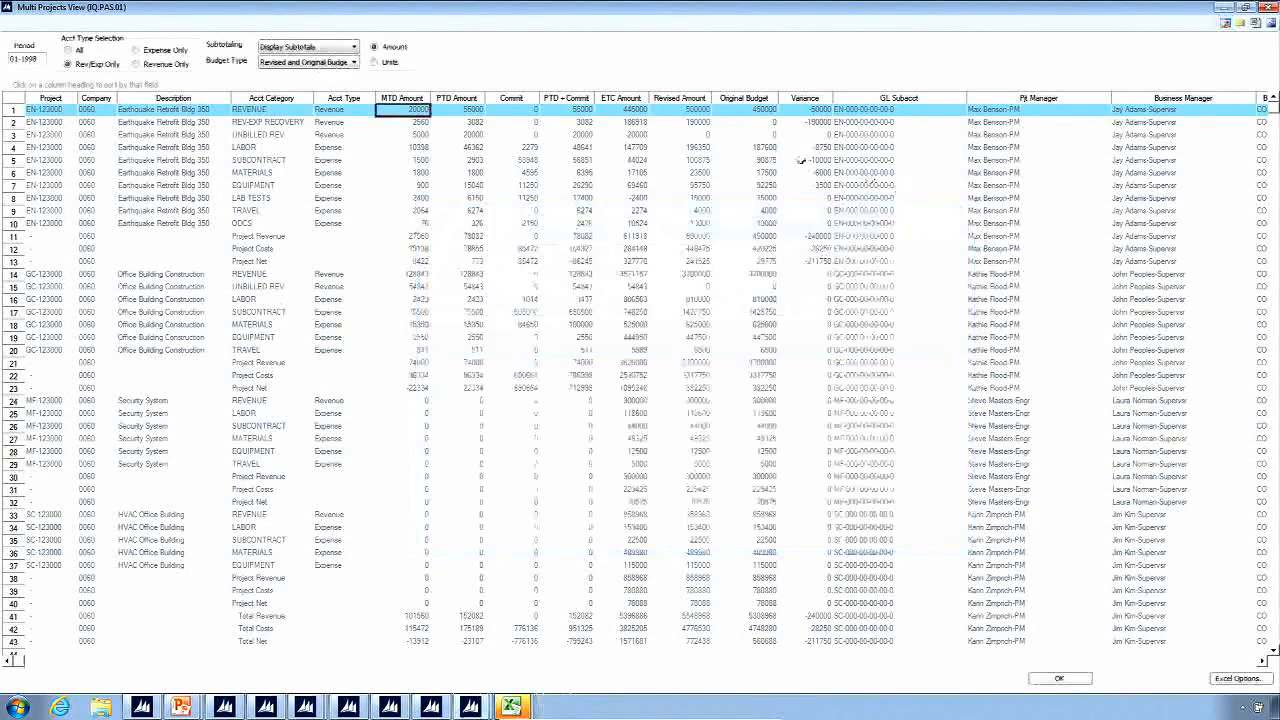
Drill down to the transactions of all periods behind EN-123000's REVENUE PTD amount, widen the inquiry window to review them, and close it
left_click(472, 109)
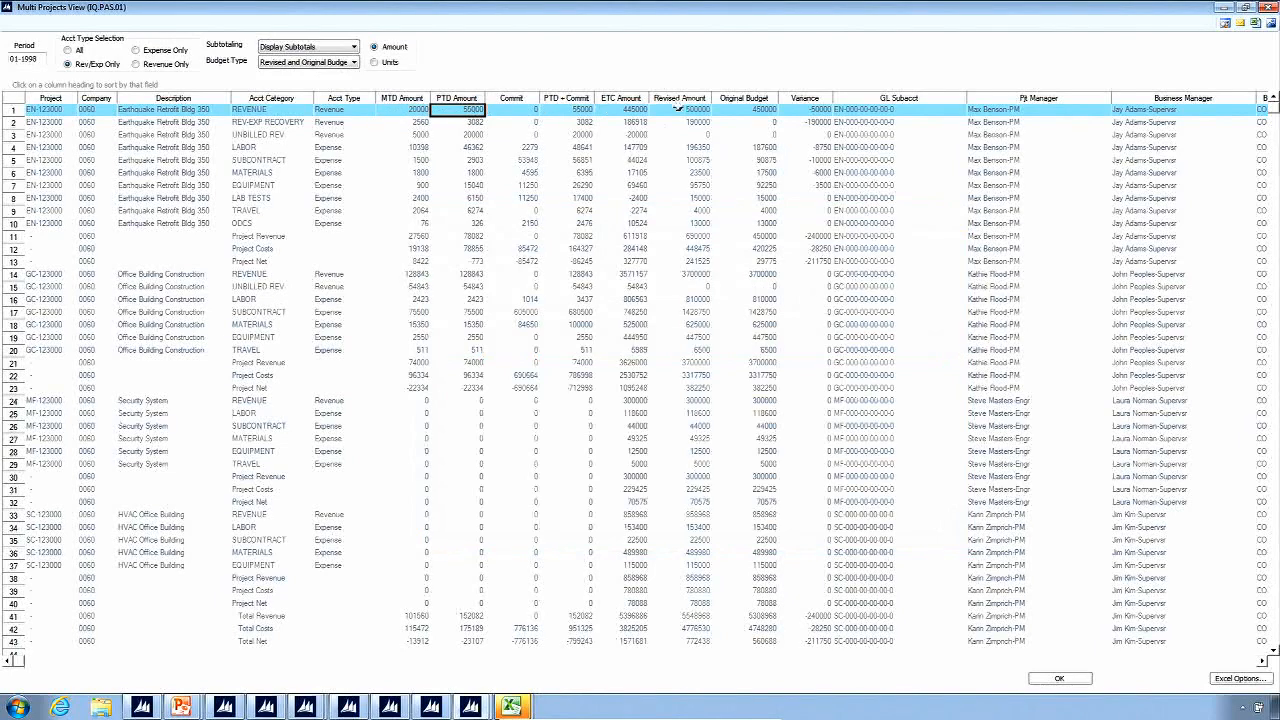
left_click(1226, 25)
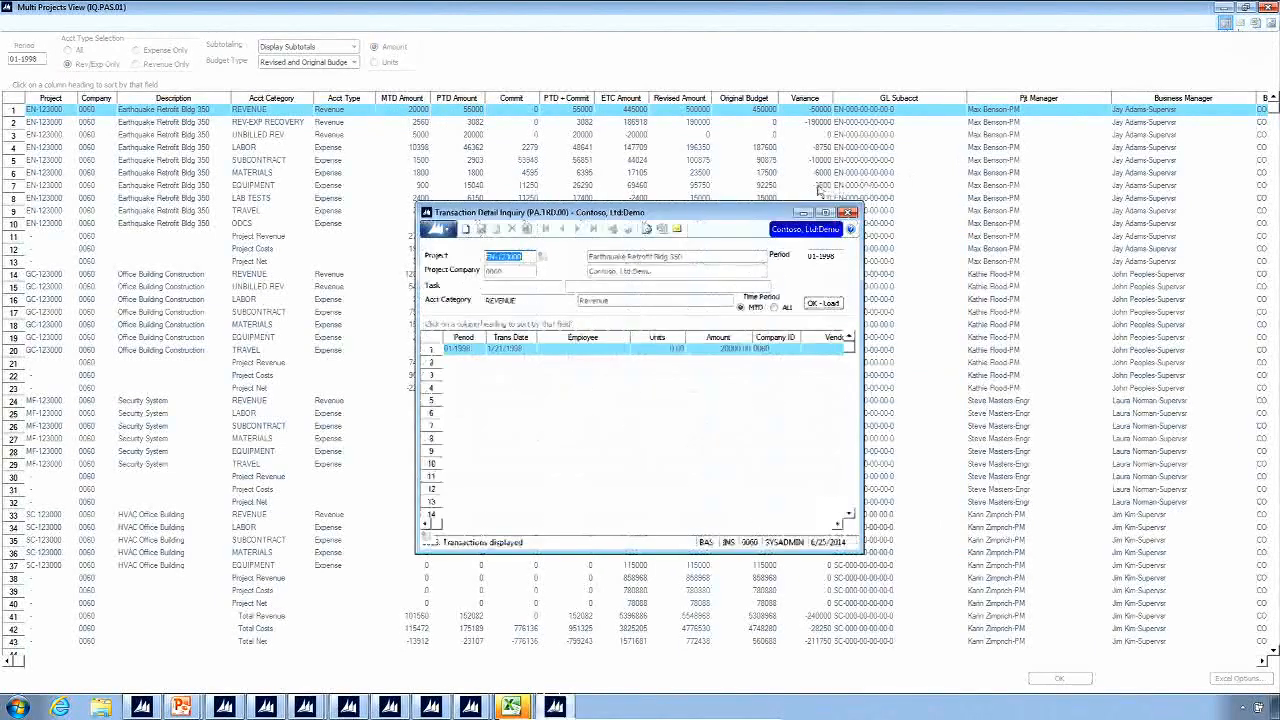
left_click(788, 309)
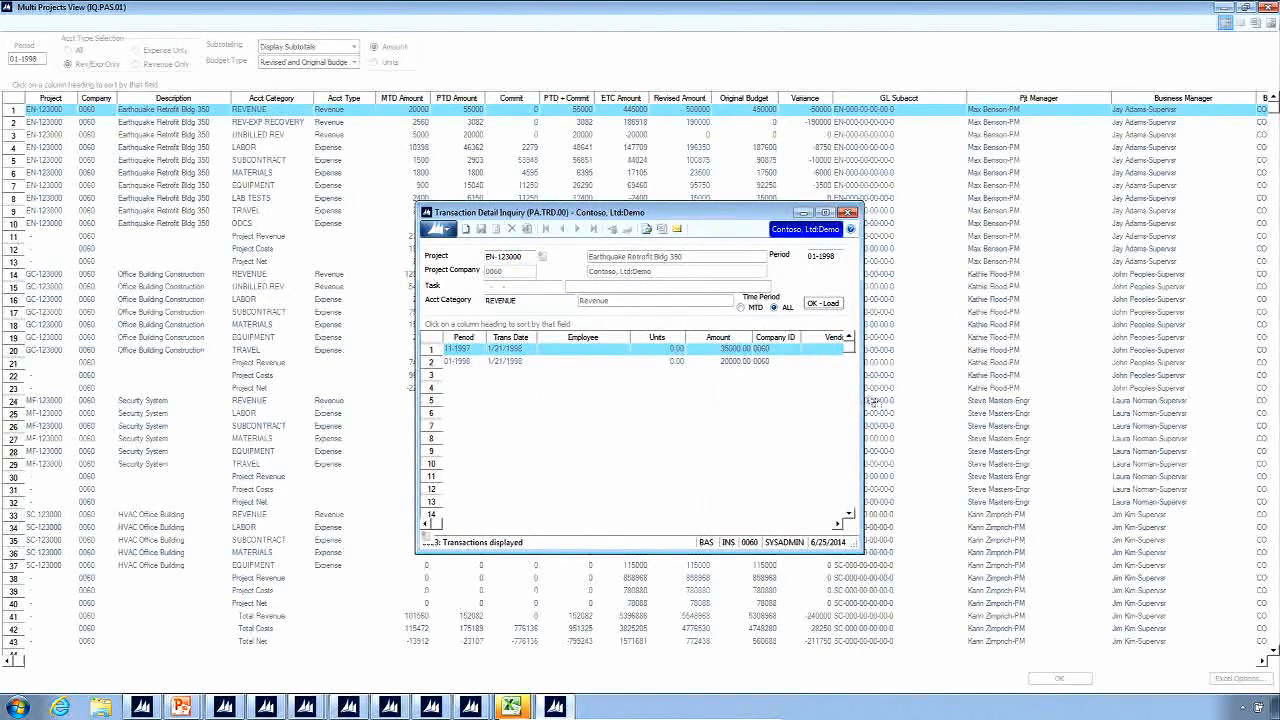
left_click_drag(860, 395, 1010, 395)
left_click(732, 349)
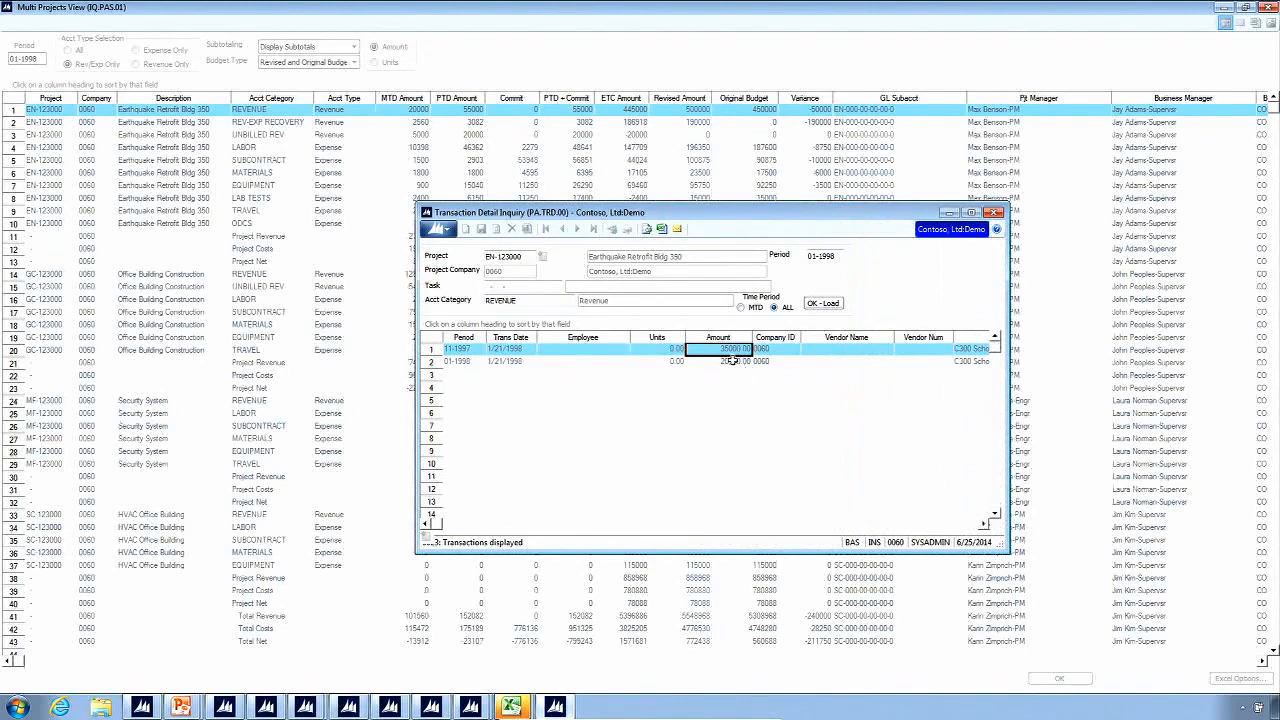
left_click(733, 361)
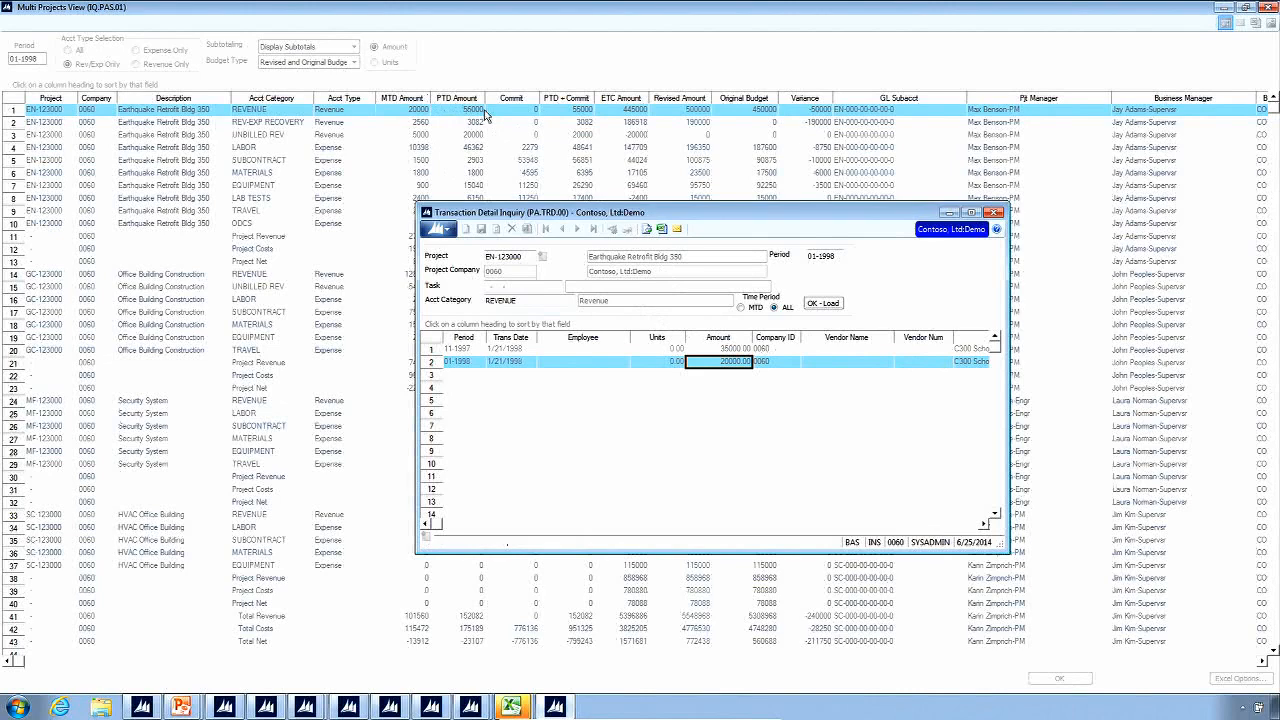
left_click(995, 216)
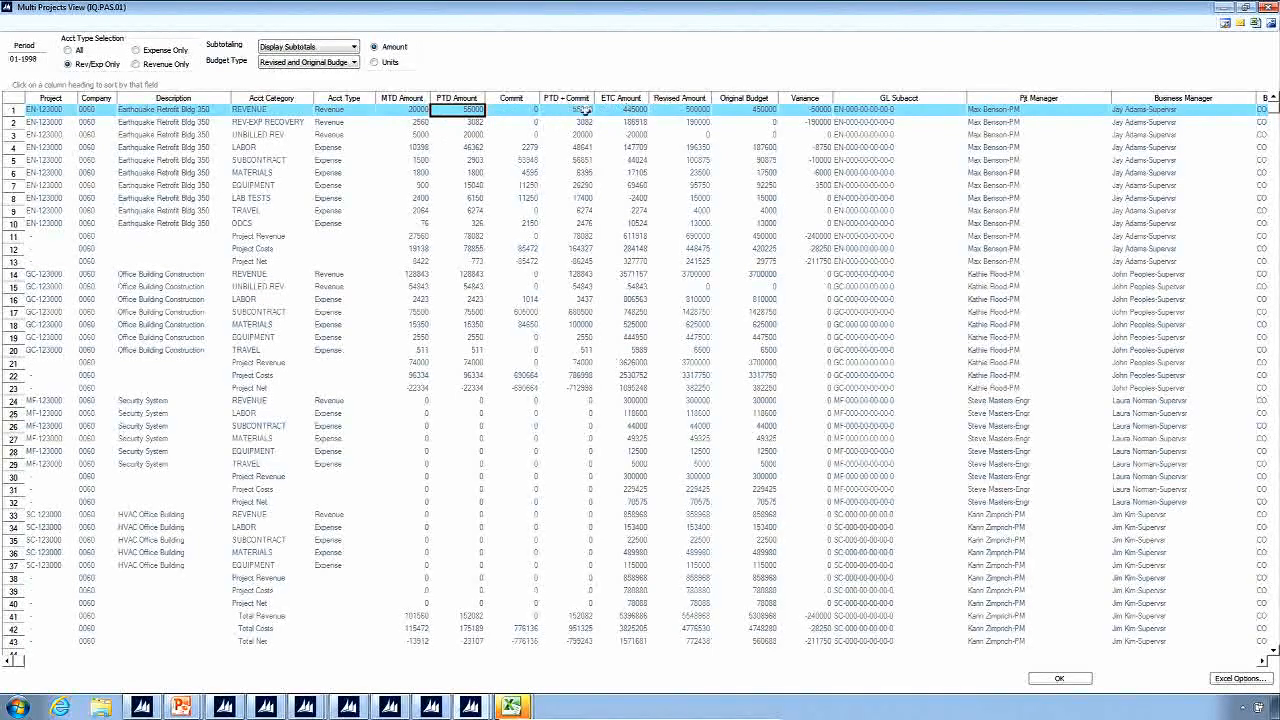
Examine the Commit amounts of EN-123000's labor and subcontract lines and compare the PTD Amount, Commit and PTD + Commit columns across projects
left_click(521, 146)
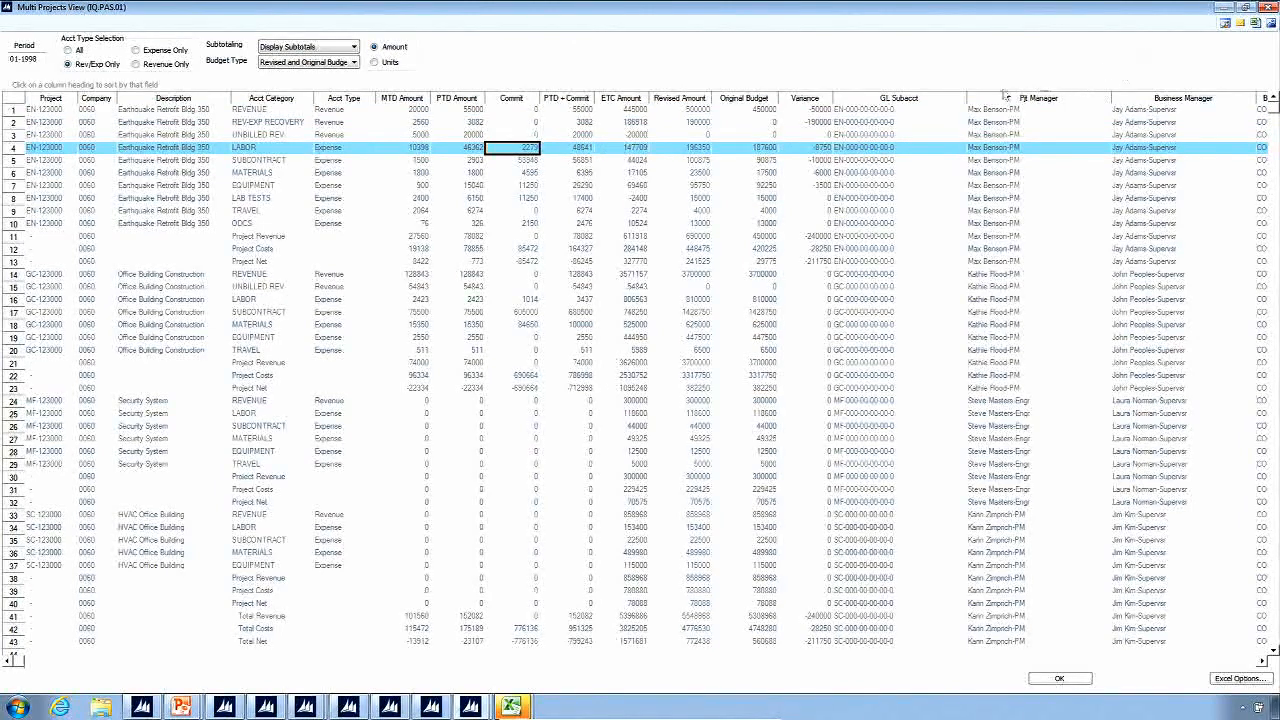
left_click(534, 161)
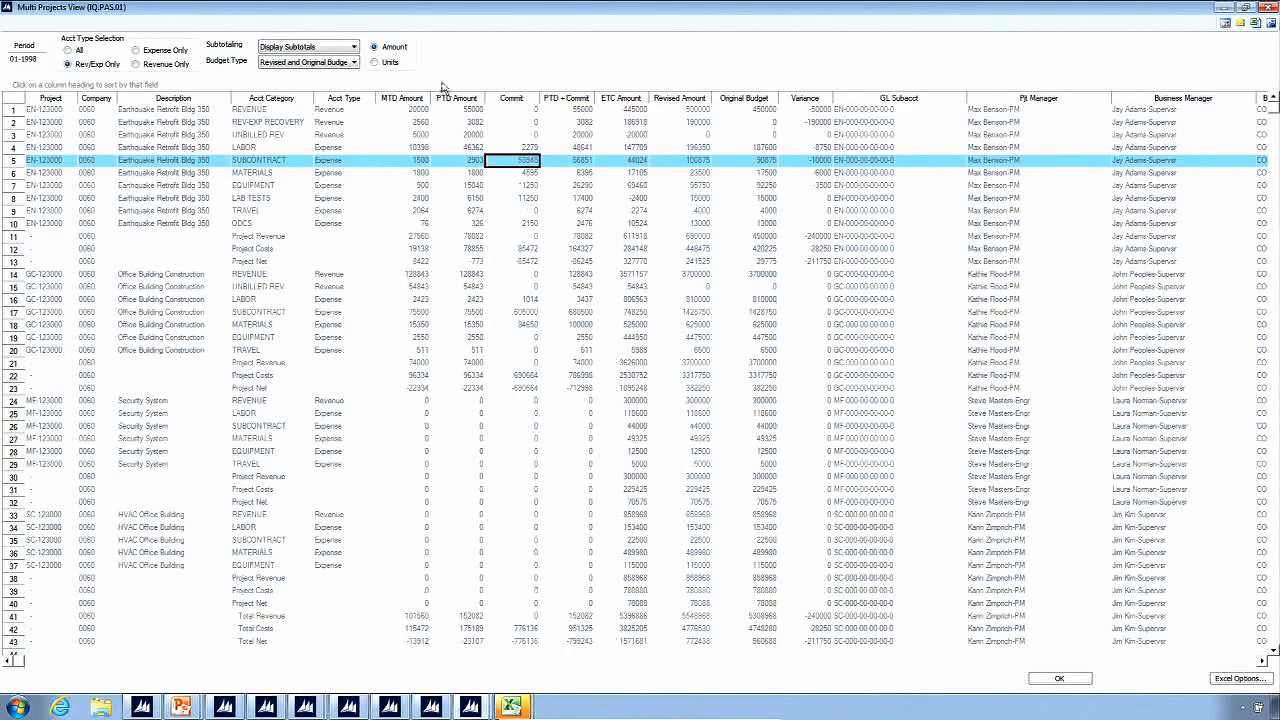
left_click_drag(464, 110, 471, 360)
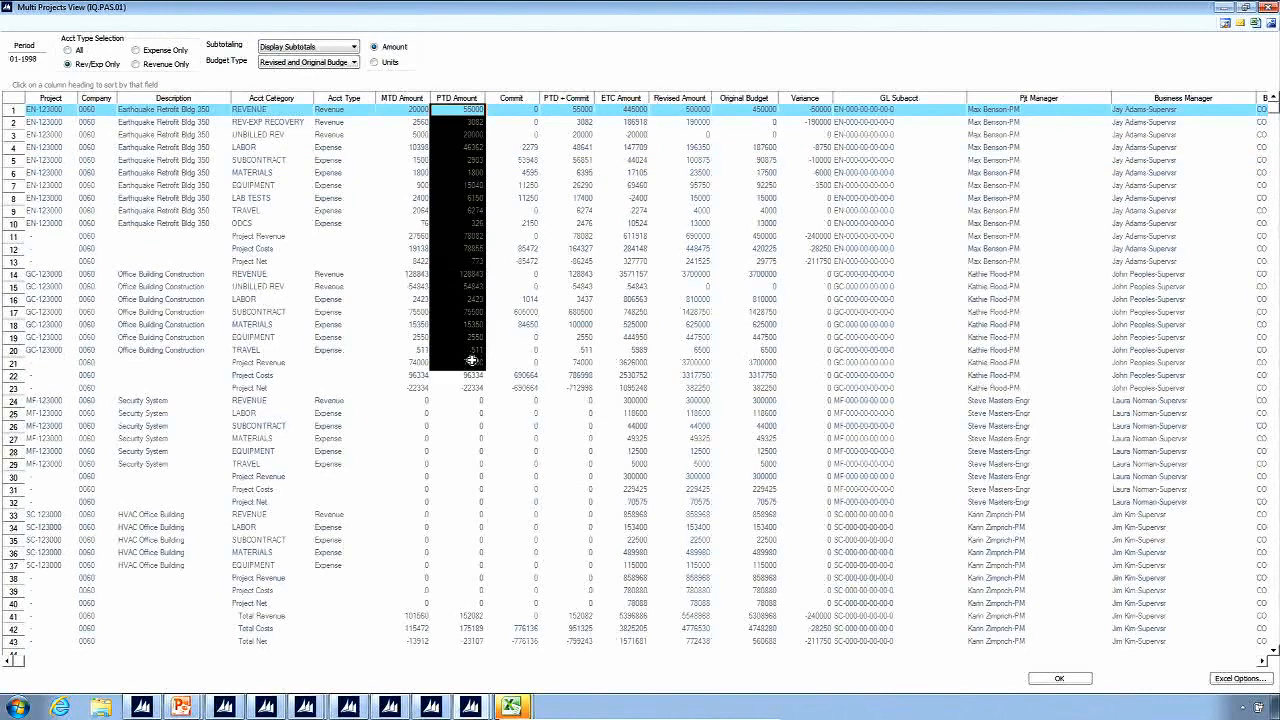
left_click_drag(520, 110, 516, 388)
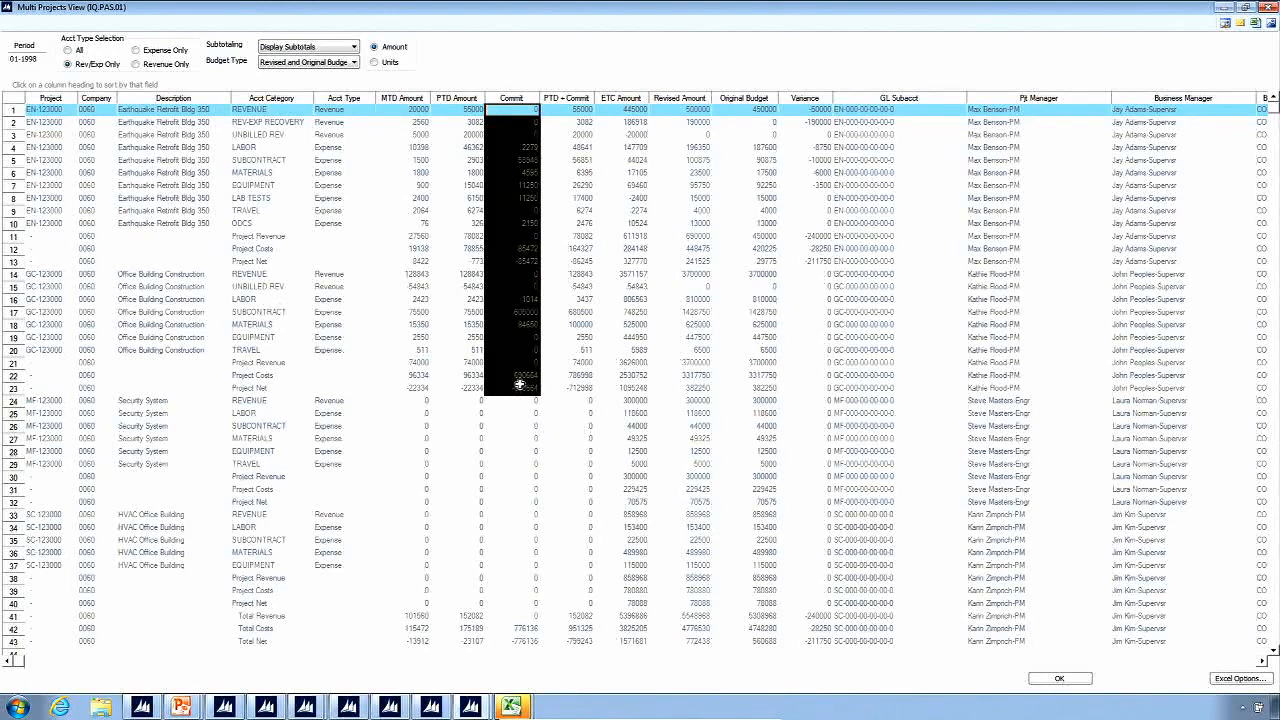
left_click_drag(519, 385, 516, 376)
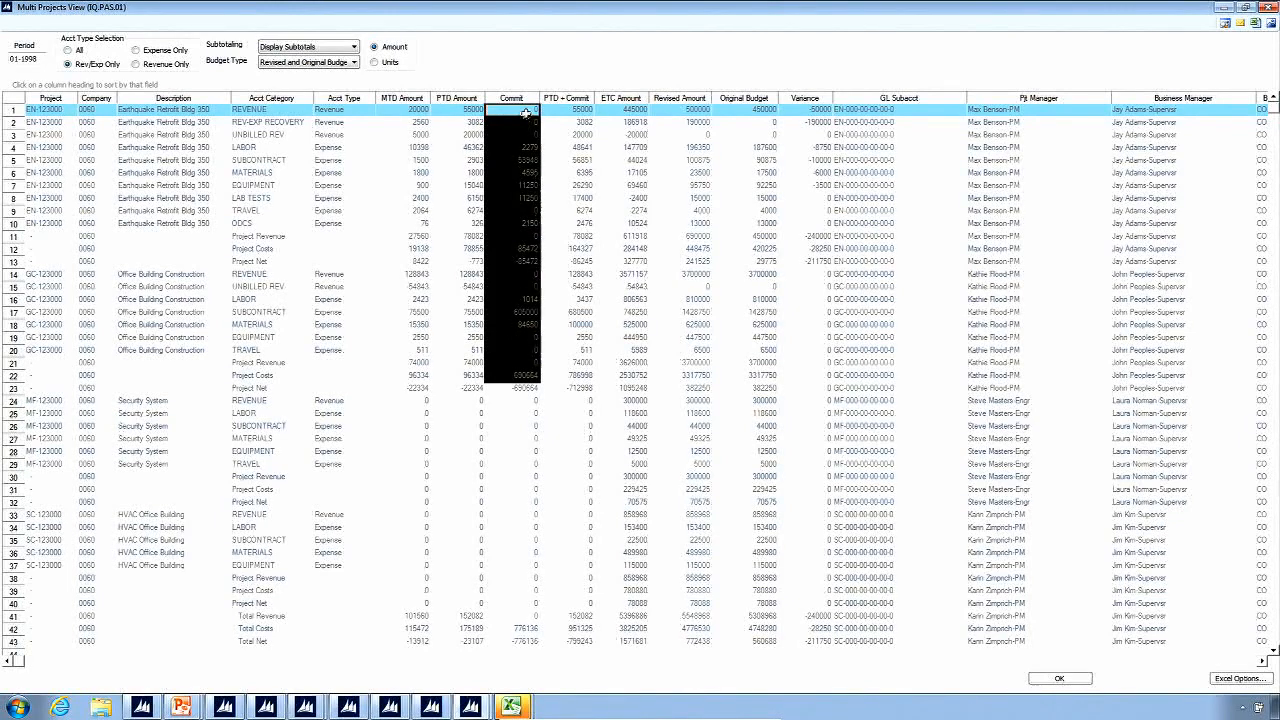
left_click(583, 110)
left_click_drag(583, 110, 583, 376)
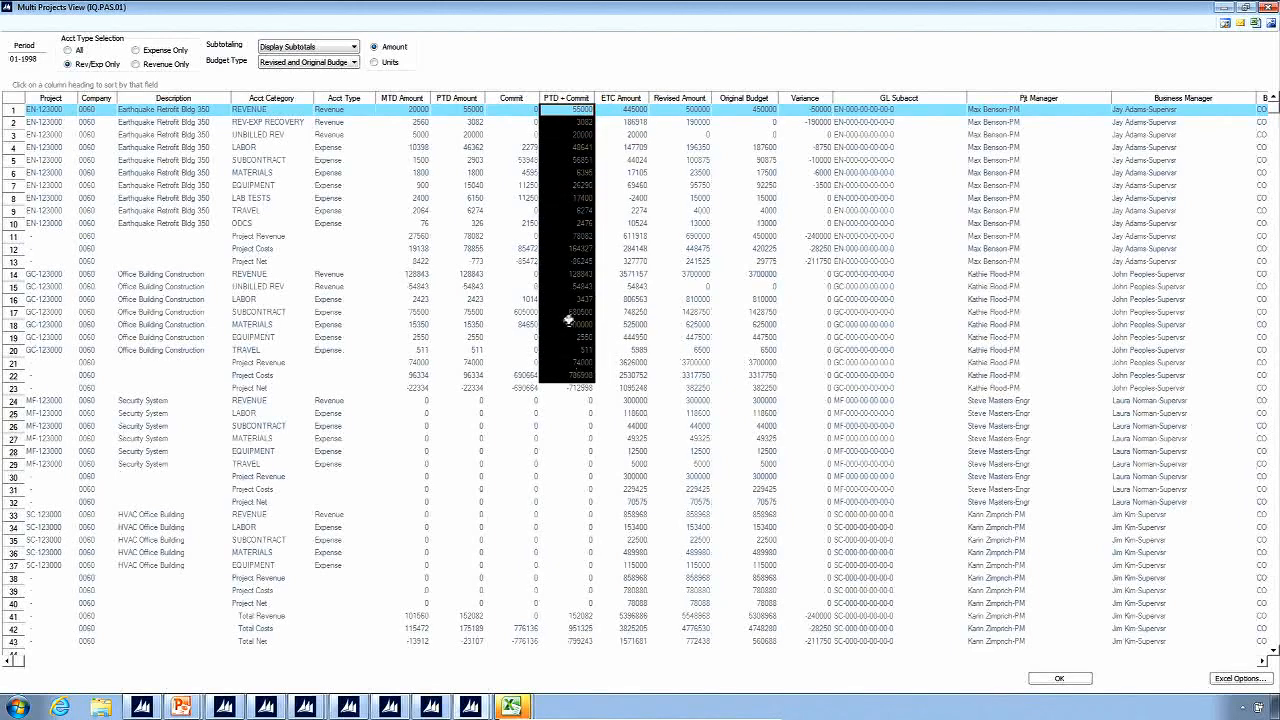
left_click(581, 133)
Examine the ETC Amount, Original Budget and Variance columns and the remaining manager, business line and location columns
left_click(631, 121)
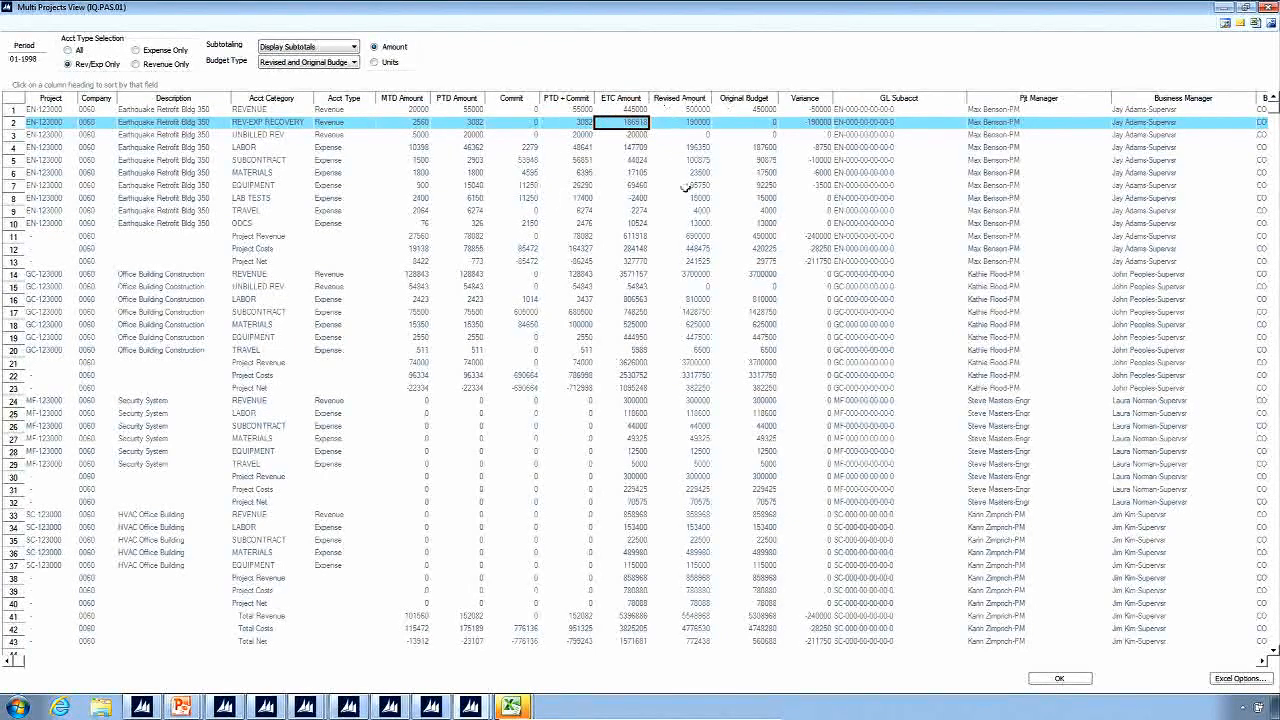
left_click(622, 99)
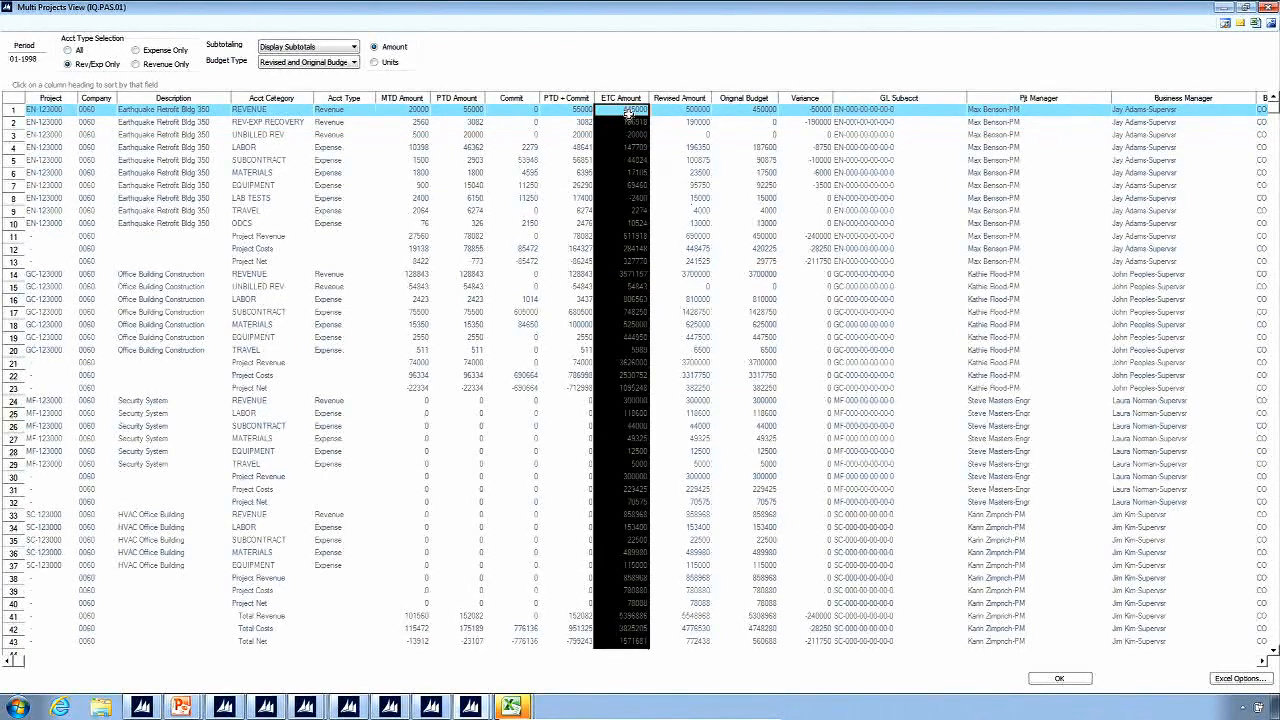
left_click(631, 109)
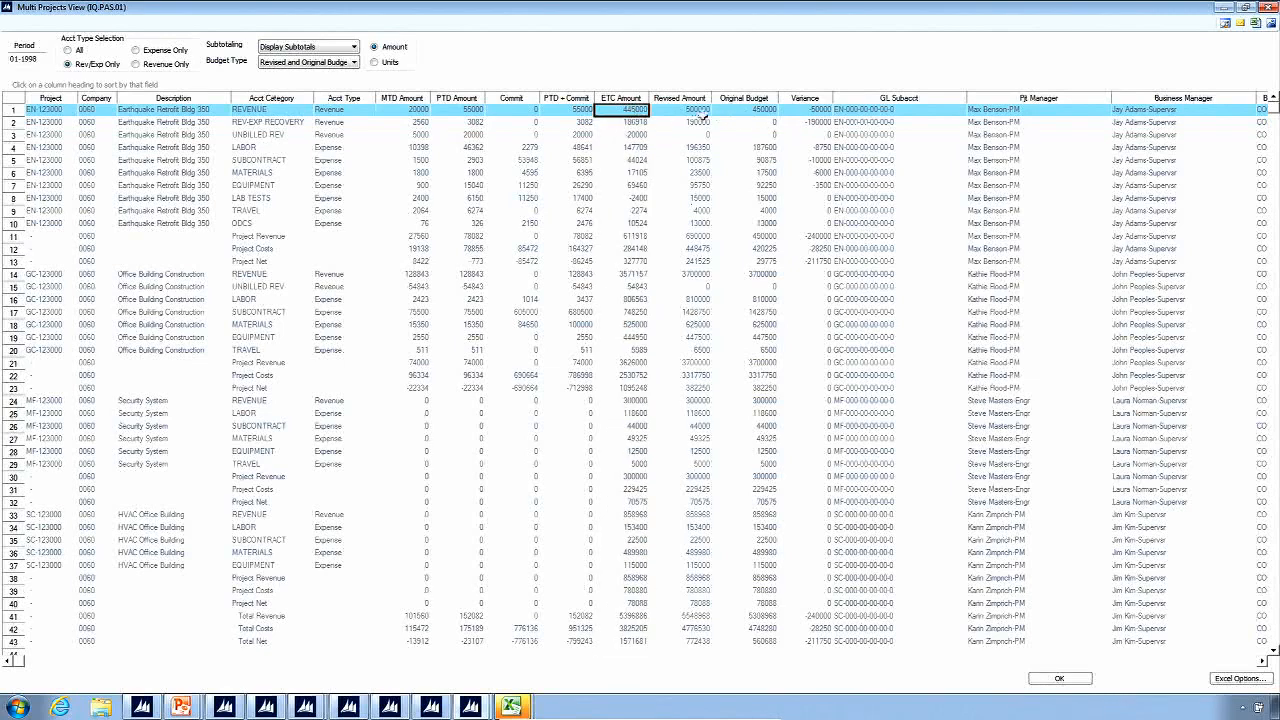
left_click_drag(745, 109, 778, 143)
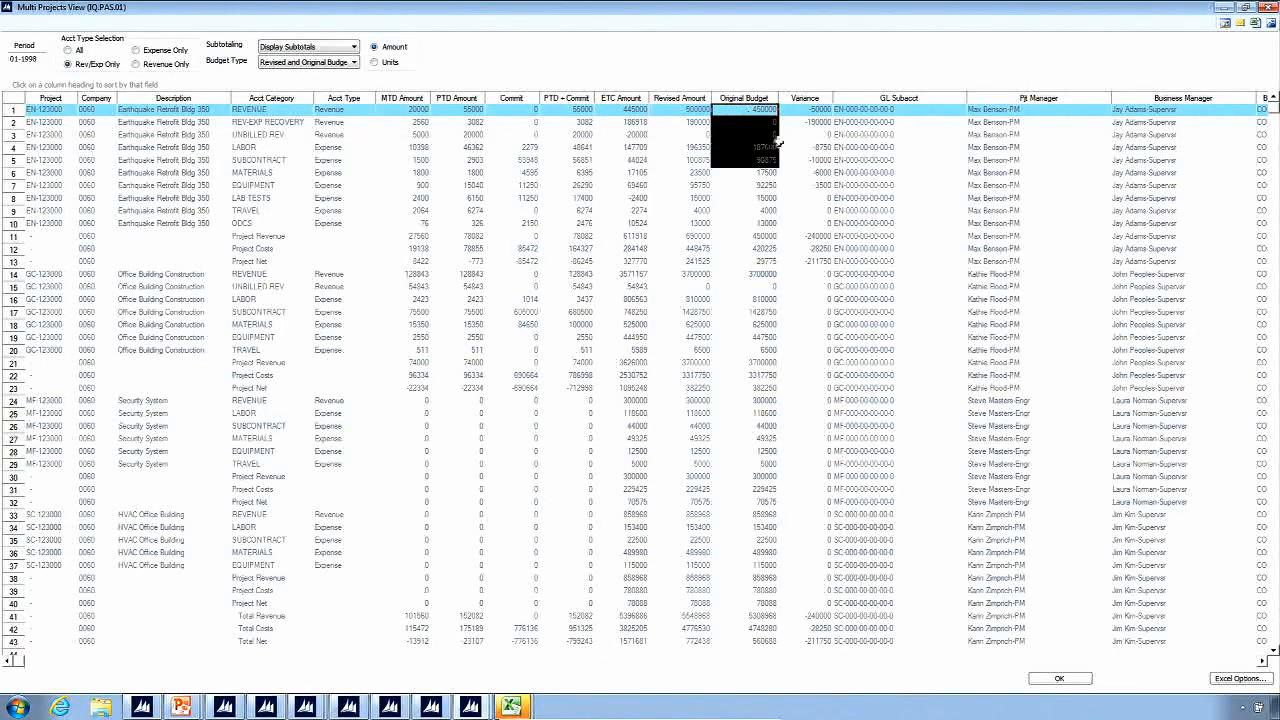
left_click(815, 108)
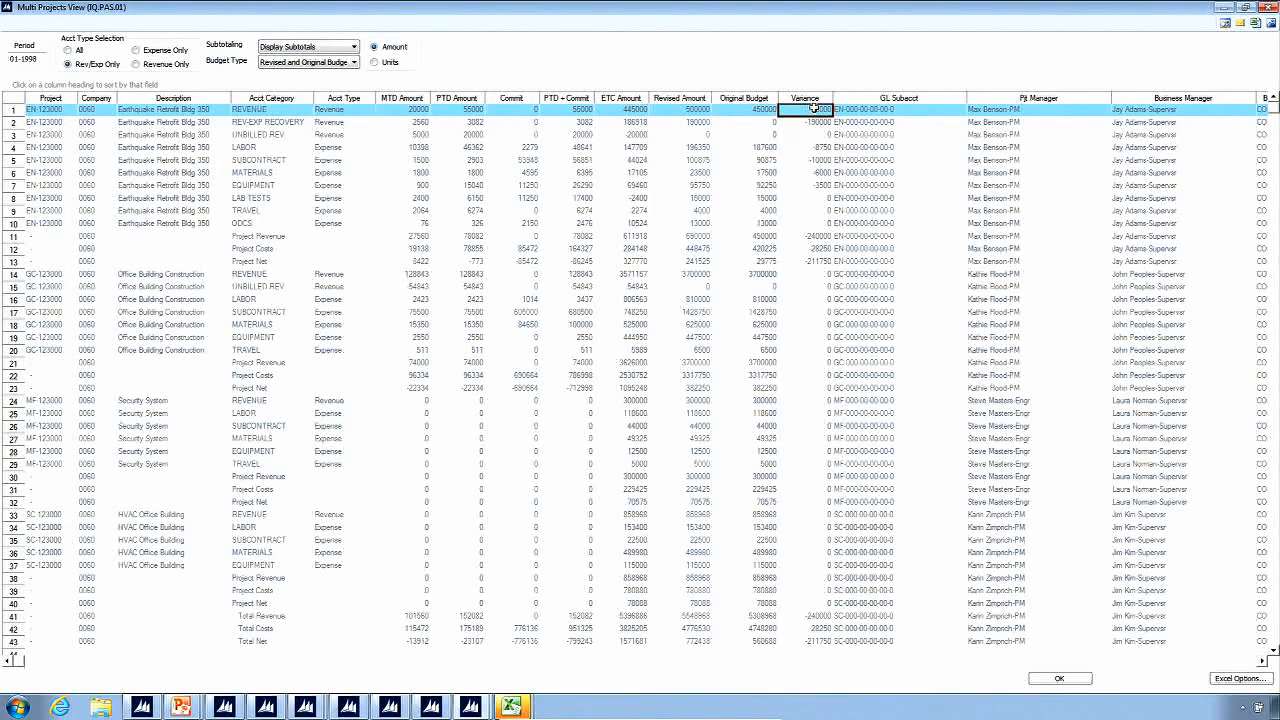
left_click(1240, 662)
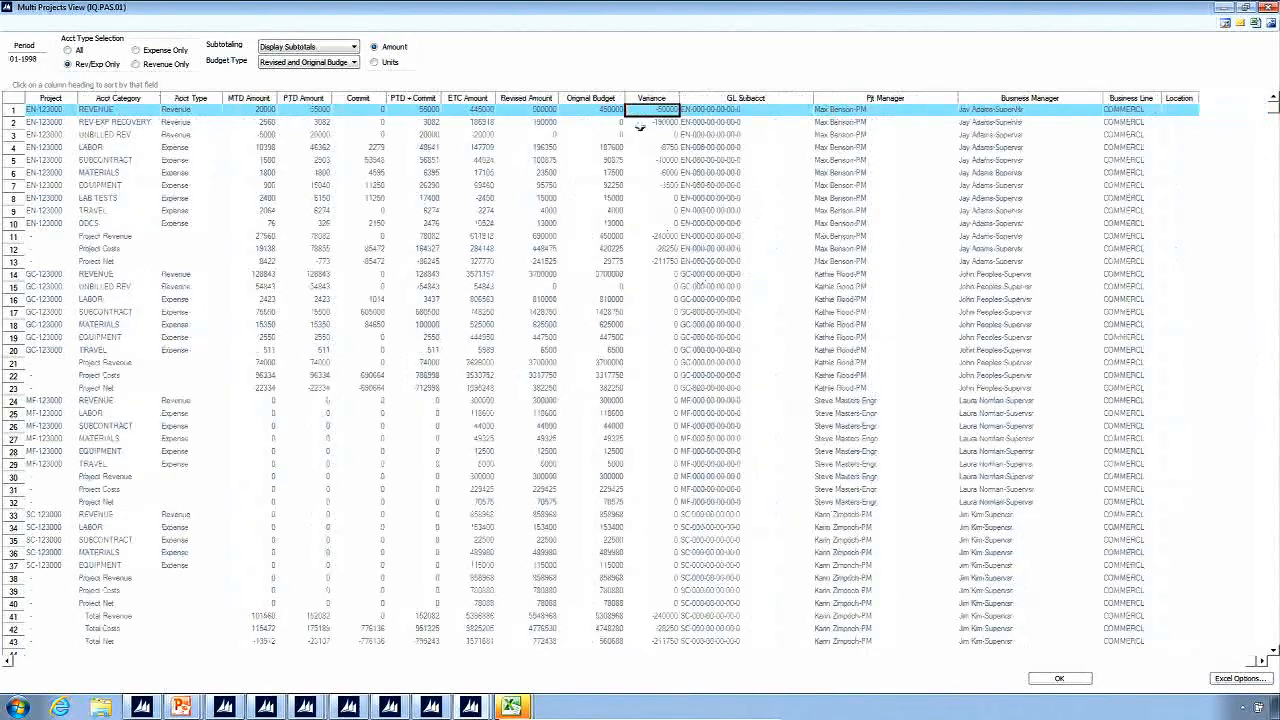
left_click(20, 662)
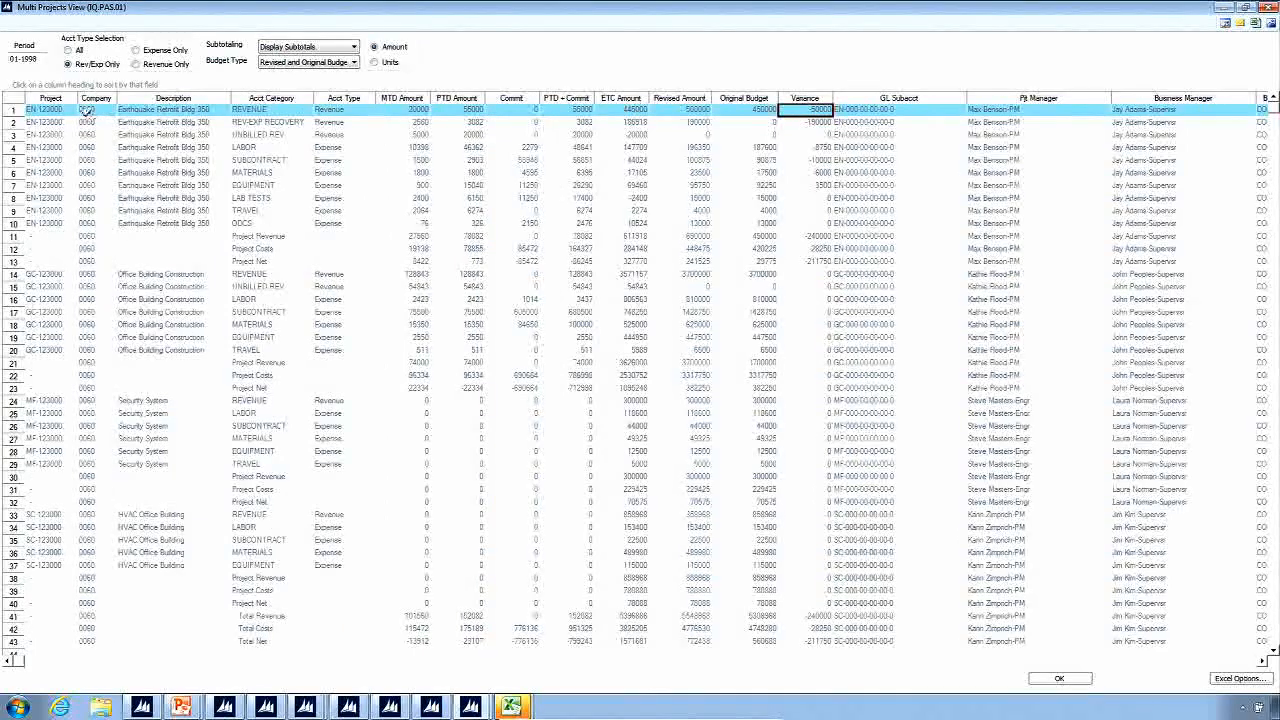
Close the Multi Projects View and set Project Analyzer to cover all companies for the School of Fine Art customer
left_click(1266, 7)
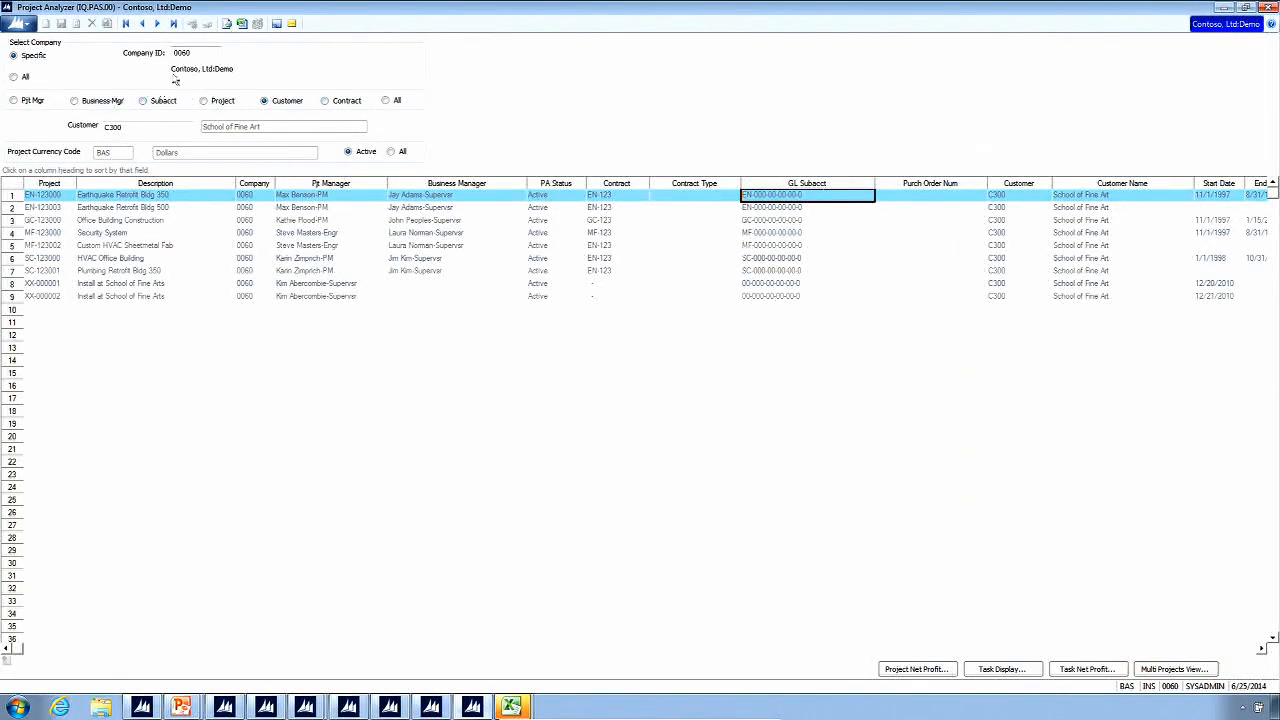
left_click(14, 77)
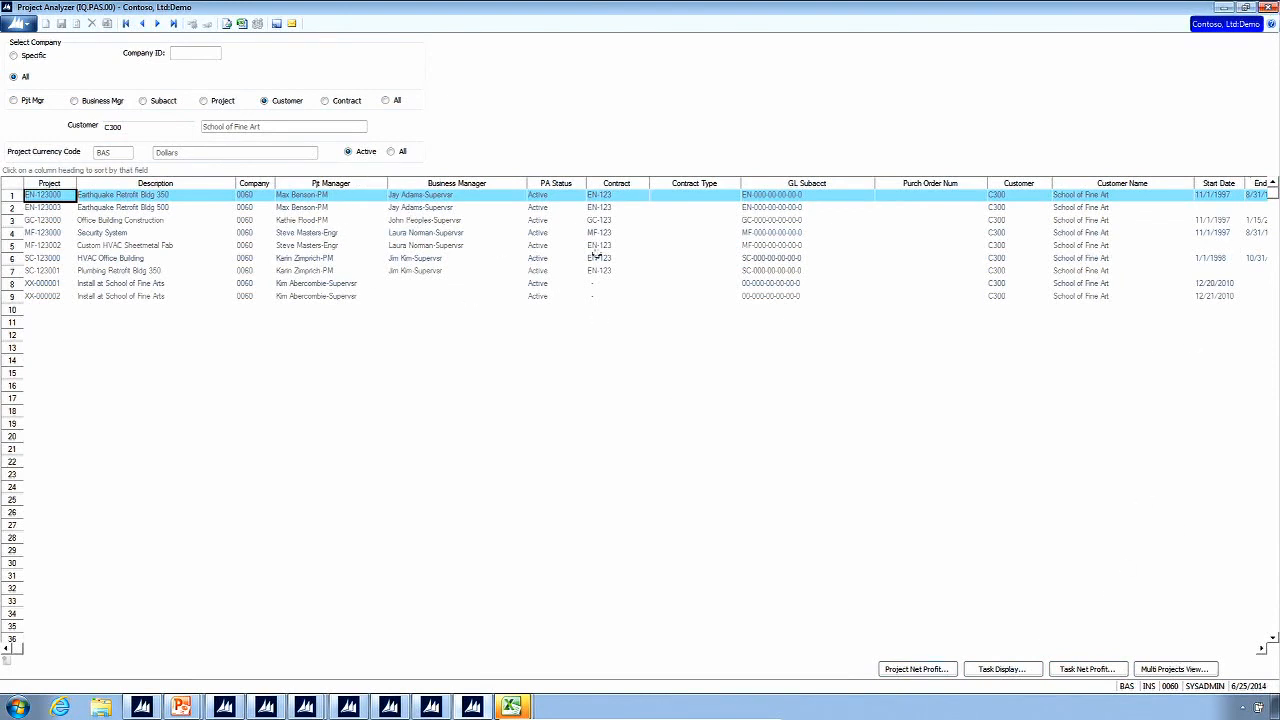
Close Project Analyzer and Project Maintenance, and minimize the exported Excel workbook
left_click(1267, 8)
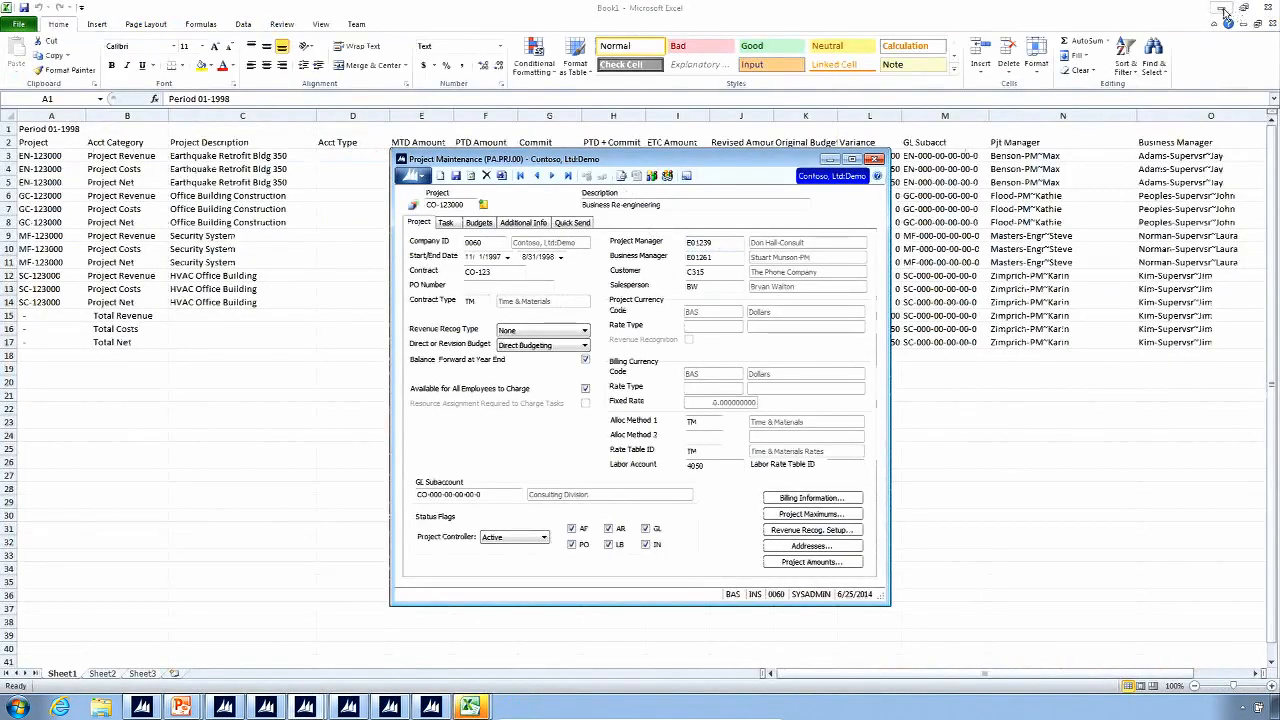
left_click(1224, 10)
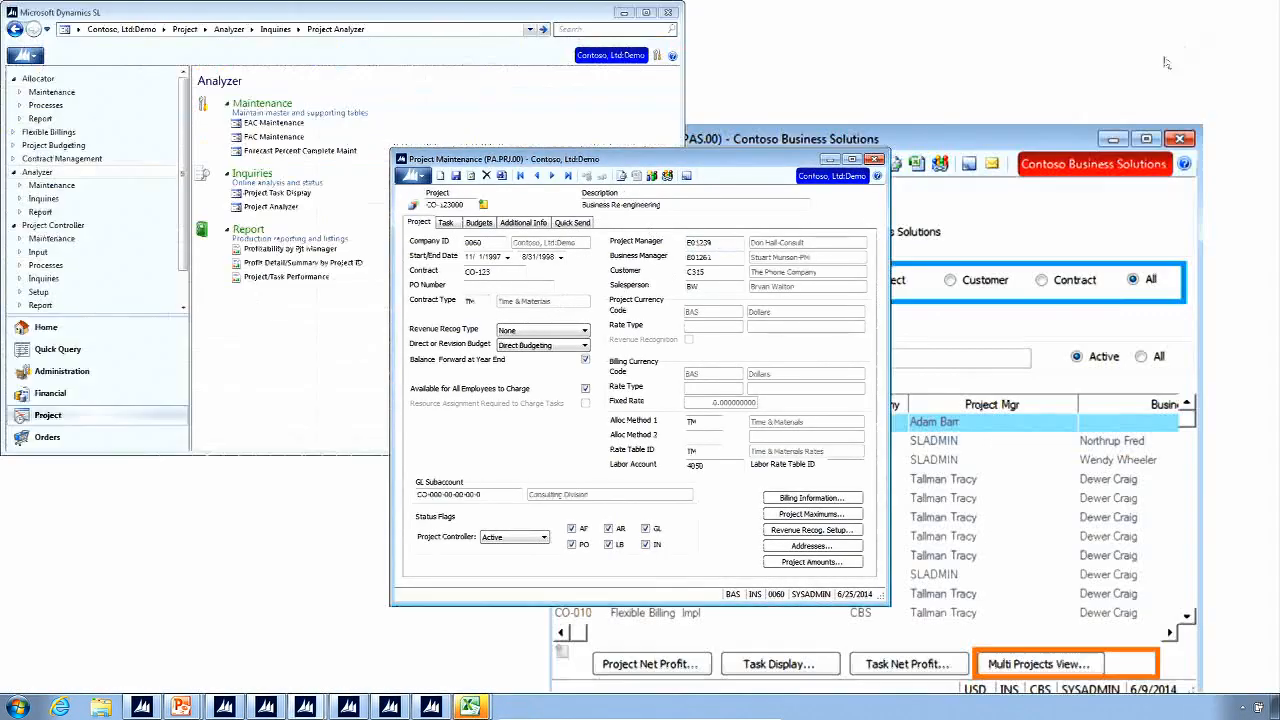
left_click(874, 159)
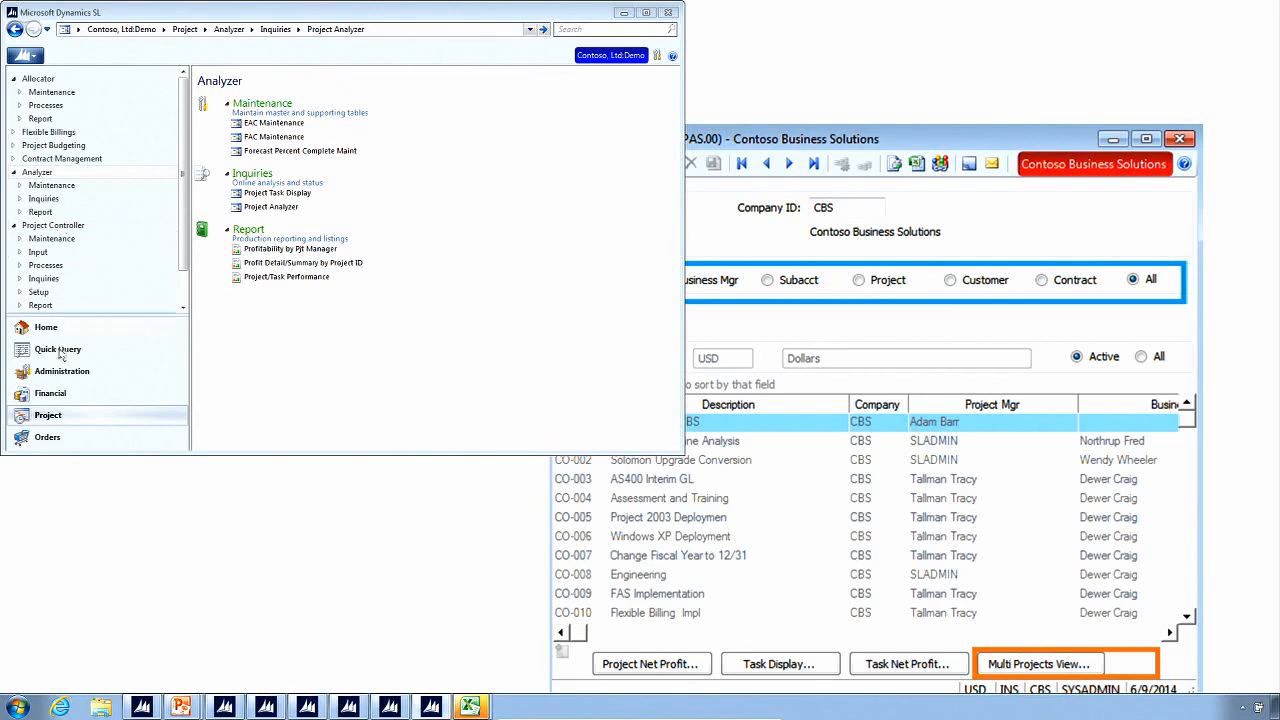
Open the Project Net Profit Inquiry from the Project Controller module
left_click(63, 229)
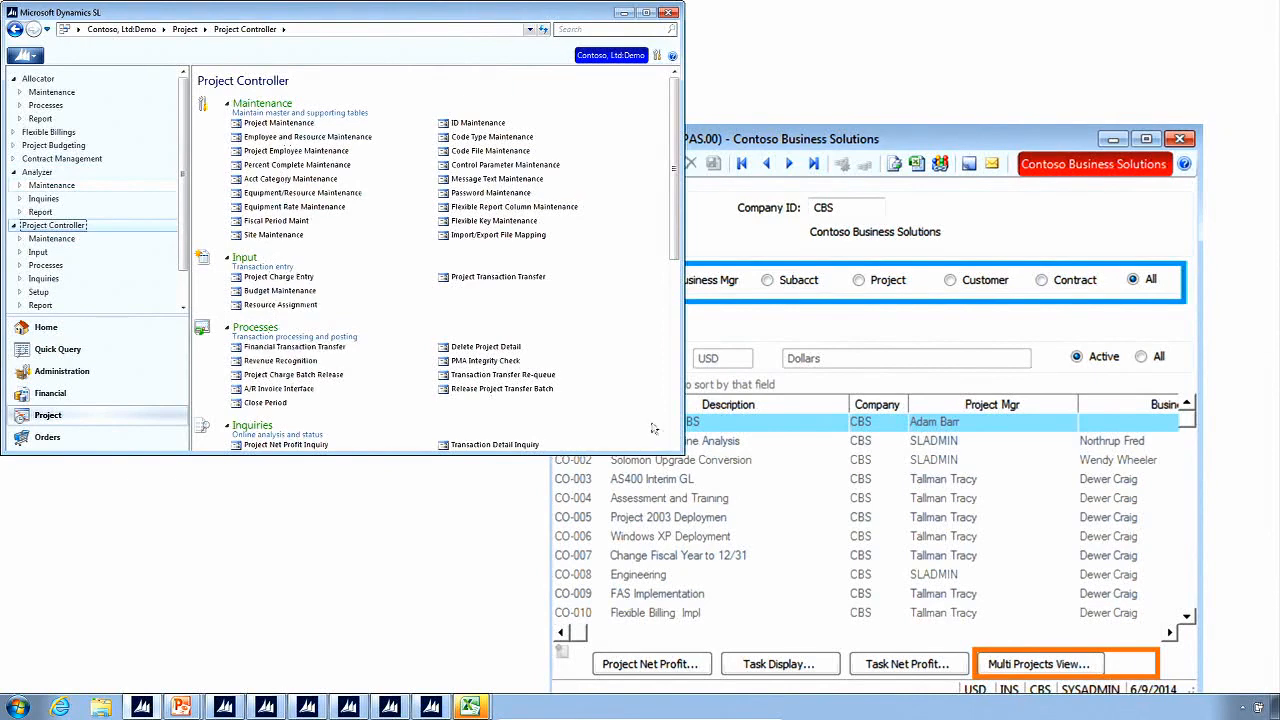
left_click(674, 375)
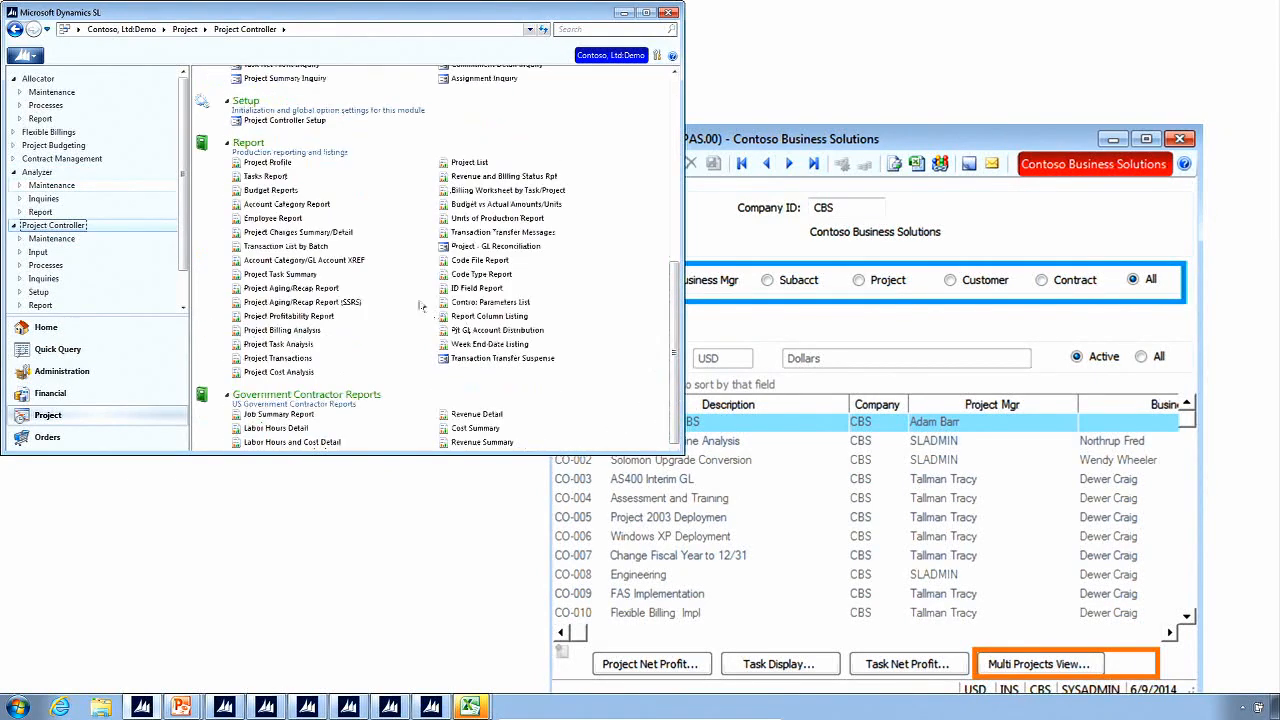
left_click(284, 163)
left_click_drag(676, 298, 669, 248)
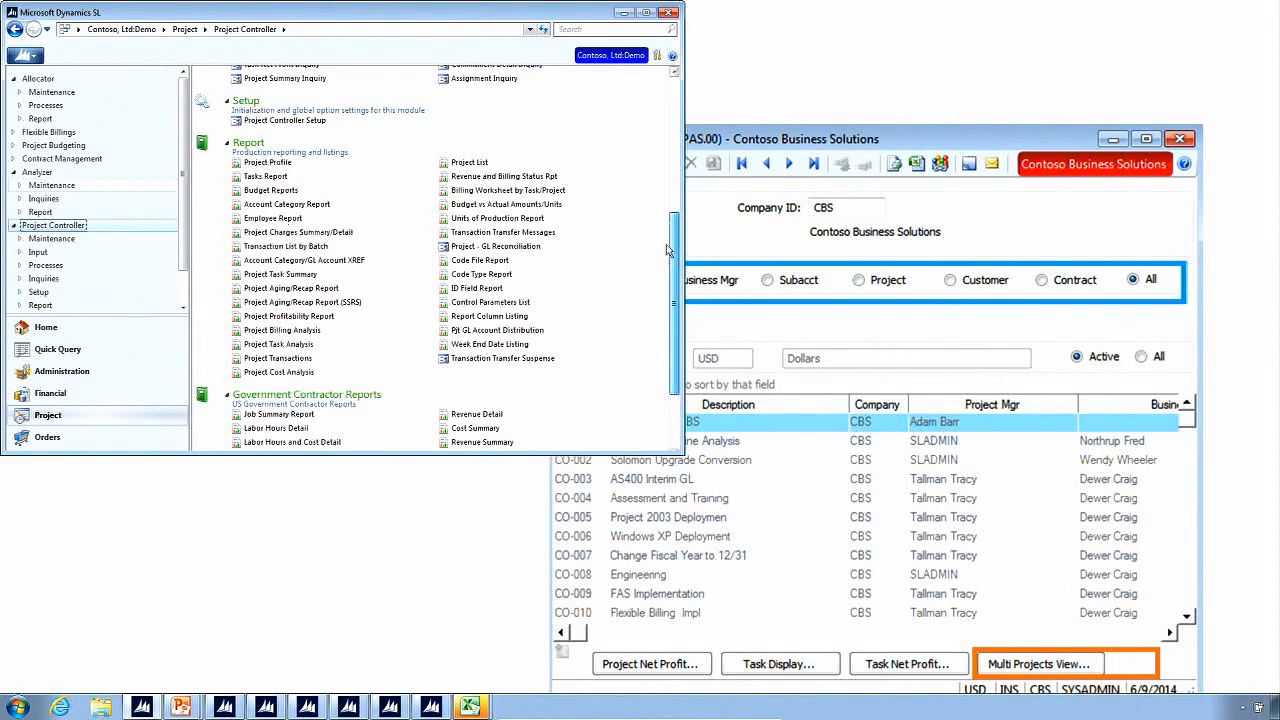
left_click(290, 157)
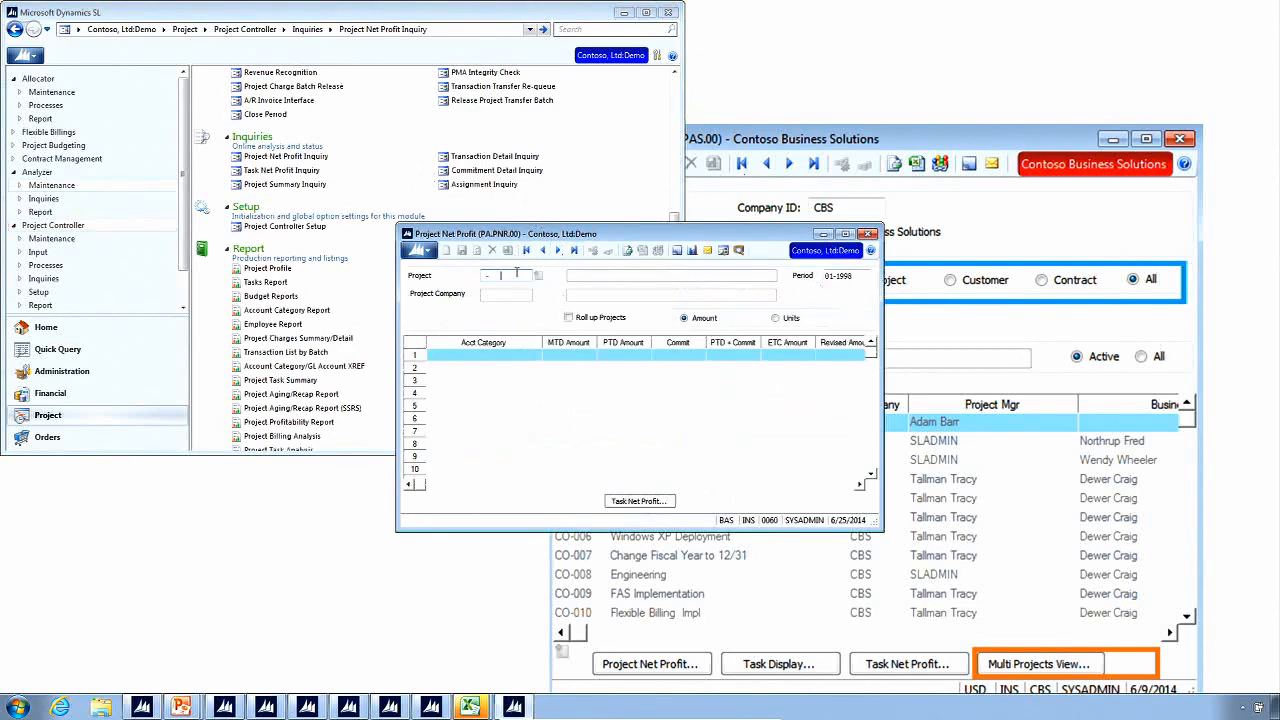
Load project CO-123000, Business Re-engineering, in the maximized net profit inquiry and examine its MTD and PTD amounts
double_click(519, 273)
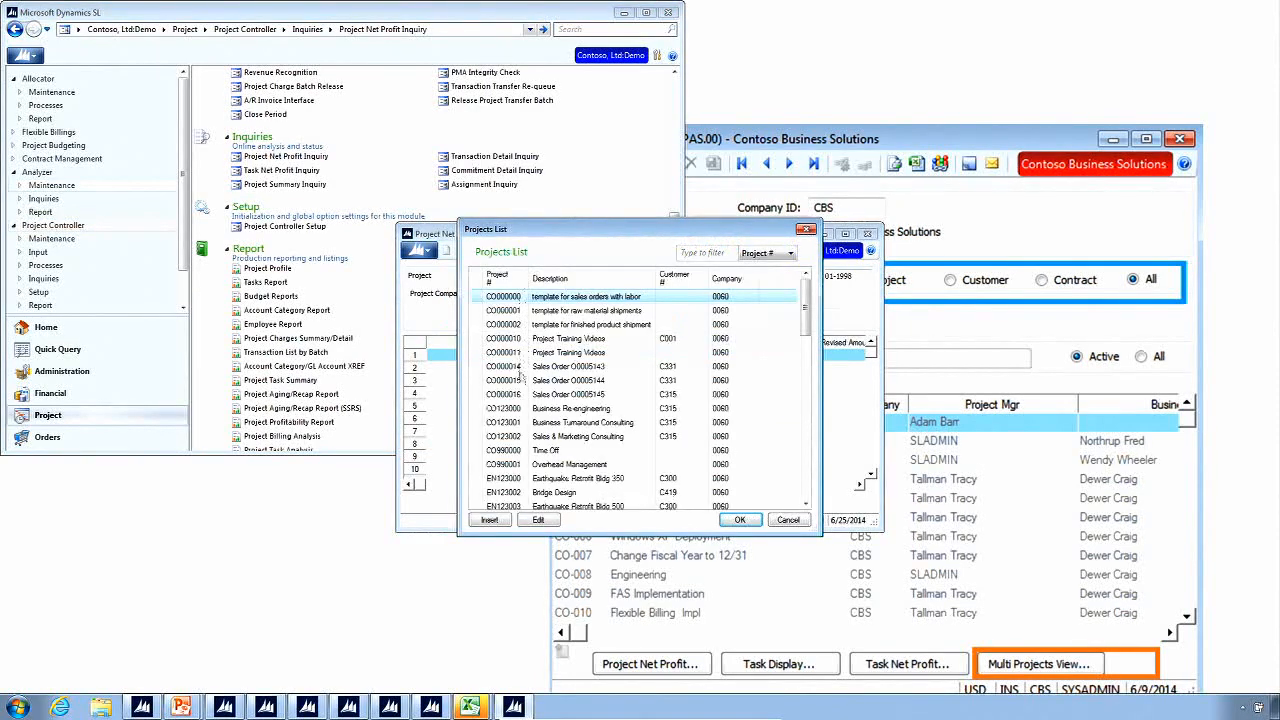
double_click(519, 409)
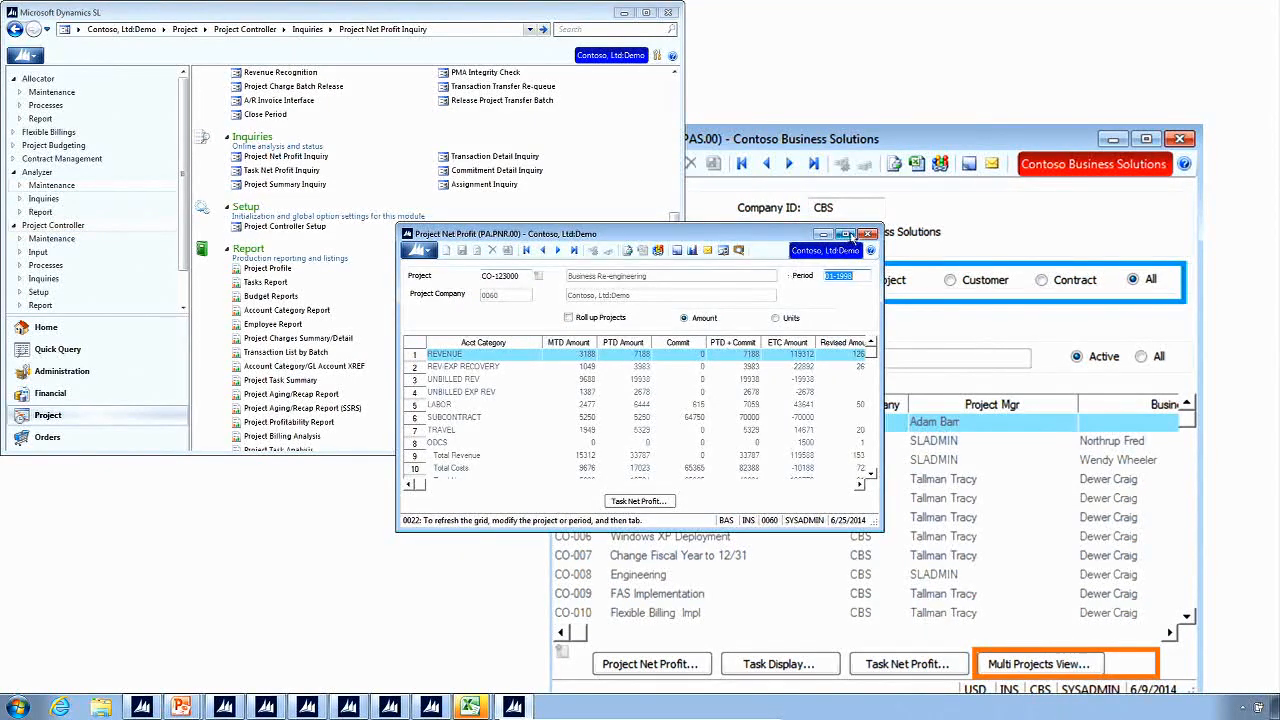
left_click(845, 234)
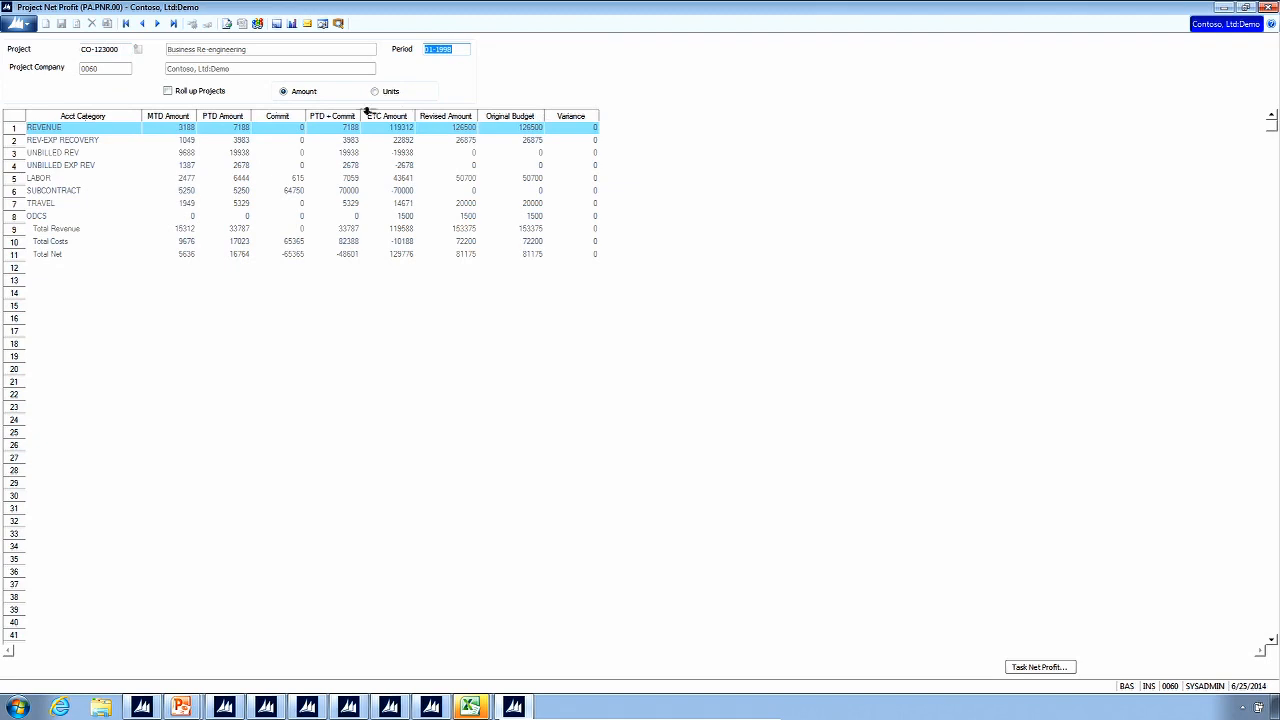
left_click_drag(176, 126, 180, 216)
left_click(231, 129)
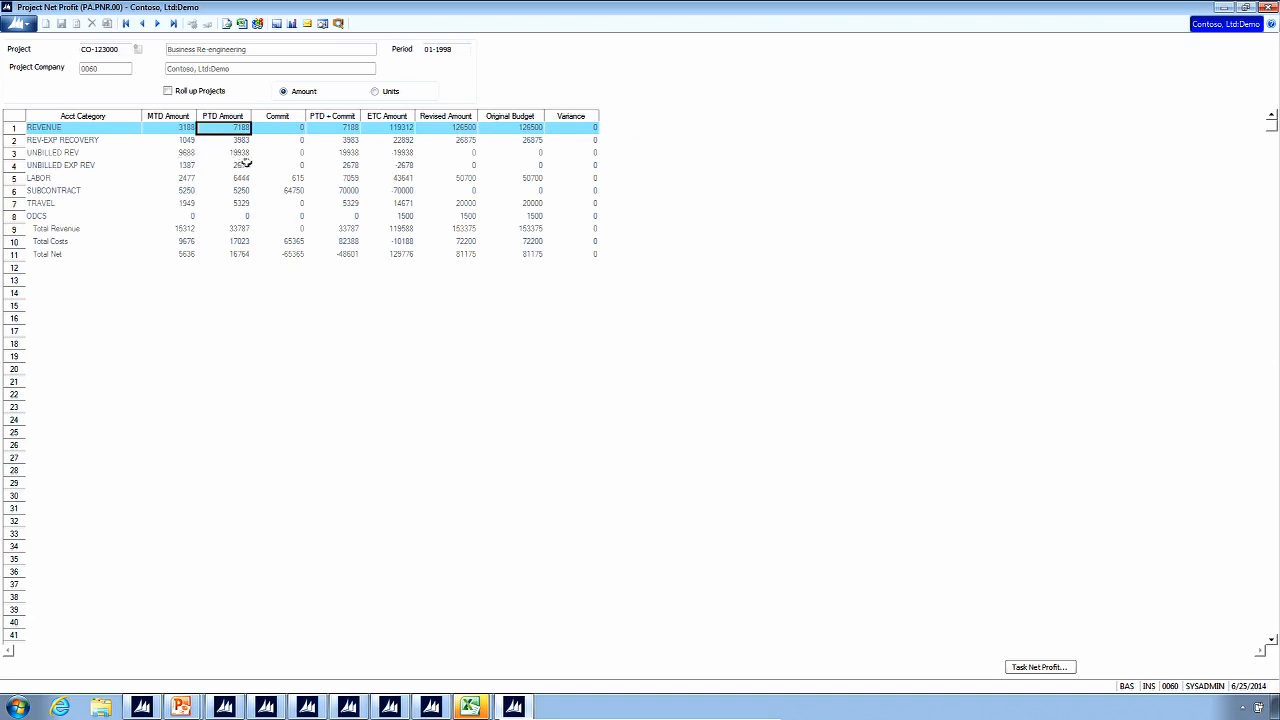
Drill down to the transaction detail behind CO-123000's UNBILLED REV PTD amount, review it, and close the inquiry
left_click(238, 153)
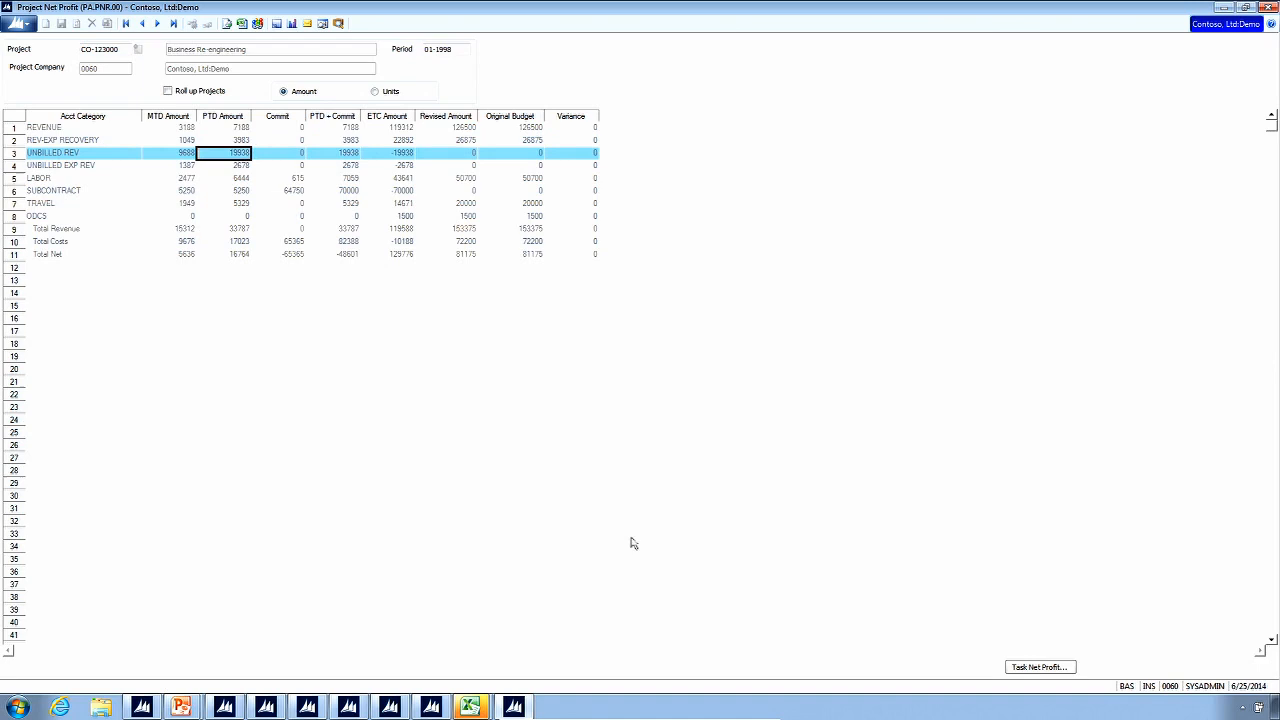
left_click(324, 24)
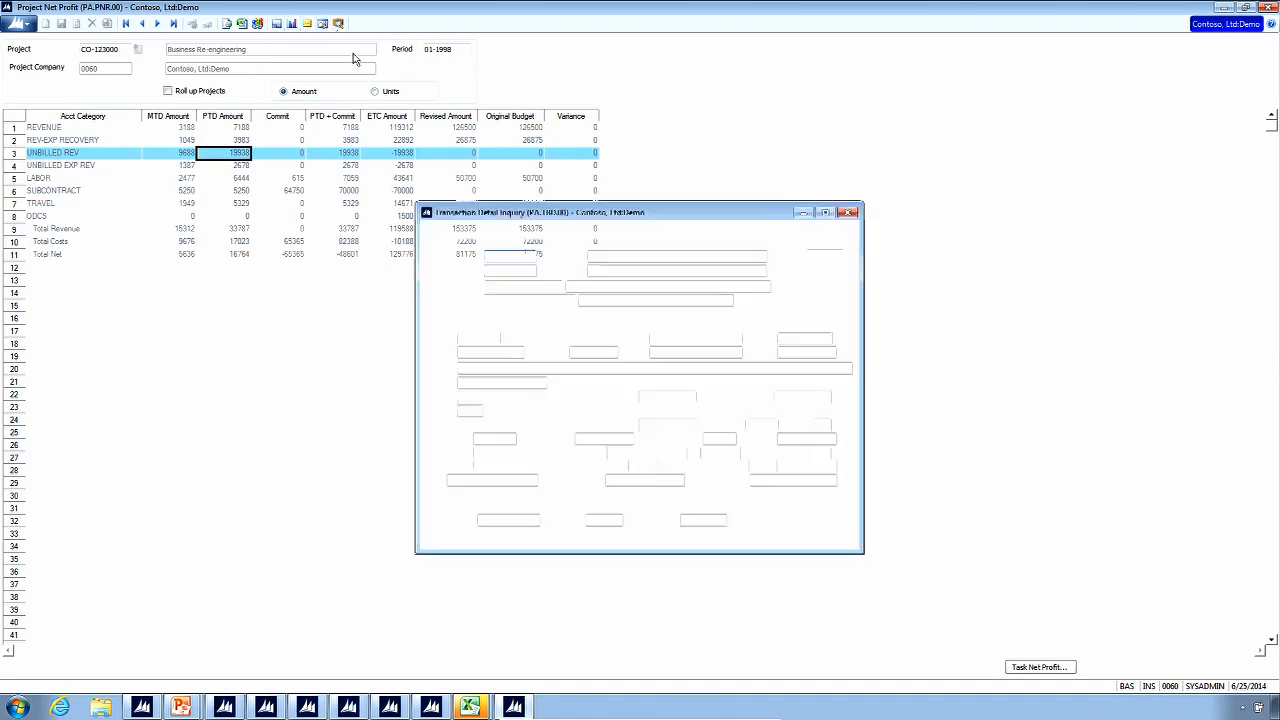
left_click_drag(570, 362, 586, 458)
left_click(847, 213)
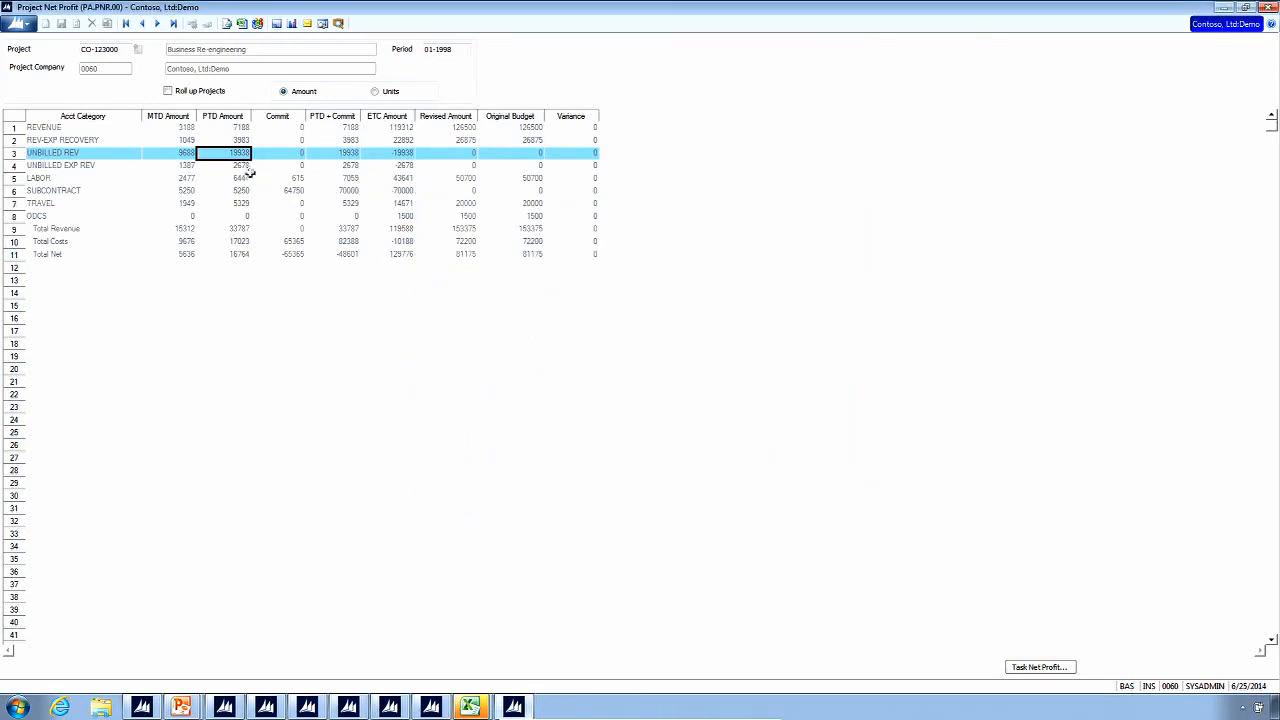
Examine the project's Commit and PTD + Commit columns, view the figures in units and again in amounts, and close the inquiry
left_click(292, 131)
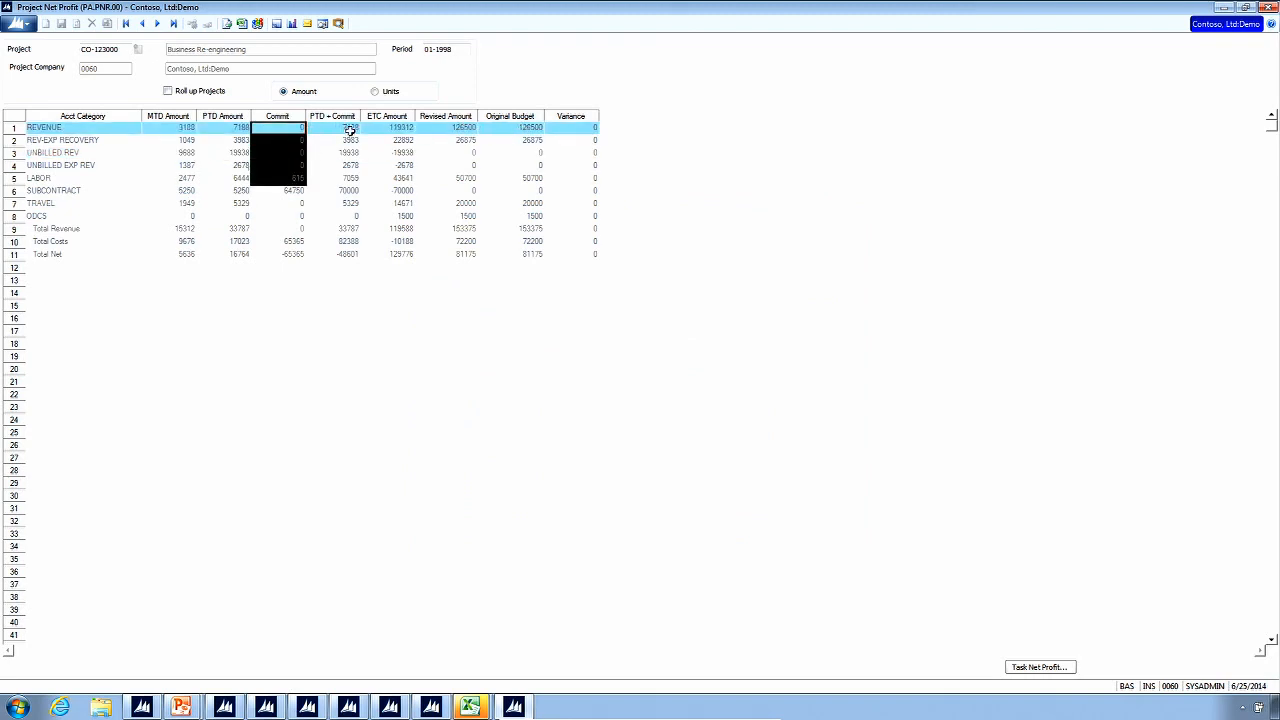
left_click(350, 131)
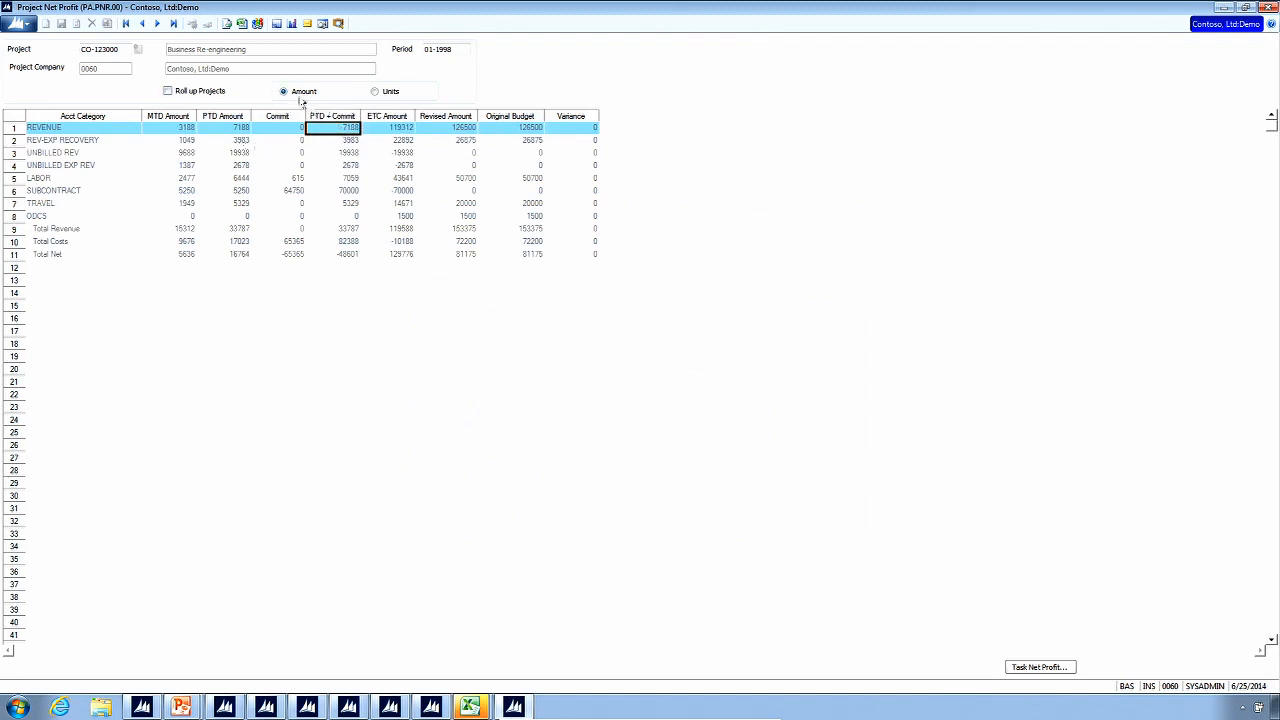
left_click(391, 92)
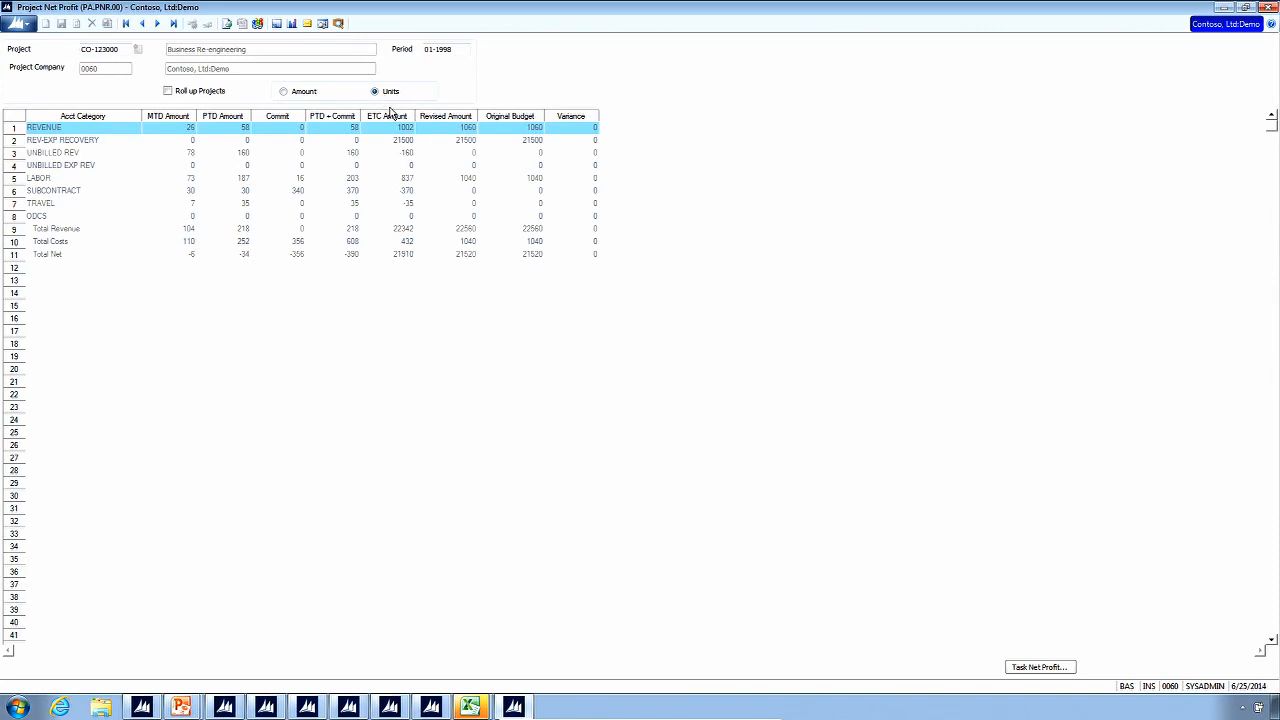
left_click(291, 96)
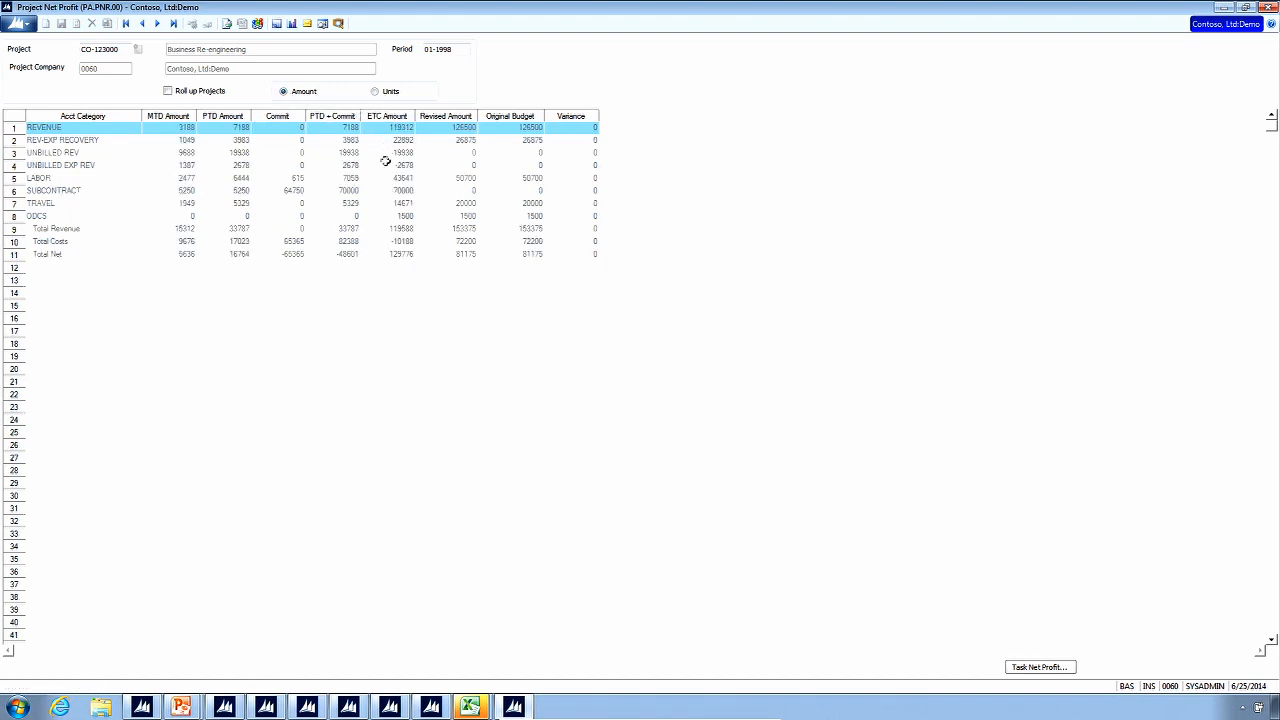
left_click(458, 49)
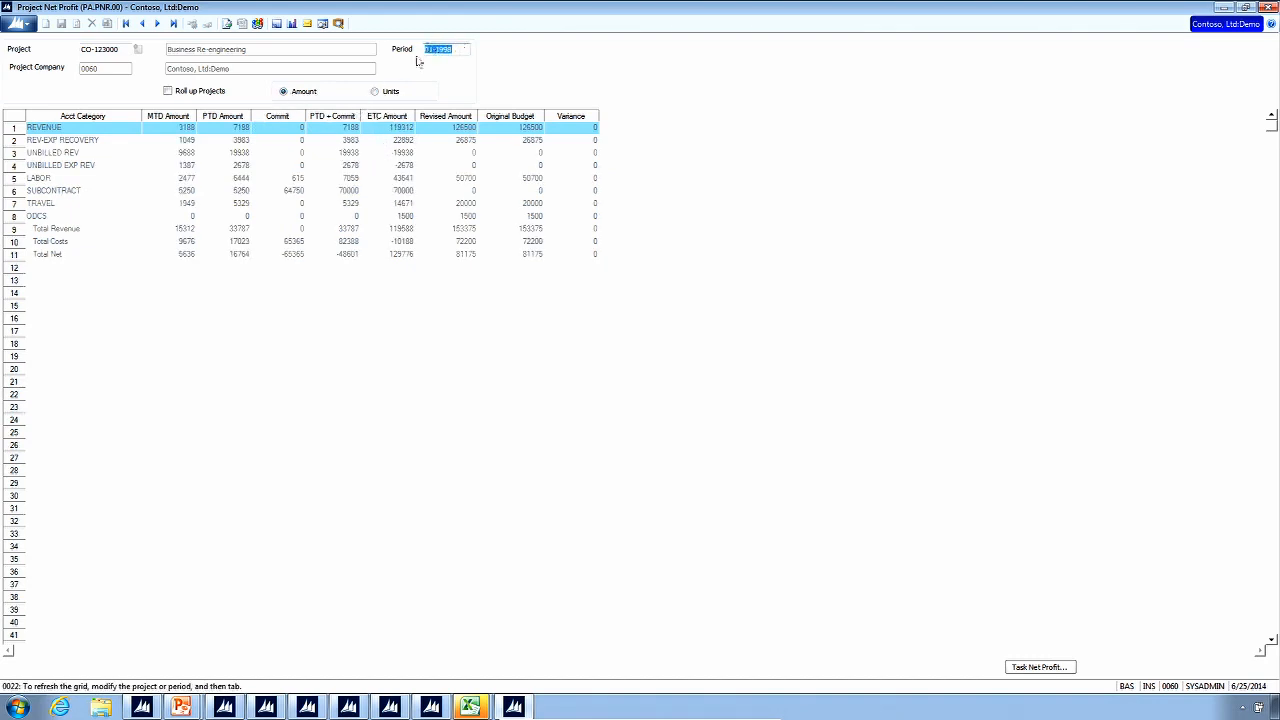
left_click(274, 131)
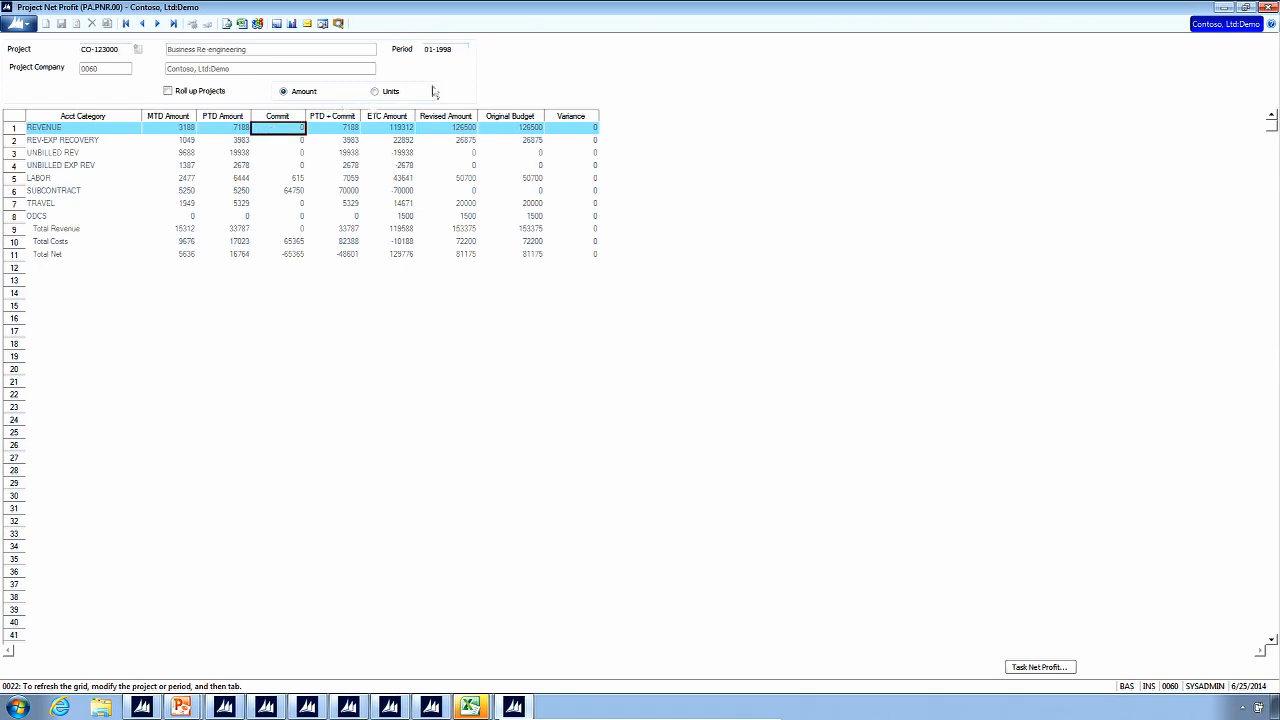
left_click(1248, 8)
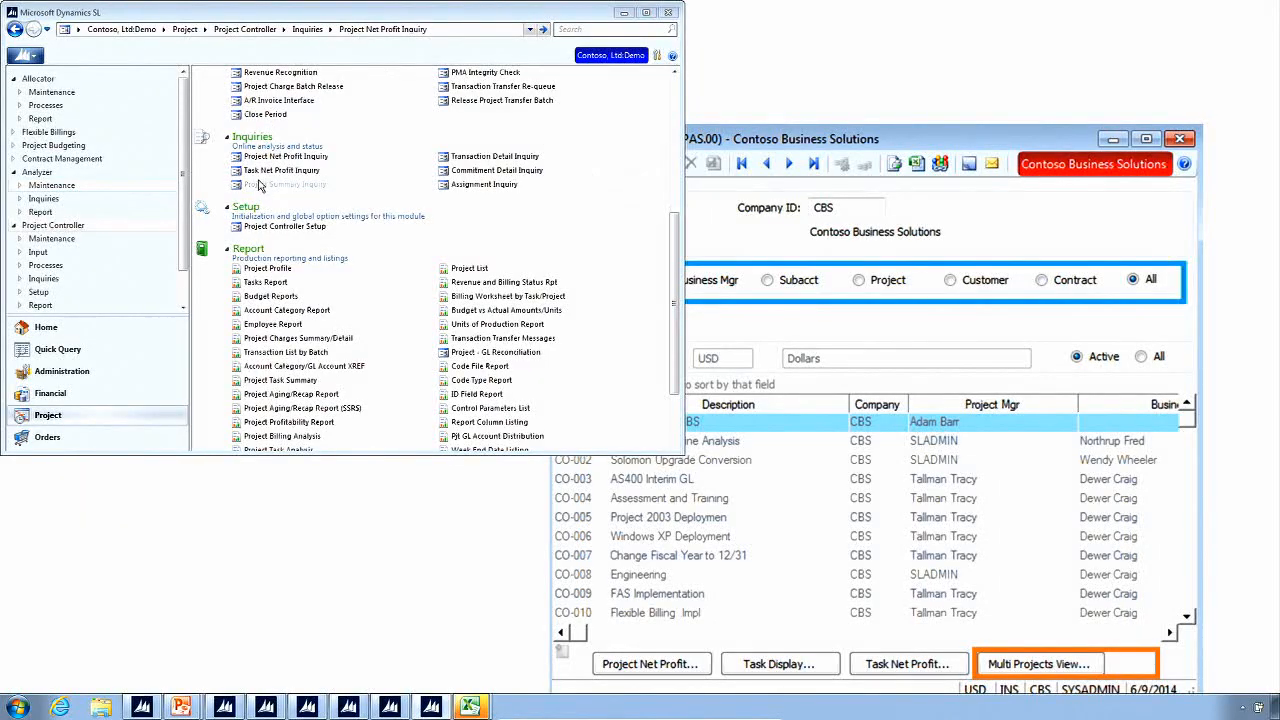
Open the Task Net Profit Inquiry in a maximized window and select project CO-123000, Business Re-engineering
left_click(268, 177)
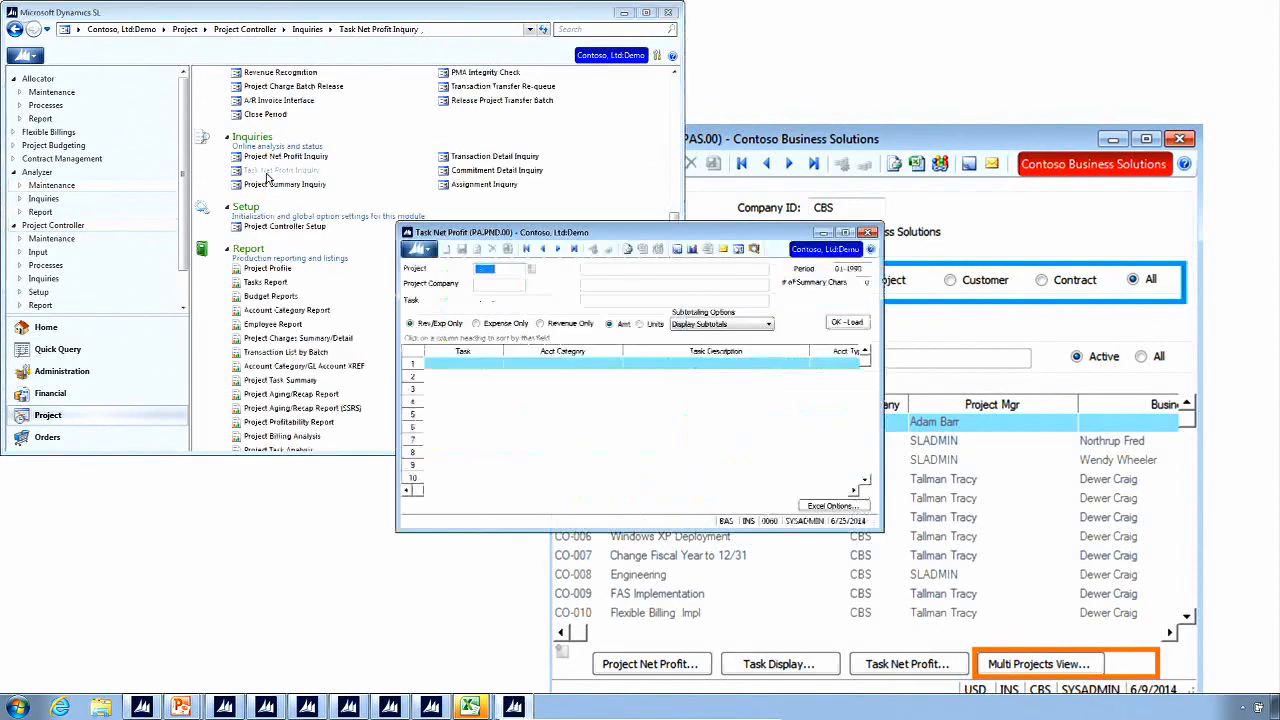
left_click(846, 232)
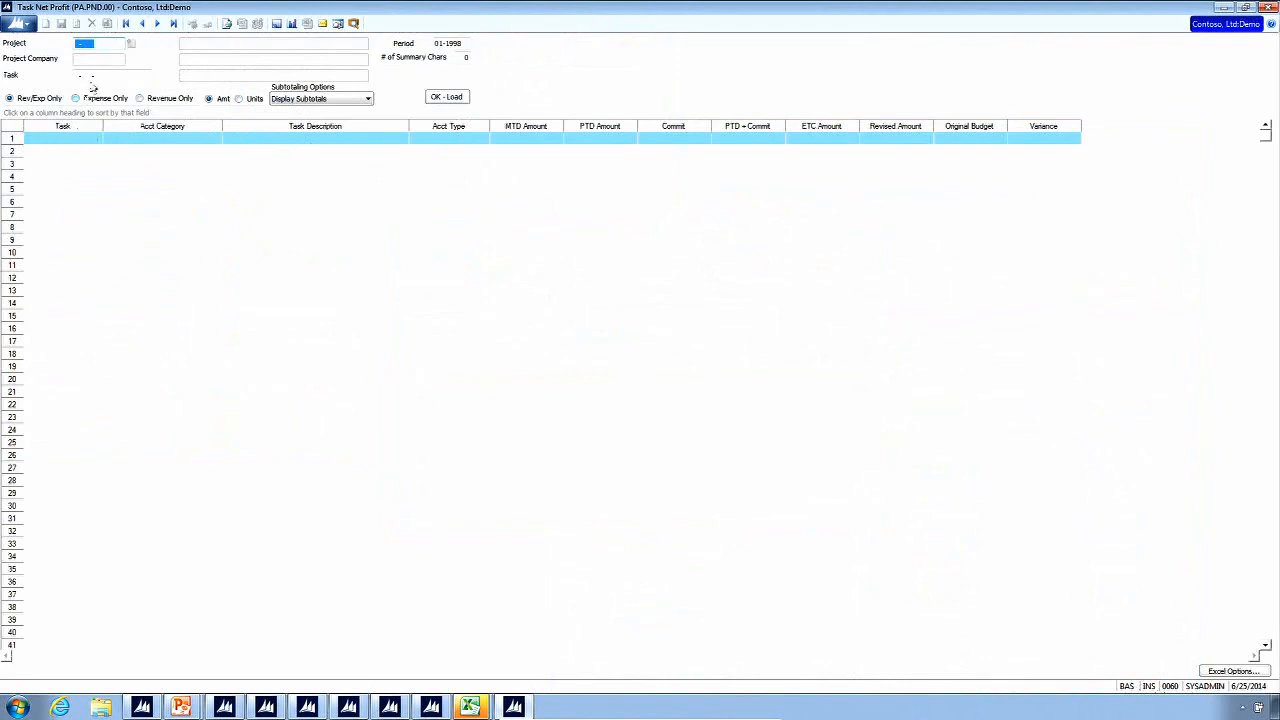
left_click(101, 42)
key("F3")
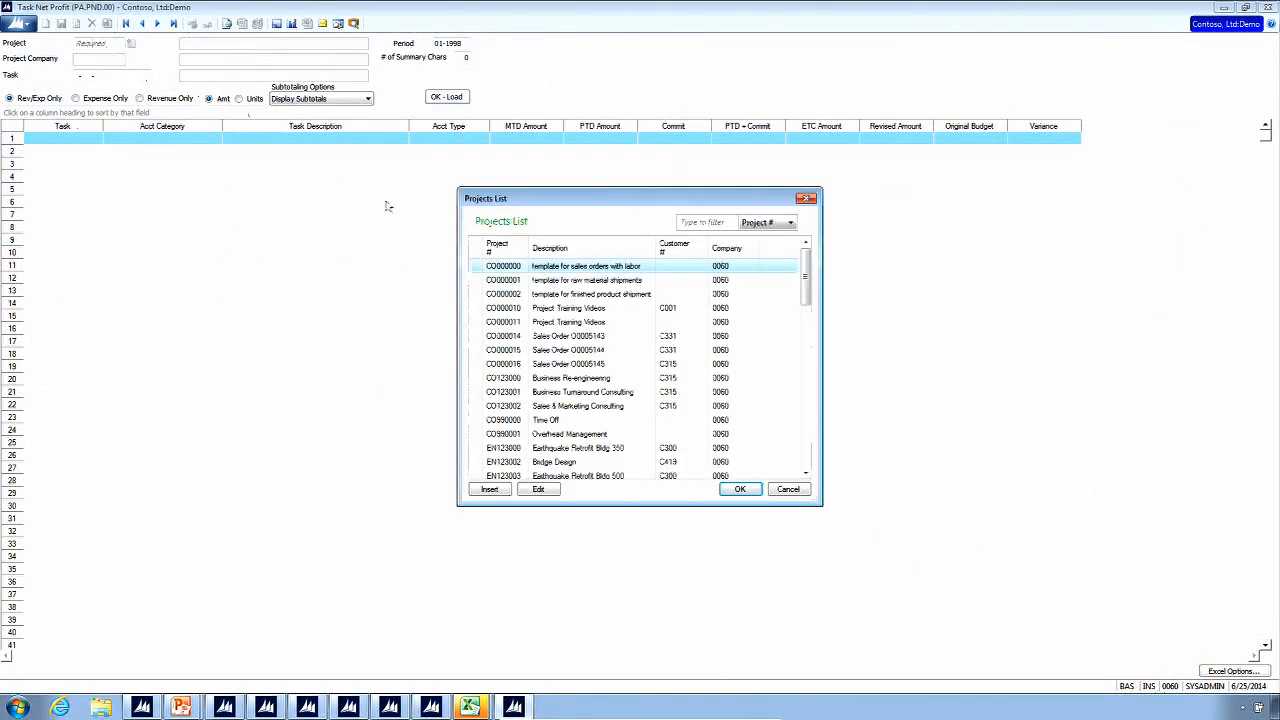
left_click(505, 379)
double_click(505, 379)
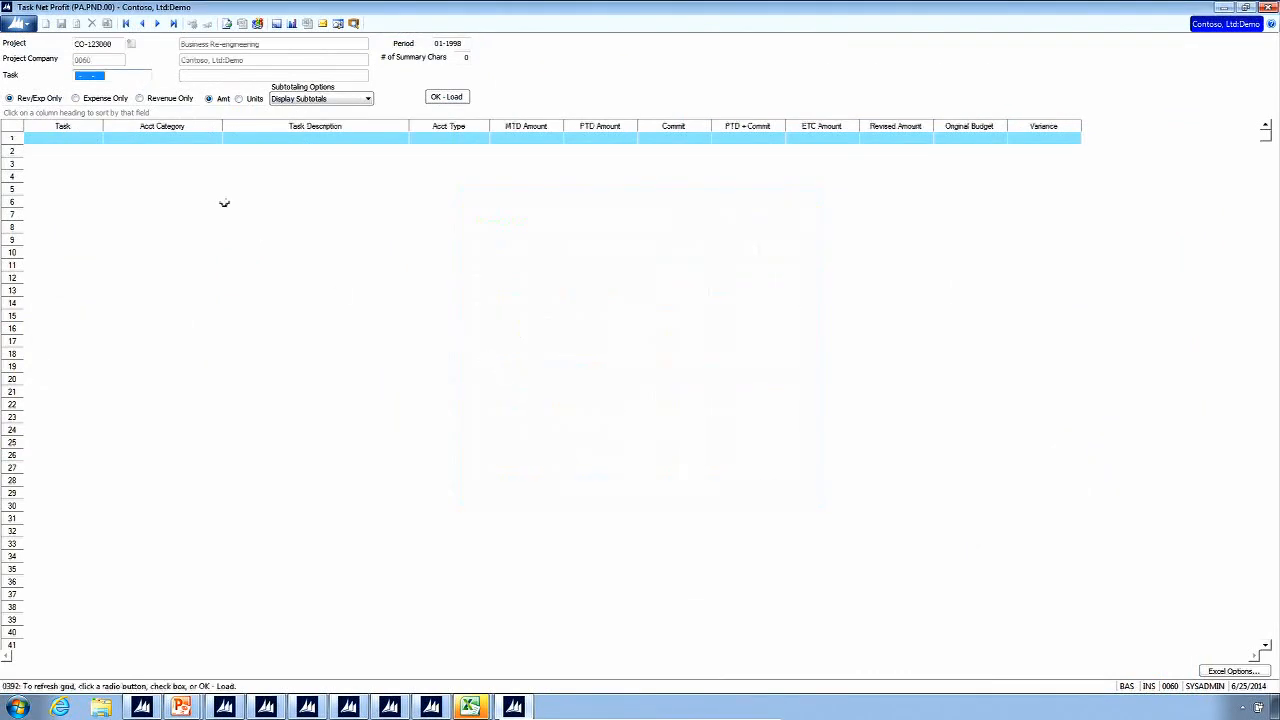
Load task DO-00101, Documentation, for the selected project and examine its revenue and expense rows
left_click(140, 78)
key("F3")
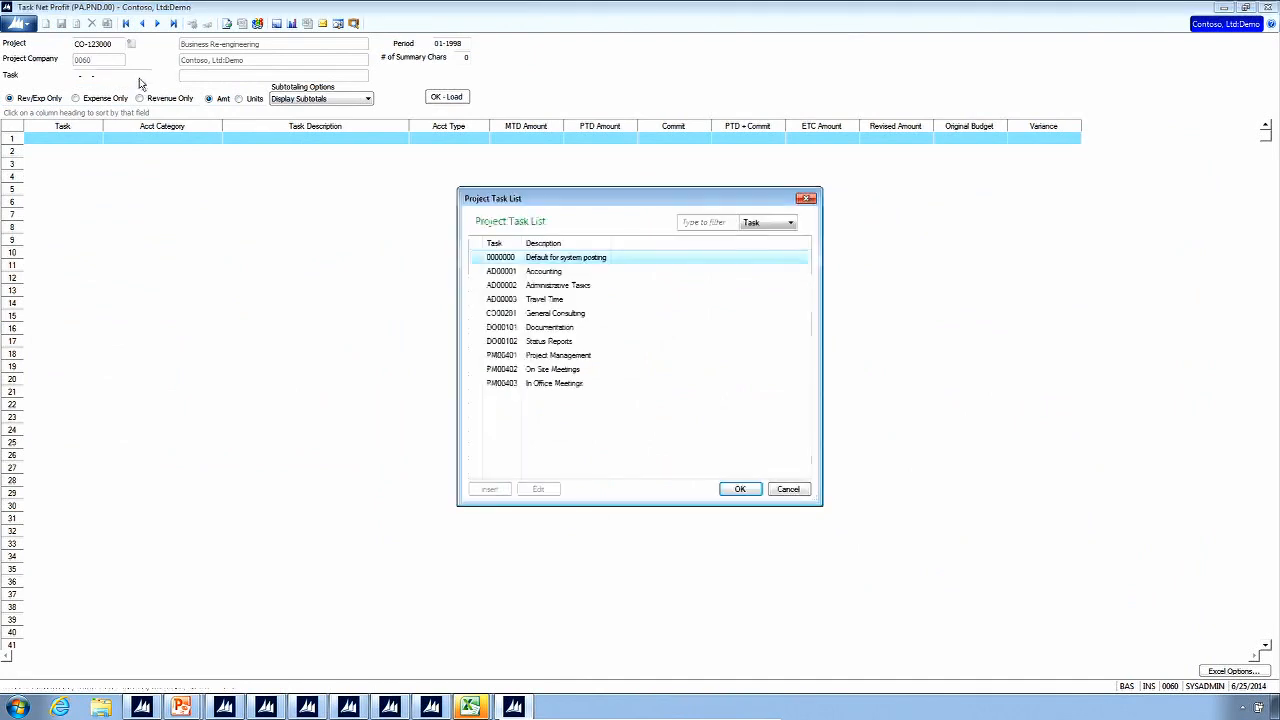
double_click(510, 330)
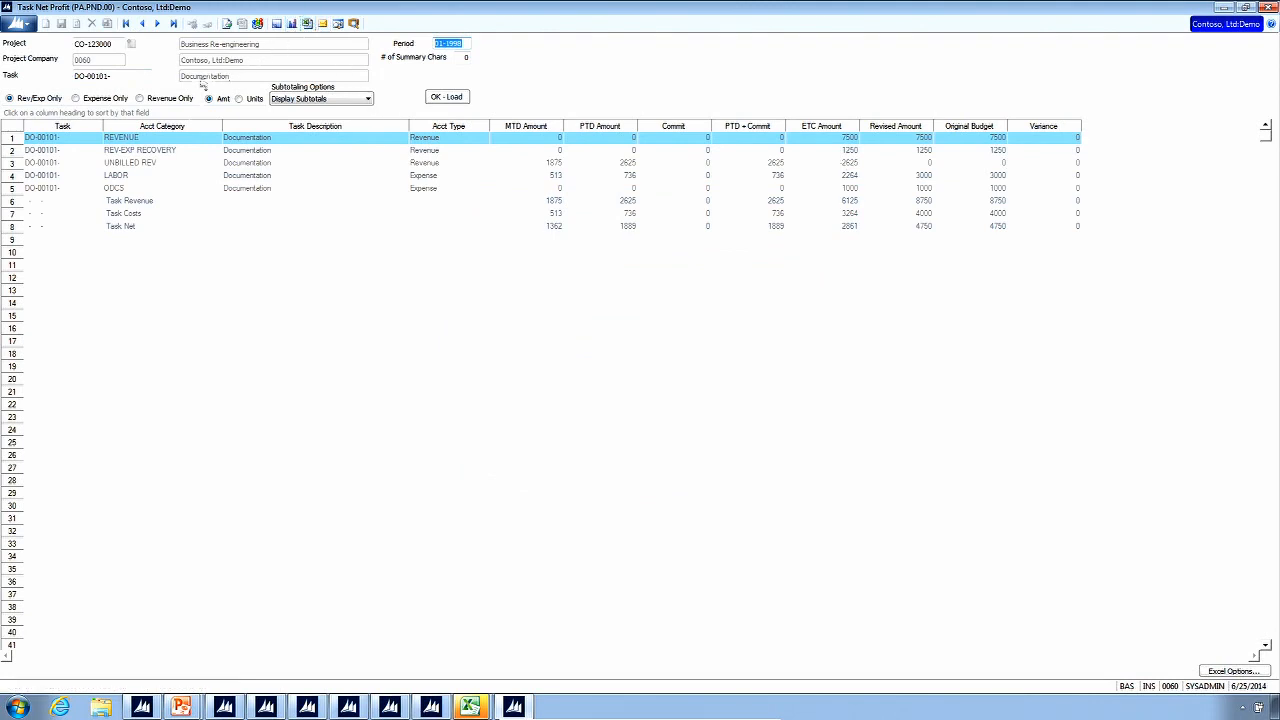
left_click(88, 137)
left_click_drag(101, 137, 530, 152)
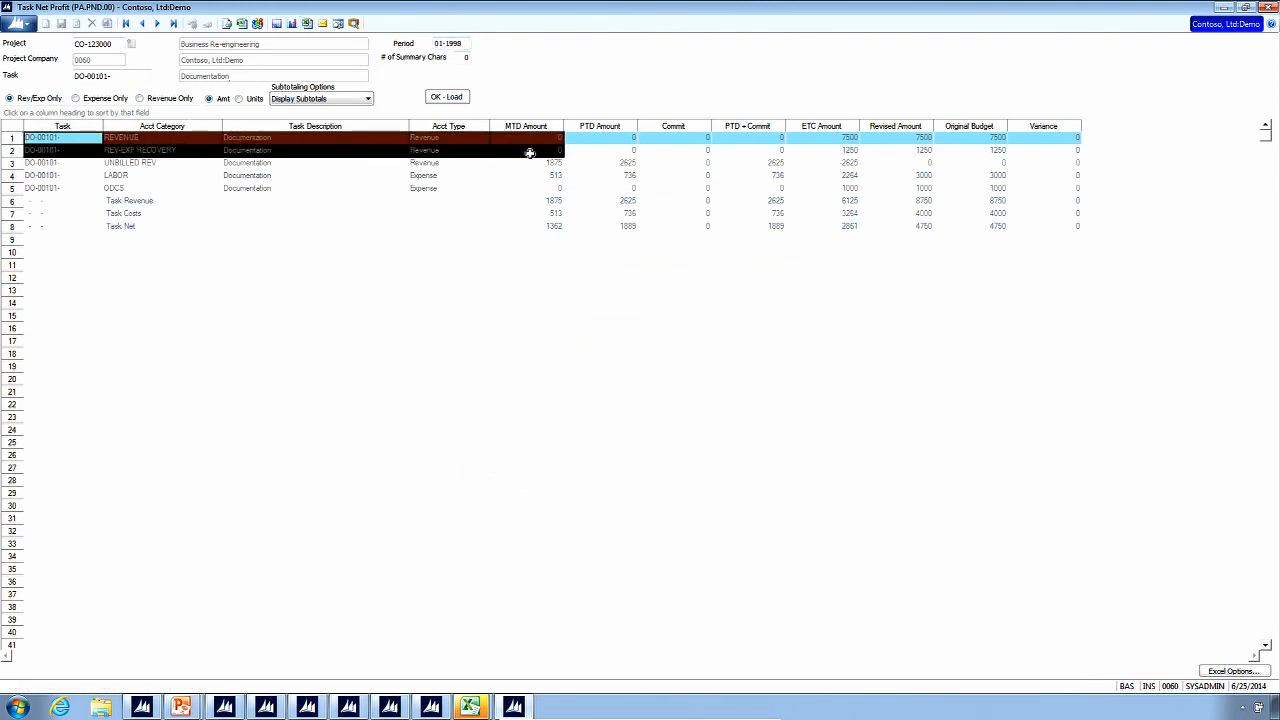
left_click(83, 140)
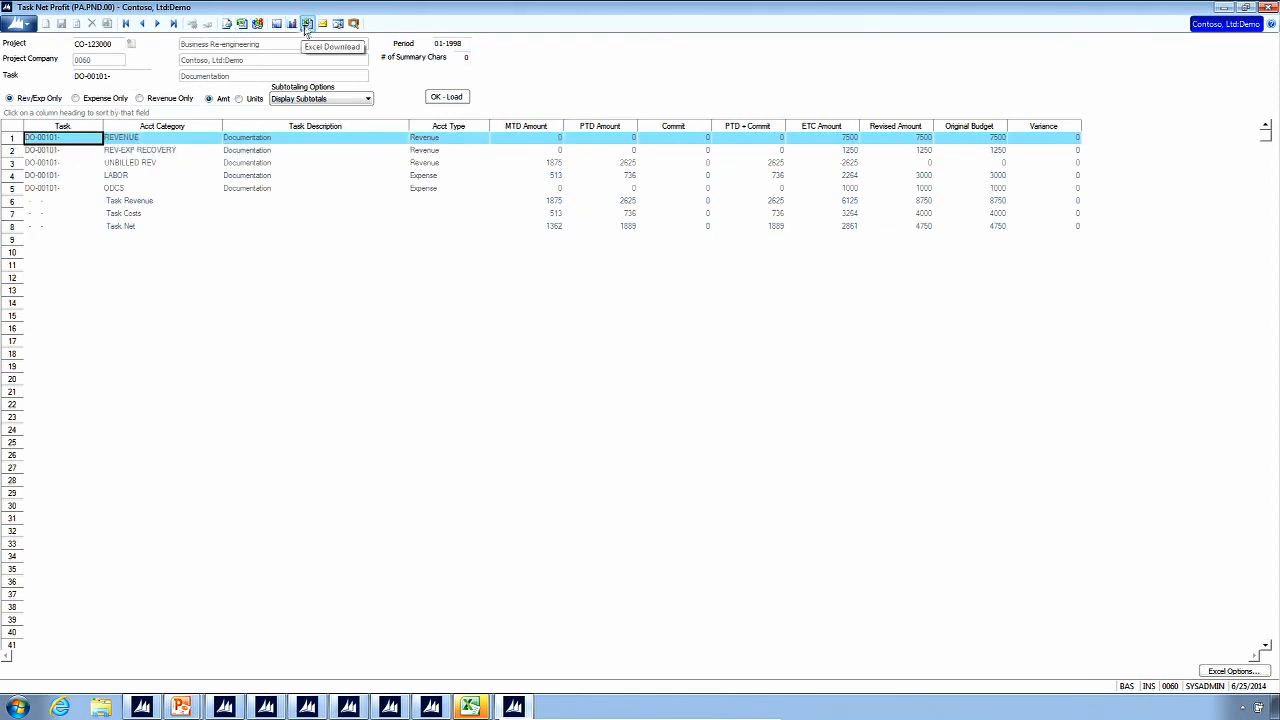